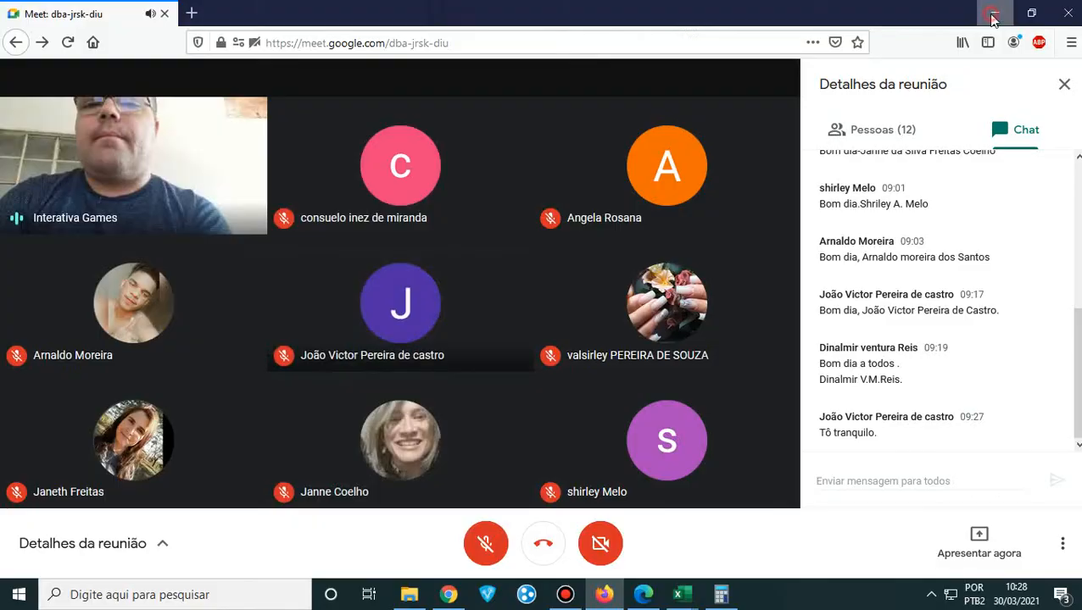
- Start presenting the entire screen to the participants of the Meet call
left_click(993, 18)
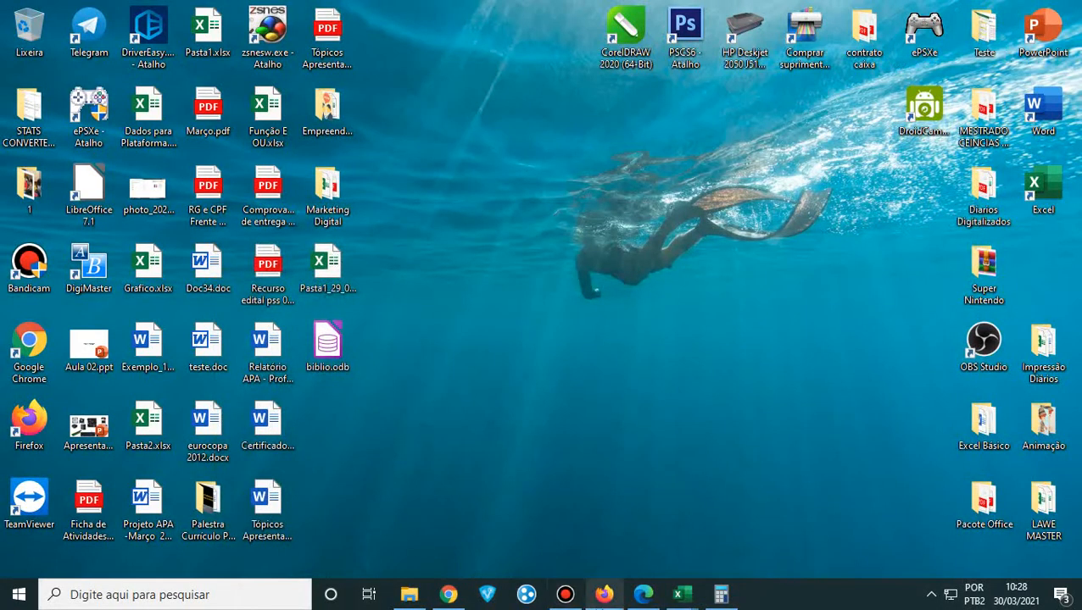
left_click(604, 594)
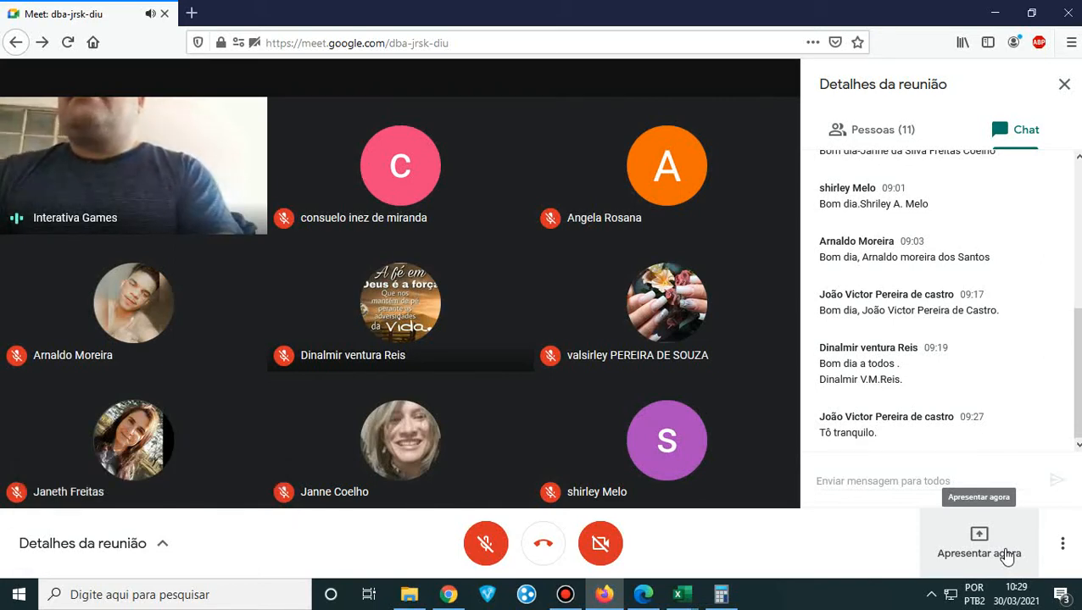
left_click(975, 559)
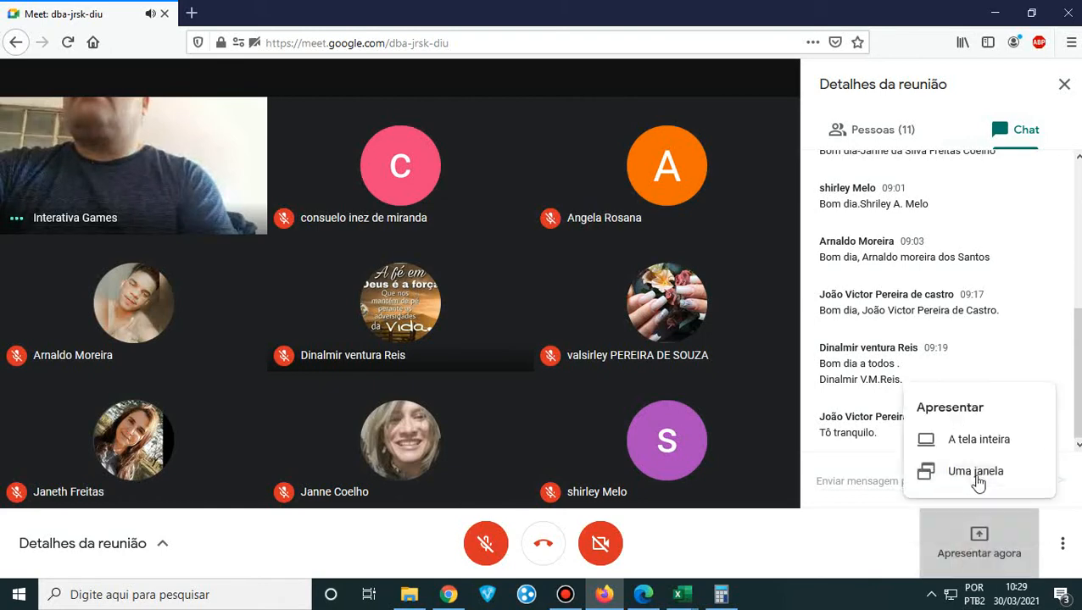
left_click(973, 437)
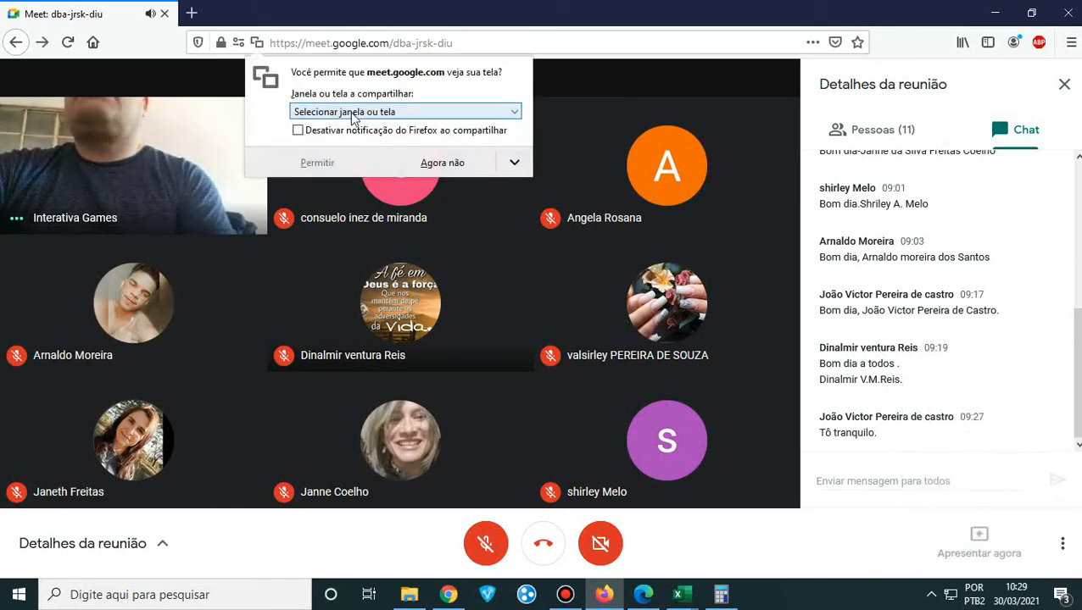
left_click(352, 112)
left_click(333, 165)
left_click(323, 323)
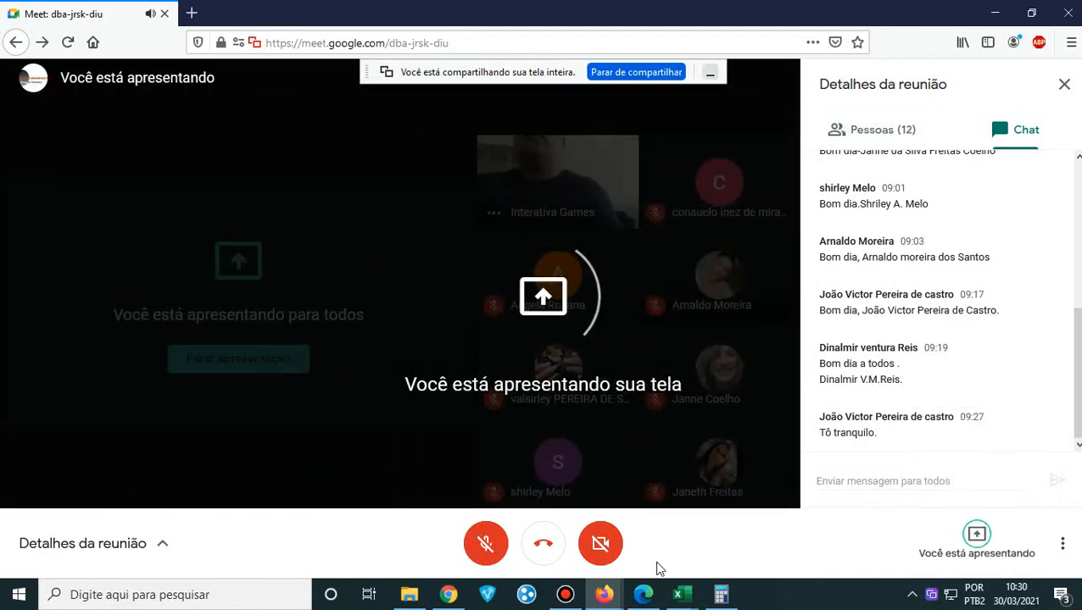
- Switch to the Excel workbook Funcao-CONT.SE_.xlsx and show the grades table on the Exemplo 1 sheet
mouse_move(678, 594)
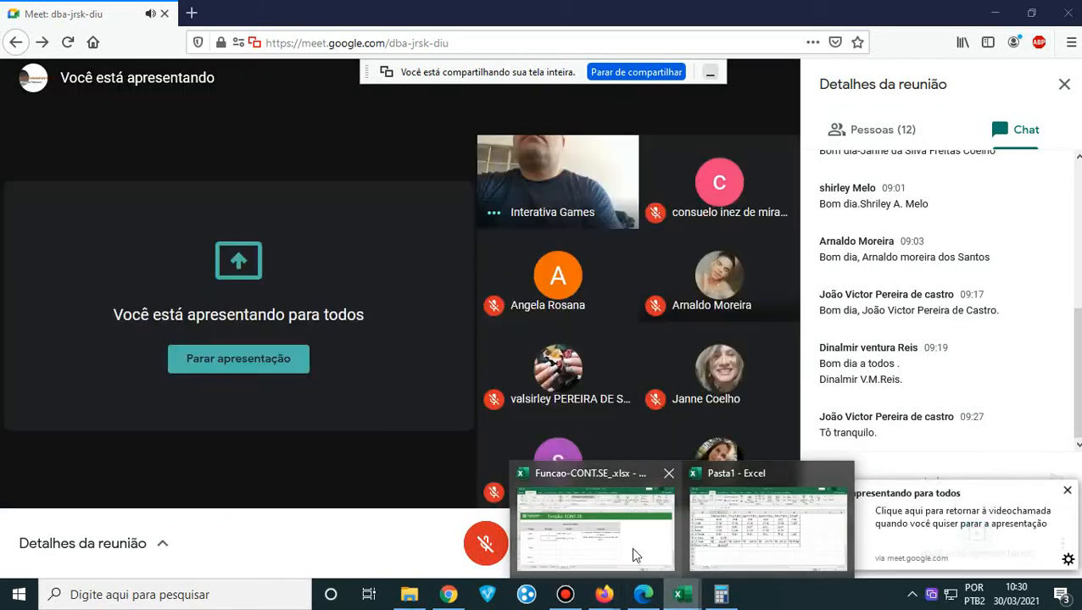
left_click(633, 550)
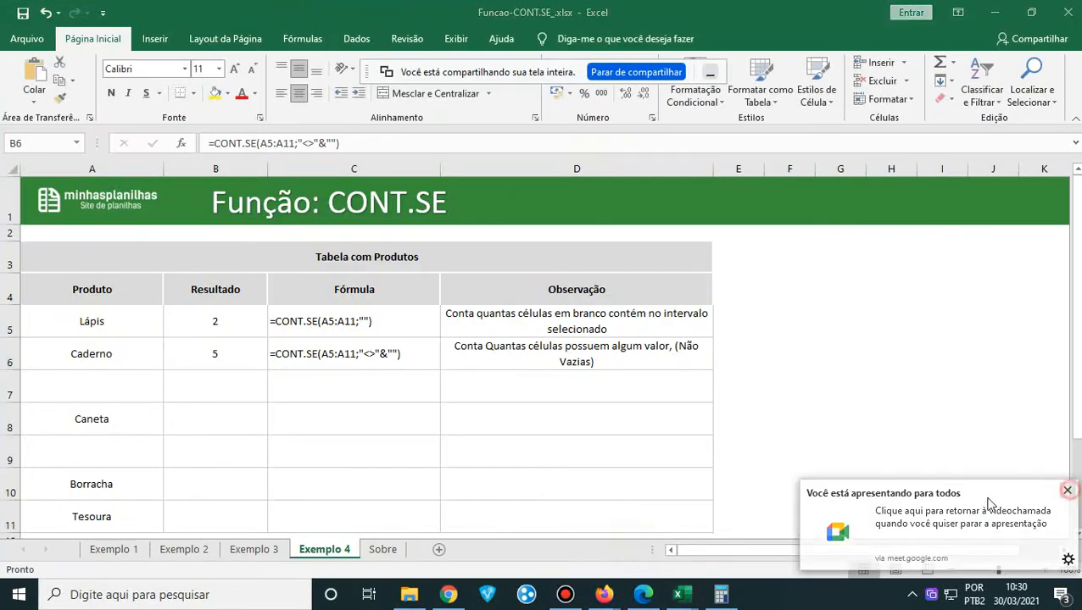
left_click(103, 551)
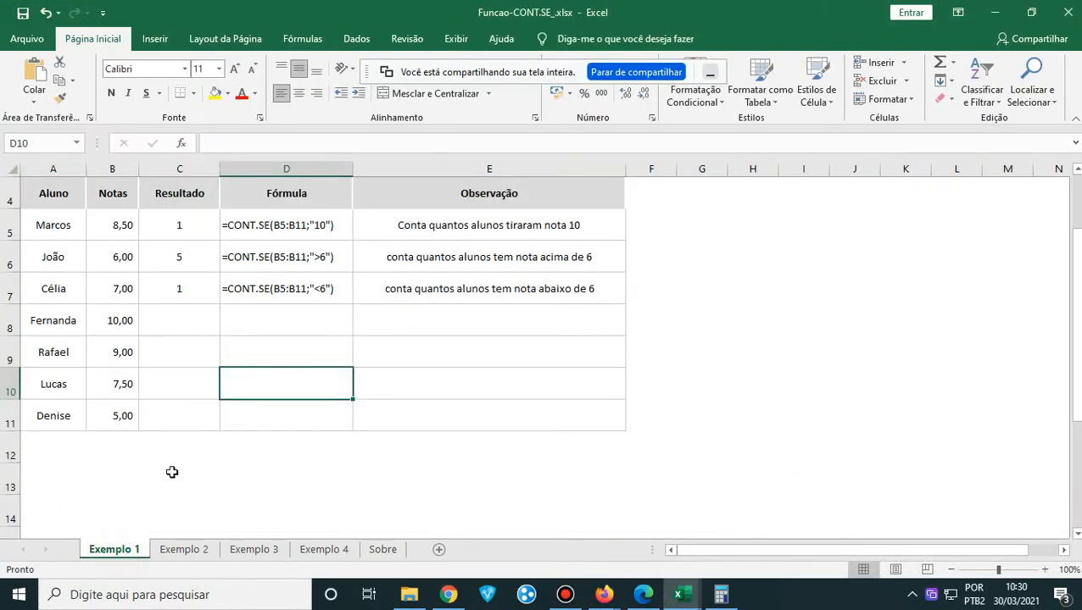
scroll(171, 472, "up", 1)
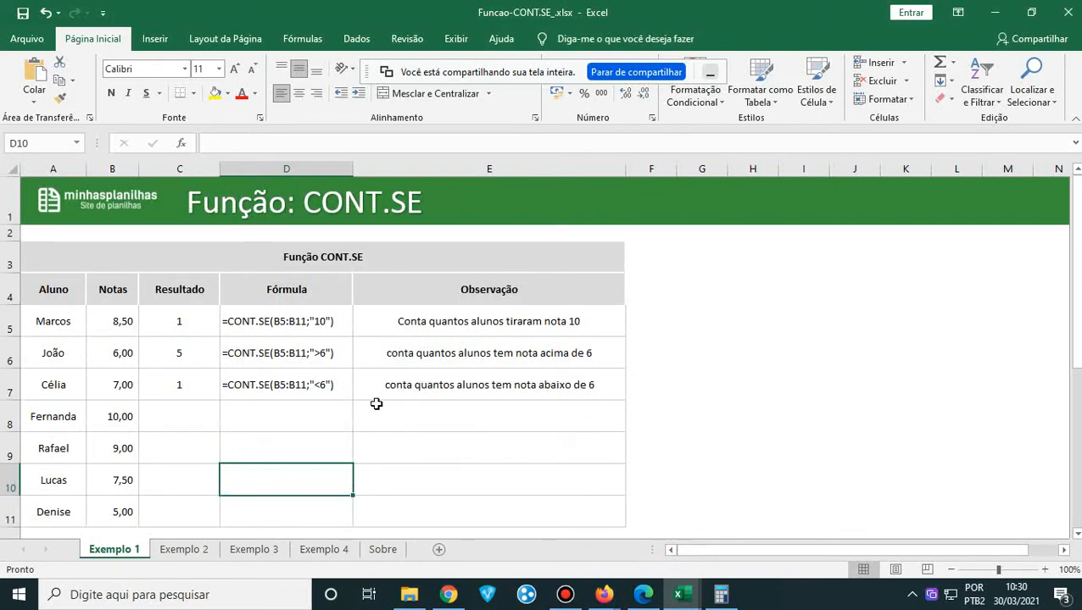
scroll(314, 373, "down", 2)
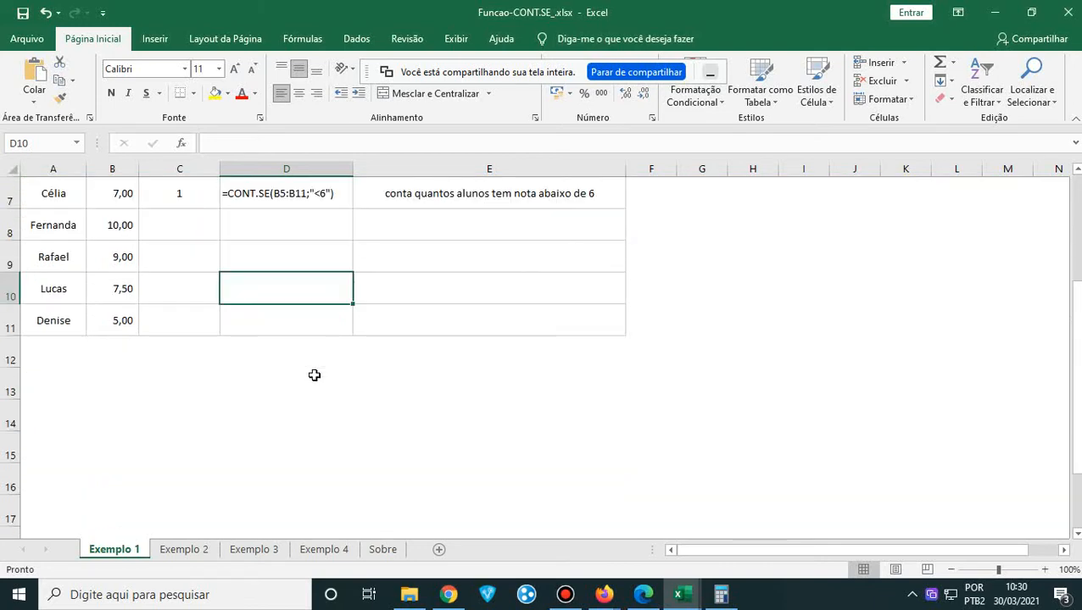
scroll(314, 376, "up", 2)
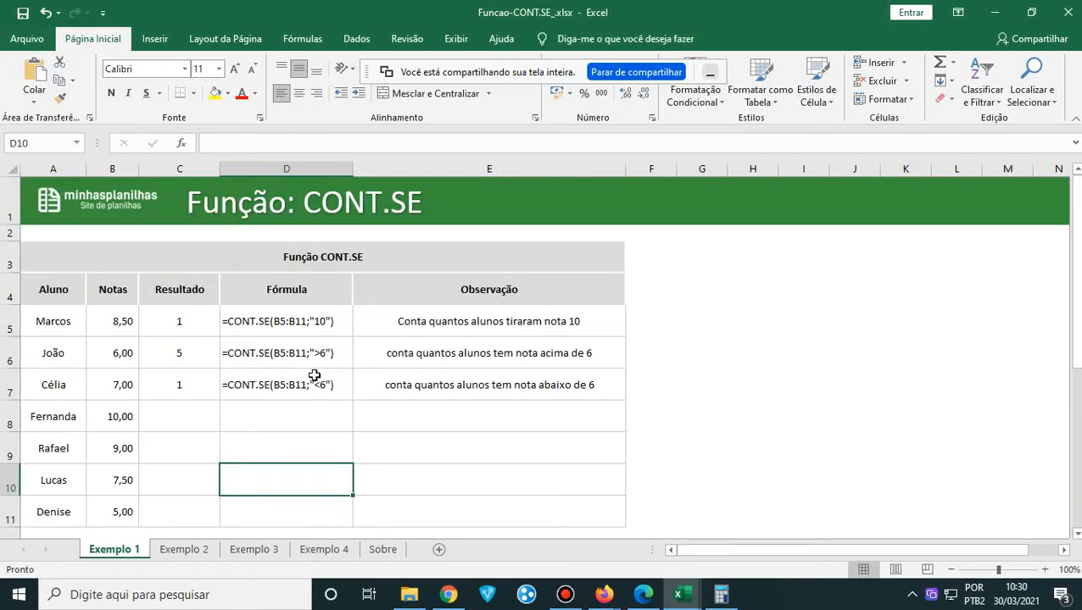
- Clear the example formula texts from cells D5:D7 in the Fórmula column
left_click(314, 321)
left_click_drag(314, 322, 313, 379)
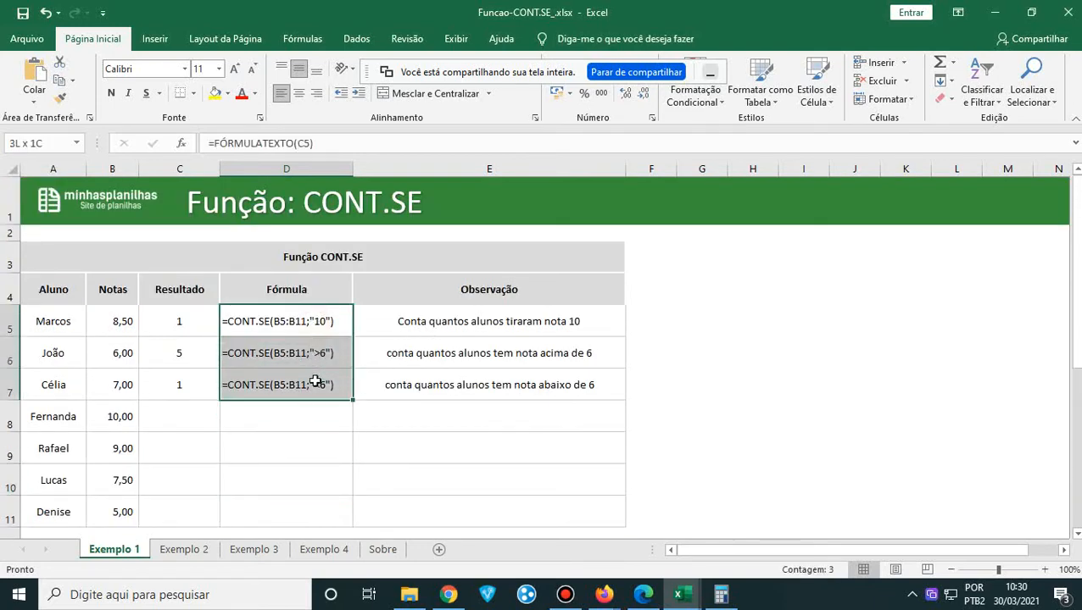
left_click(184, 321)
left_click_drag(285, 321, 294, 385)
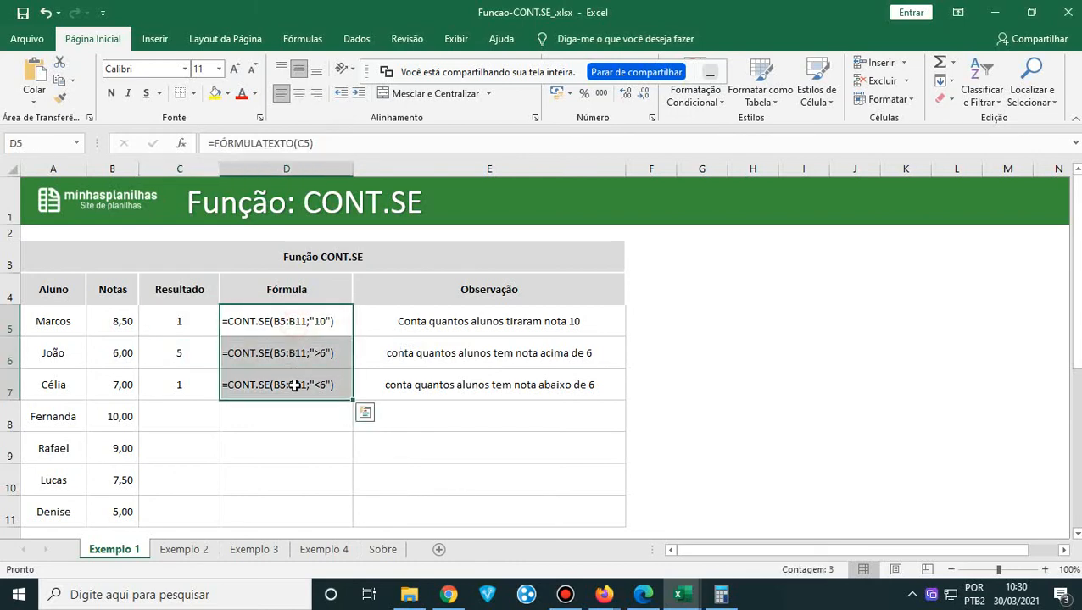
key("Delete")
- Clear the results in cells C5, C6 and C7 of the Resultado column
key("Left")
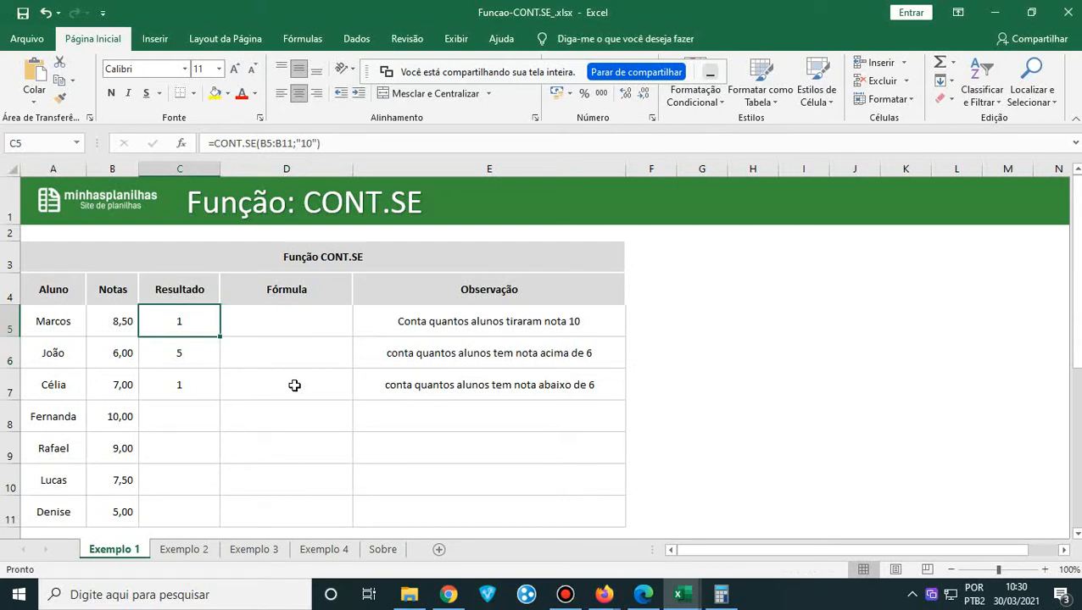
key("Delete")
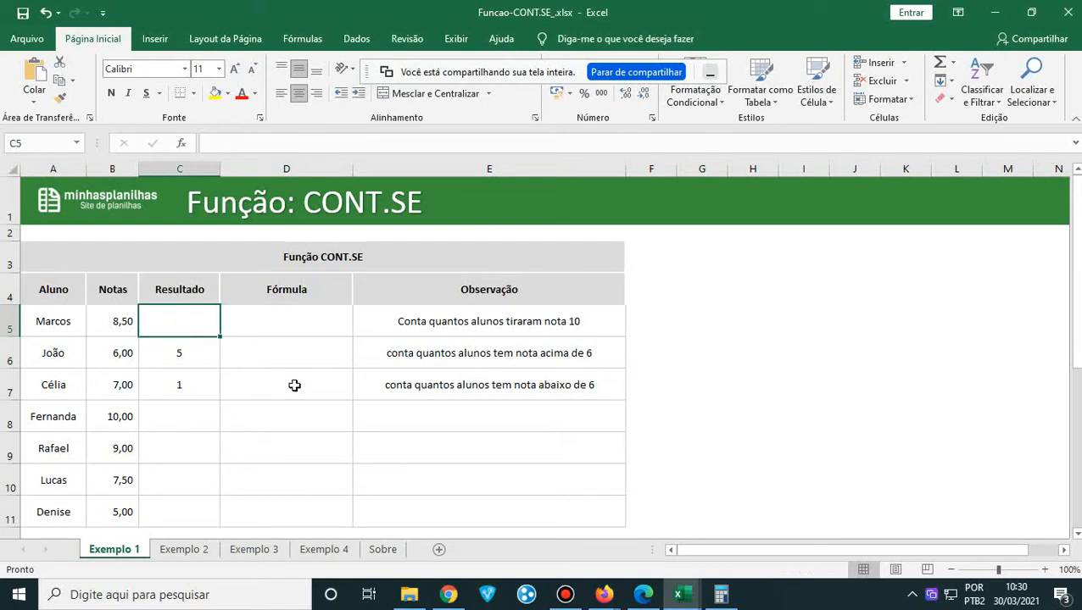
key("Down")
key("Delete")
key("Down")
key("Delete")
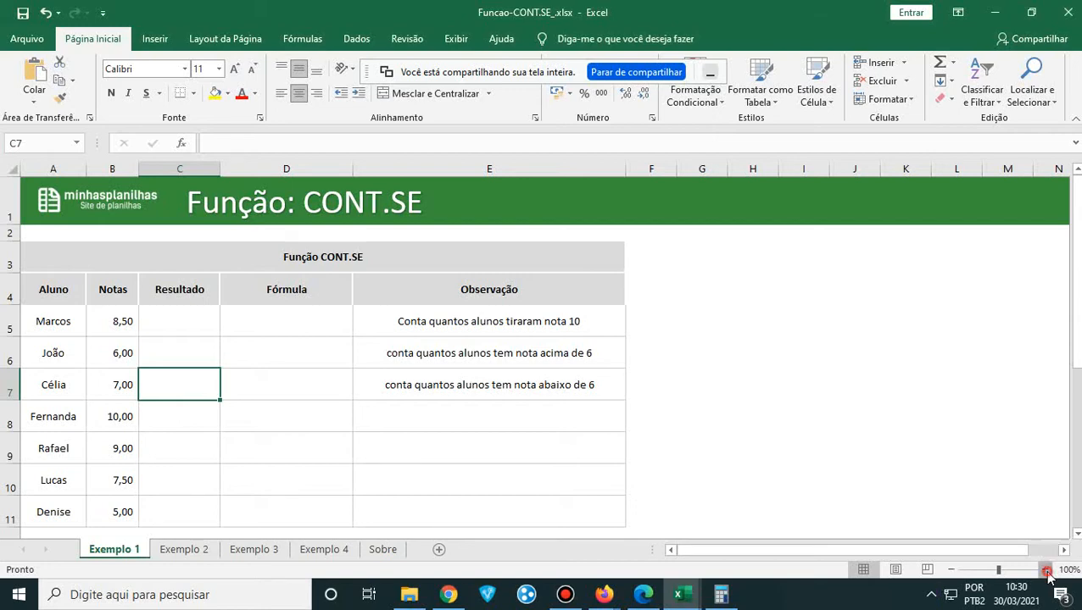
- Enlarge the sheet to 130% and examine the students' grades and the counting criteria in the Observação column
left_click(1046, 570)
left_click(1047, 570)
left_click(1046, 569)
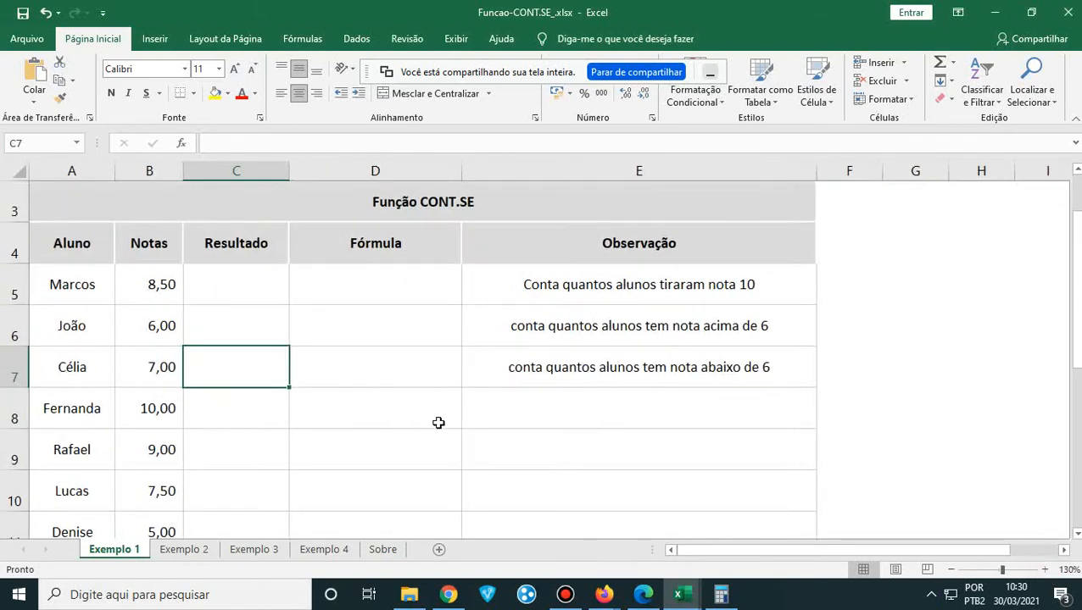
scroll(436, 424, "up", 1)
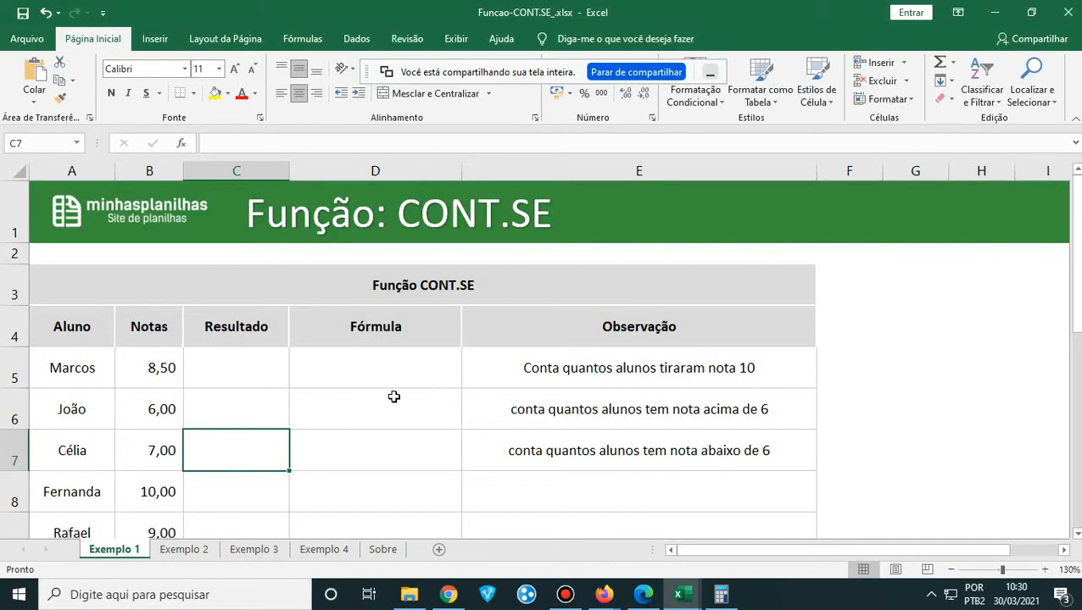
scroll(285, 432, "down", 1)
scroll(285, 433, "up", 1)
scroll(285, 433, "down", 2)
scroll(285, 432, "up", 2)
scroll(174, 361, "down", 1)
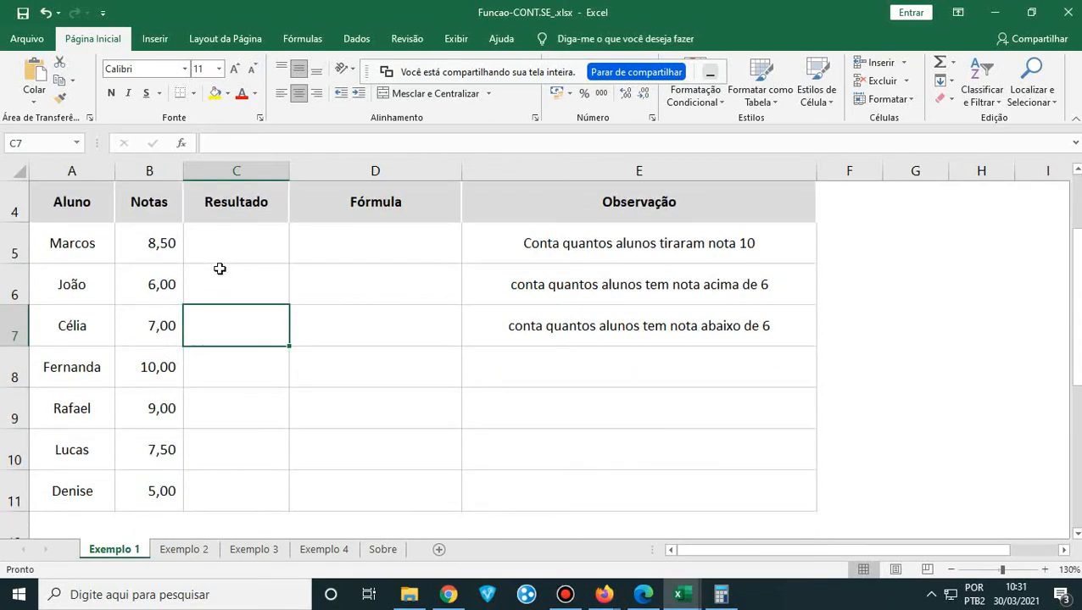
scroll(229, 370, "up", 1)
scroll(229, 369, "up", 1)
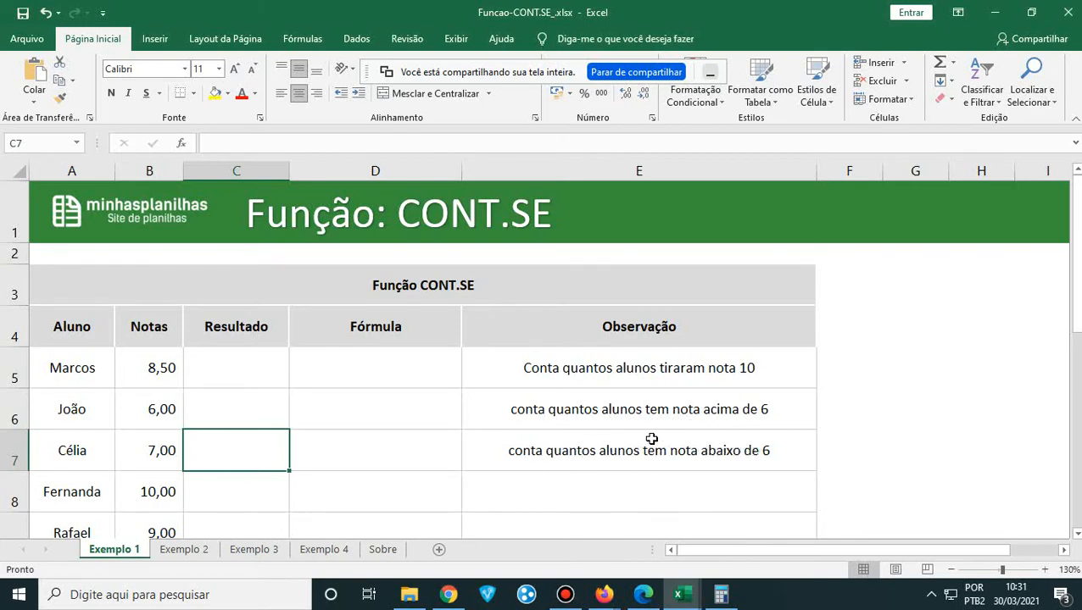
- Enlarge the sheet to 150% and begin a CONT.SE formula in cell D5 of the Fórmula column
left_click(326, 370)
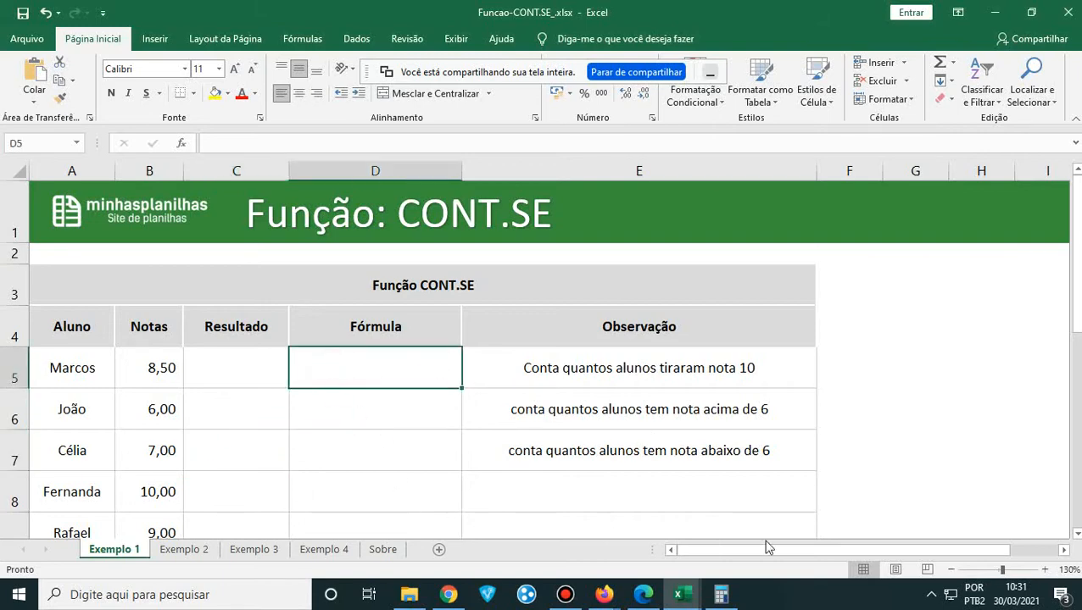
left_click(1048, 572)
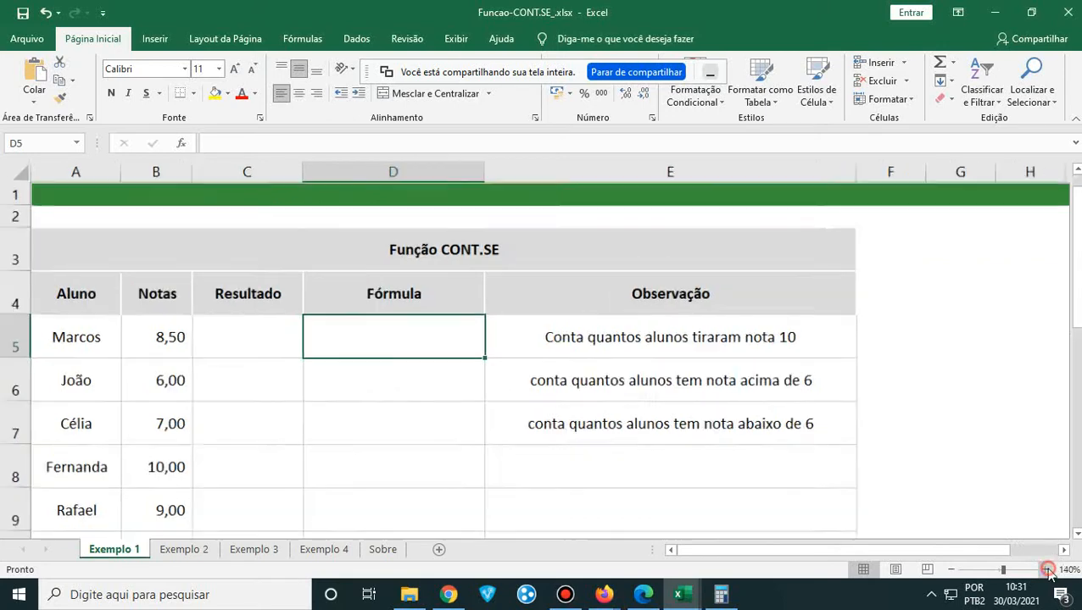
left_click(1047, 572)
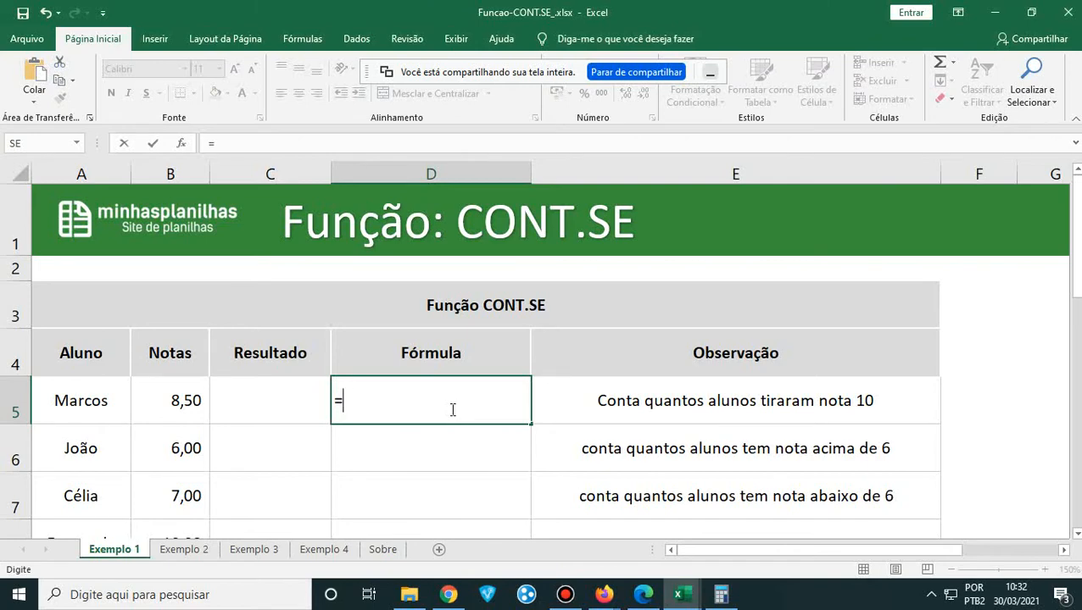
type("cont")
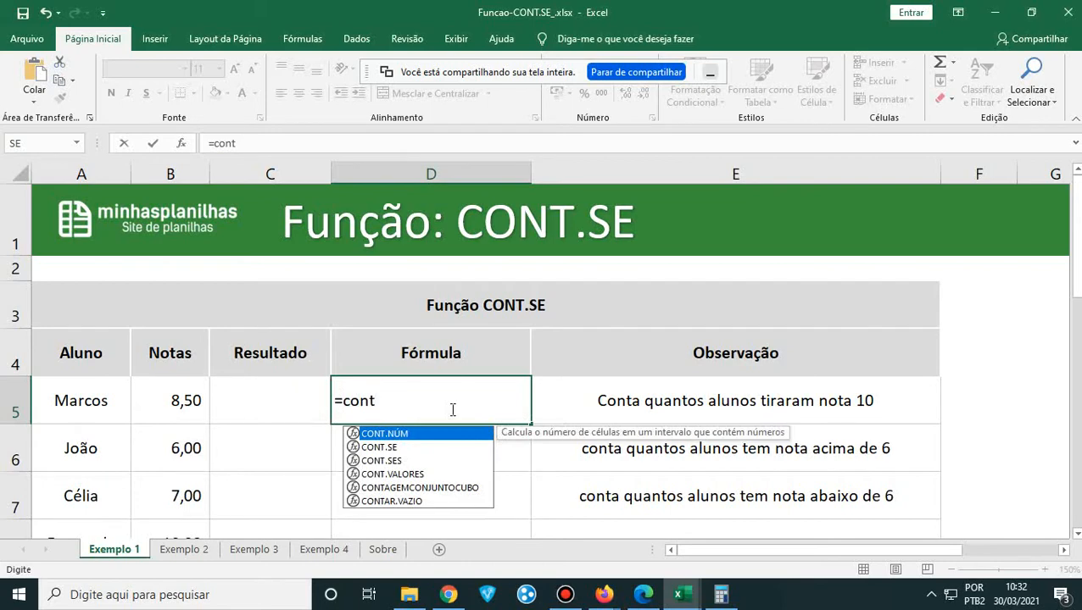
double_click(389, 448)
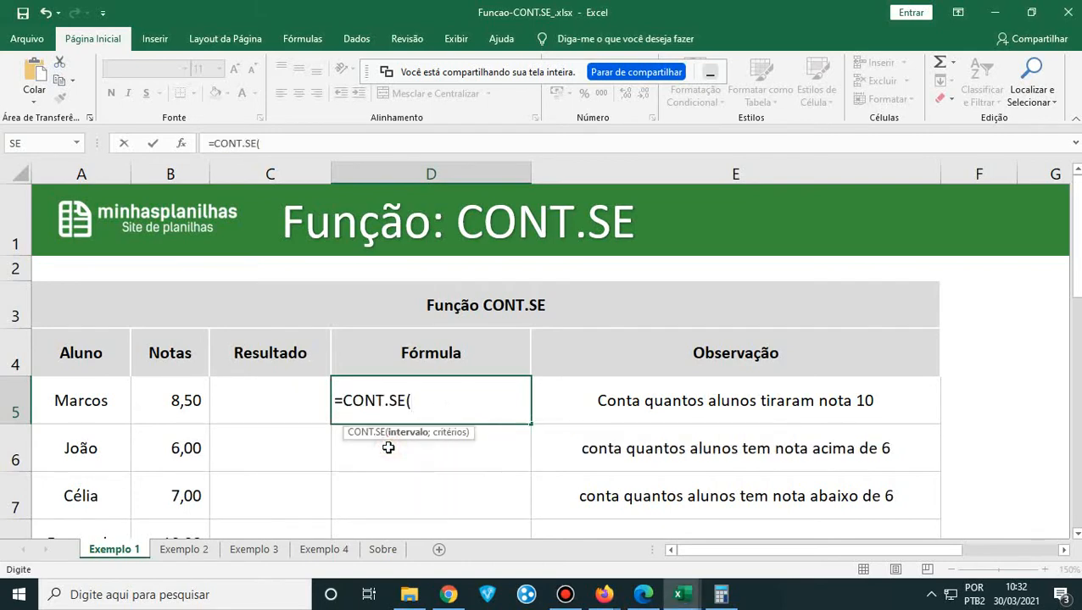
left_click(174, 402)
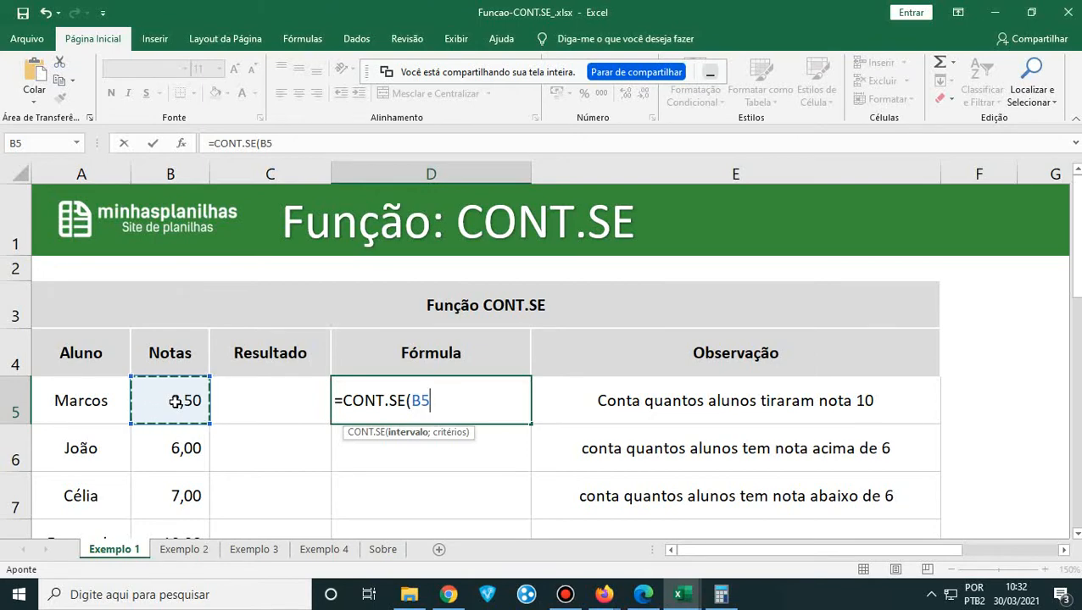
type("=10")
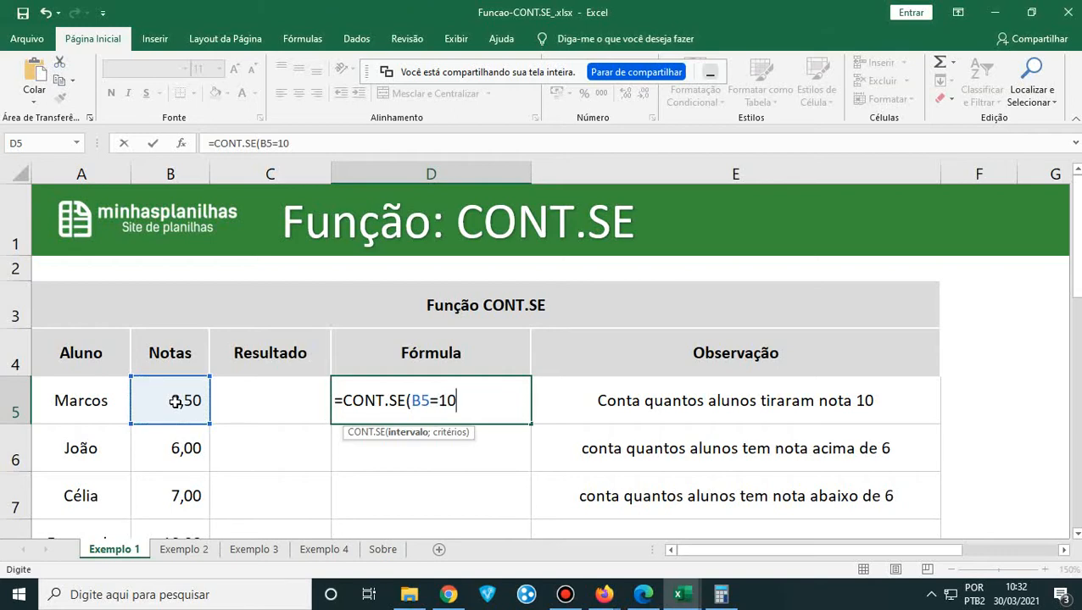
type(";")
key("BackSpace")
key("BackSpace")
key("BackSpace")
key("BackSpace")
key("BackSpace")
key("BackSpace")
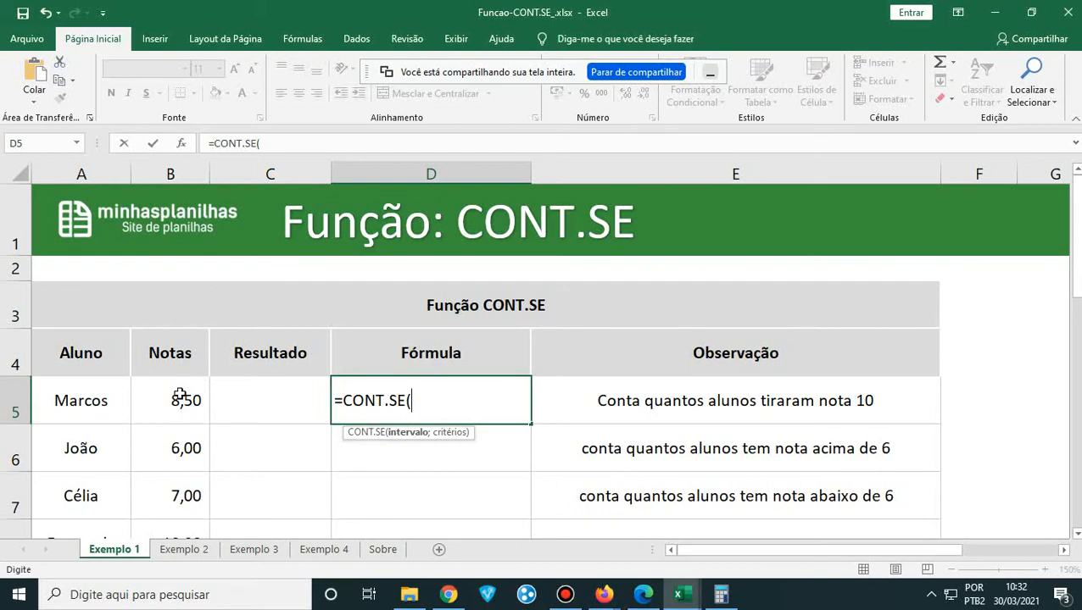
- Complete the formula in D5 as =CONT.SE(B5:B11;B5=10), using all the grades as the range
scroll(323, 417, "down", 1)
scroll(429, 386, "up", 1)
left_click_drag(165, 389, 165, 449)
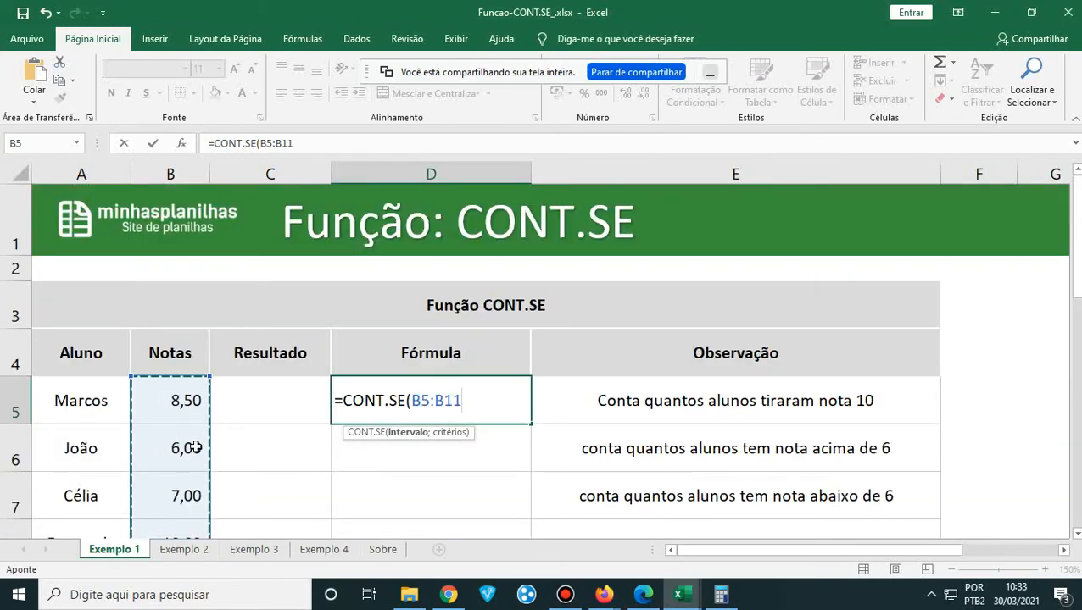
type(";")
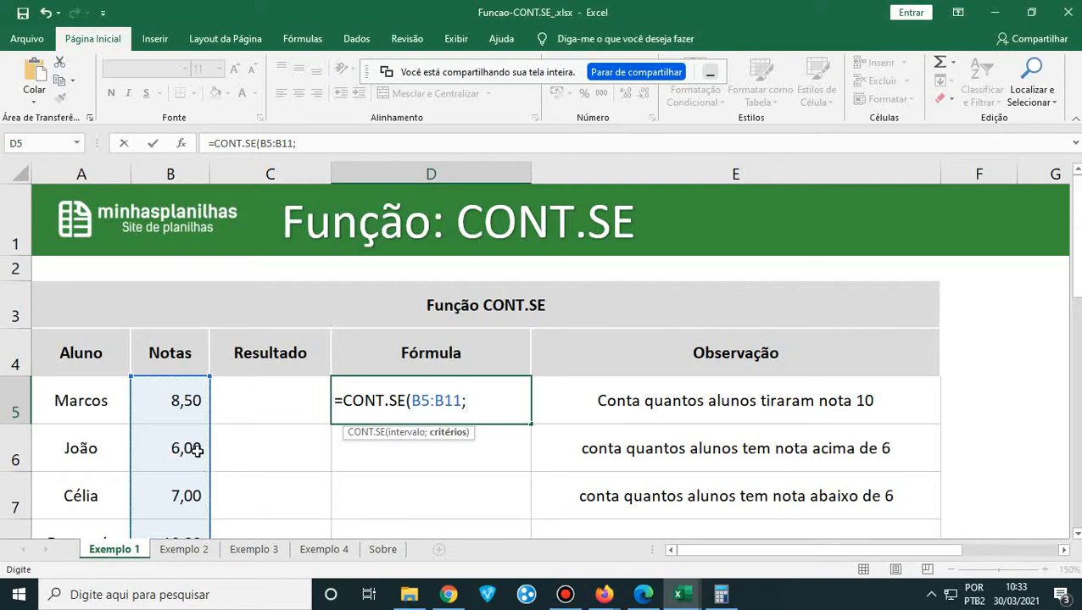
left_click(173, 400)
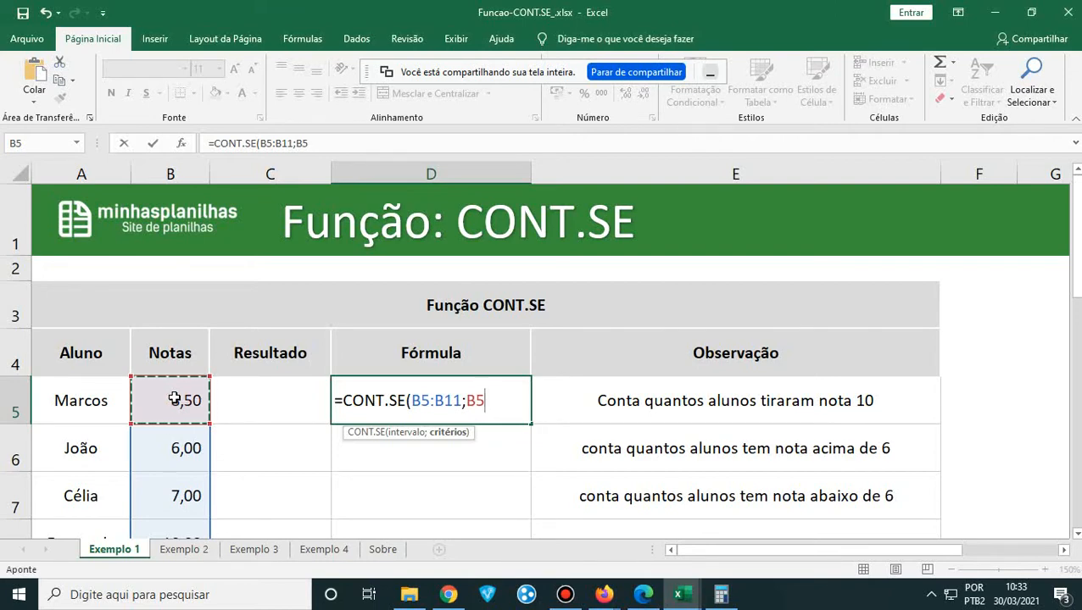
type("=10")
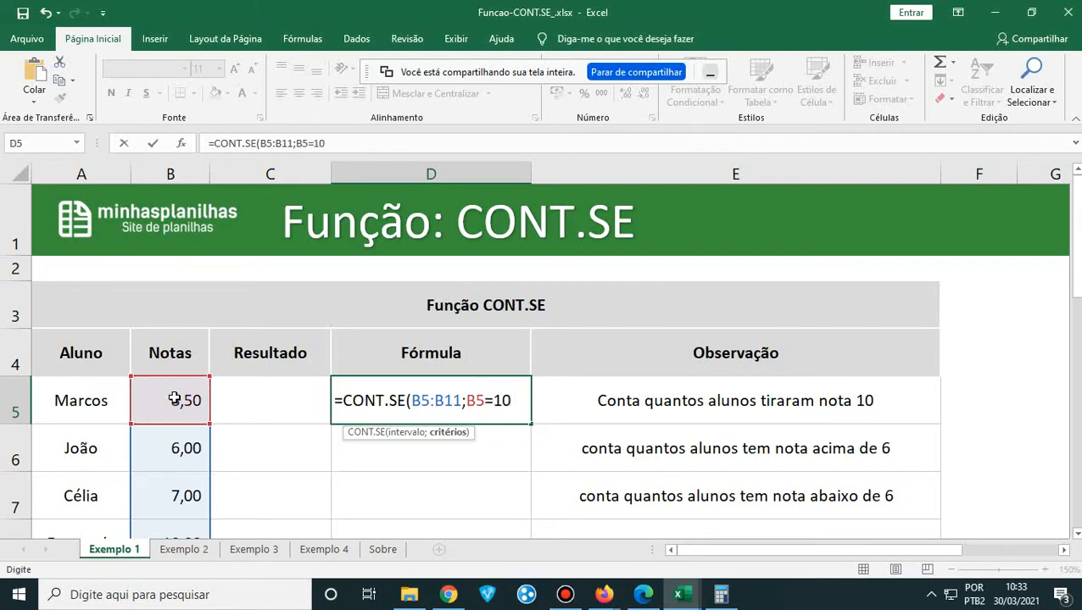
type(")")
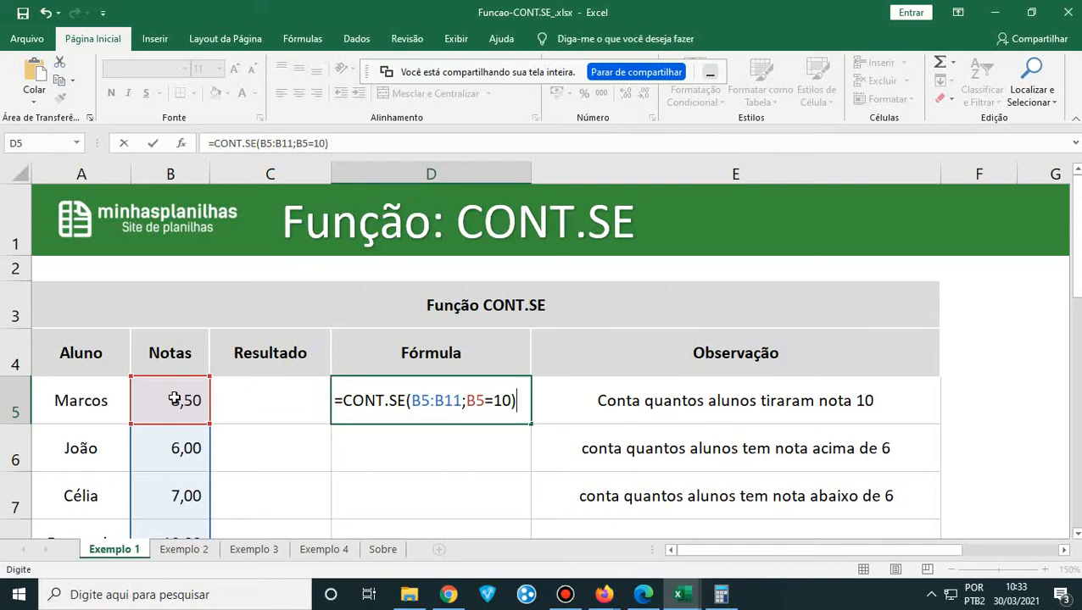
key("Return")
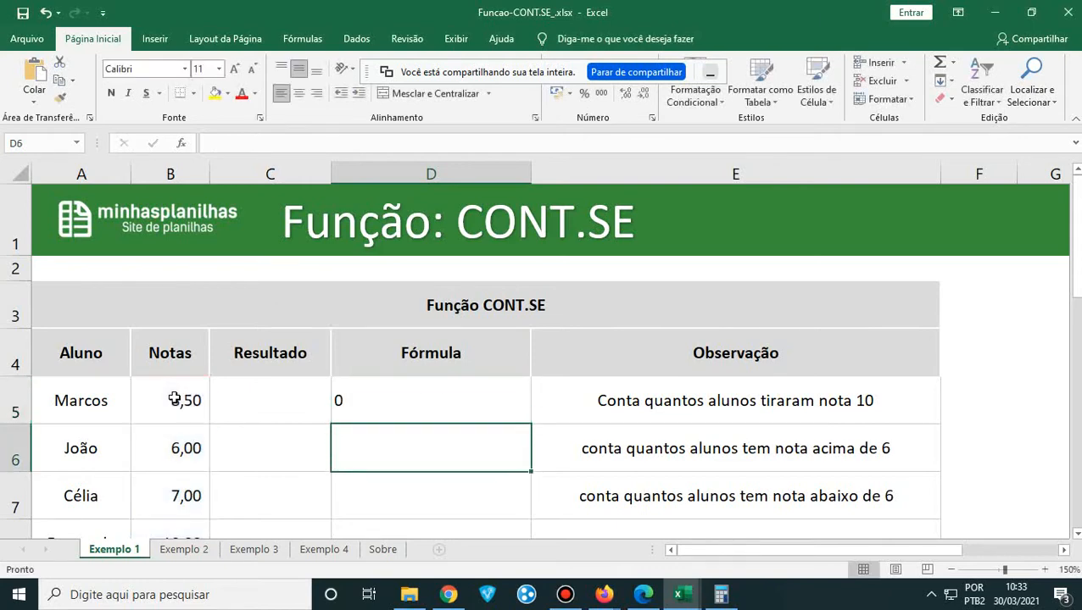
key("Up")
scroll(174, 400, "down", 2)
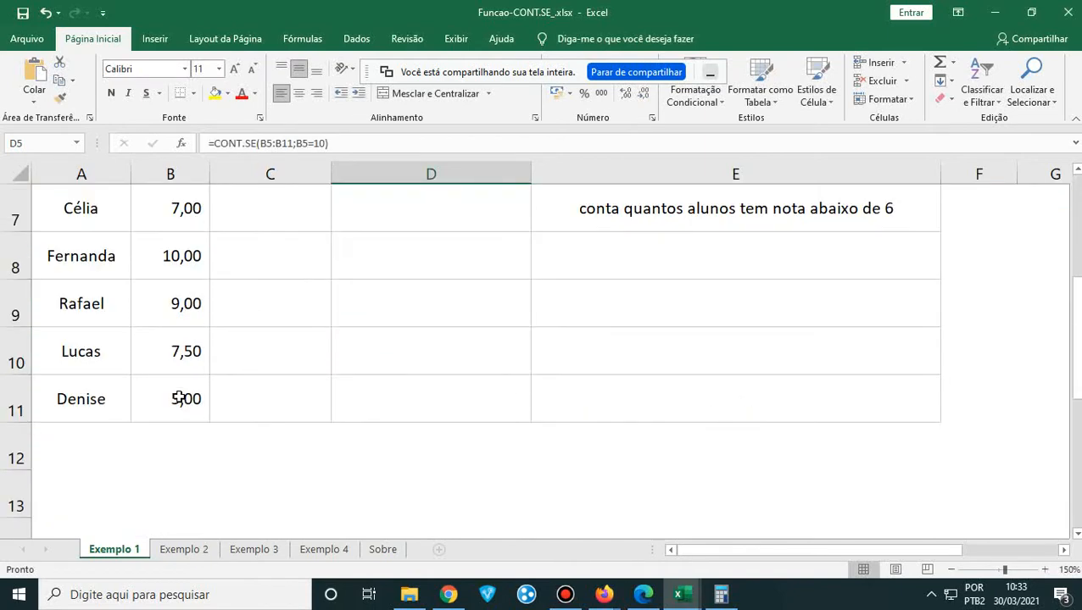
- Try enclosing the D5 criterion in quotation marks, as =CONT.SE(B5:B11;"B5=10")
scroll(204, 422, "up", 2)
scroll(204, 422, "down", 1)
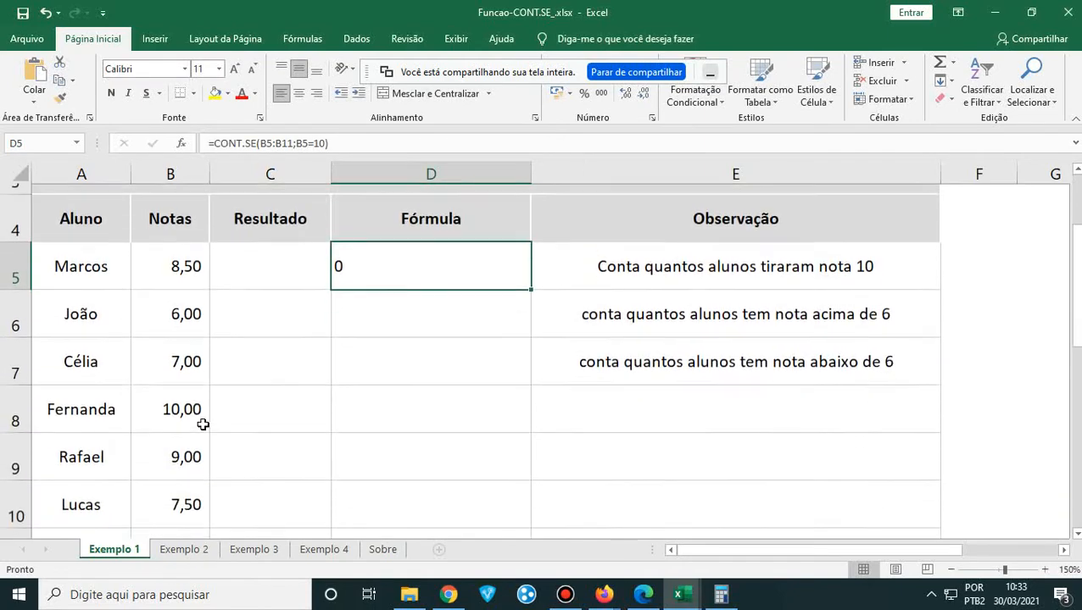
left_click(376, 261)
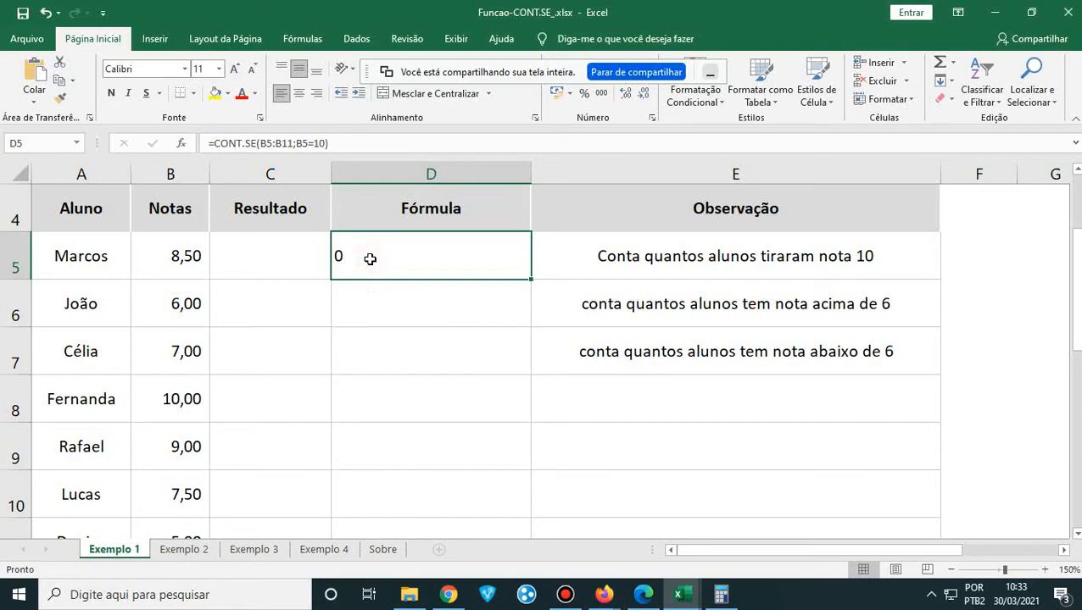
scroll(369, 259, "down", 2)
scroll(369, 259, "up", 2)
double_click(370, 258)
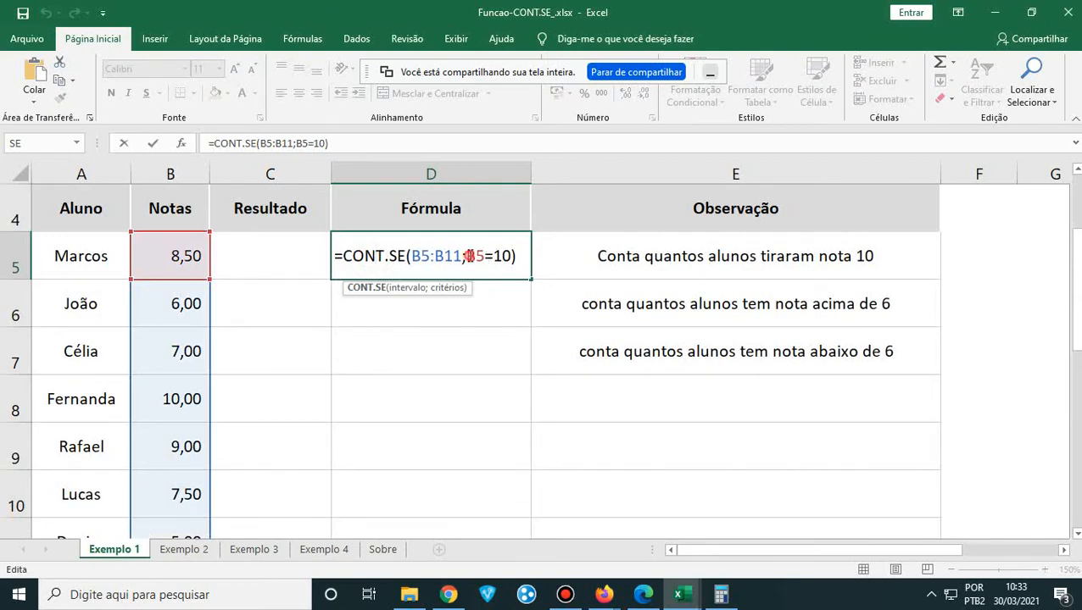
left_click(466, 256)
type("\"")
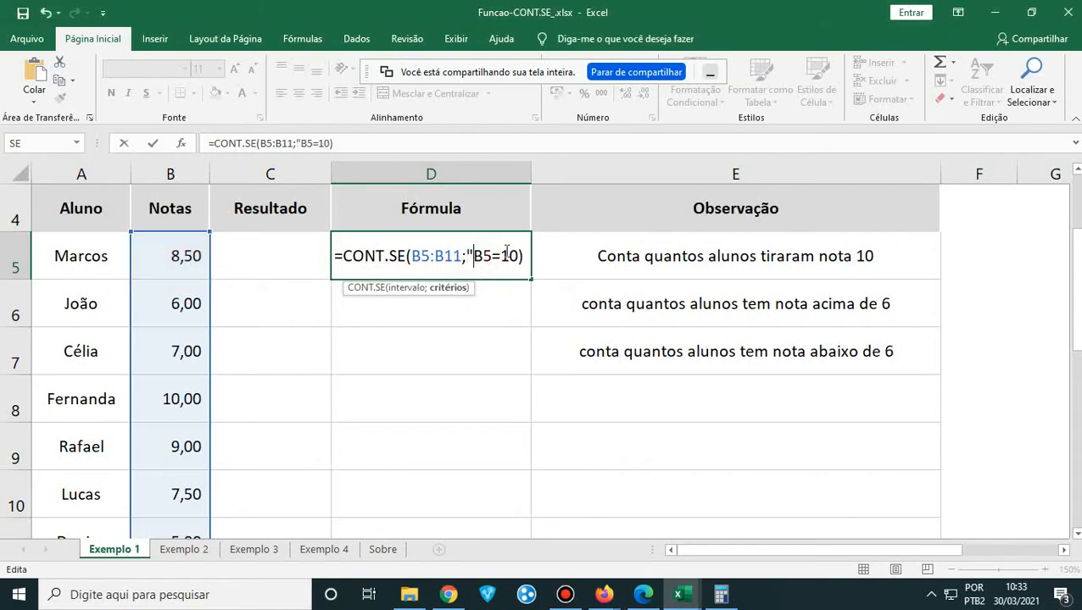
left_click(515, 257)
type("\"")
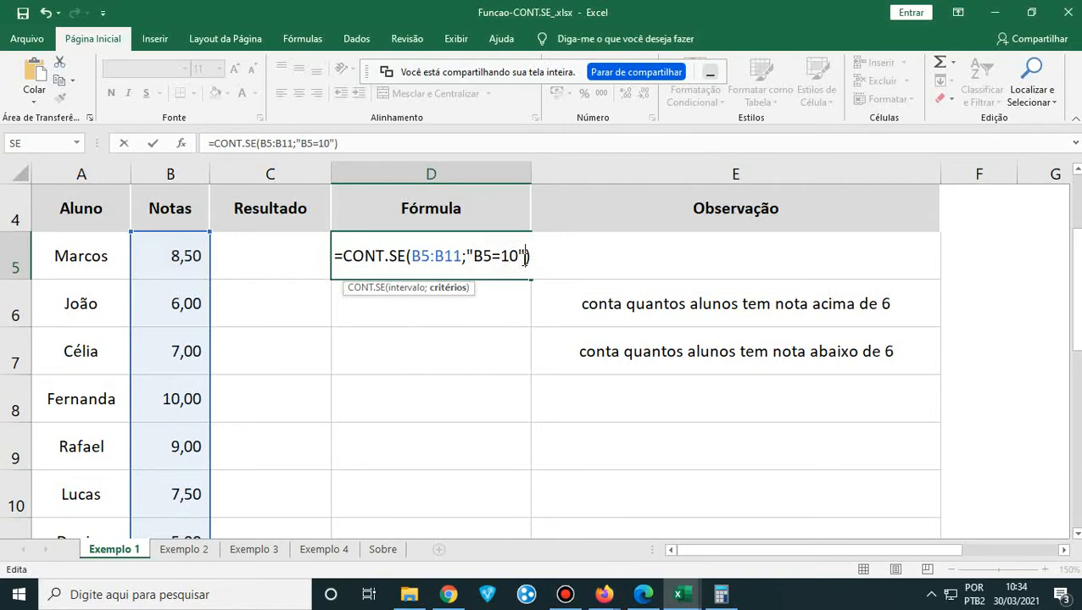
key("Return")
left_click(517, 259)
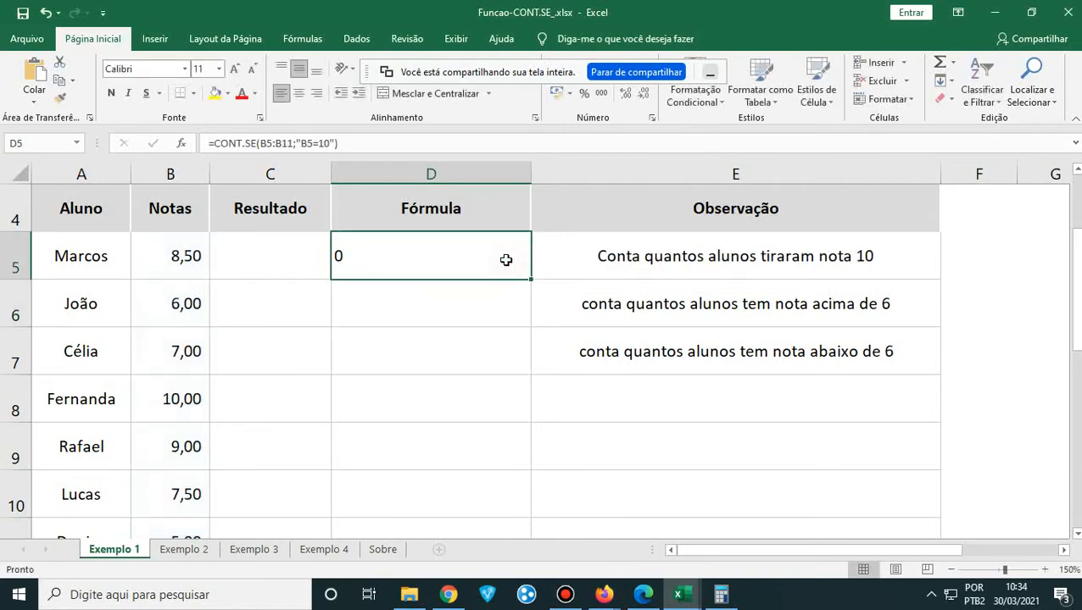
- Remove the quotation marks around B5=10 in the D5 formula
double_click(506, 260)
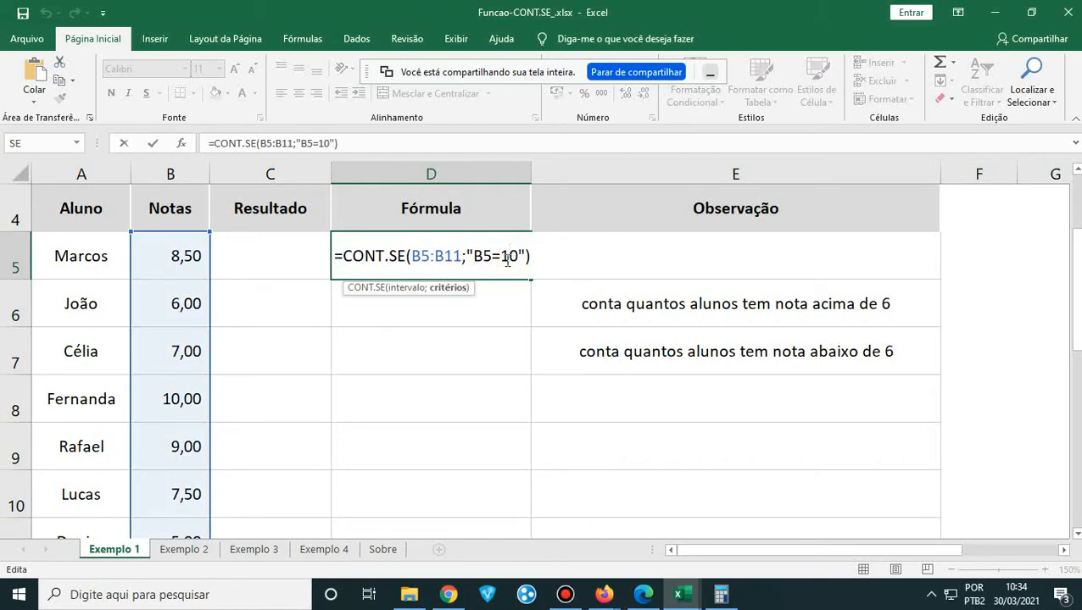
left_click(526, 256)
key("BackSpace")
key("Left")
key("Left")
key("Left")
key("Left")
key("Left")
key("BackSpace")
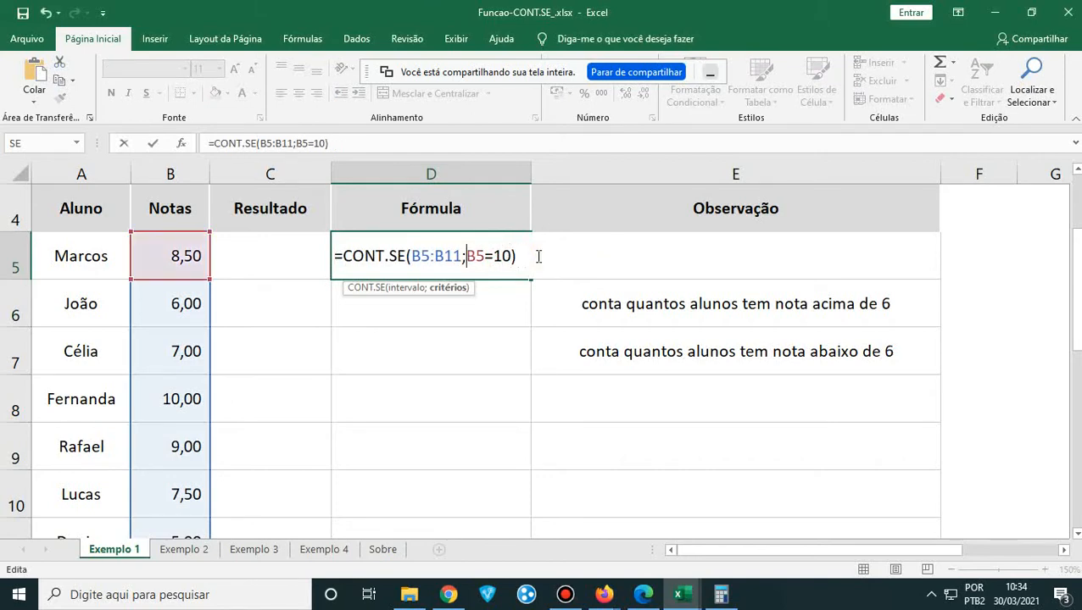
- Try writing the D5 criterion with a decimal value, as =CONT.SE(B5:B11;B5=10,0)
scroll(208, 459, "down", 1)
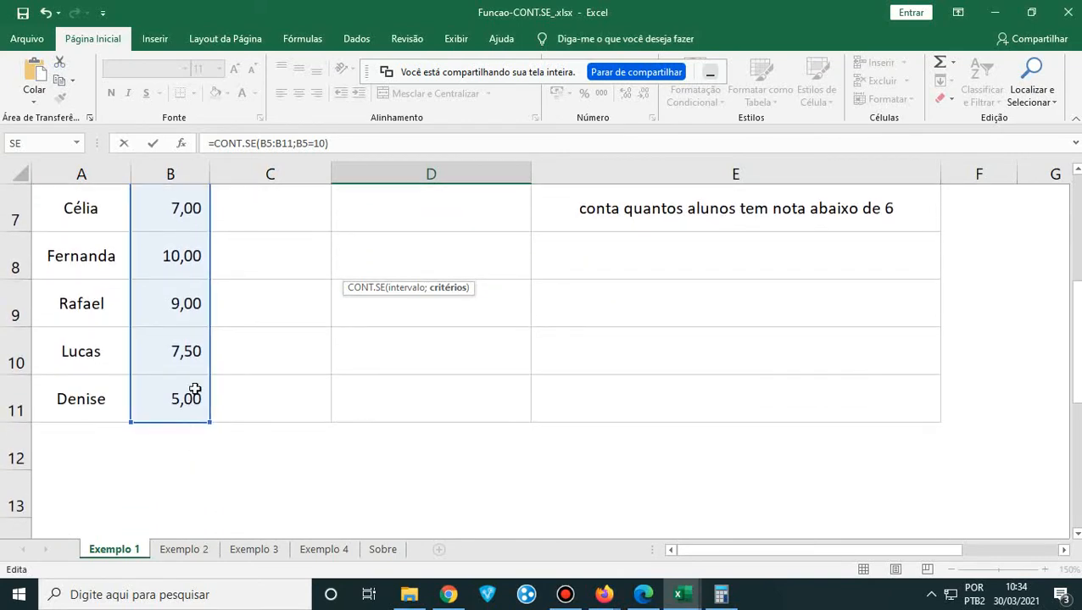
scroll(199, 298, "up", 2)
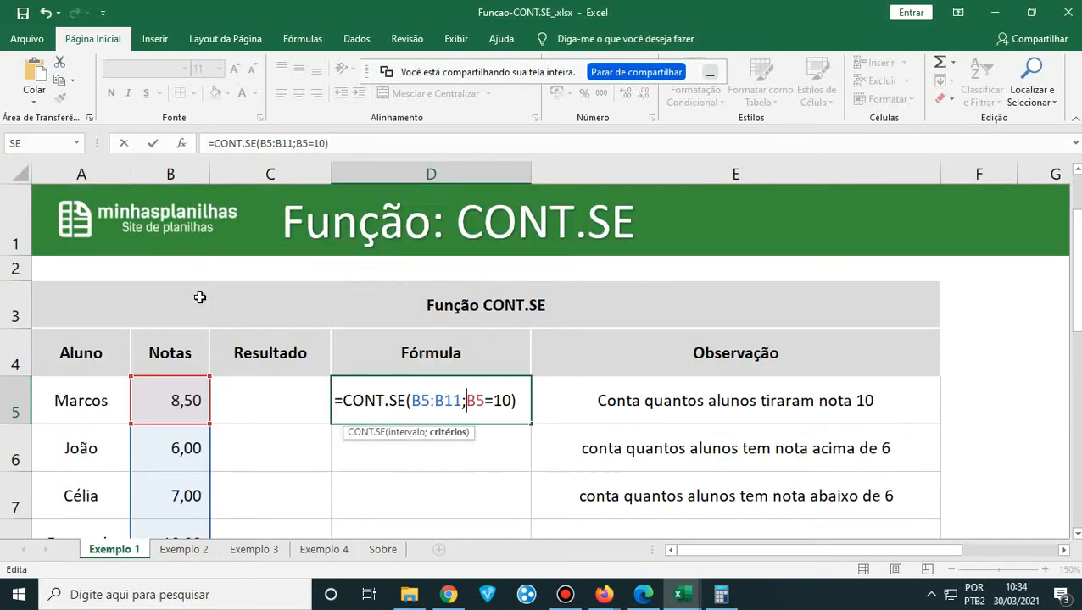
left_click(528, 404)
type(",0")
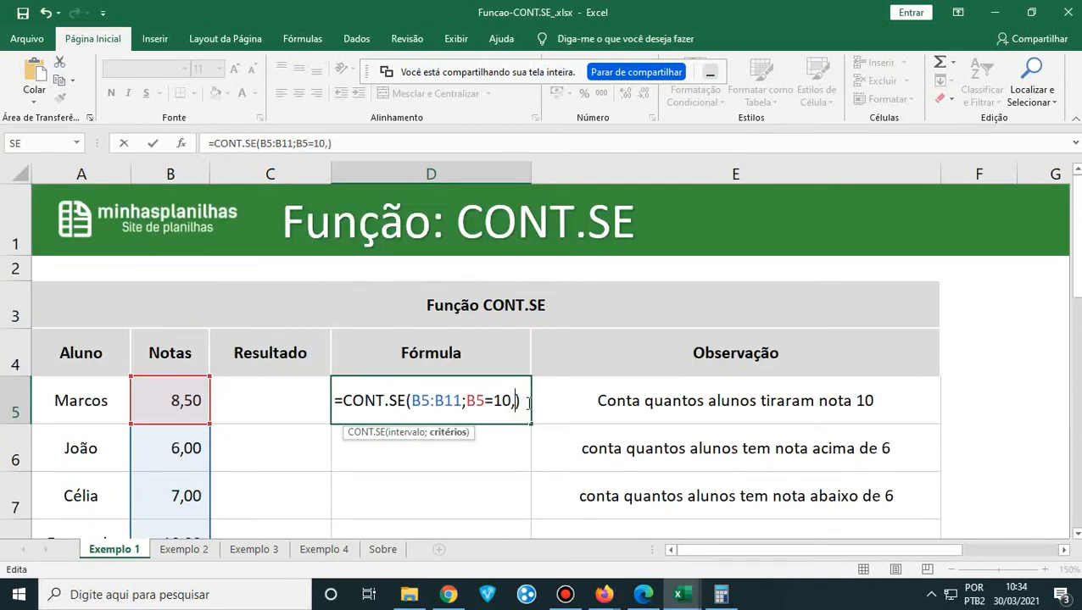
key("Return")
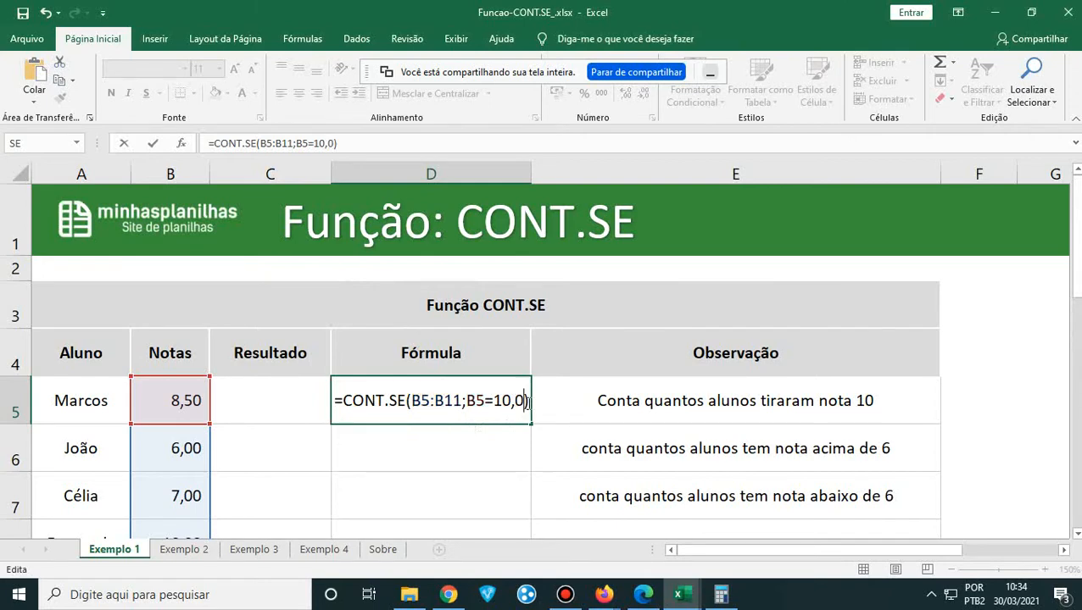
left_click(528, 404)
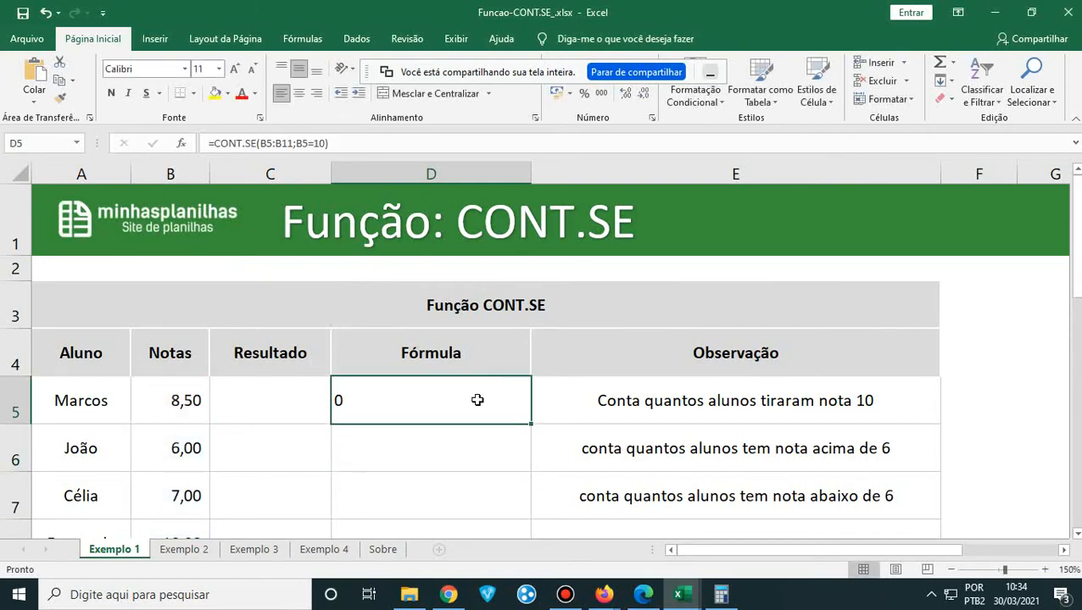
- Drop the cell reference from the D5 criterion and quote the comparison, making the formula =CONT.SE(B5:B11;"=10")
double_click(476, 400)
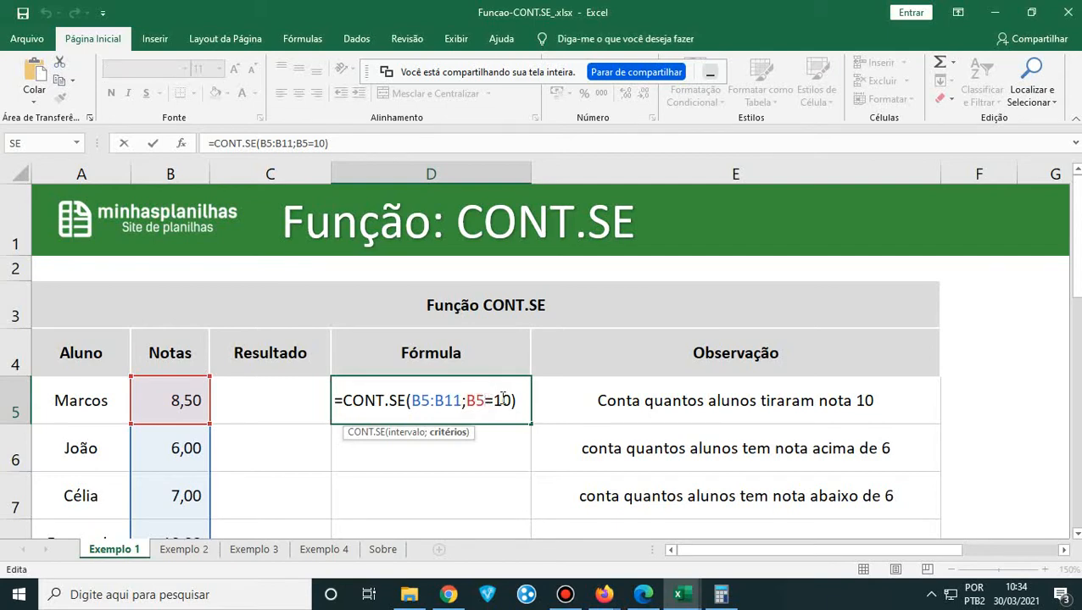
key("BackSpace")
key("BackSpace")
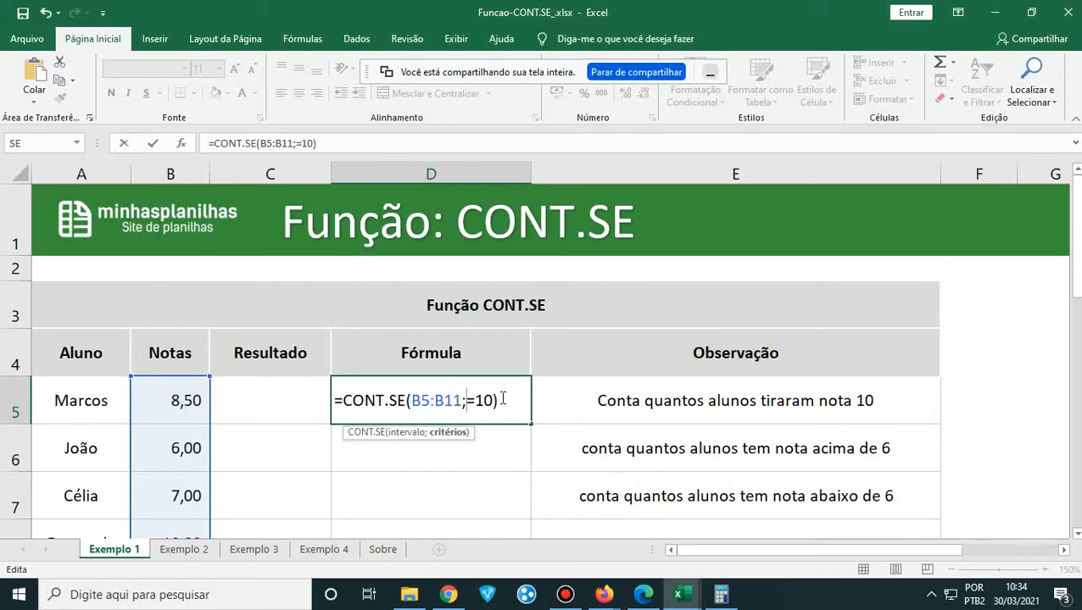
key("Return")
left_click(520, 378)
type("\"")
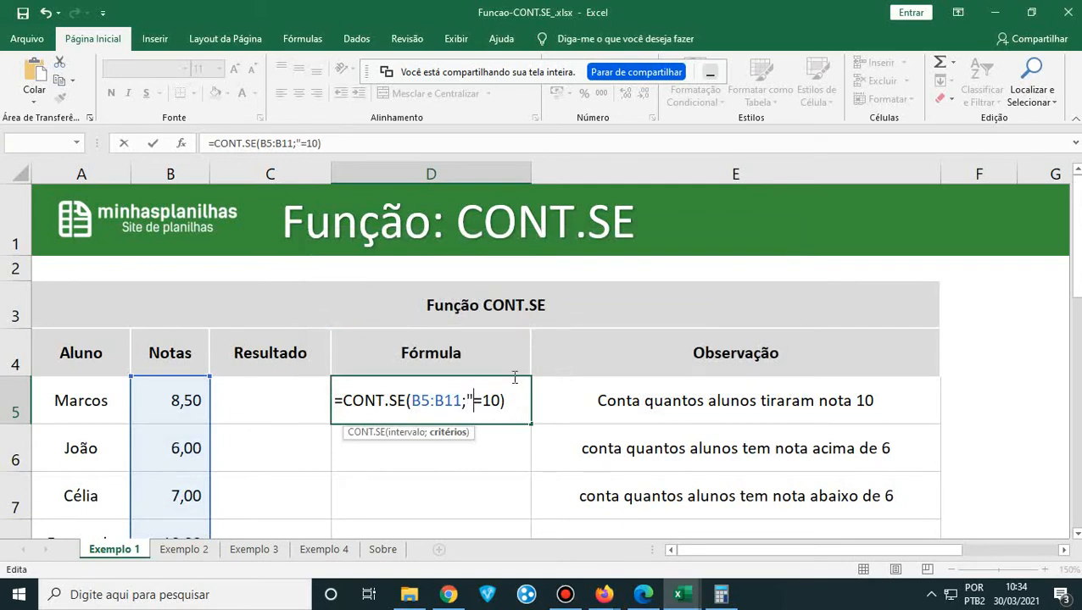
left_click(500, 400)
type("\"")
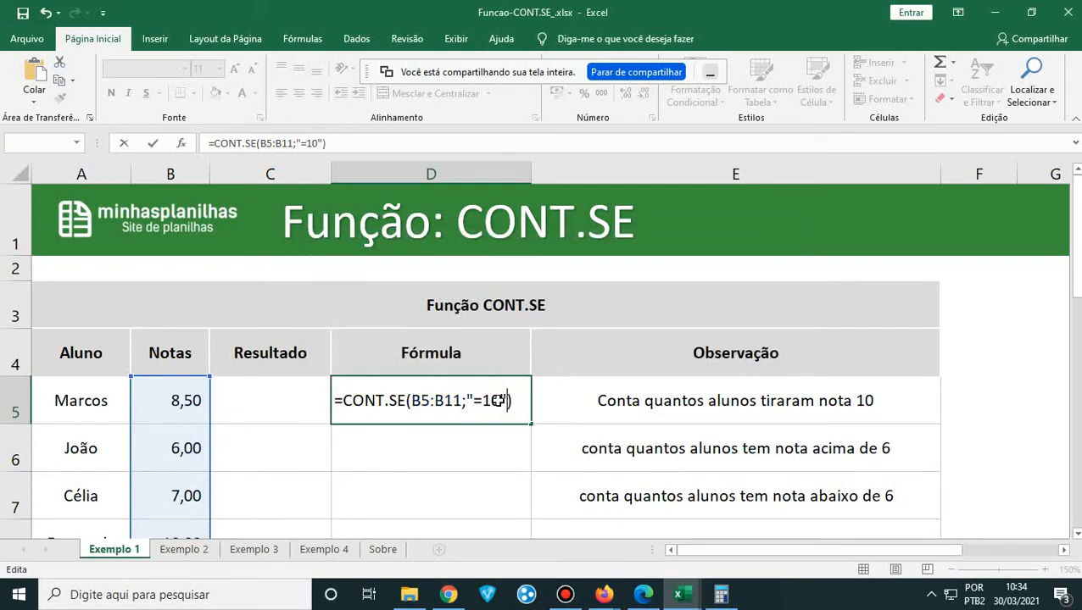
key("Return")
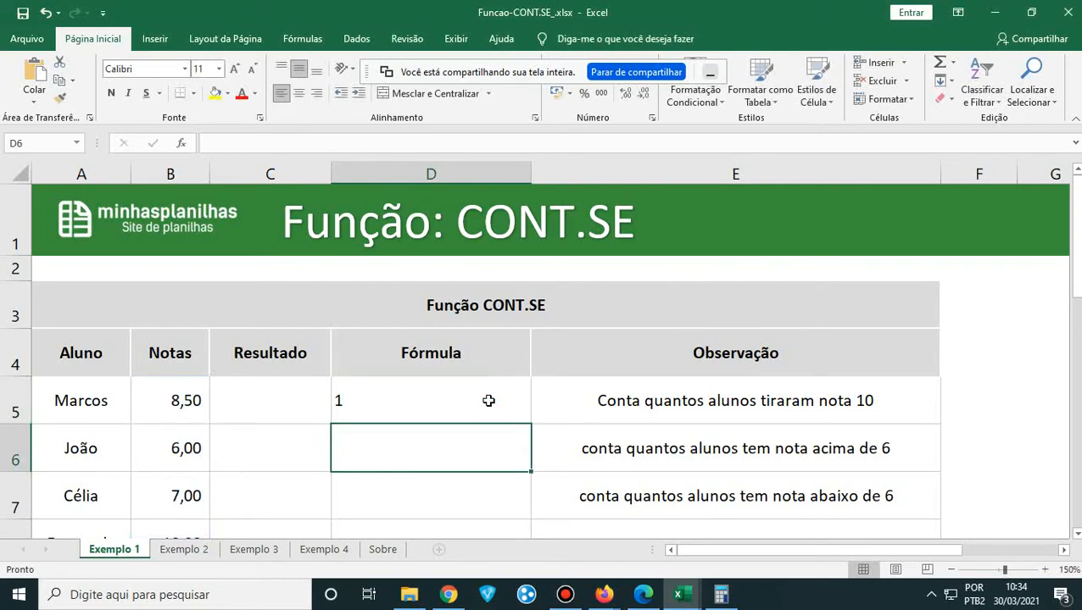
left_click(489, 400)
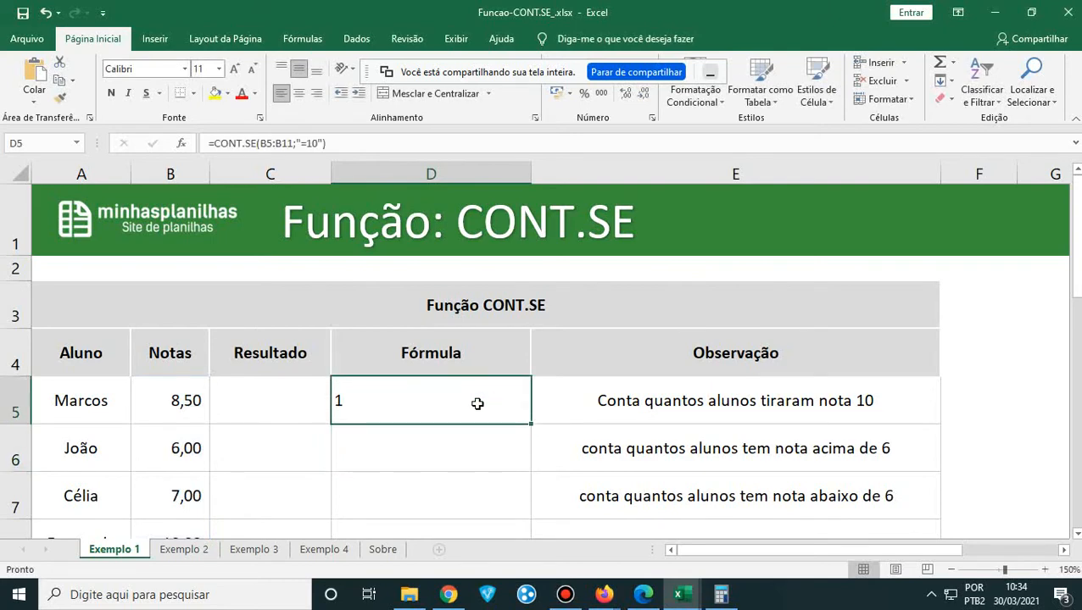
- Examine the equals sign in the D5 criterion and the grades in B5:B11 that the formula counts
double_click(471, 405)
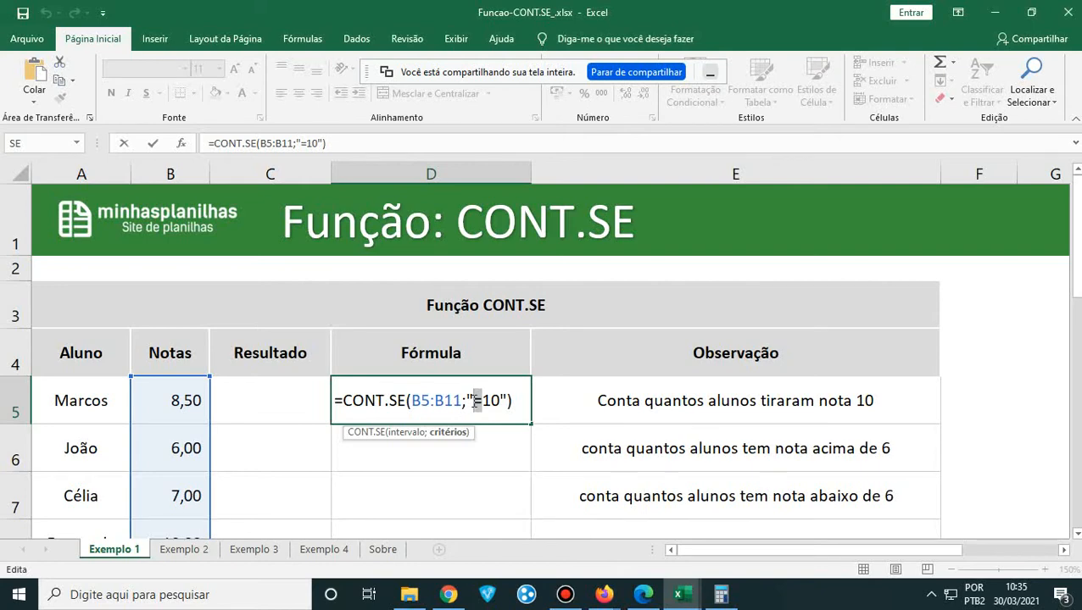
key("Return")
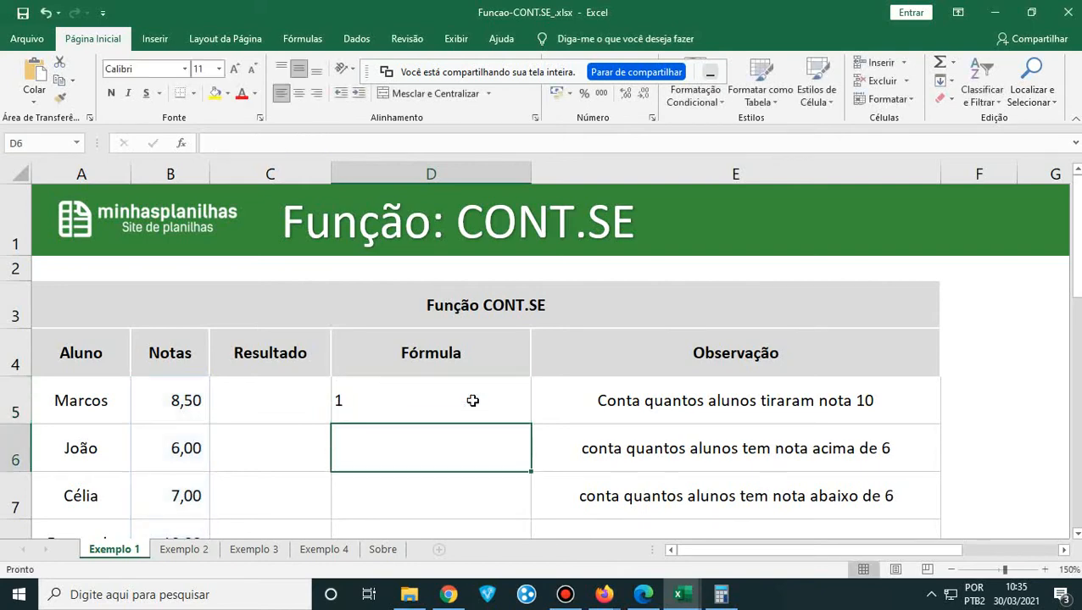
left_click(472, 400)
scroll(293, 416, "down", 1)
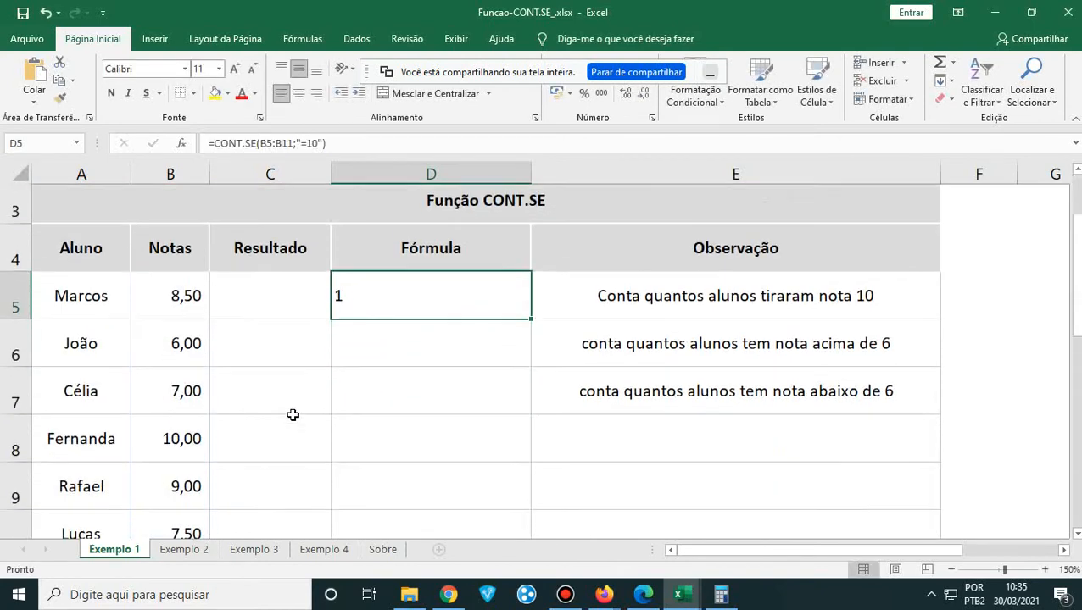
left_click_drag(158, 242, 157, 454)
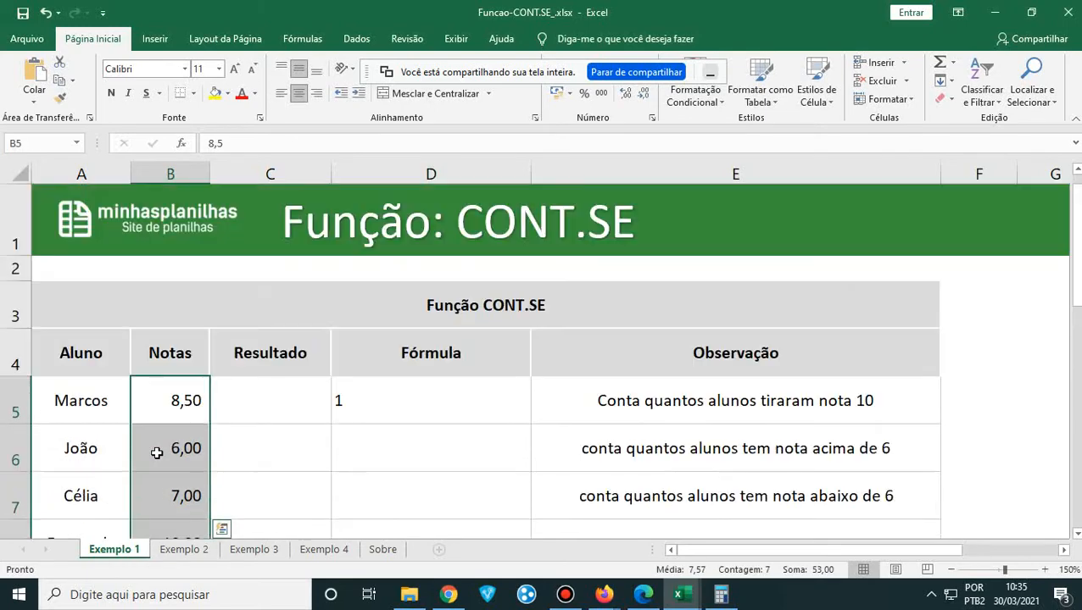
scroll(157, 453, "up", 2)
scroll(157, 454, "down", 2)
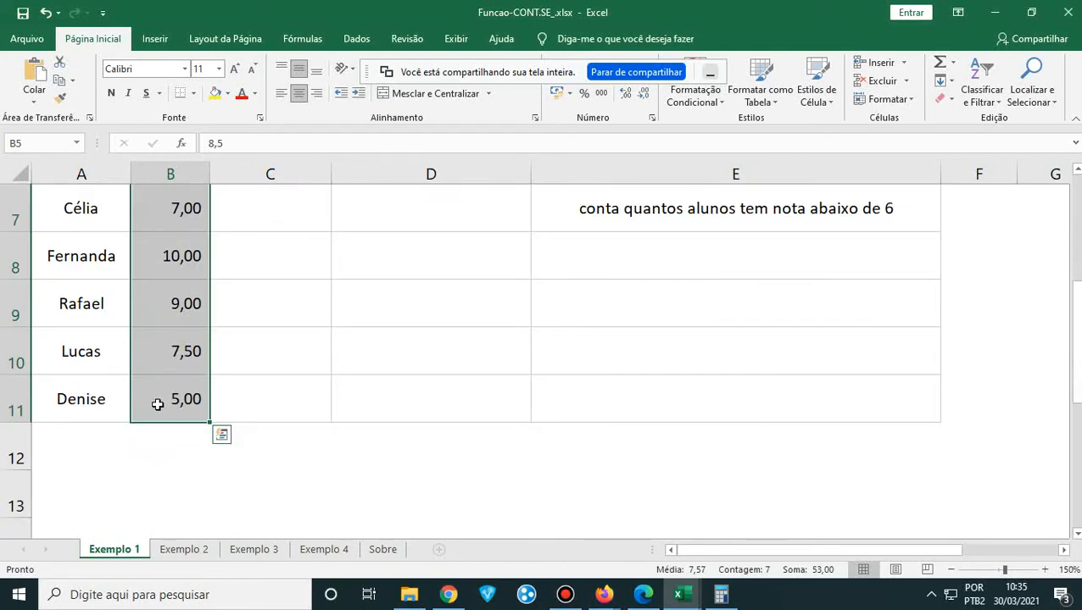
scroll(156, 405, "up", 2)
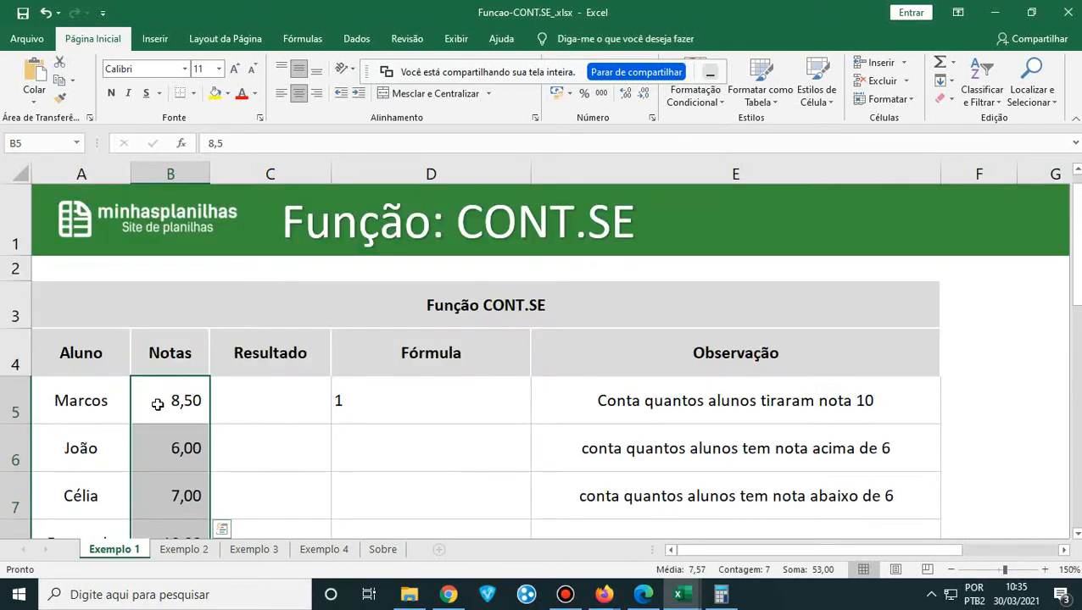
- Review the D5 formula part by part: the CONT.SE function name, the grade range and the comparison operator
left_click(424, 408)
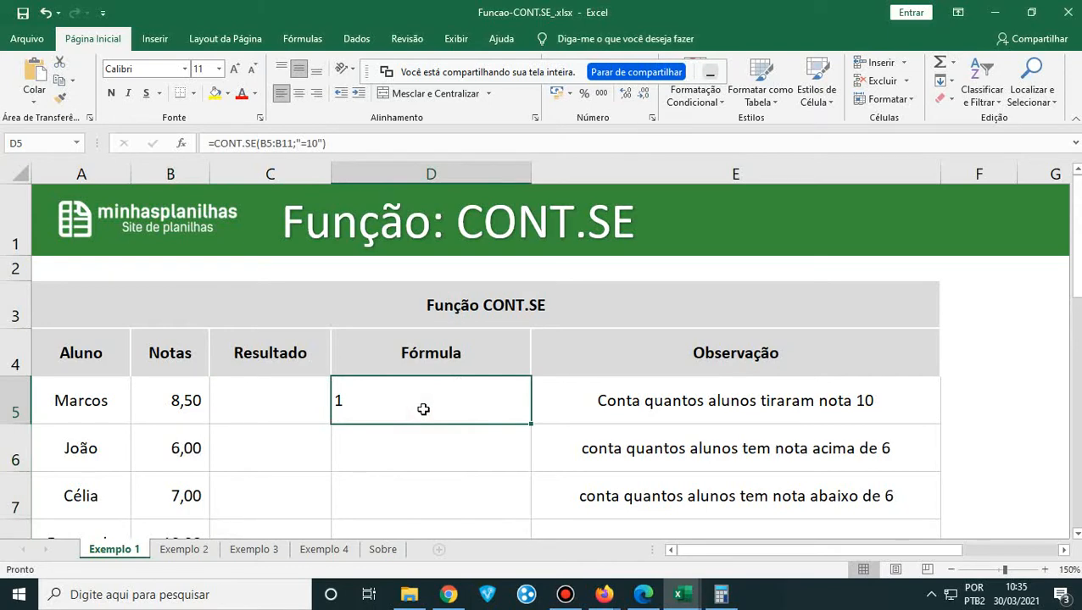
left_click(409, 410)
double_click(409, 407)
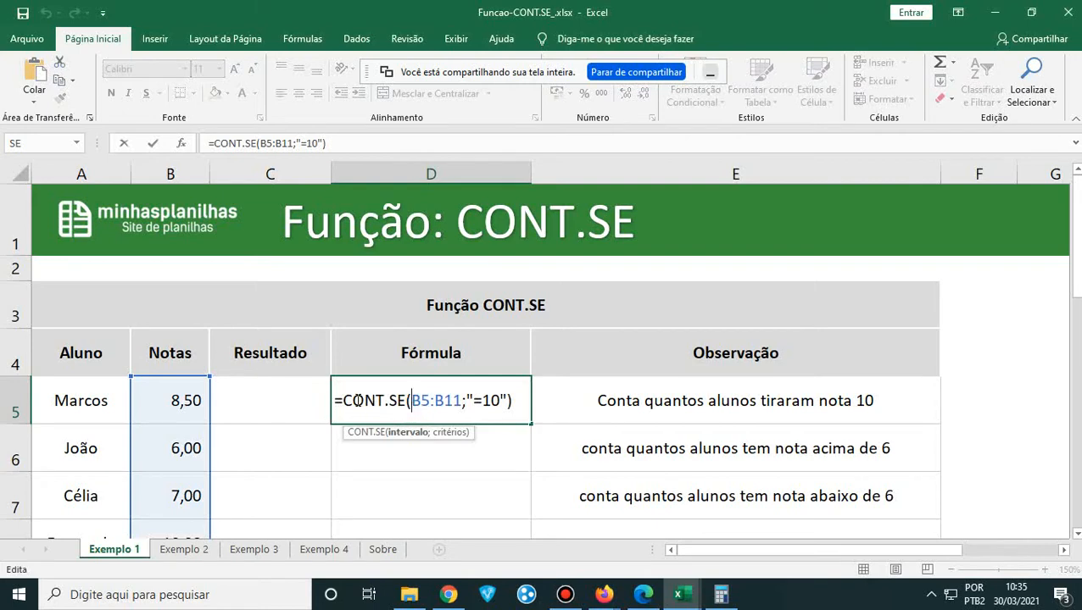
left_click_drag(342, 400, 405, 403)
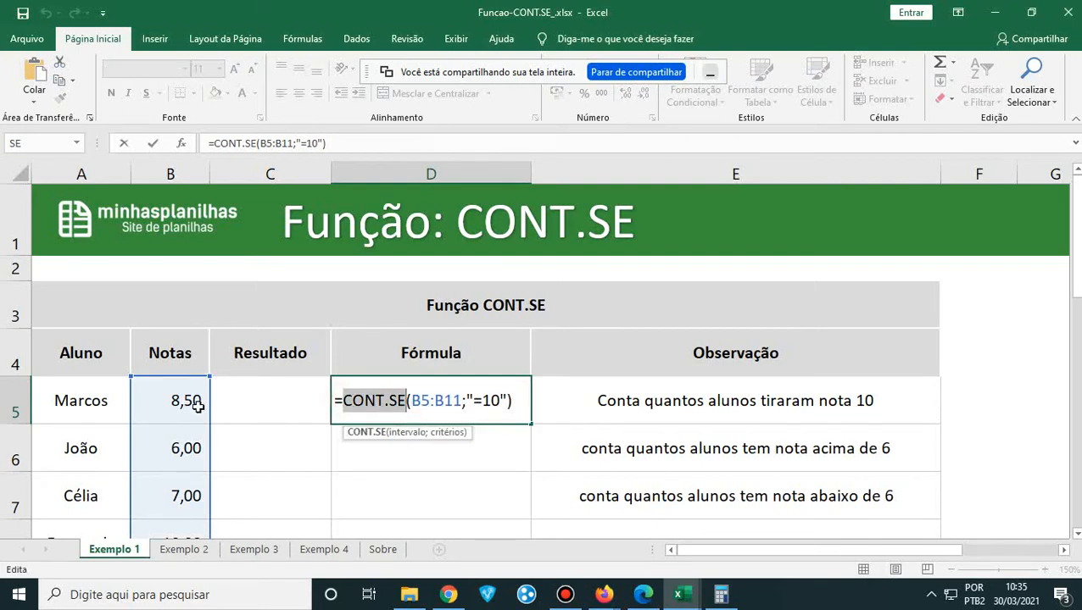
scroll(193, 408, "down", 3)
scroll(193, 408, "up", 3)
scroll(183, 477, "down", 1)
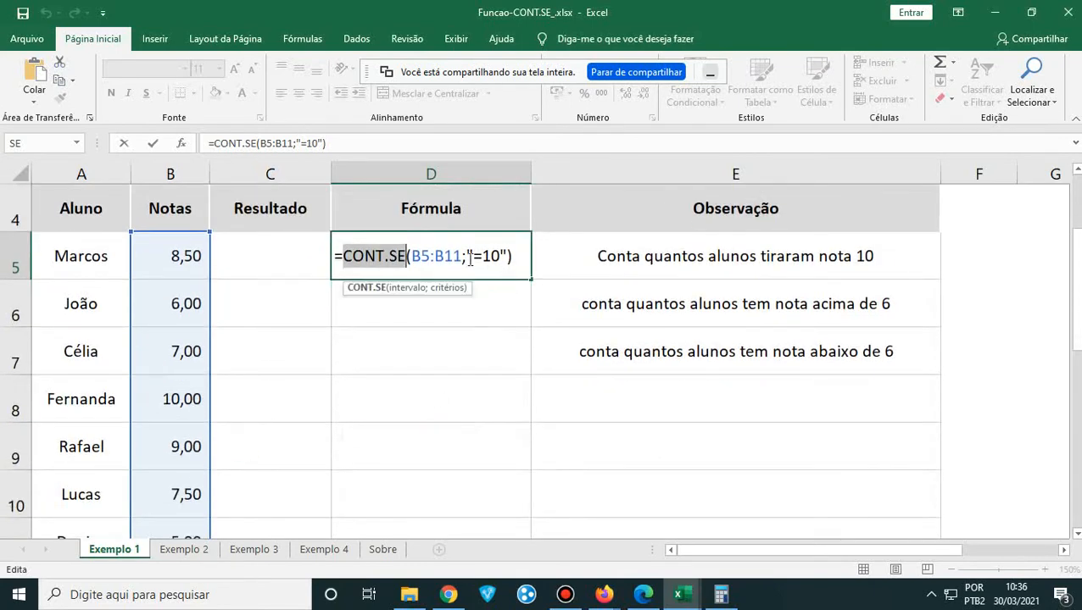
left_click_drag(472, 256, 481, 256)
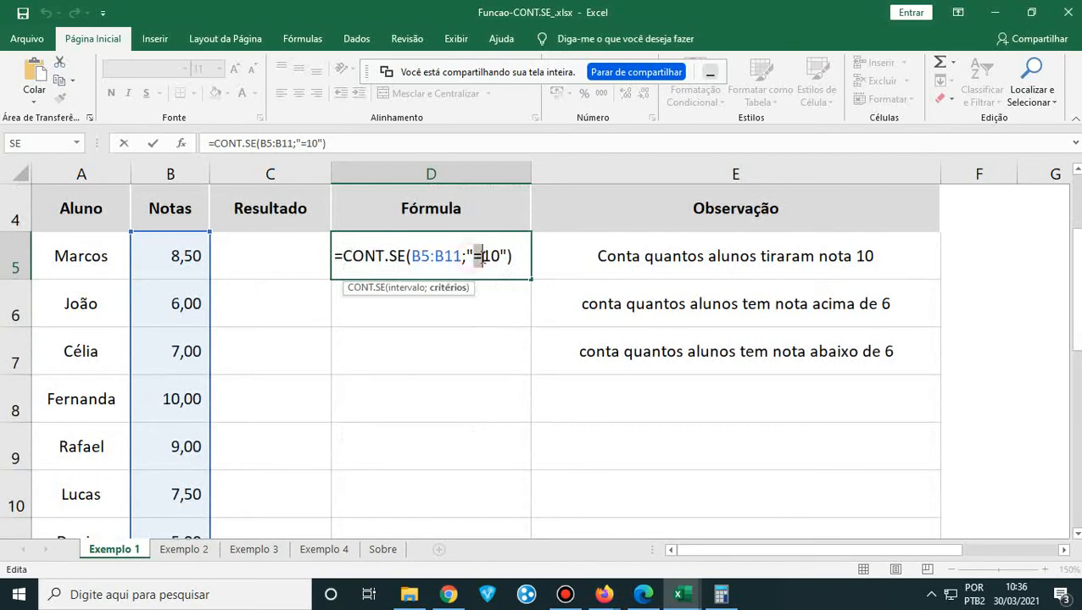
key("Return")
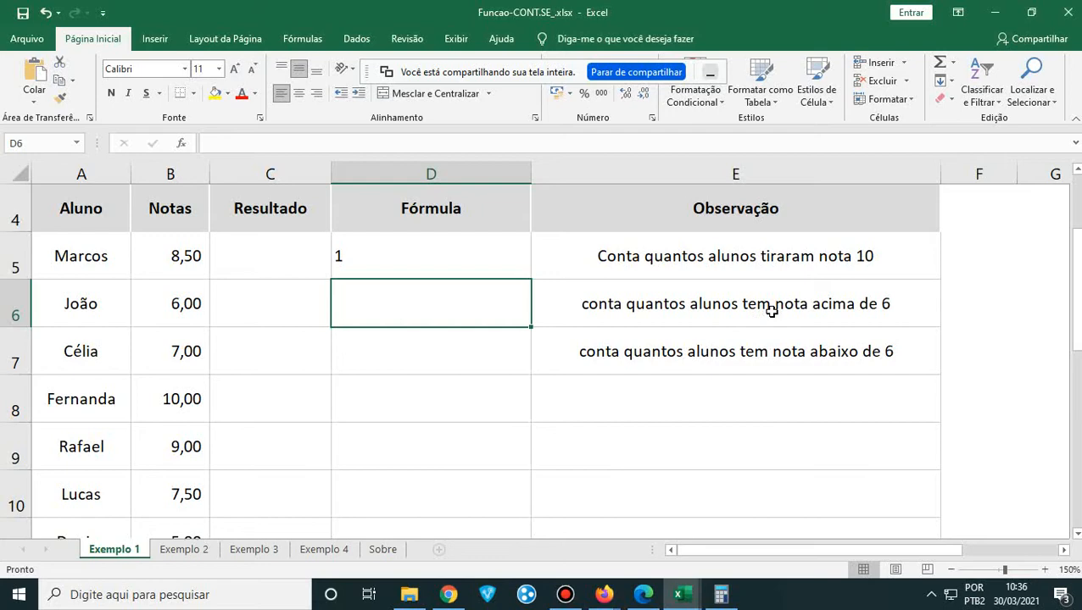
- Count the students with grades above 6 in D6 by entering =CONT.SE(B5:B11;">6")
type("=cont")
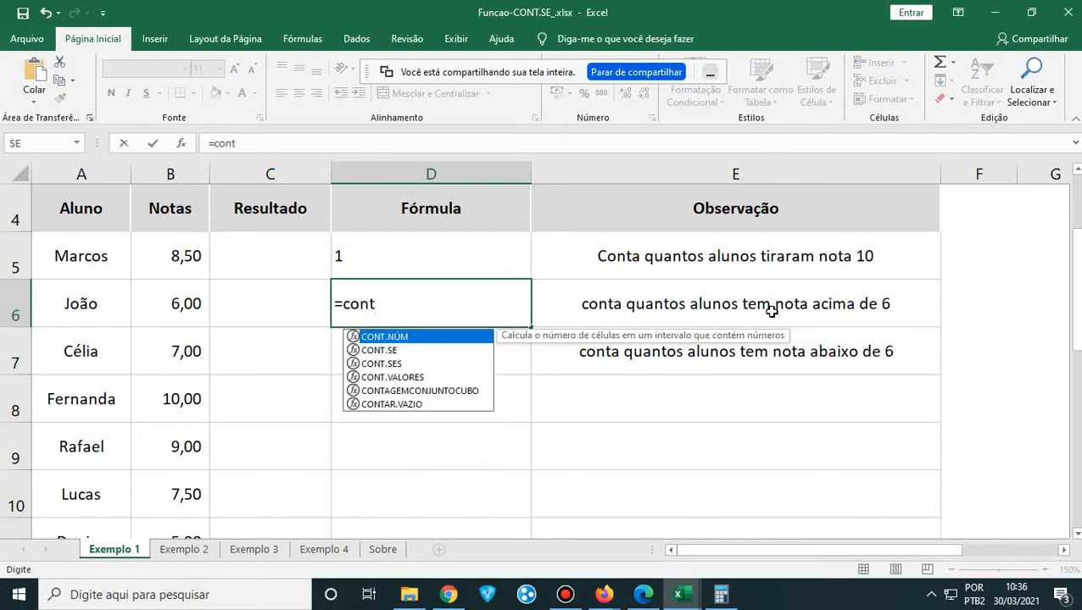
double_click(386, 351)
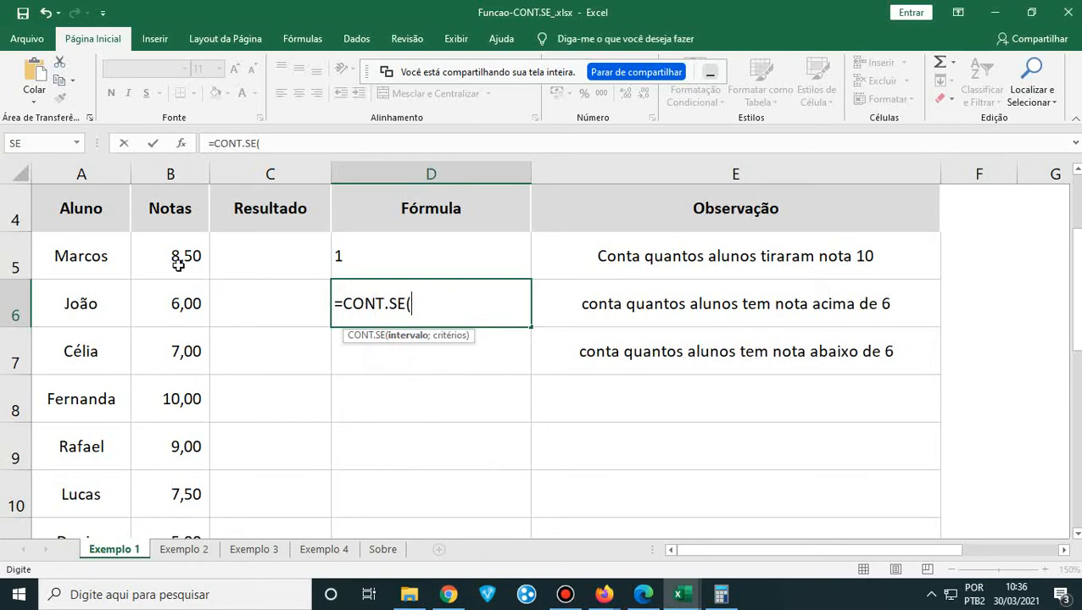
left_click_drag(175, 259, 169, 458)
type(";")
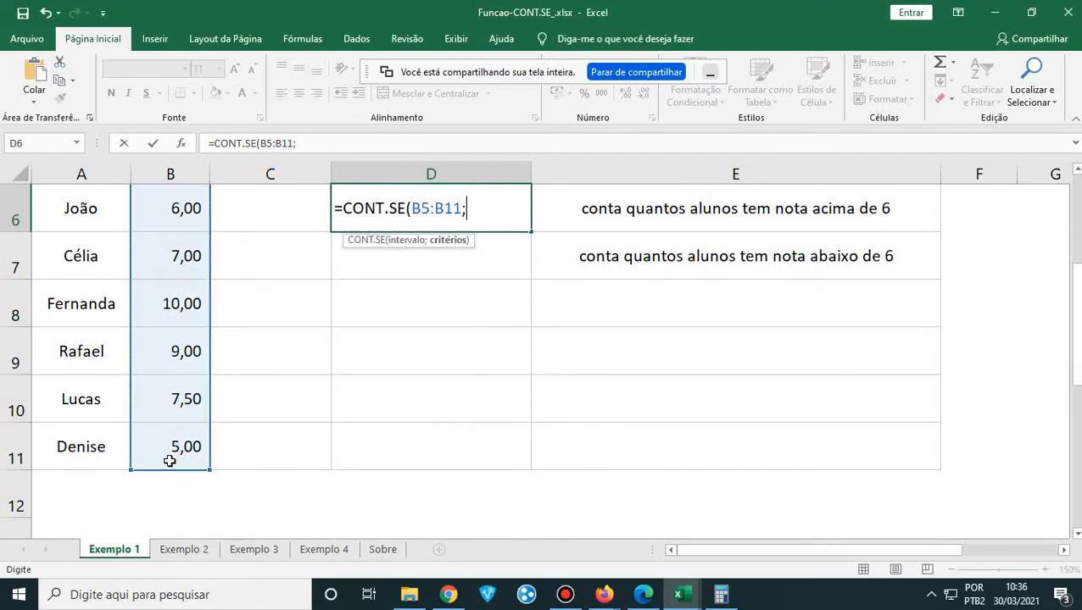
type("\">6\")")
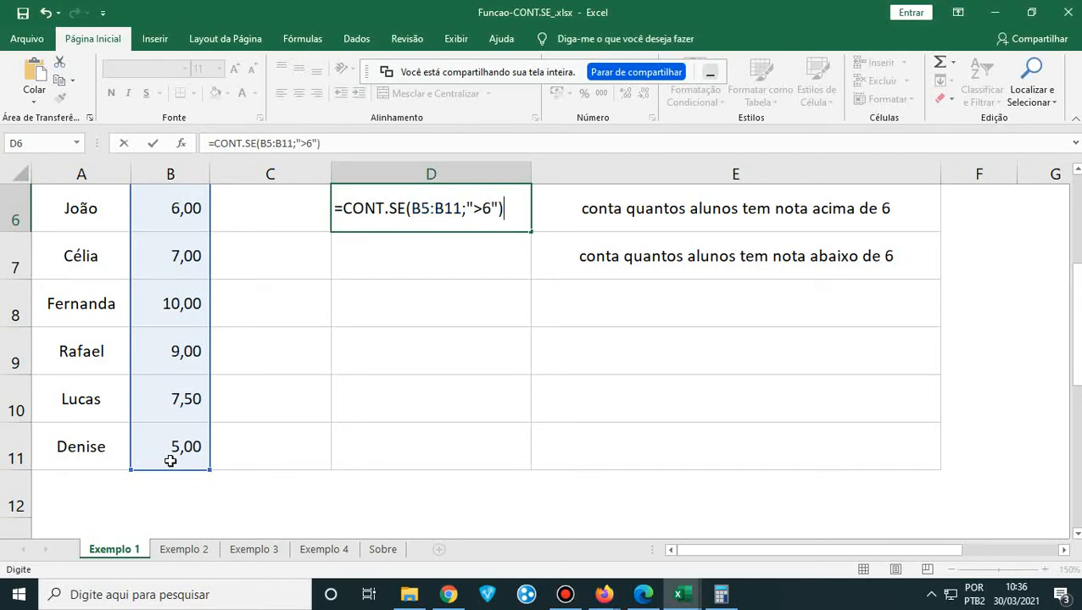
key("Return")
- Check the D6 count against the grades in B5:B11, going through each cell above 6
scroll(169, 461, "up", 1)
scroll(169, 462, "down", 1)
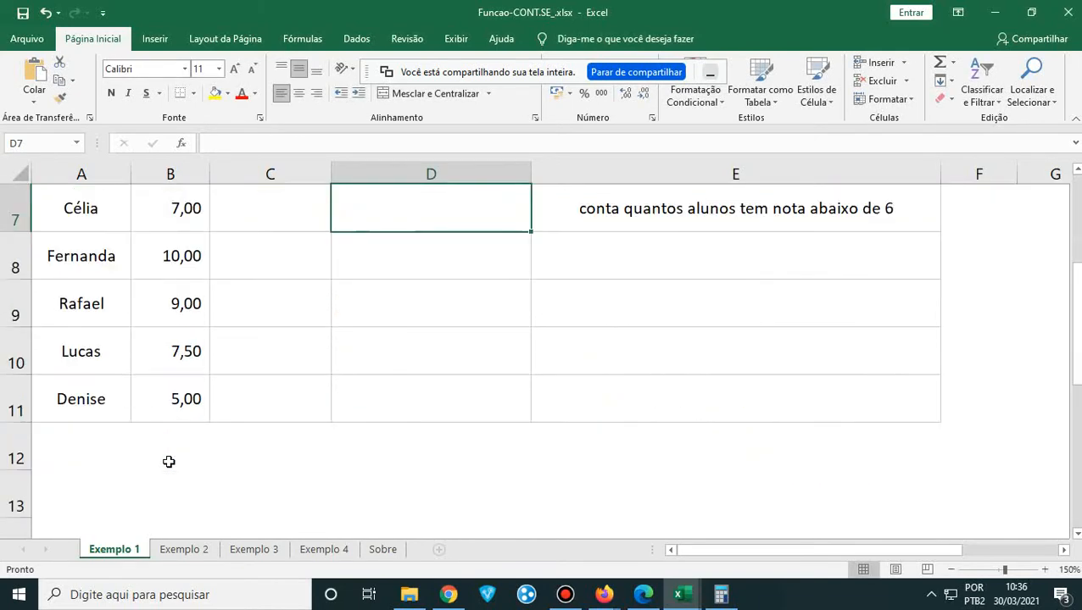
scroll(169, 464, "up", 1)
left_click(185, 258)
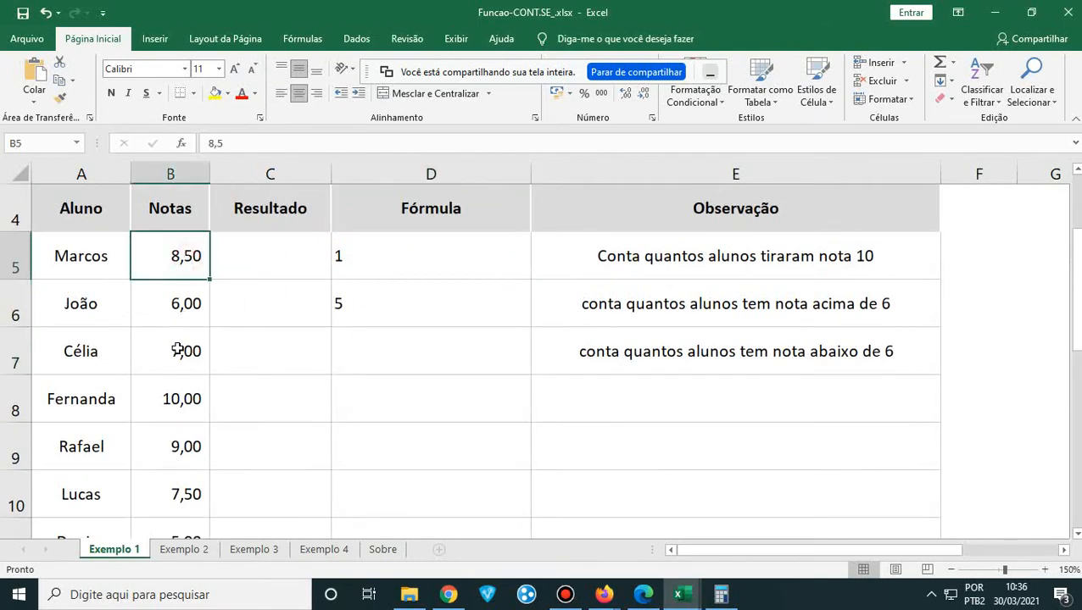
left_click(177, 351)
left_click(185, 399)
left_click(187, 453)
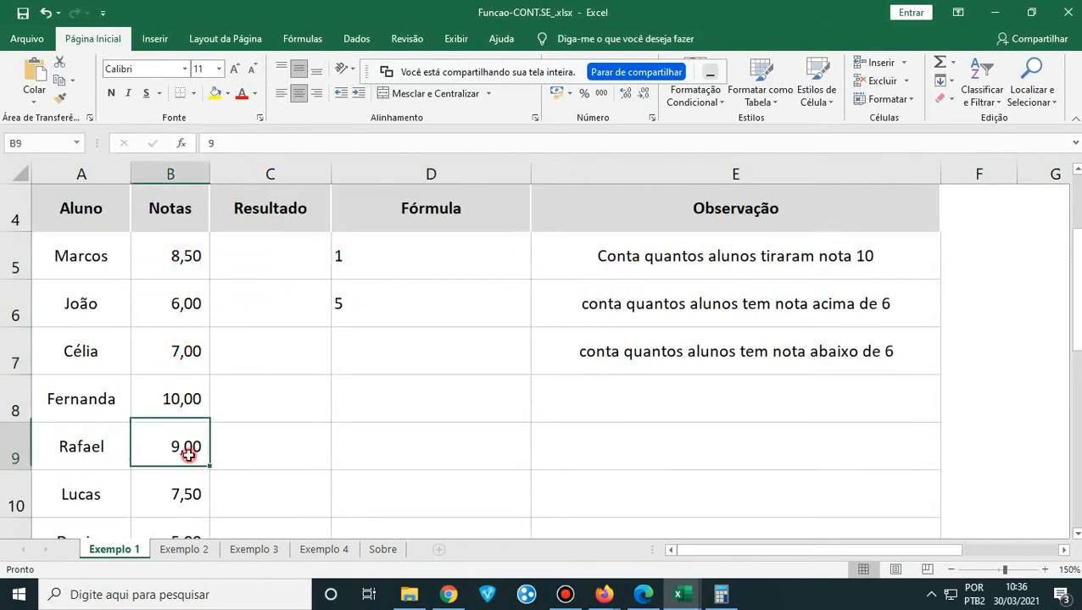
scroll(183, 450, "down", 2)
left_click(170, 211)
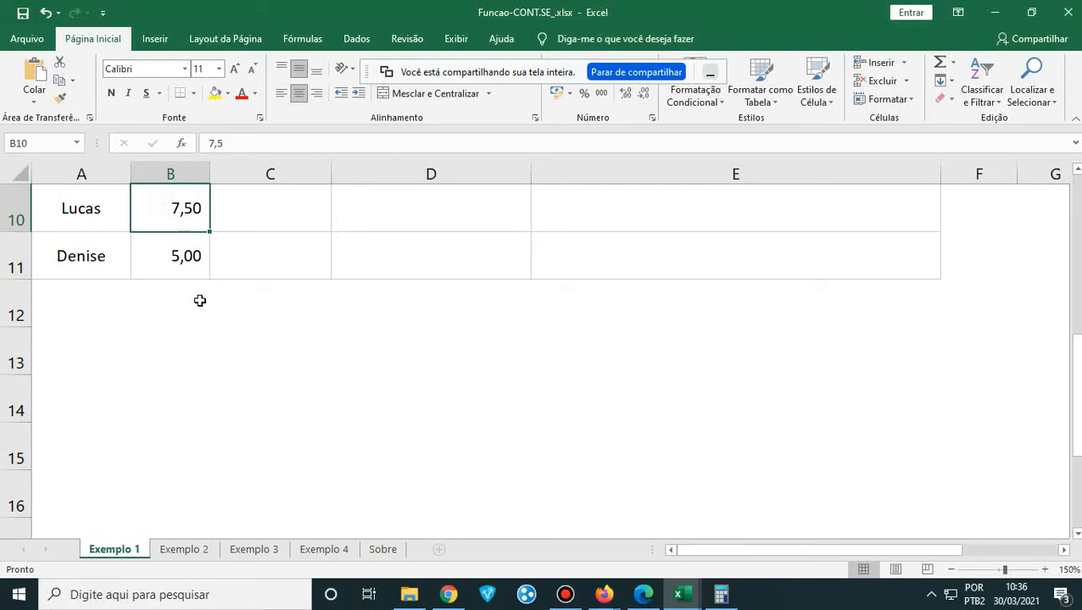
scroll(190, 276, "up", 3)
scroll(191, 276, "down", 1)
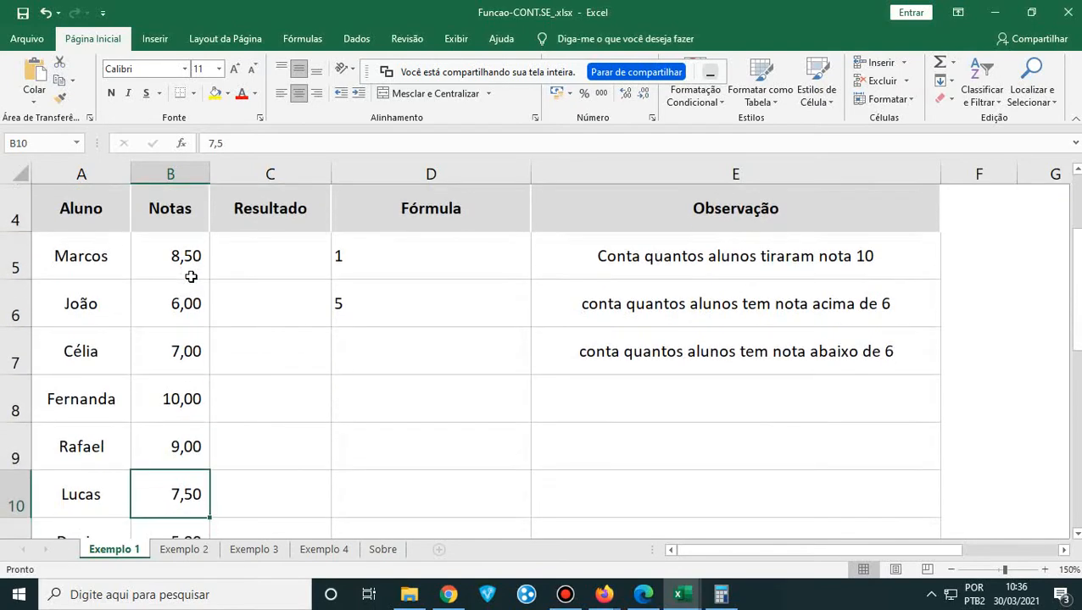
scroll(190, 277, "down", 1)
scroll(191, 277, "up", 1)
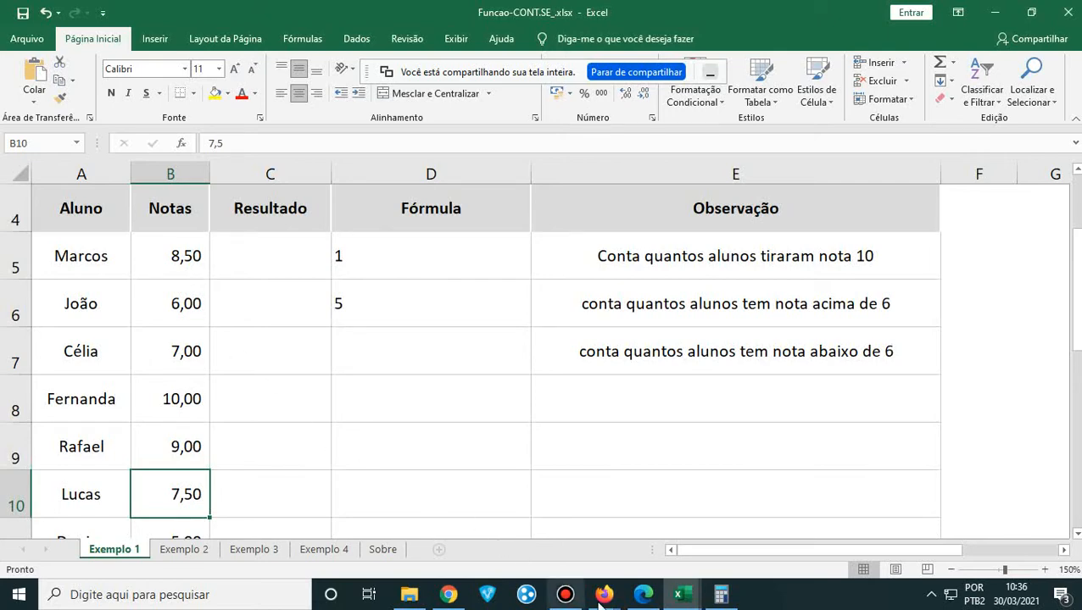
- Switch to Chrome to view the tabelas_listas spreadsheet and return to the Excel workbook
left_click(448, 594)
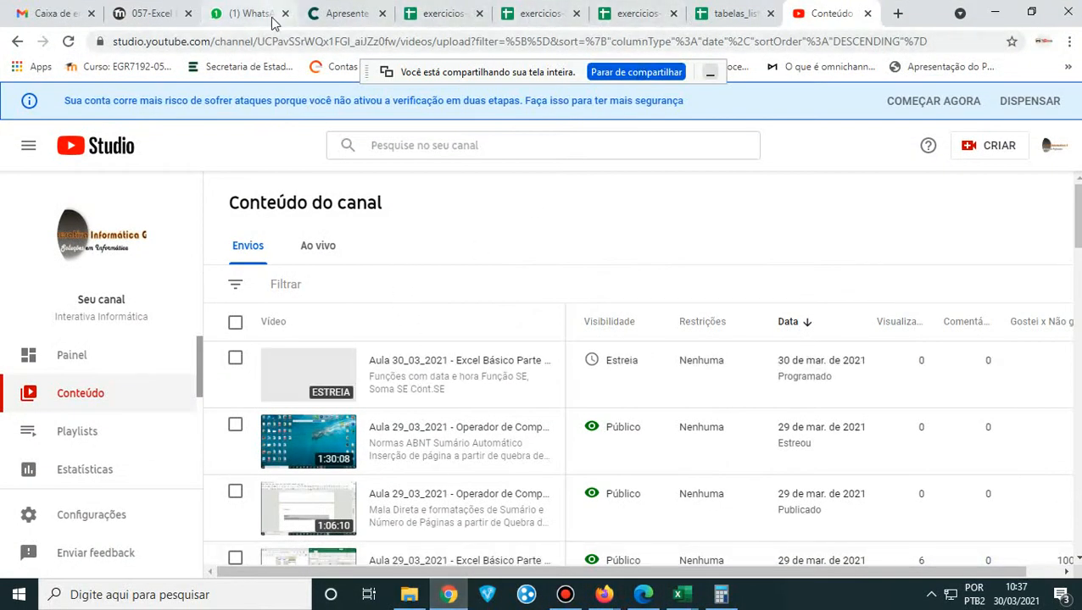
left_click(734, 12)
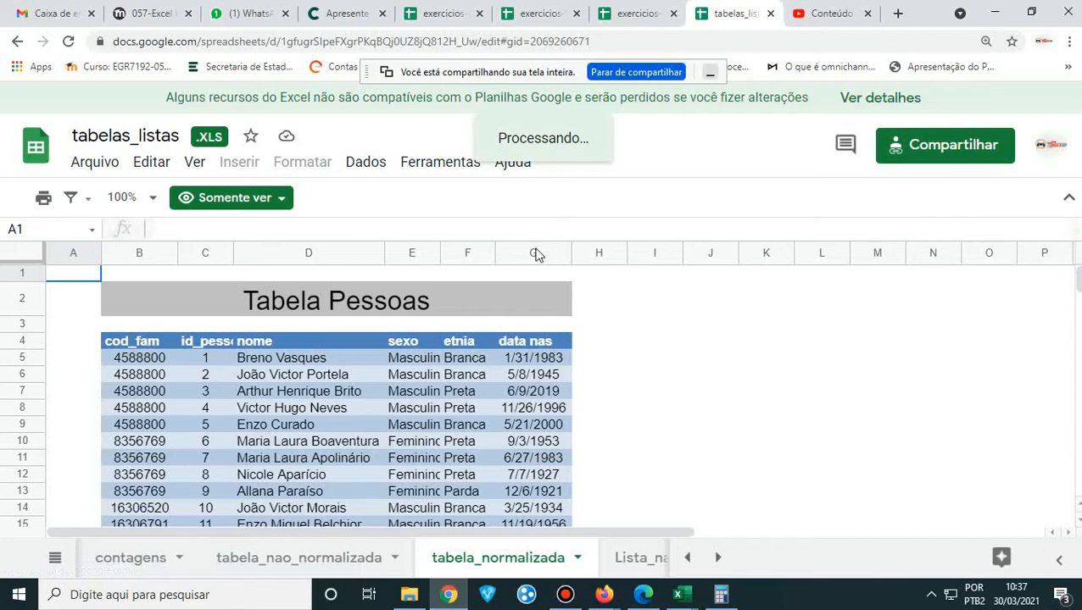
left_click(995, 13)
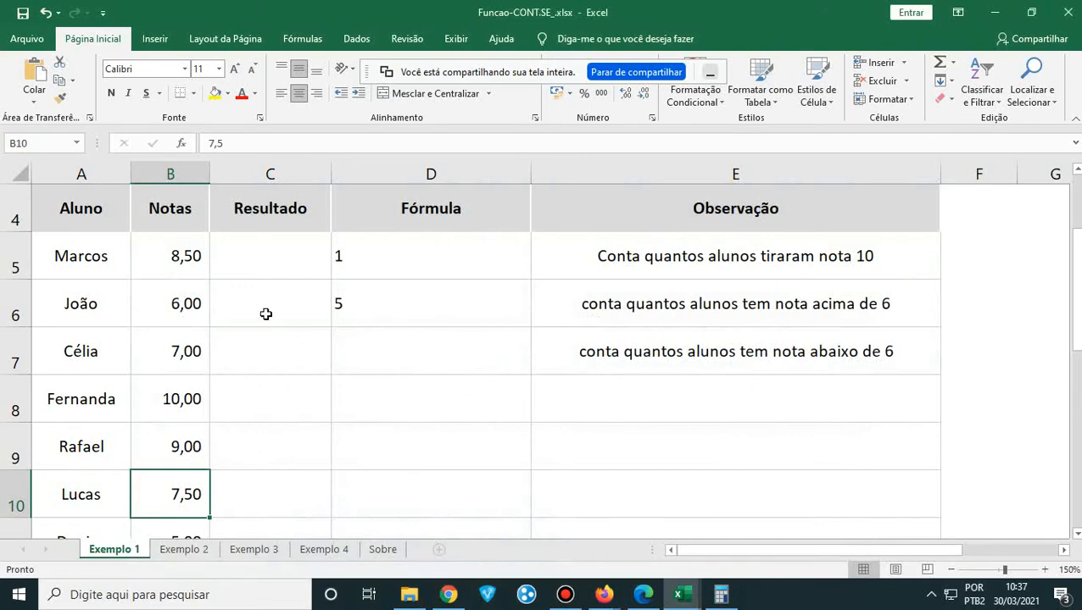
- Compare the grade of exactly 6 in B6 with the D6 result and recheck the grades in column B that satisfy the above-6 criterion
left_click(188, 311)
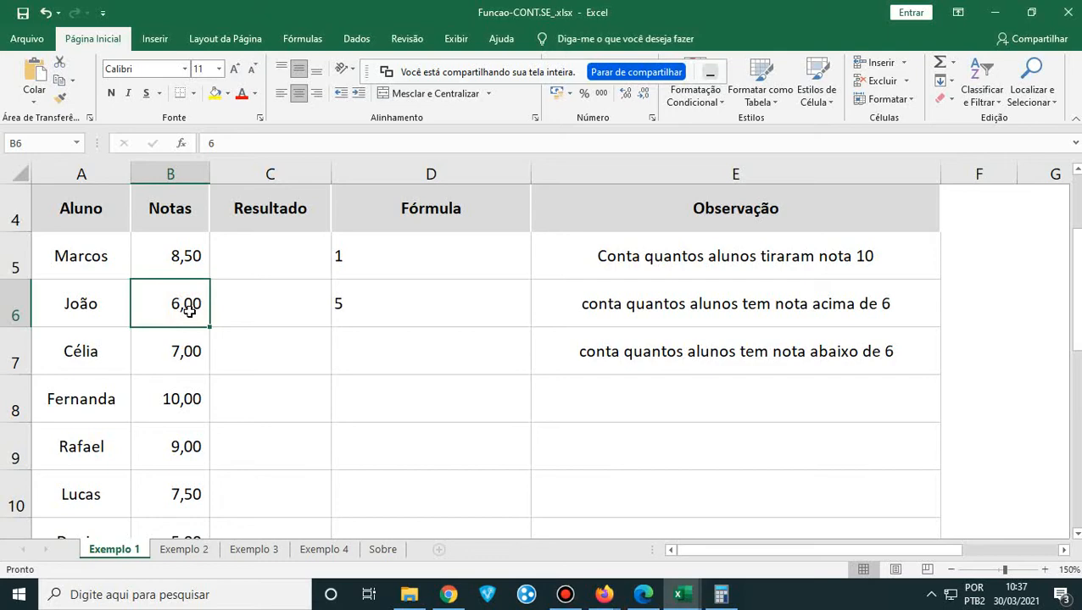
left_click(398, 308)
left_click(195, 266)
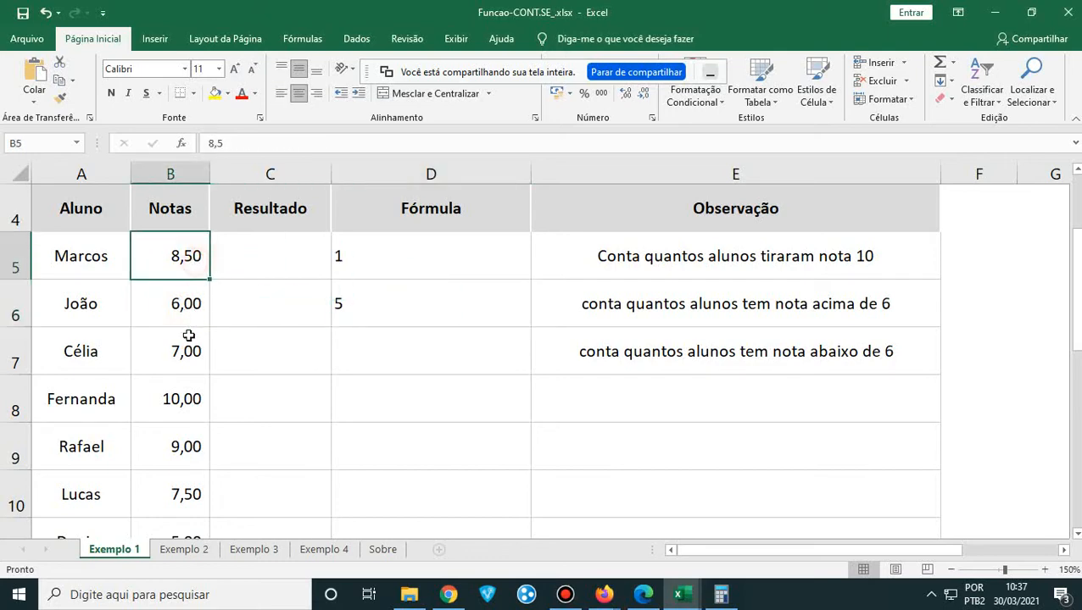
left_click(188, 335)
left_click(174, 397)
left_click(172, 446)
scroll(172, 393, "down", 1)
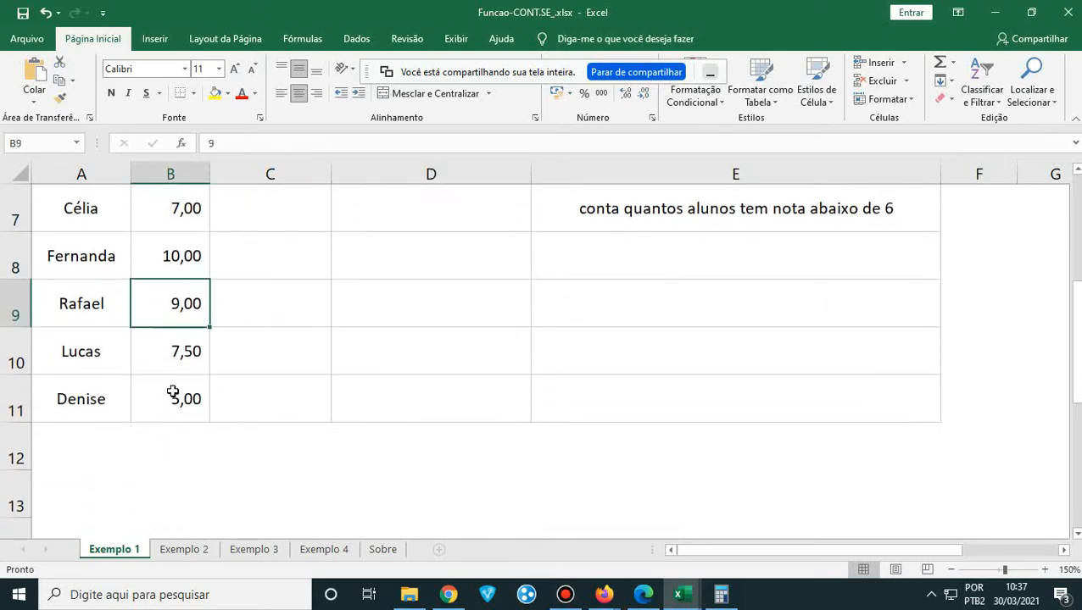
left_click(173, 356)
scroll(177, 398, "up", 2)
- Count the students with grades below 6 in D7 by entering =CONT.SE(B5:B11;"<6"), and check the grade in B11
left_click(403, 493)
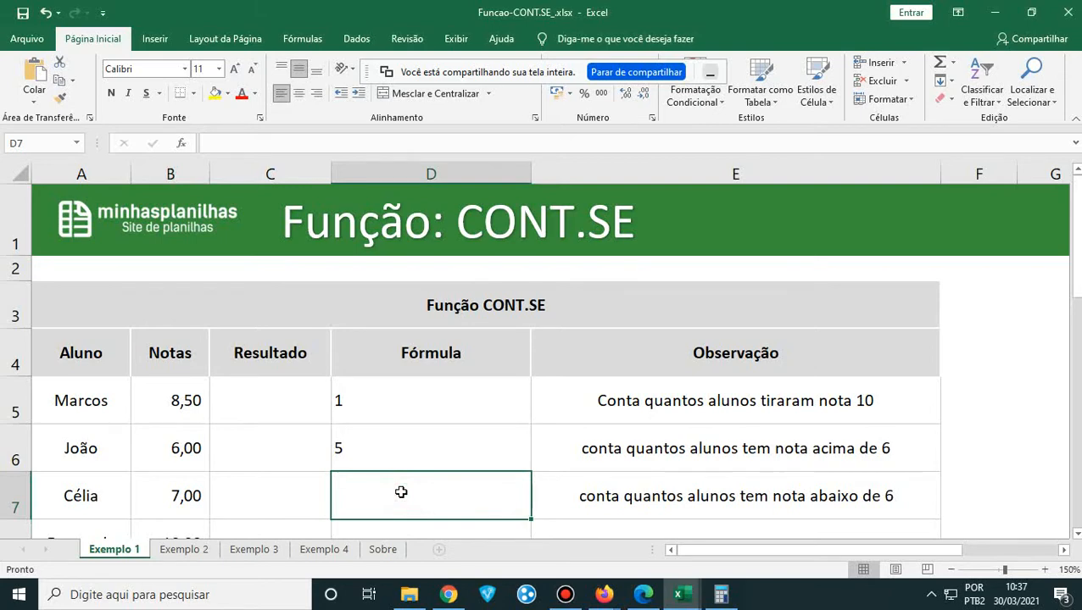
type("cont")
key("BackSpace")
key("BackSpace")
key("BackSpace")
key("BackSpace")
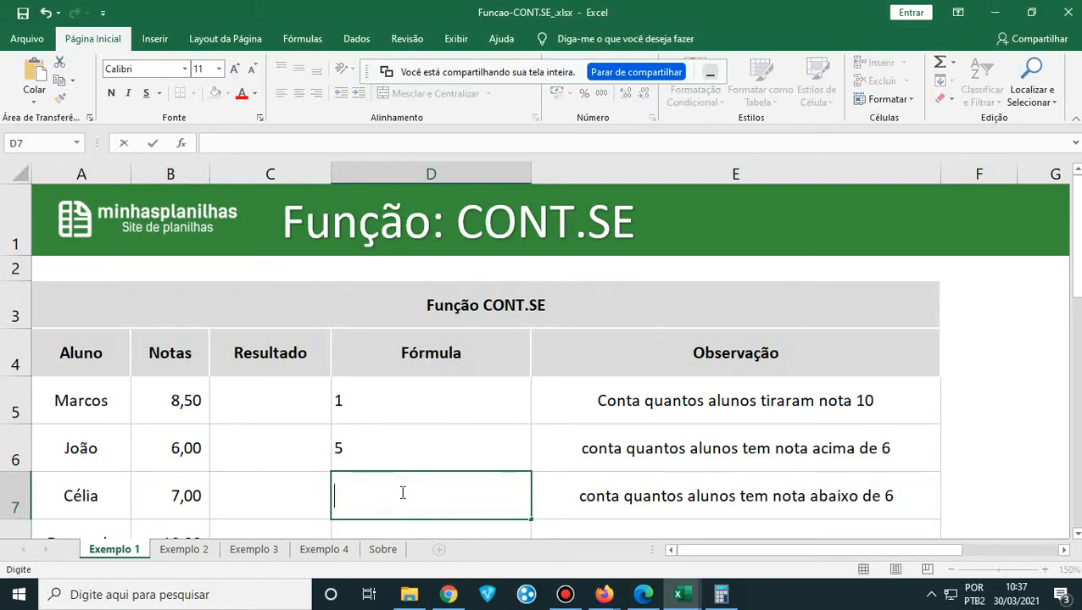
type("=cont.se")
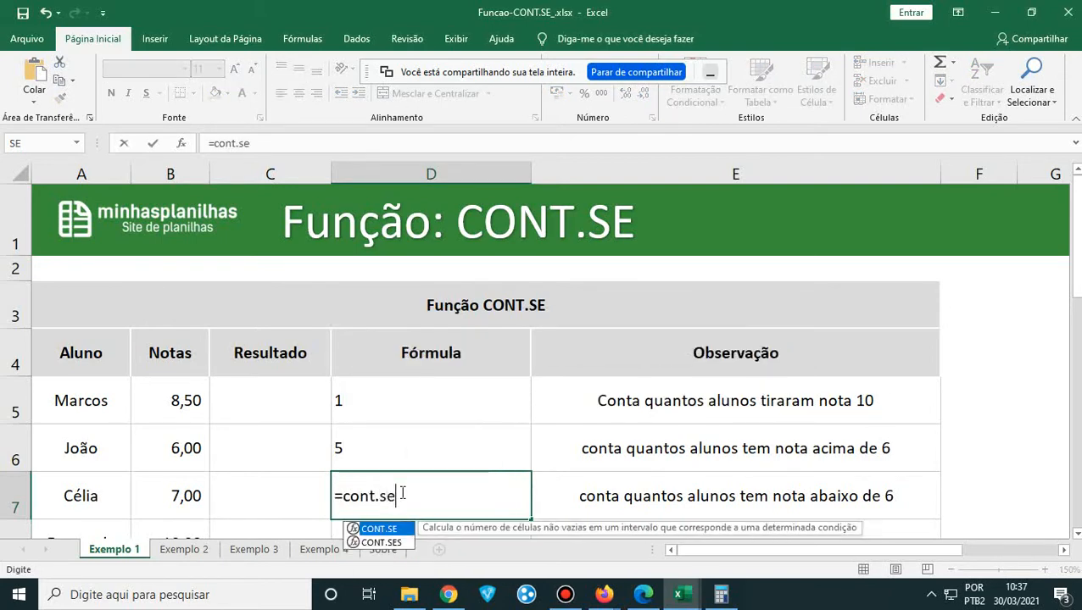
double_click(383, 529)
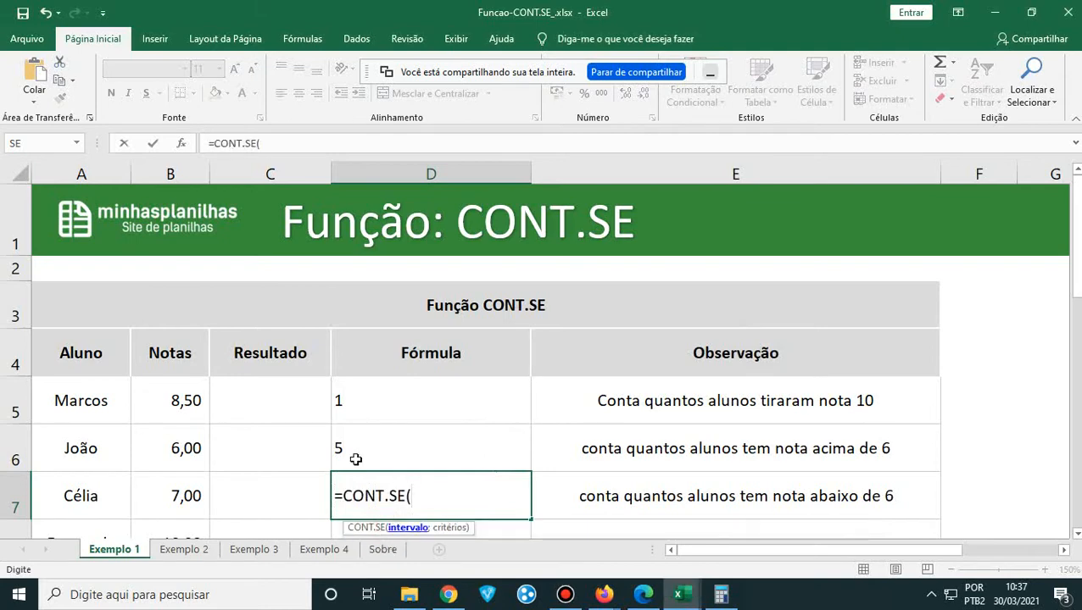
left_click_drag(186, 399, 186, 500)
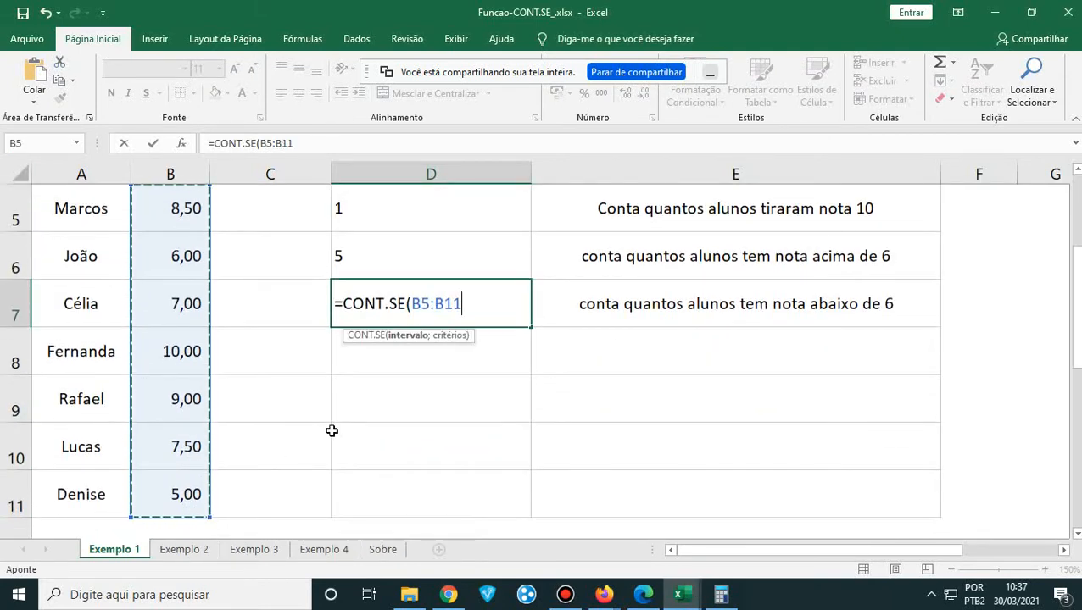
type(";\"")
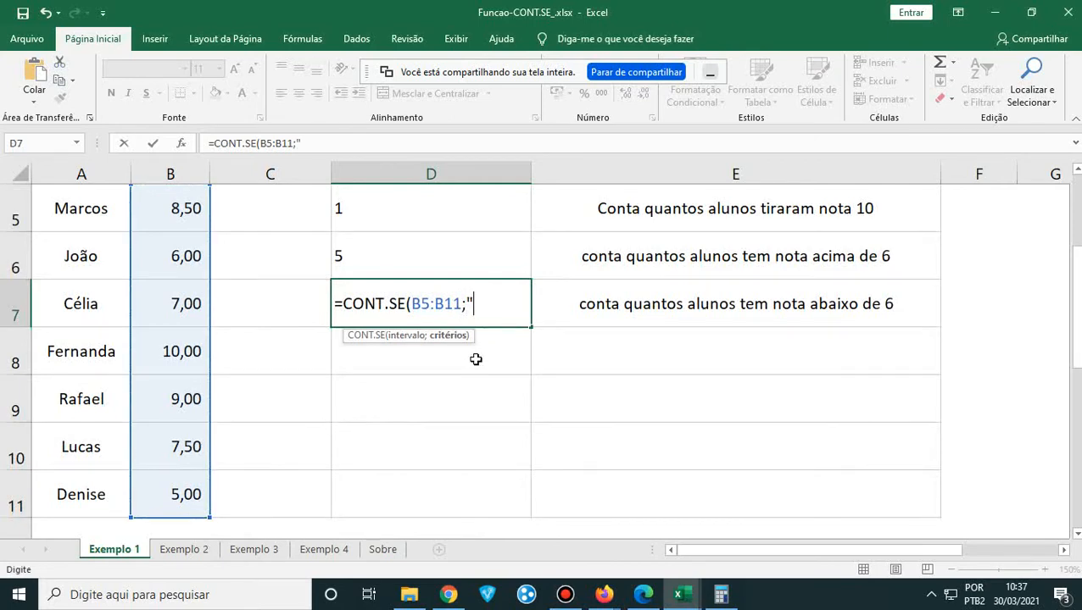
type("<6\")")
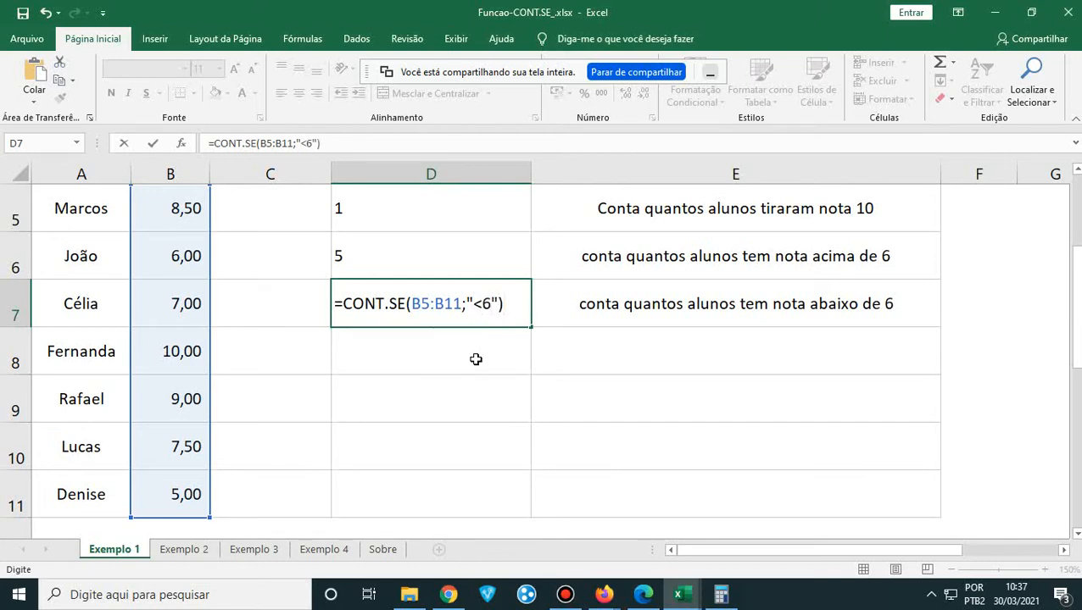
key("Return")
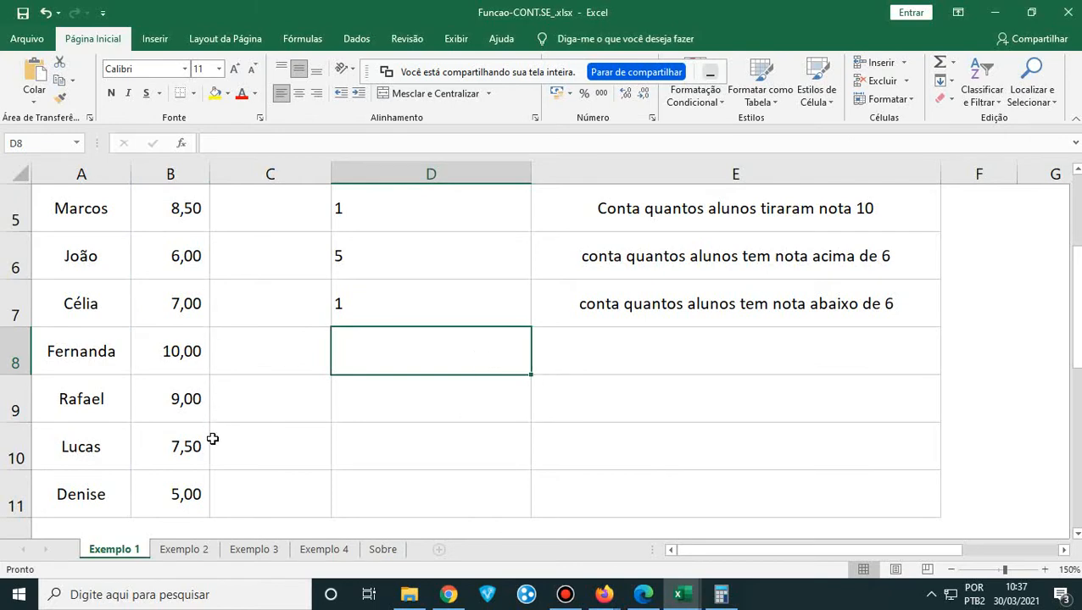
left_click(178, 493)
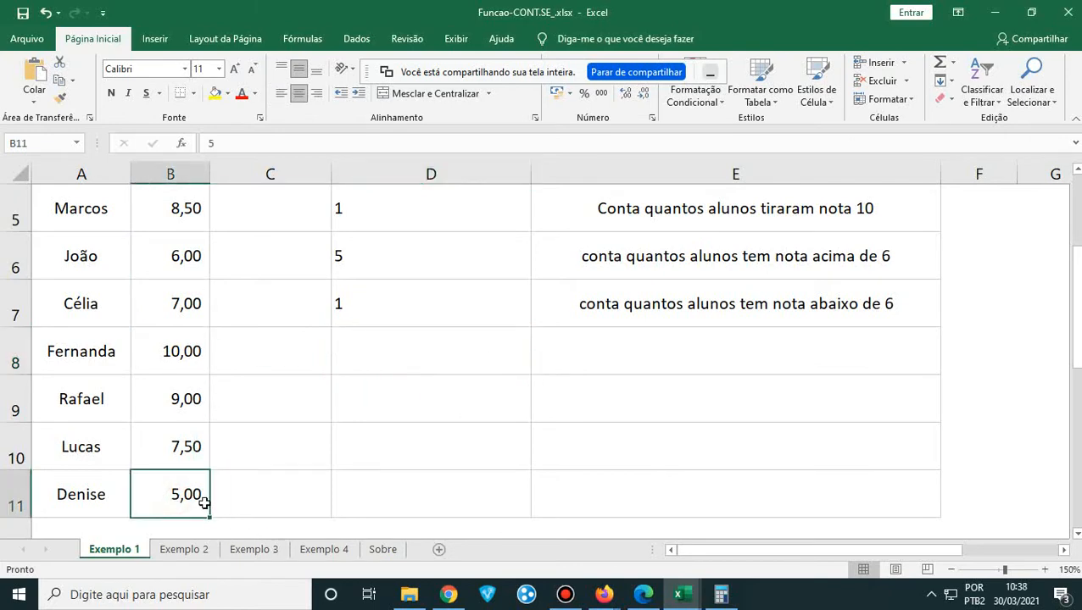
scroll(212, 460, "up", 2)
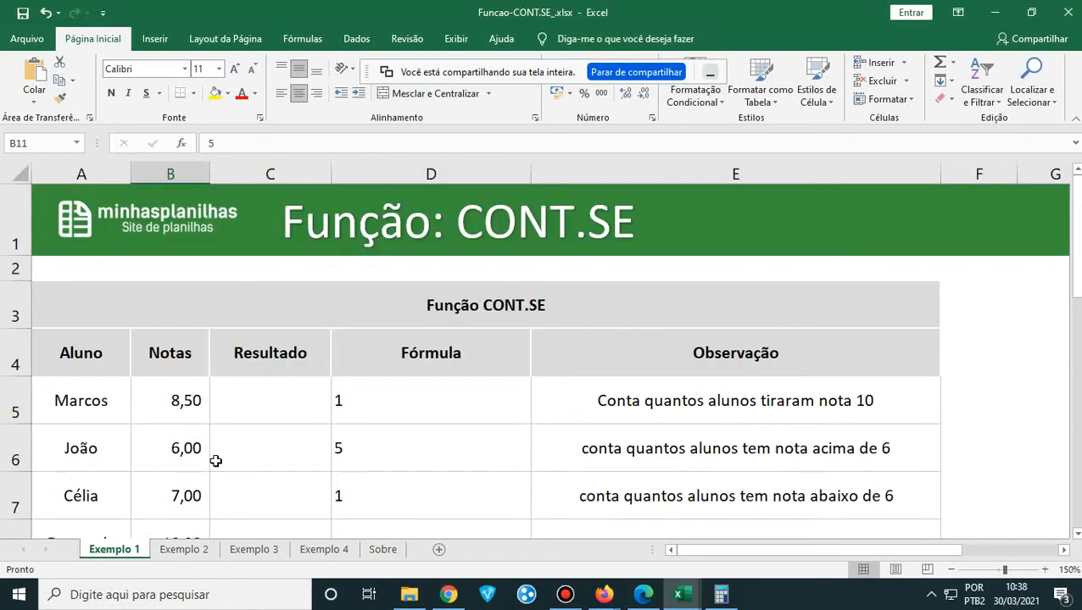
- On the Exemplo 2 sheet, clear the formula texts from D5:D7 and look over the list of World Cup champion countries
left_click(178, 549)
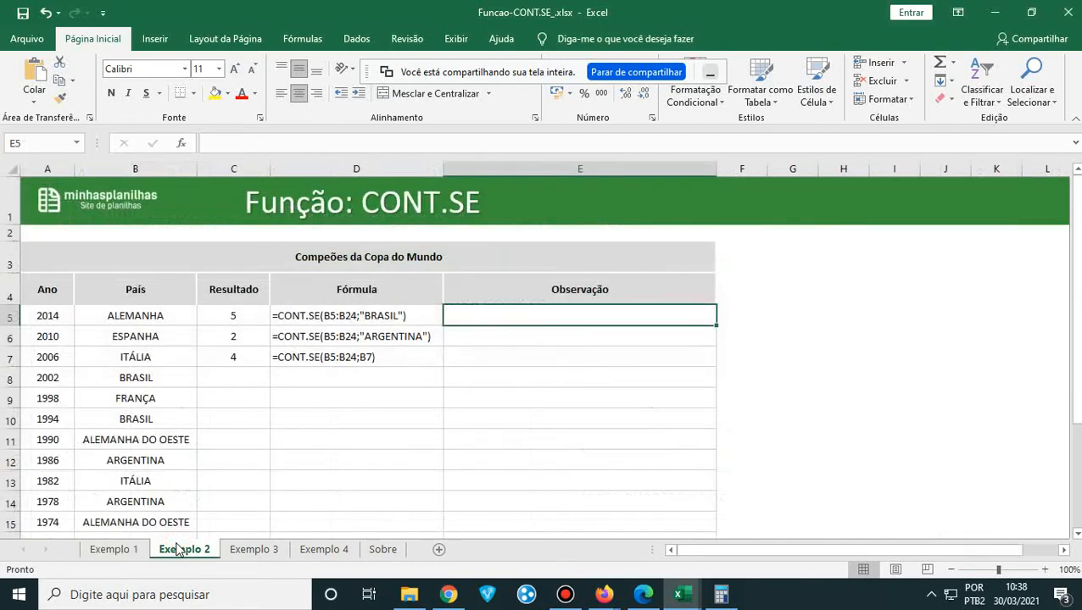
left_click_drag(297, 315, 314, 359)
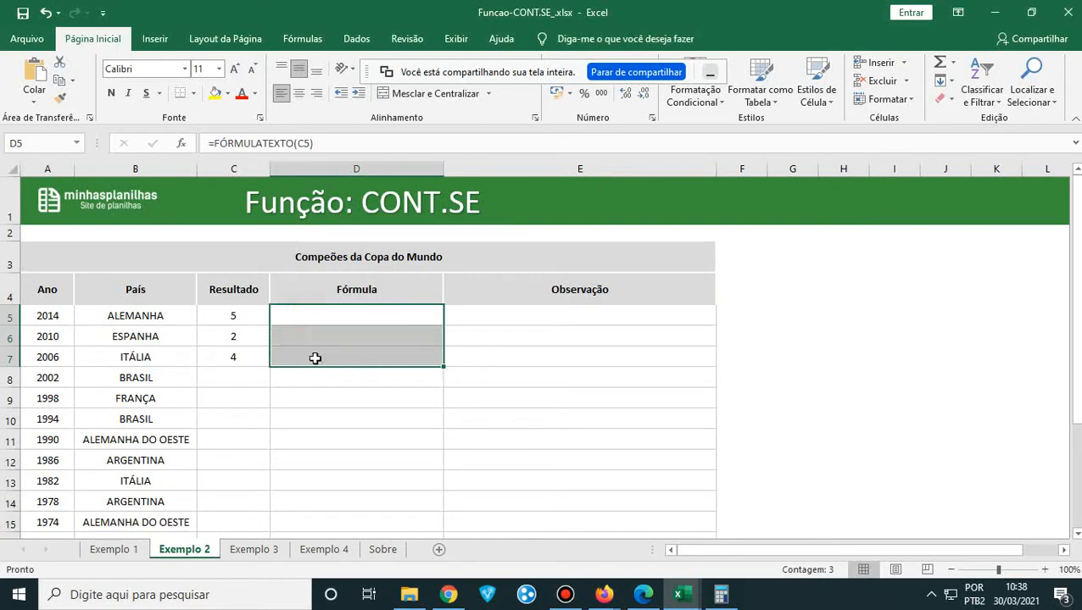
key("Left")
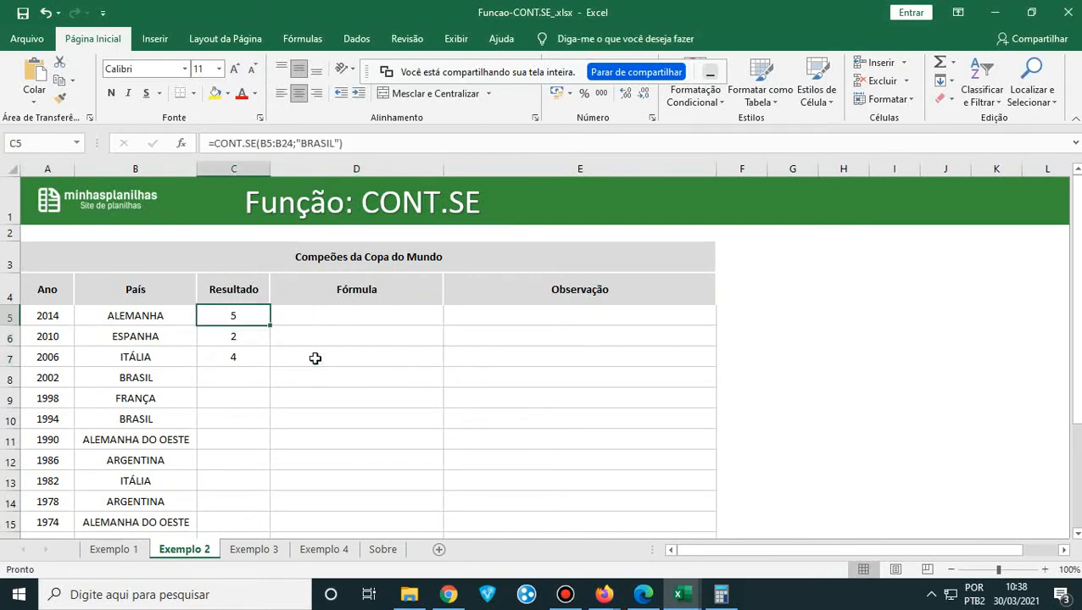
key("ctrl+z")
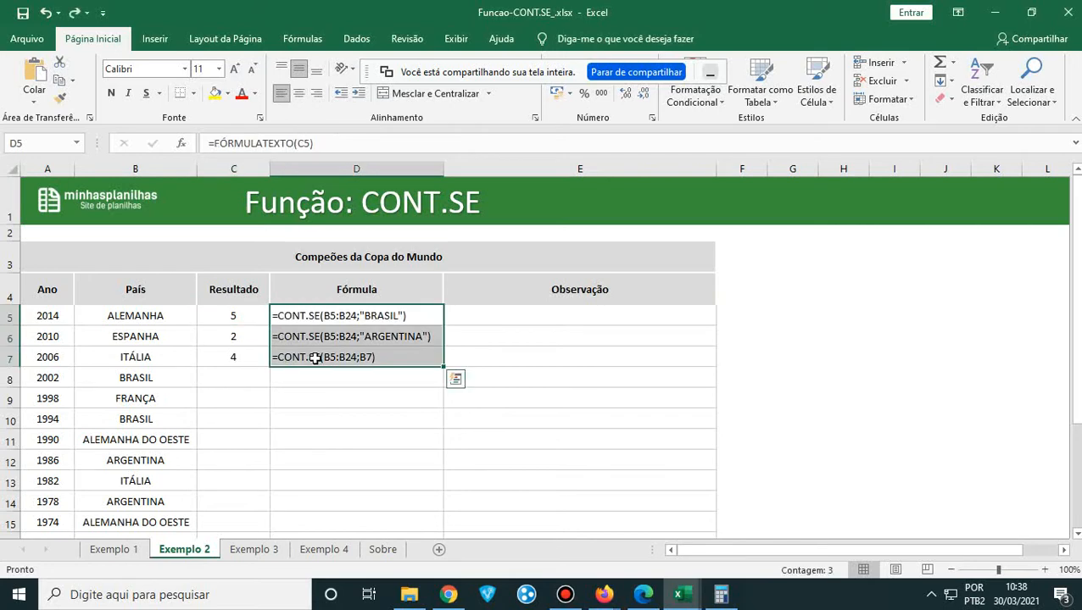
key("ctrl+q")
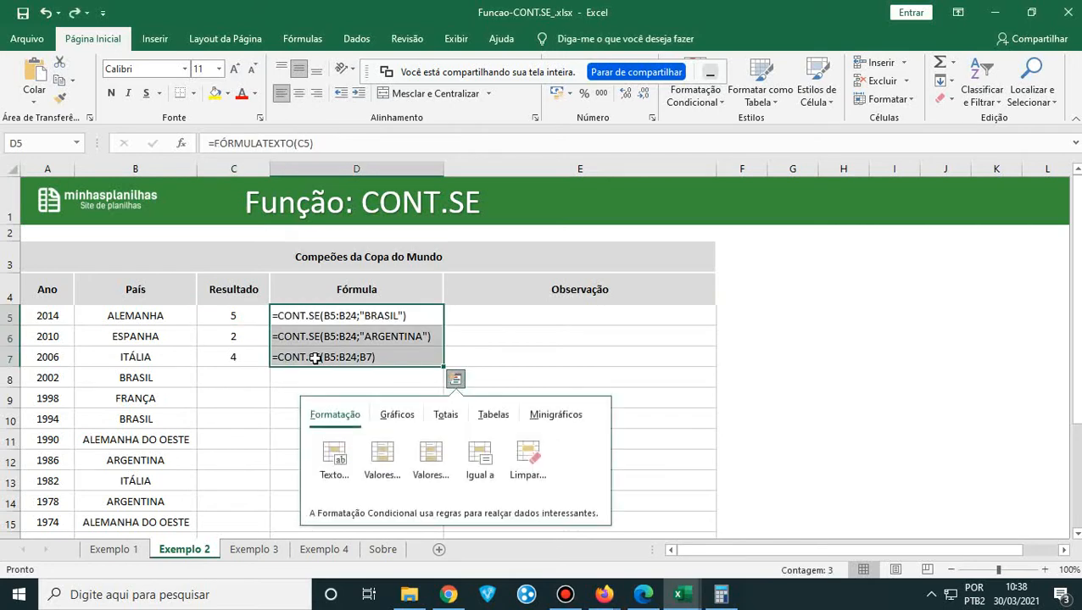
key("Escape")
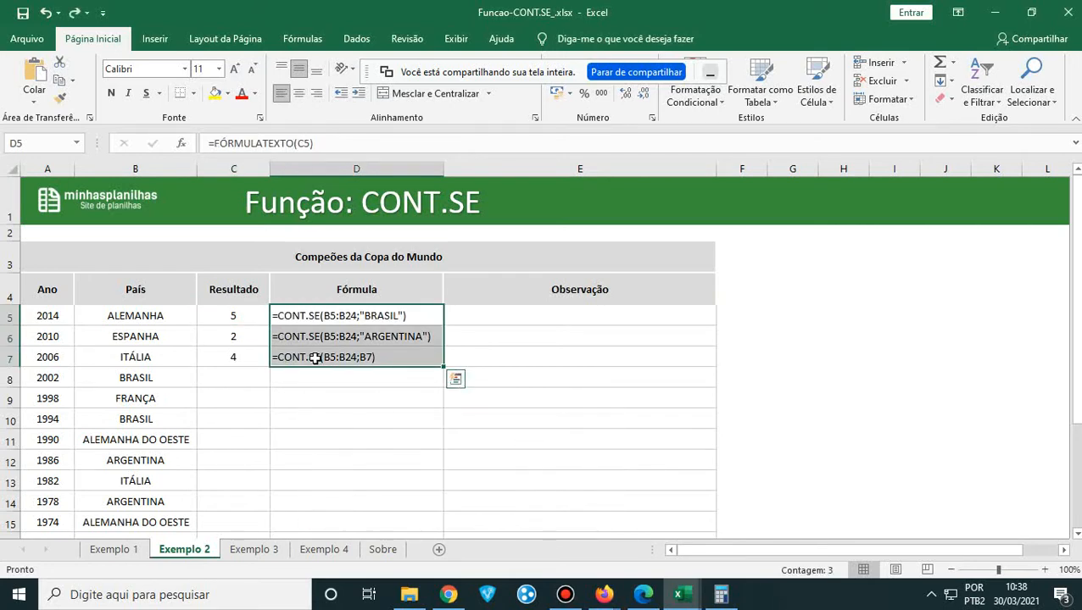
key("ctrl+q")
key("Delete")
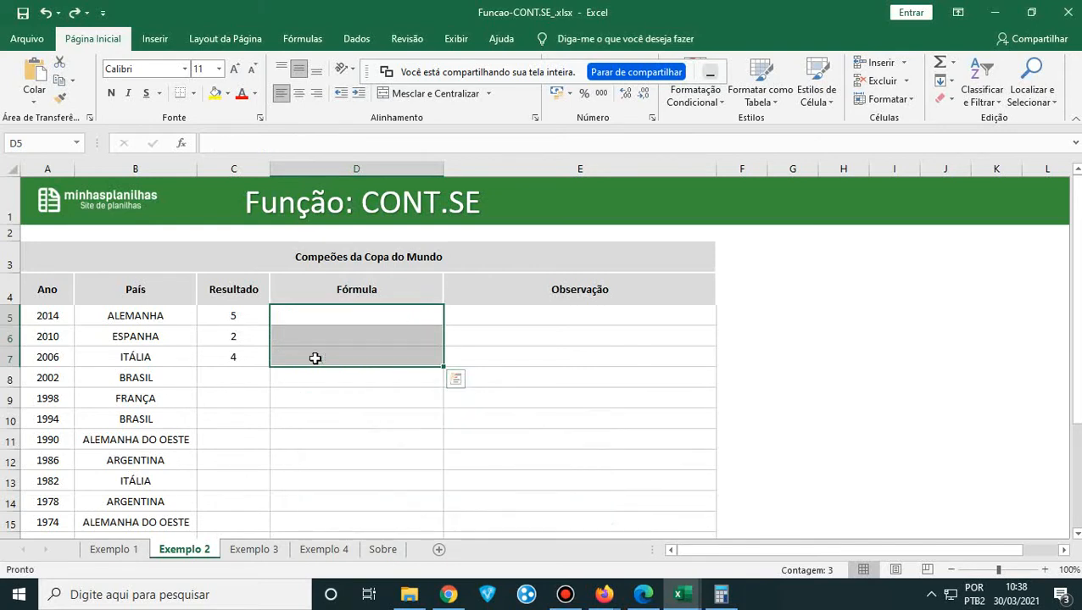
scroll(351, 358, "down", 5)
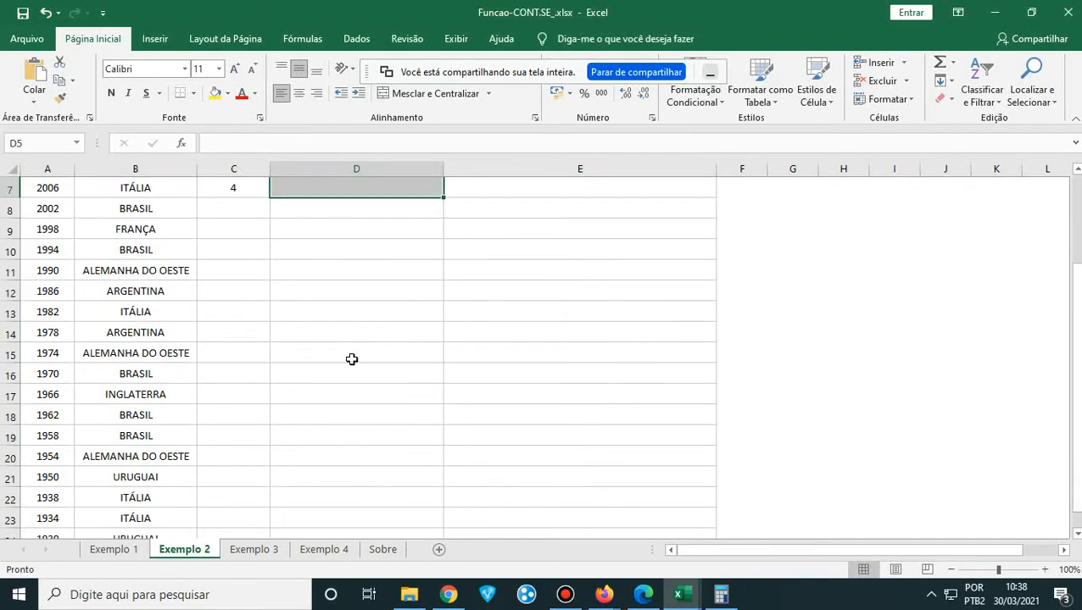
scroll(352, 360, "up", 4)
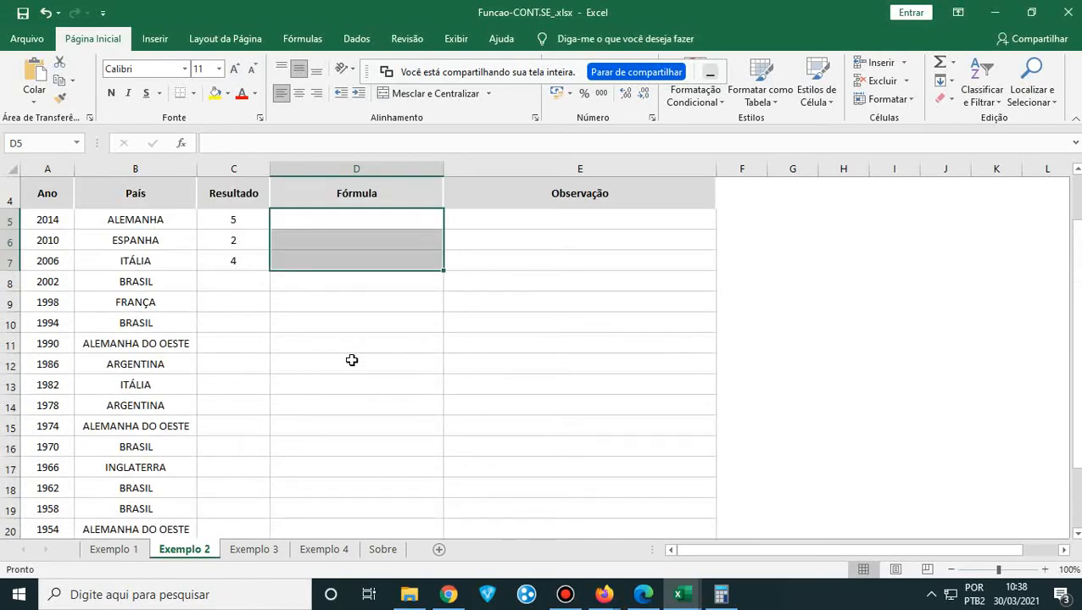
- Clear the existing values from the Resultado cells C5:C7
scroll(352, 361, "up", 1)
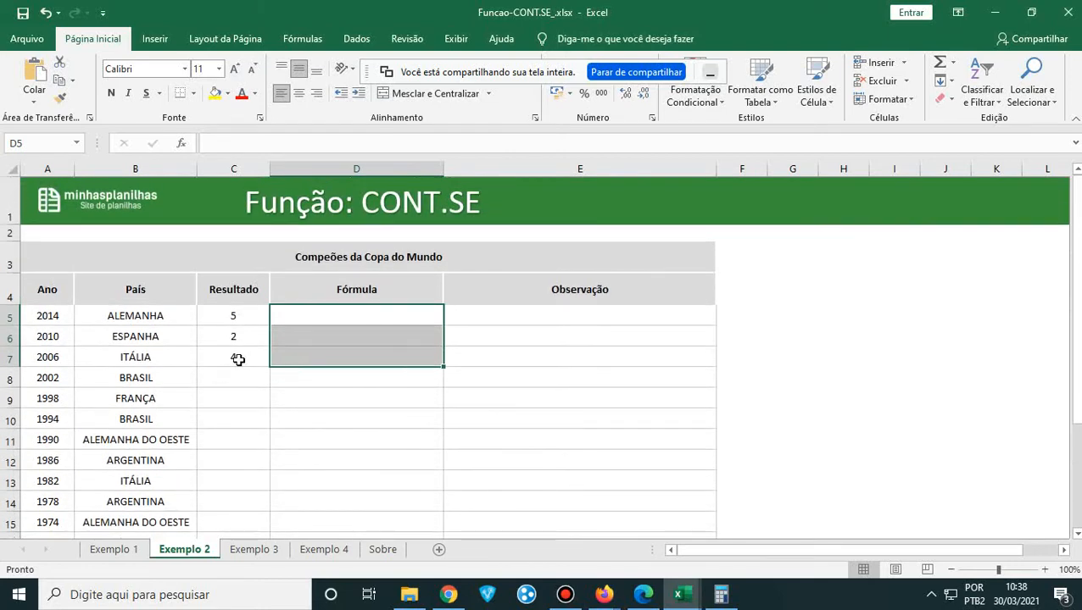
left_click_drag(233, 315, 231, 355)
key("Delete")
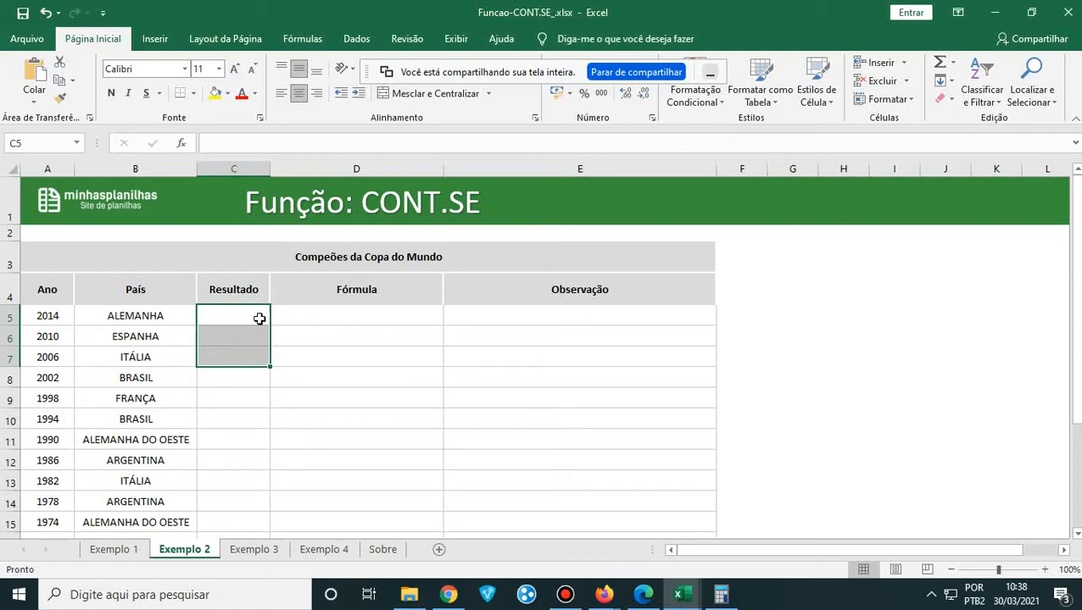
- Count Germany's titles in D5 by entering =CONT.SE(B5:B24;"ALEMANHA")
left_click(297, 314)
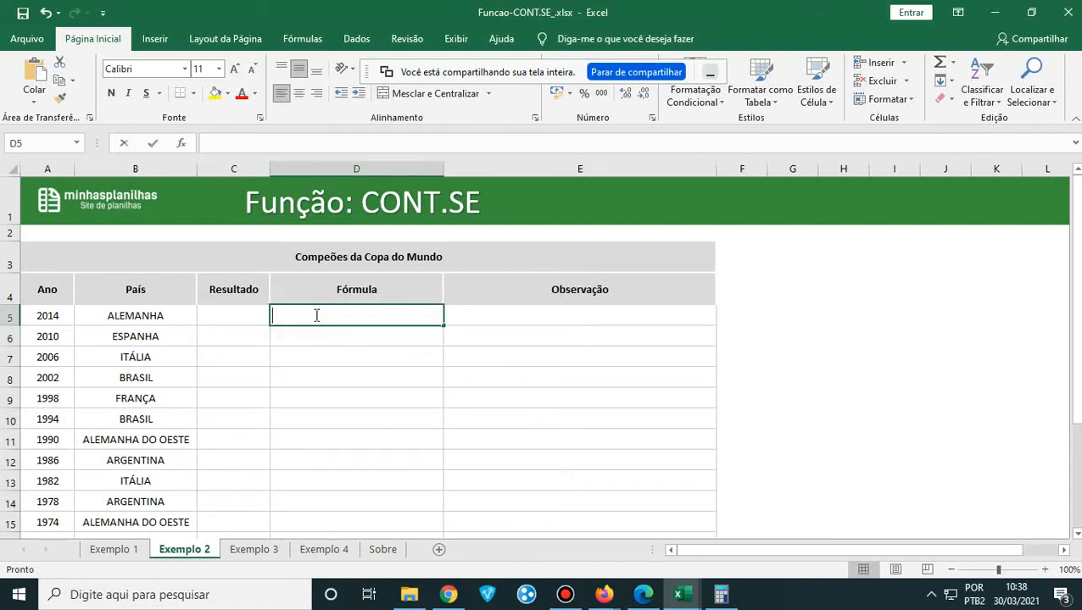
type("=cont")
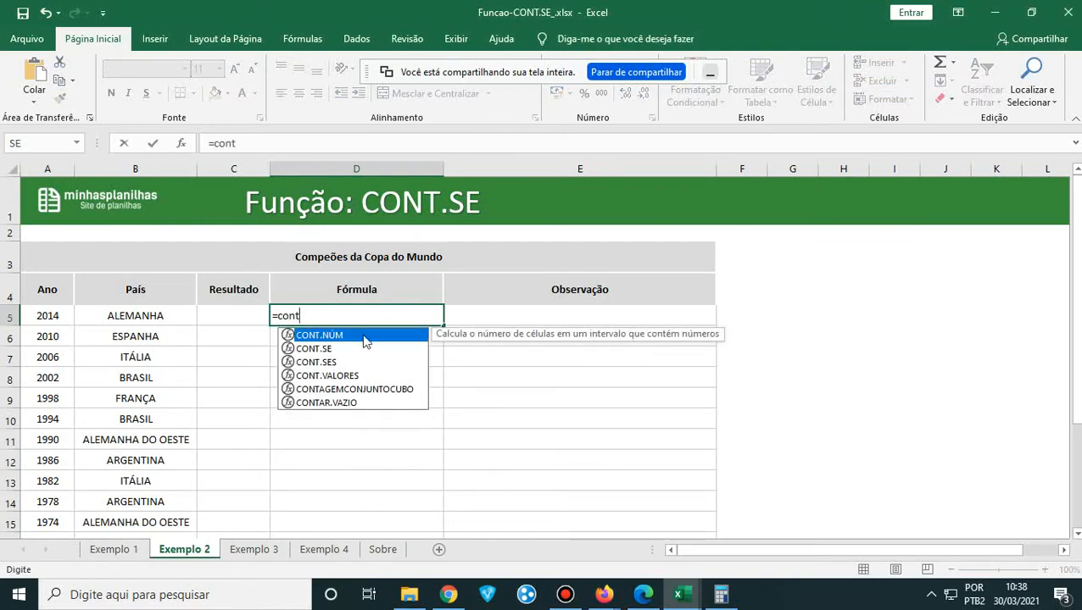
double_click(326, 348)
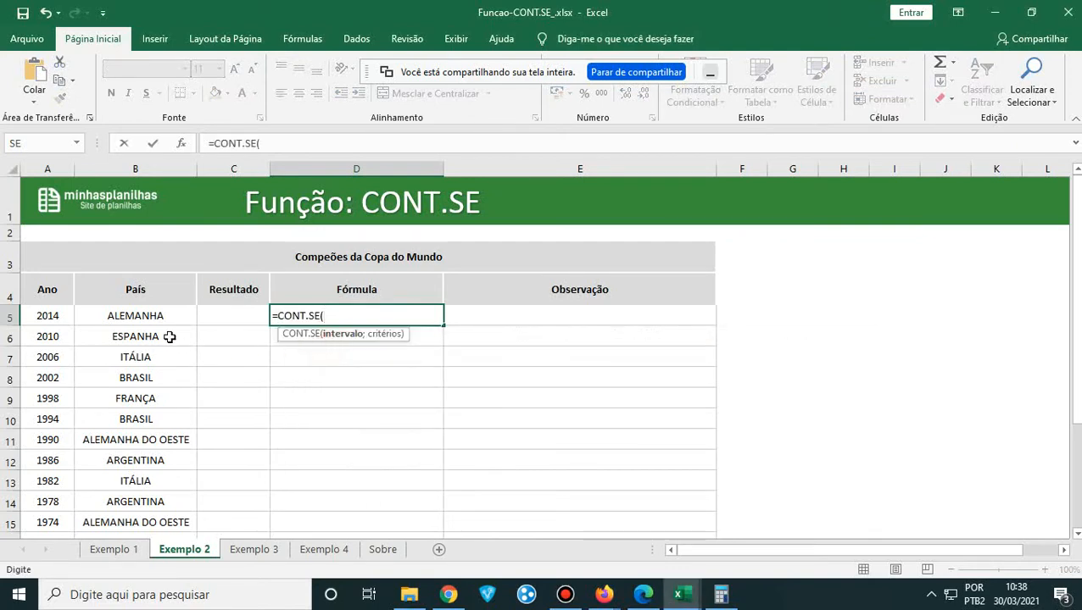
left_click_drag(153, 315, 142, 481)
scroll(144, 481, "up", 3)
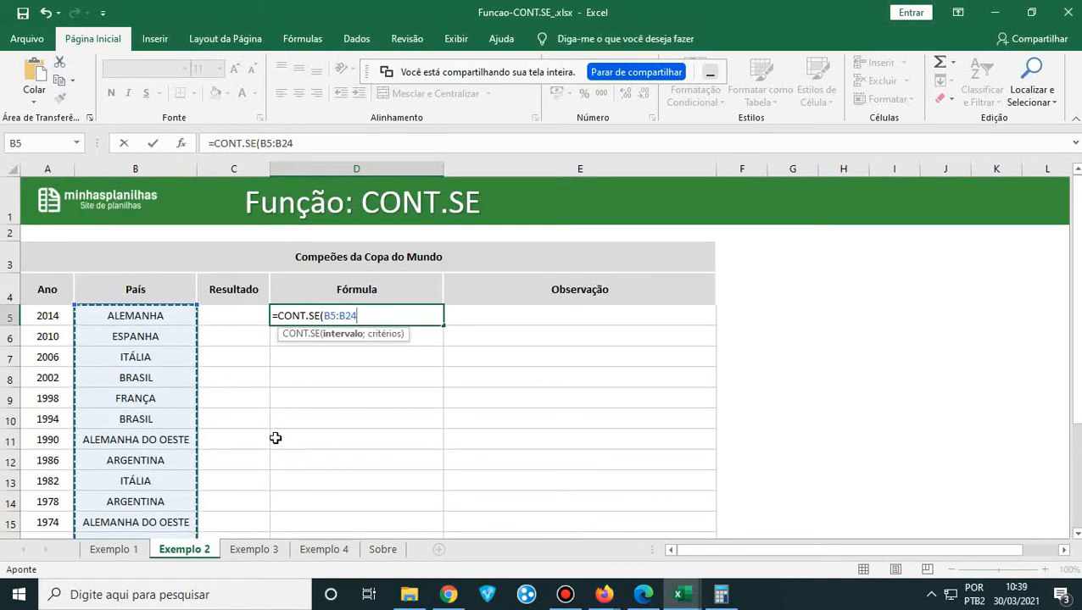
type(";")
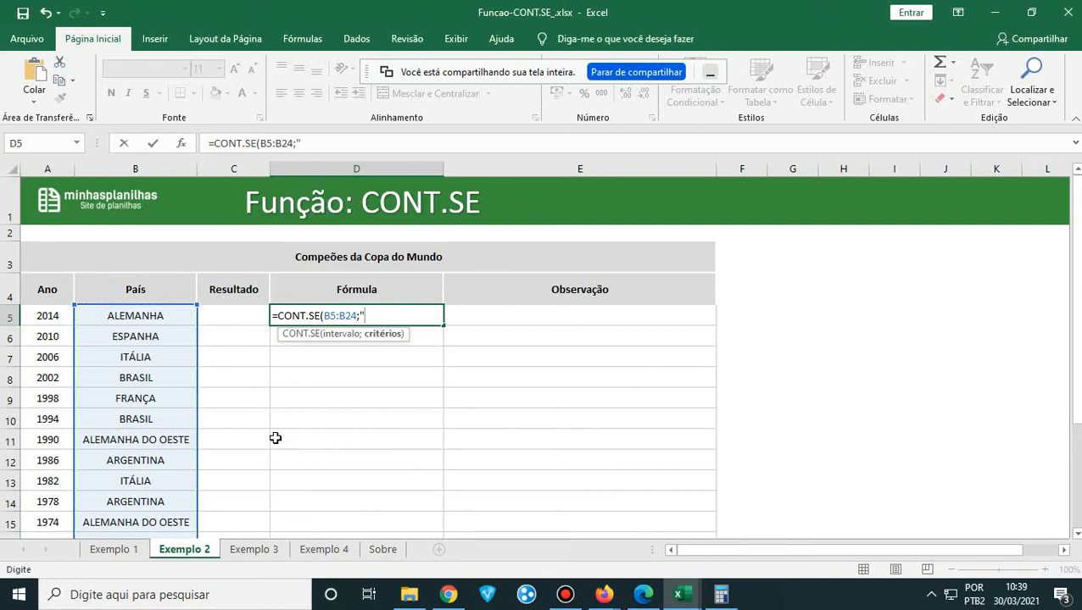
type("\"ALEMANHA")
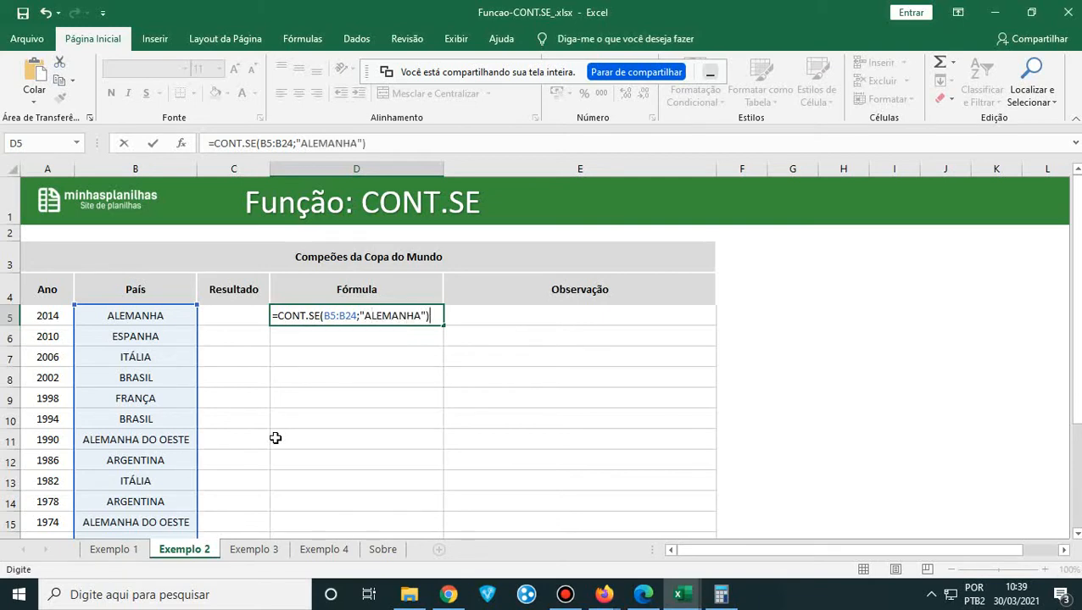
key("Return")
key("Up")
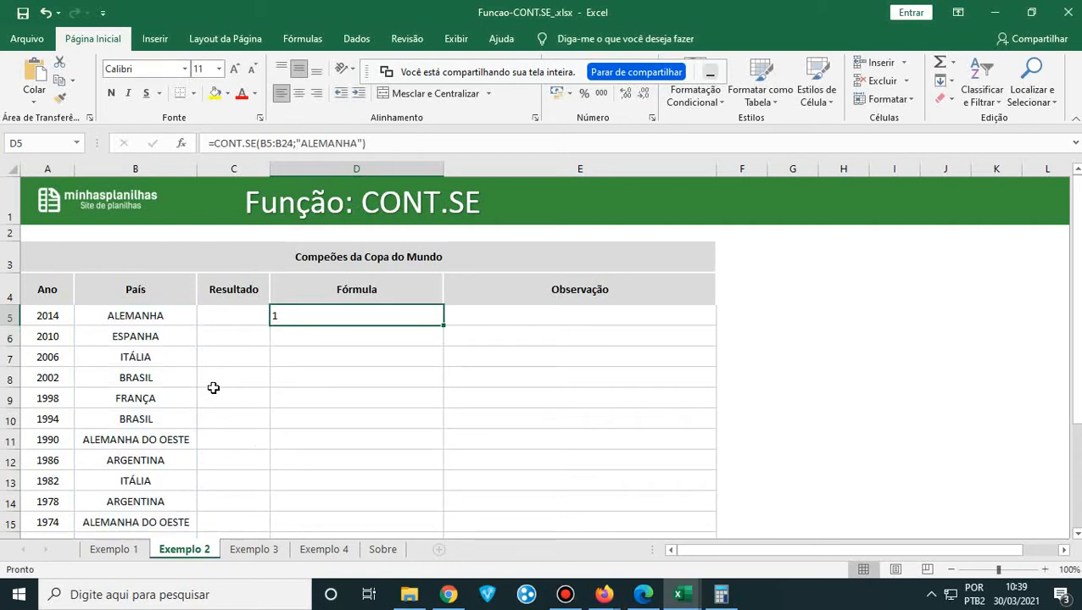
- Compare the ALEMANHA DO OESTE entries in B20, B15 and B11 with the ALEMANHA entry in B5
scroll(213, 387, "down", 4)
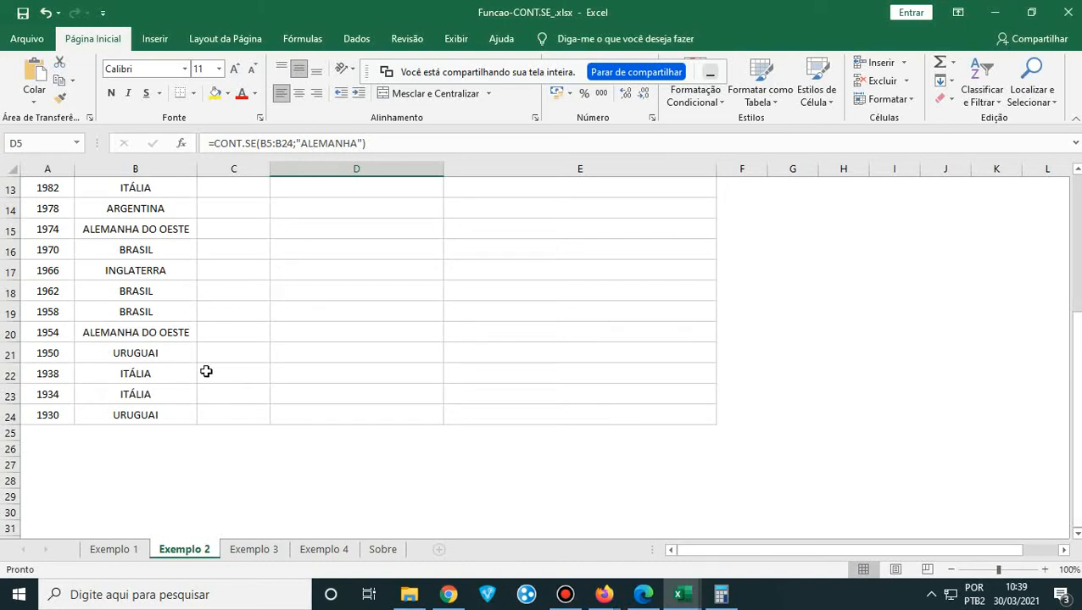
left_click(172, 334)
scroll(176, 339, "up", 2)
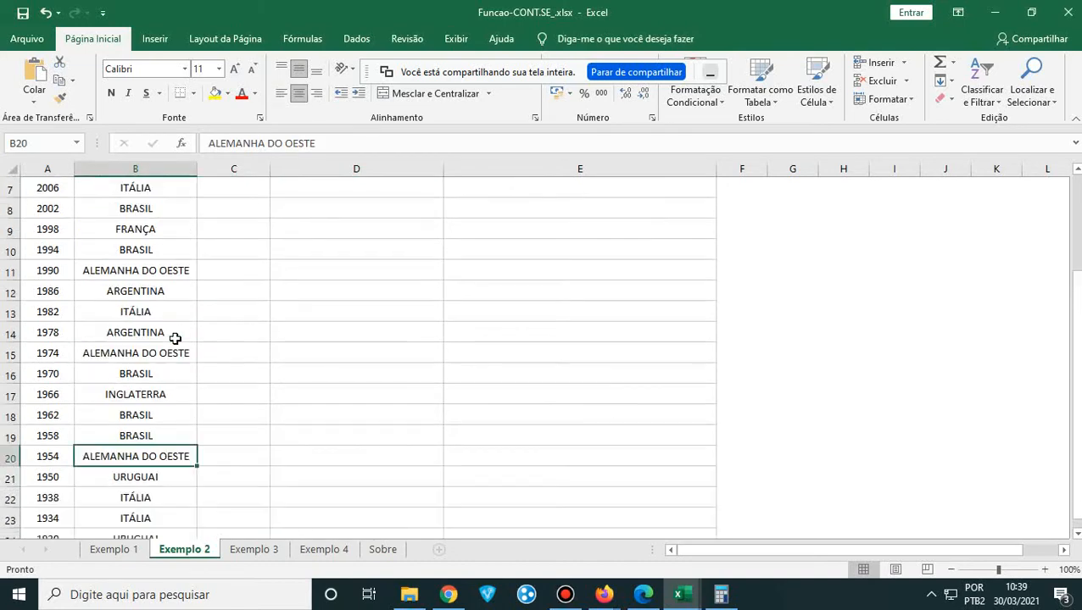
left_click(170, 349)
left_click(160, 272)
scroll(160, 272, "up", 2)
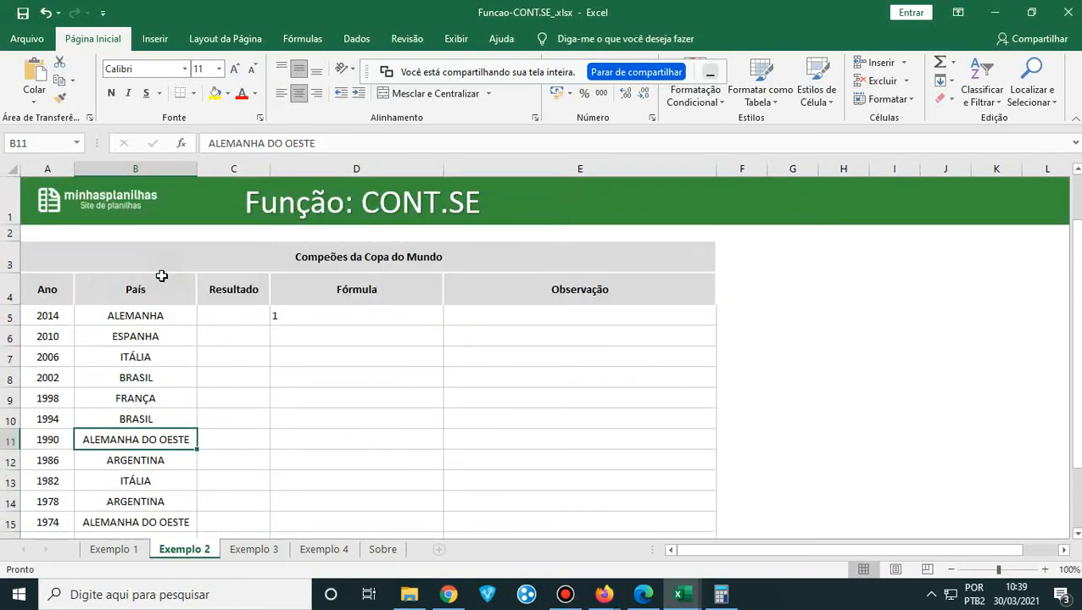
left_click(146, 316)
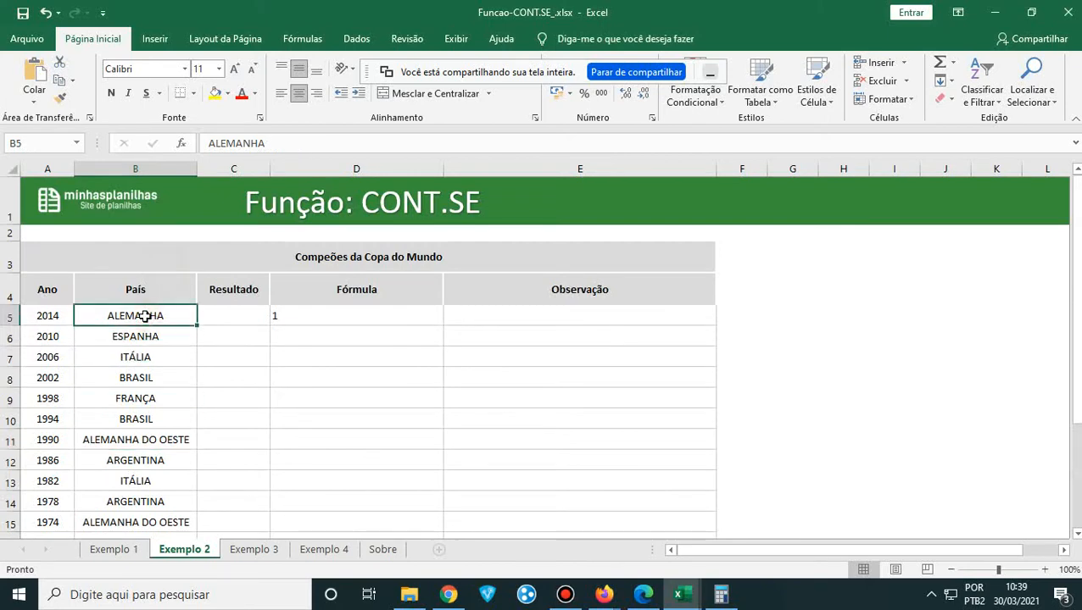
- Change the criterion of the D5 formula to "ALEMANHA DO OESTE"
left_click(290, 315)
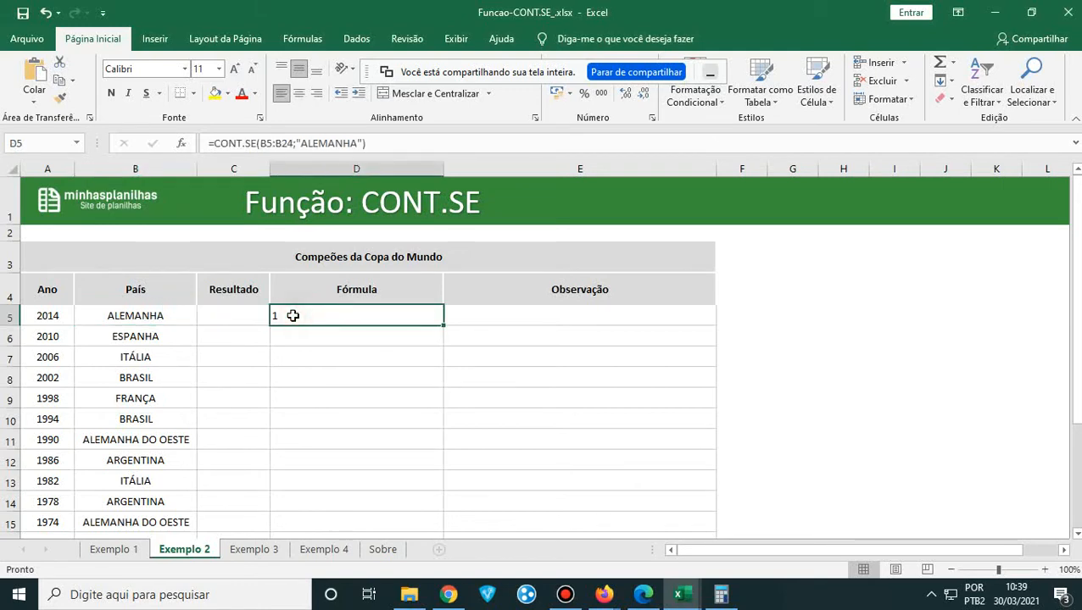
double_click(294, 315)
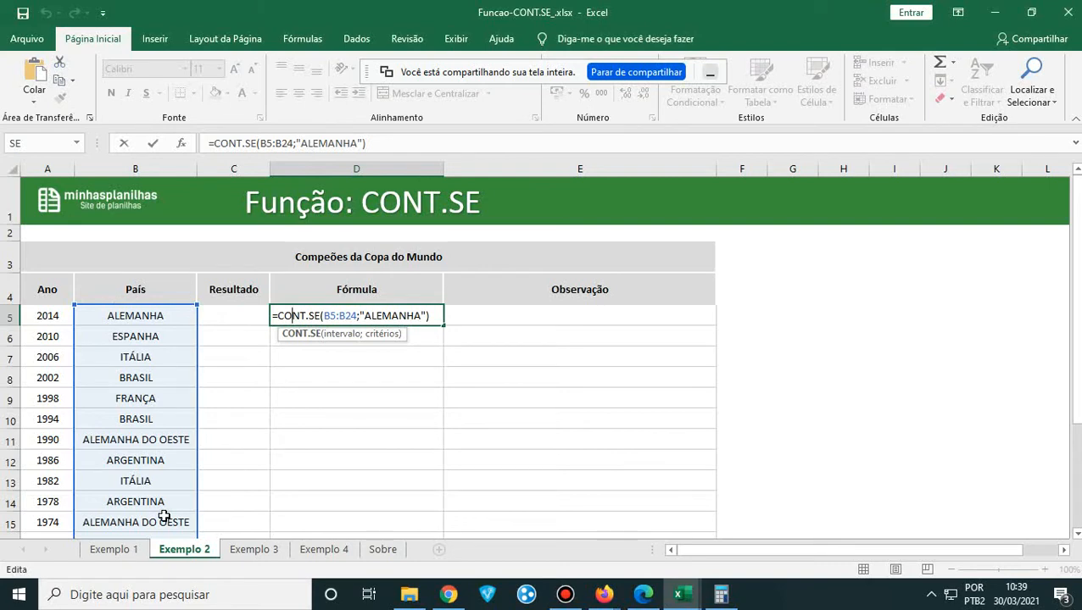
left_click(438, 316)
type("DO OESTE")
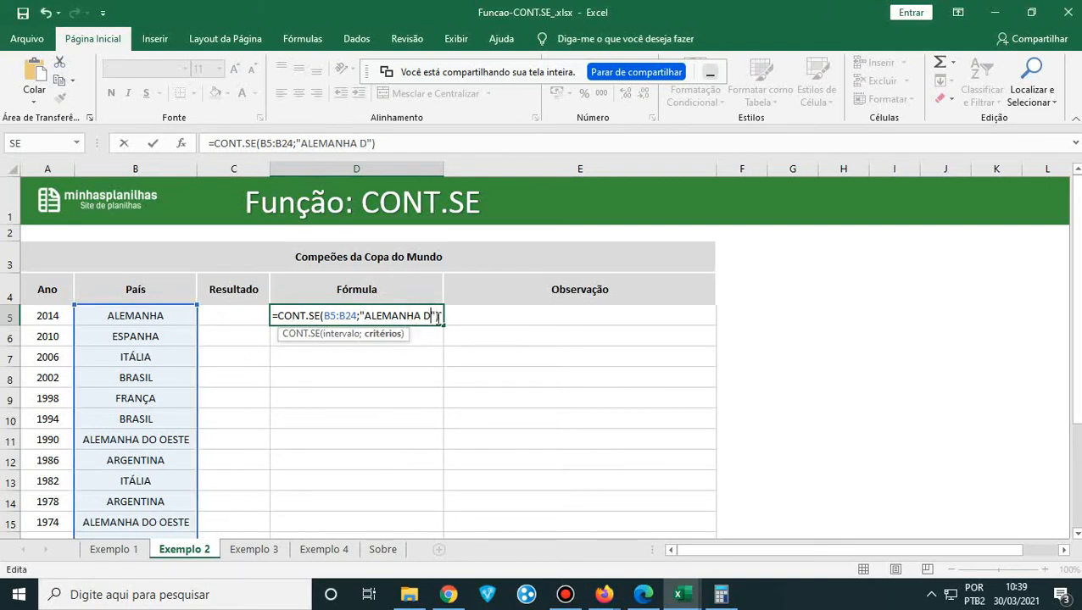
key("Return")
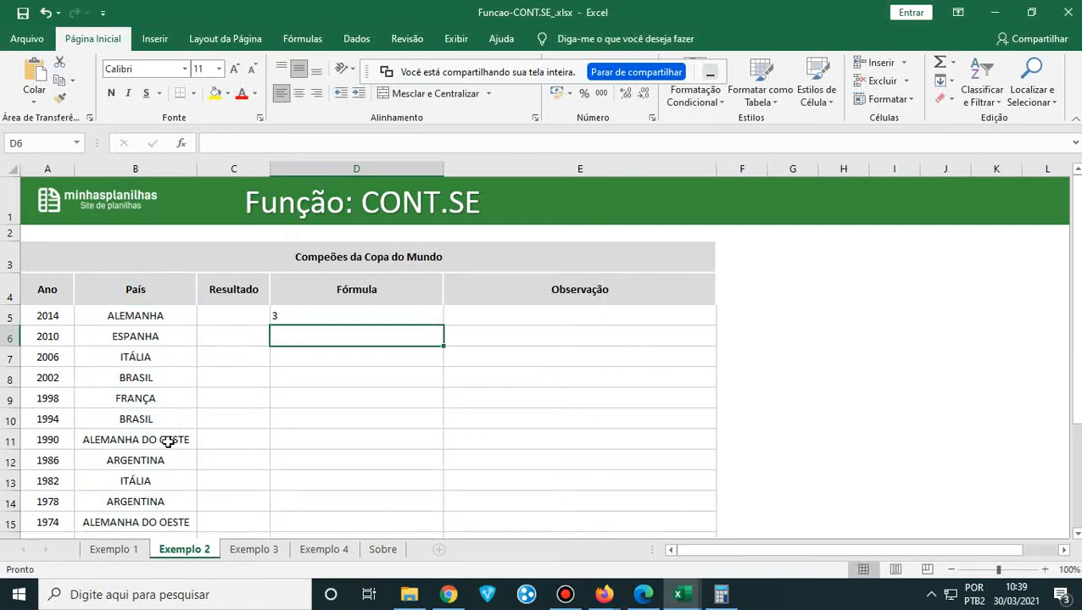
- Examine the country list in column B, from B11 onward, for ALEMANHA DO OESTE entries to check the D5 result
left_click(107, 444)
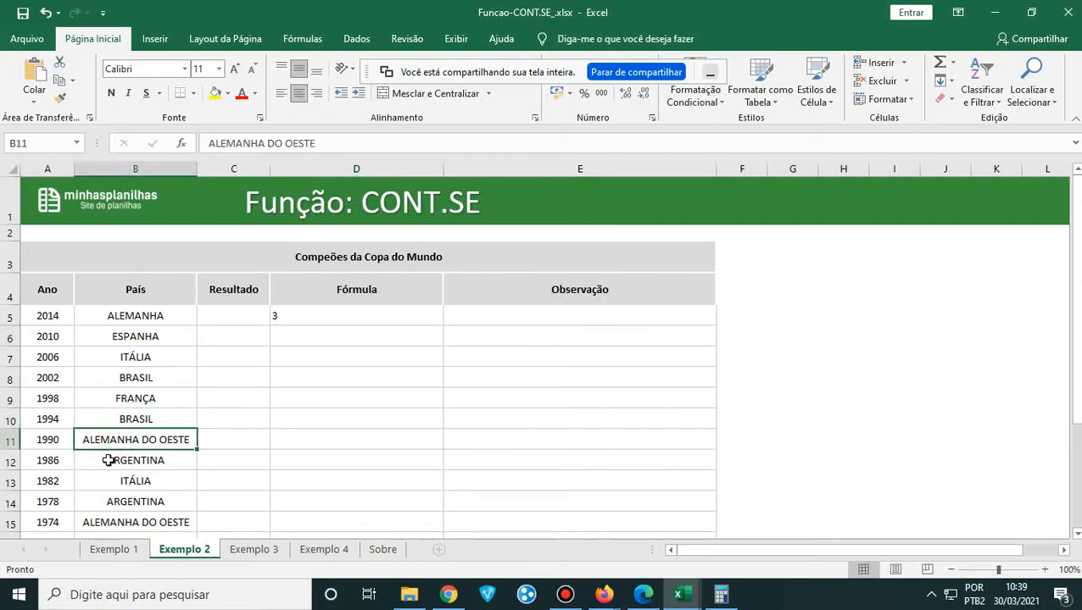
scroll(108, 461, "down", 1)
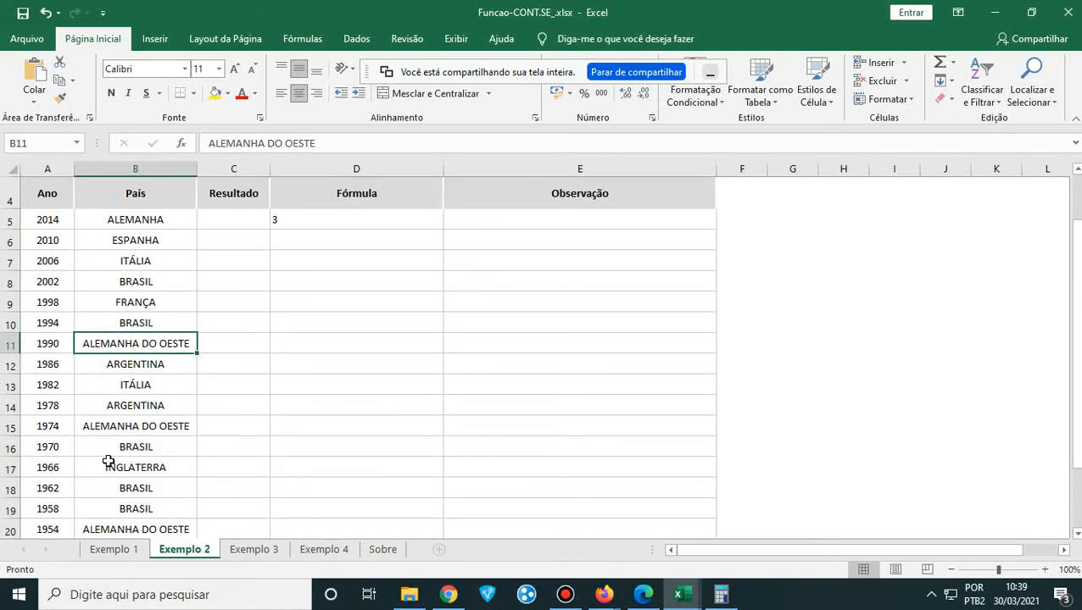
scroll(109, 460, "down", 1)
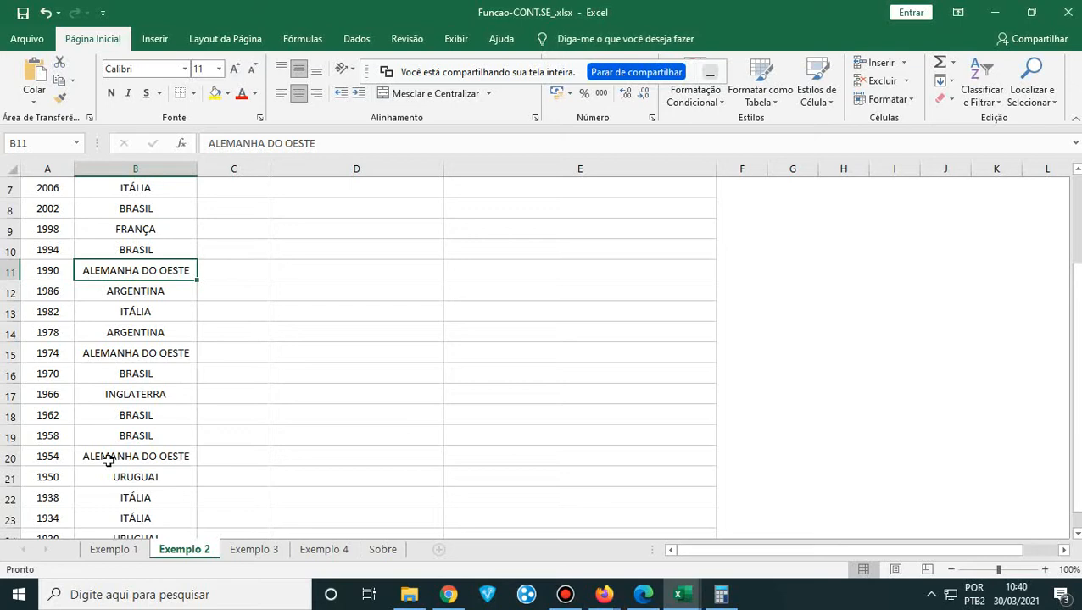
scroll(109, 460, "down", 1)
scroll(108, 460, "up", 3)
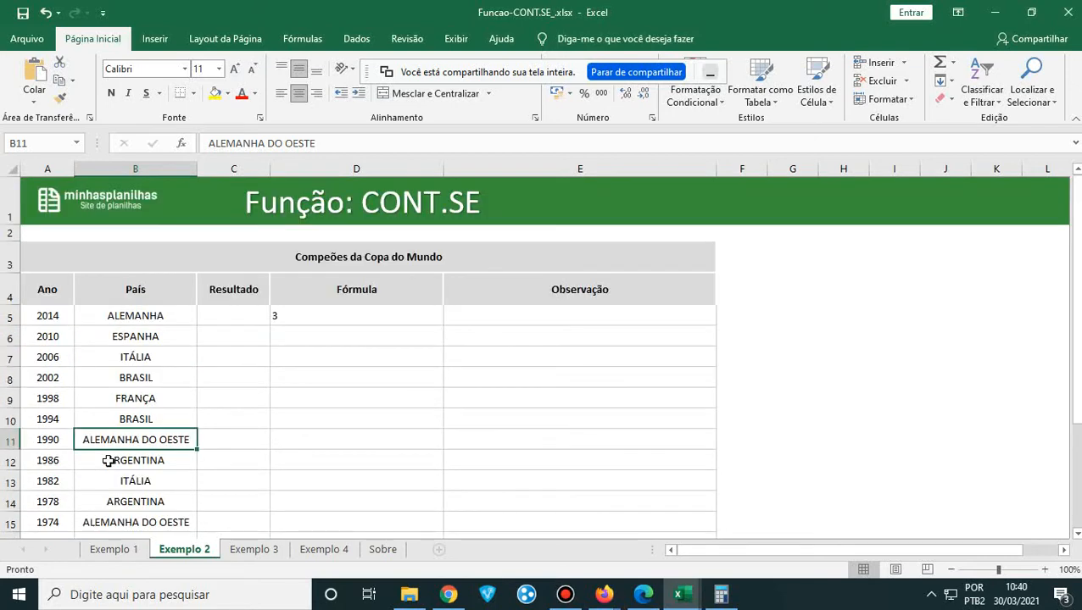
scroll(109, 460, "down", 1)
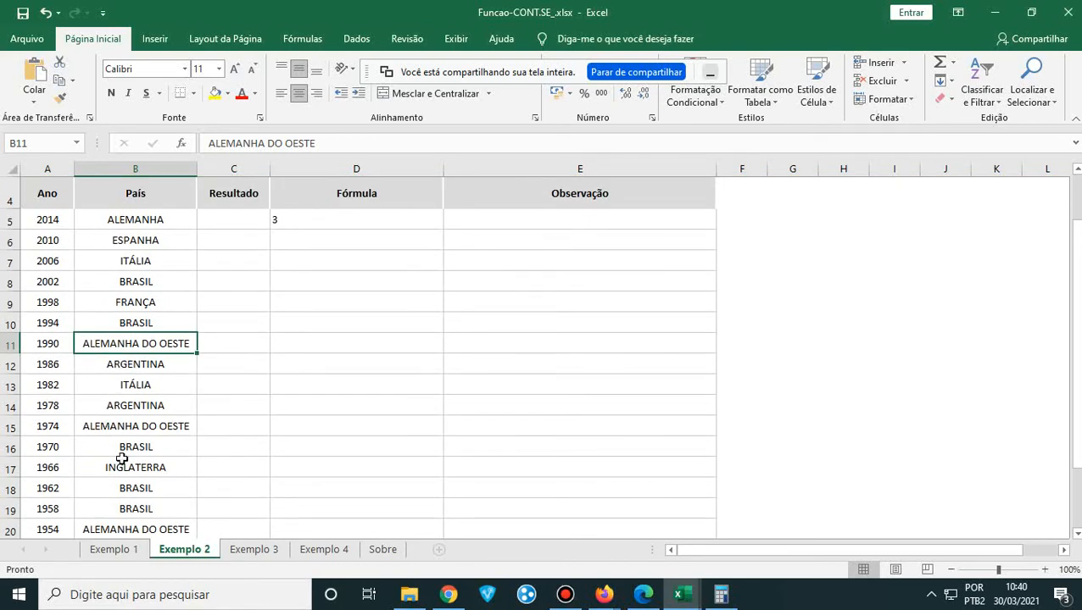
scroll(122, 458, "down", 2)
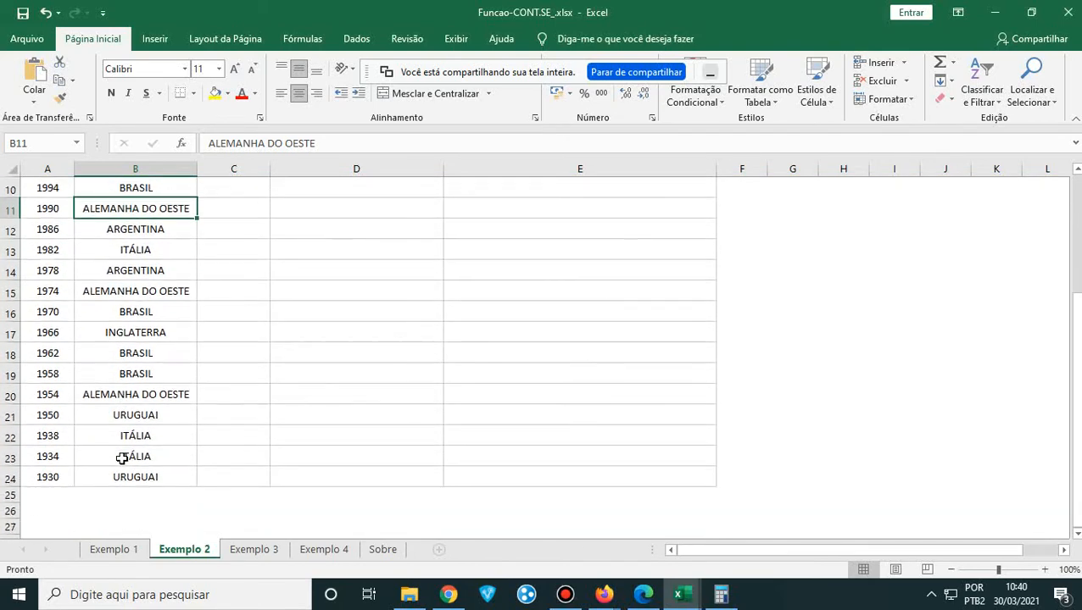
scroll(122, 458, "up", 3)
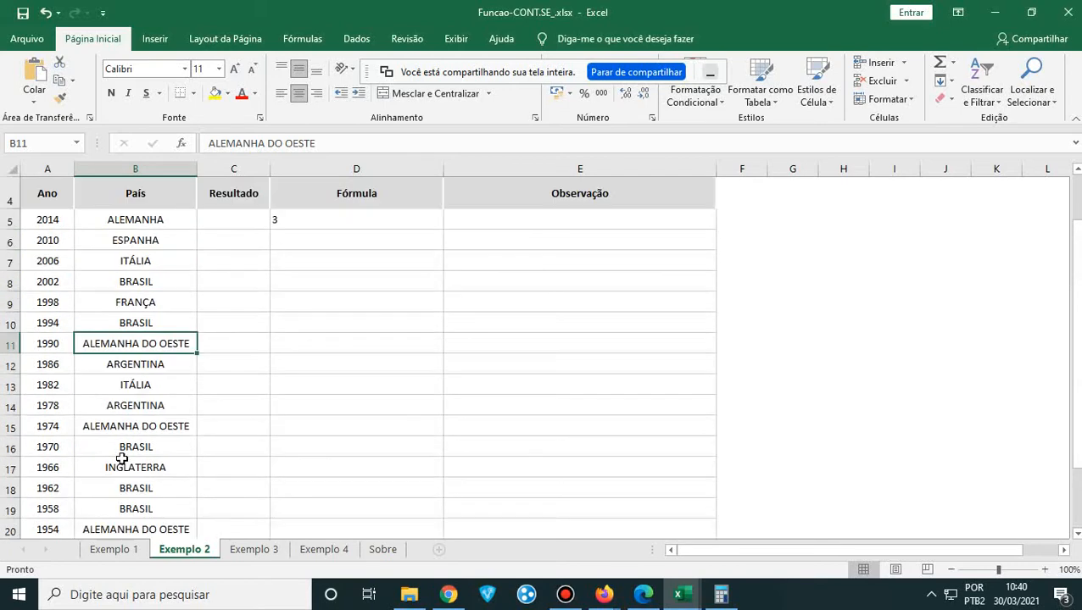
- Clear the West Germany counting formula from D5 and keep that cell selected
left_click(314, 315)
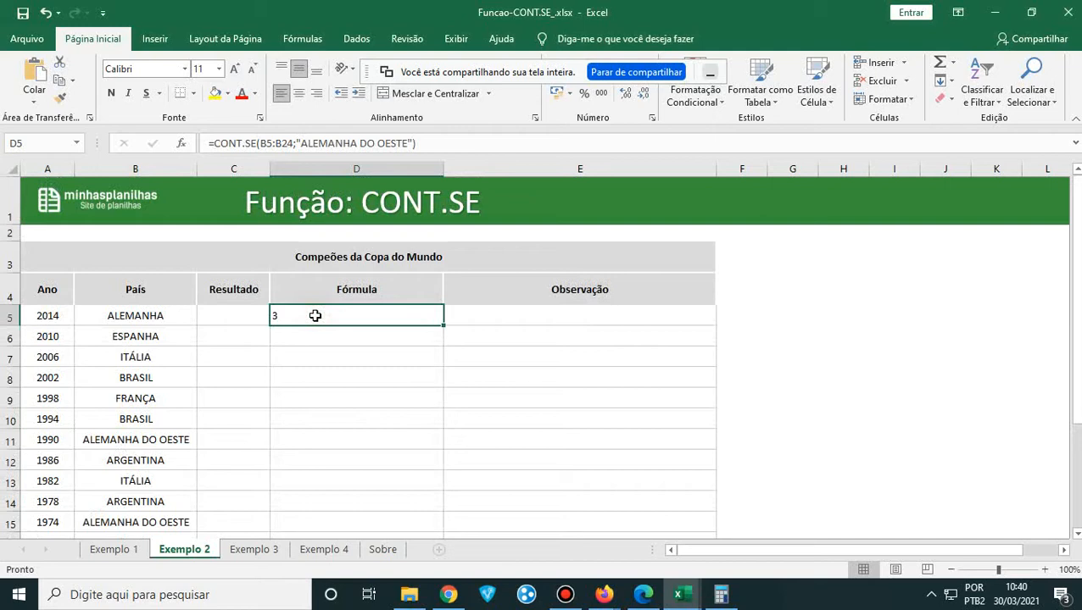
key("Delete")
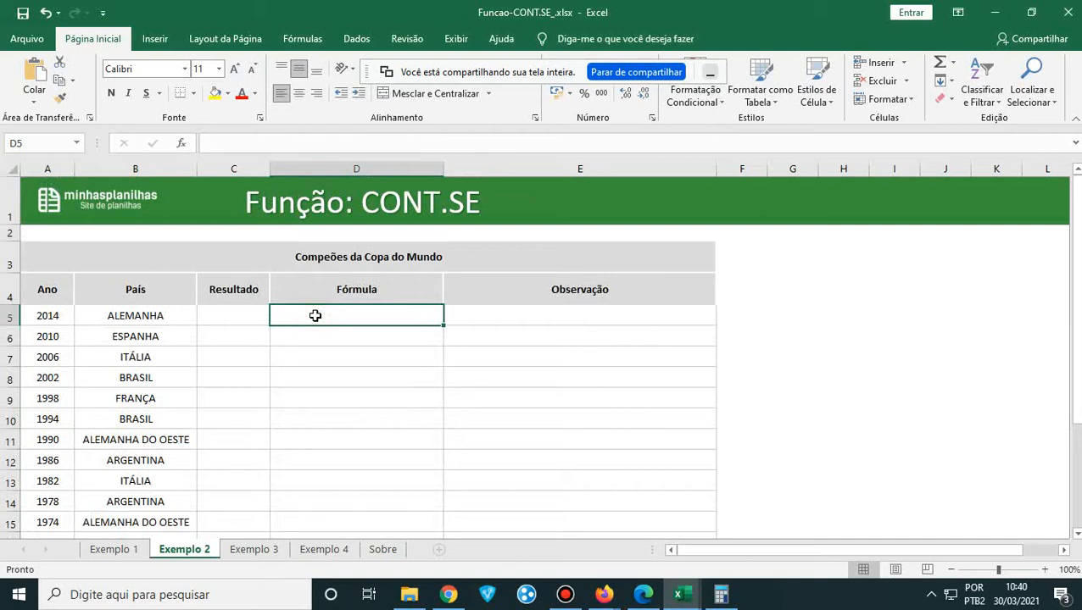
left_click(310, 336)
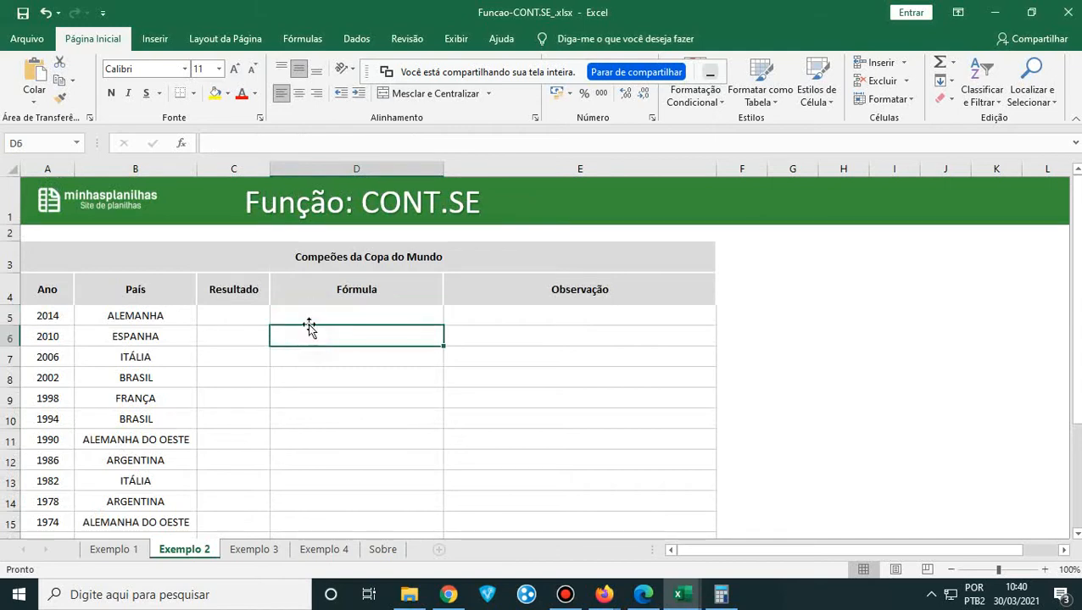
left_click(308, 317)
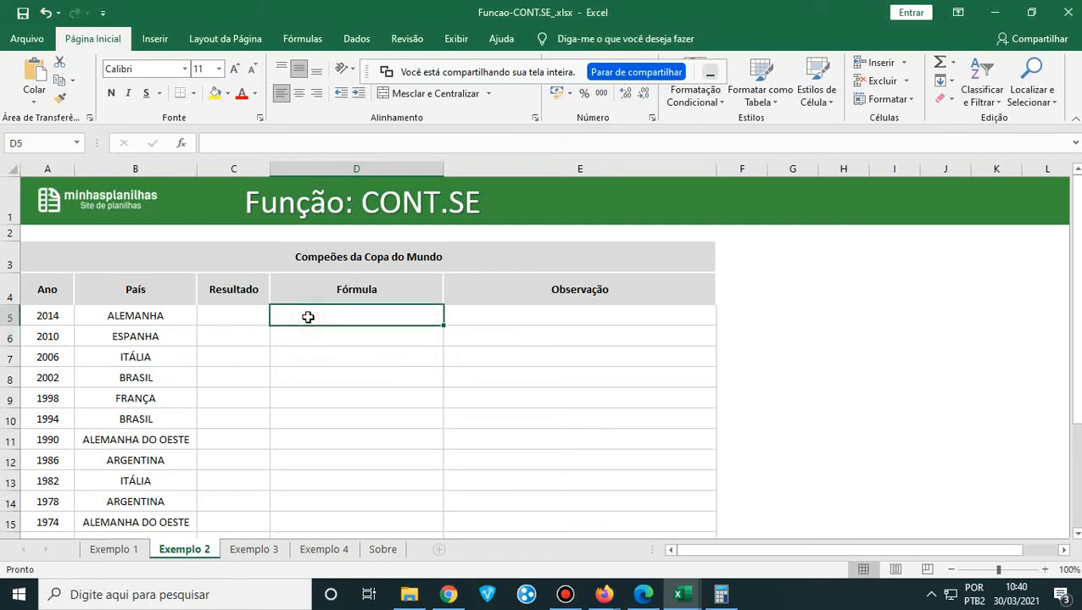
type("CON")
key("BackSpace")
key("BackSpace")
key("BackSpace")
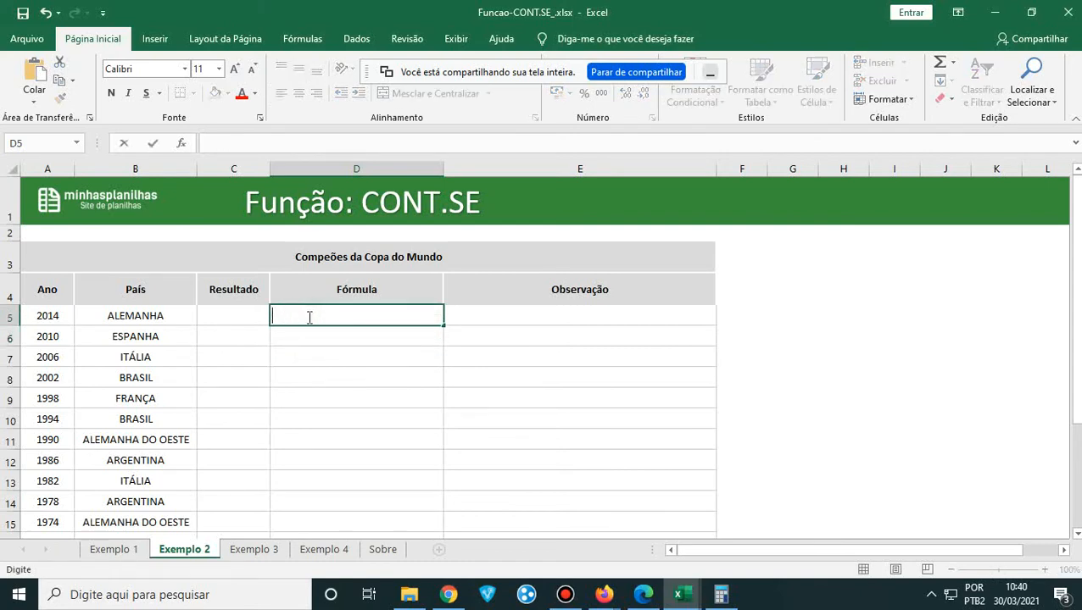
- Count Italy's World Cup titles in D5 by entering =CONT.SE(B5:B24;"ITÁLIA")
type("=CONT")
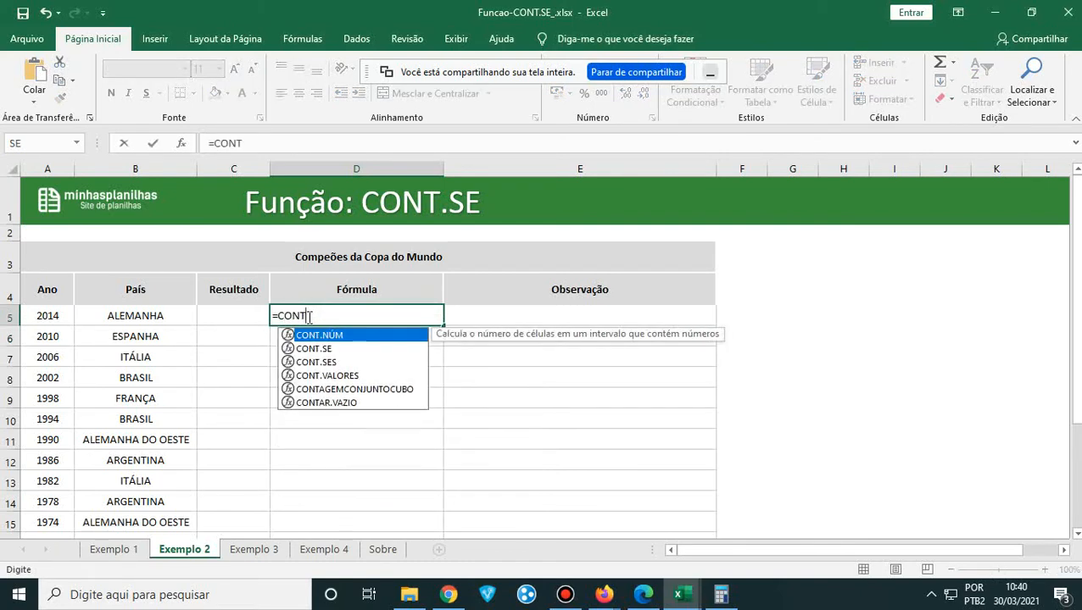
left_click(329, 349)
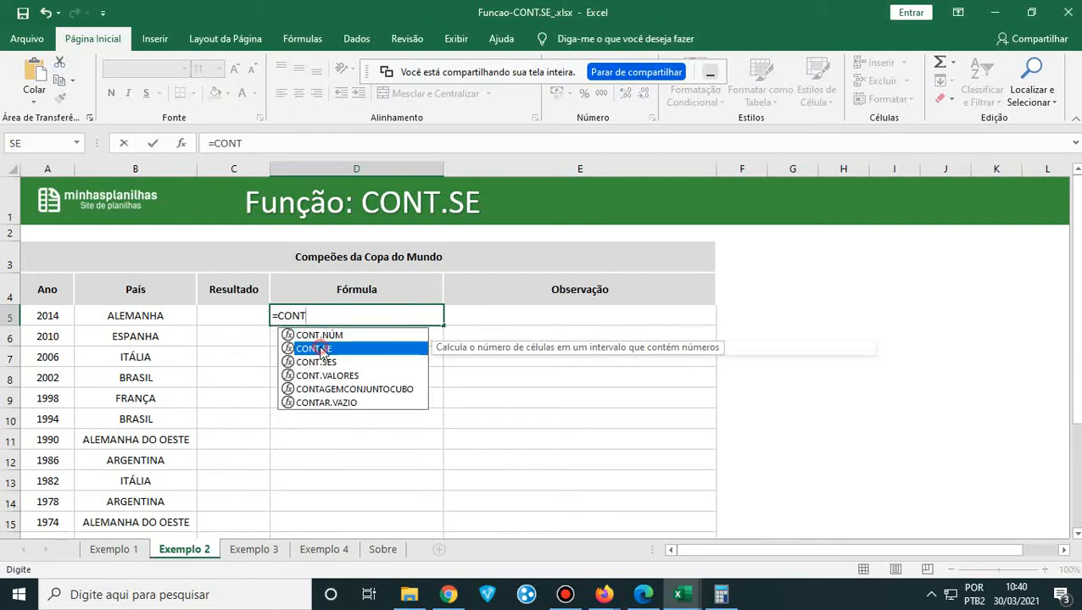
double_click(301, 351)
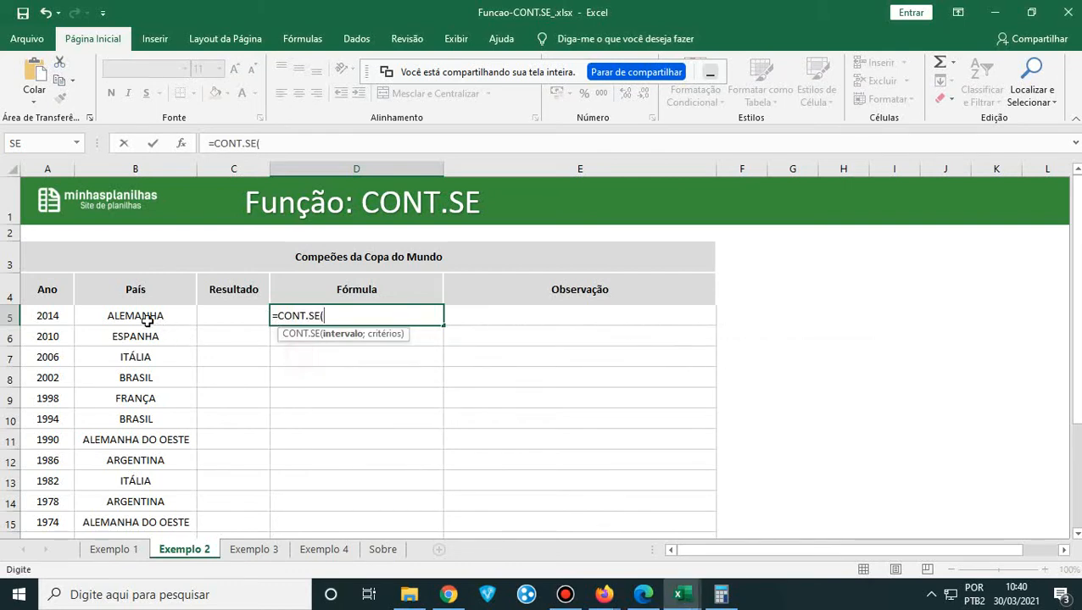
left_click_drag(142, 318, 115, 495)
scroll(195, 422, "up", 3)
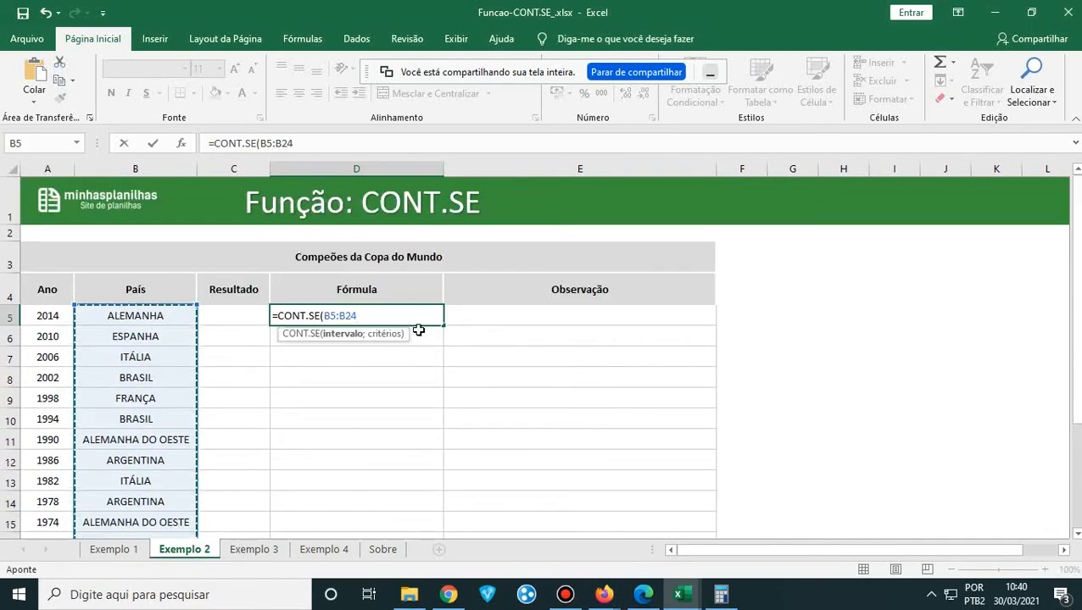
type(";")
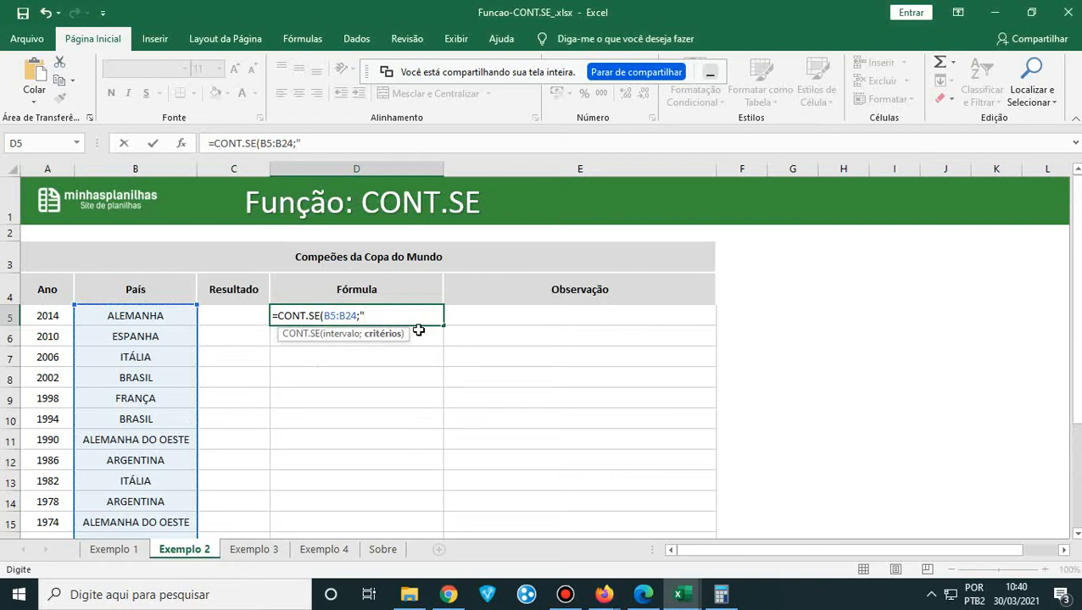
key("BackSpace")
key("BackSpace")
type("ITÁLIA\")")
key("Return")
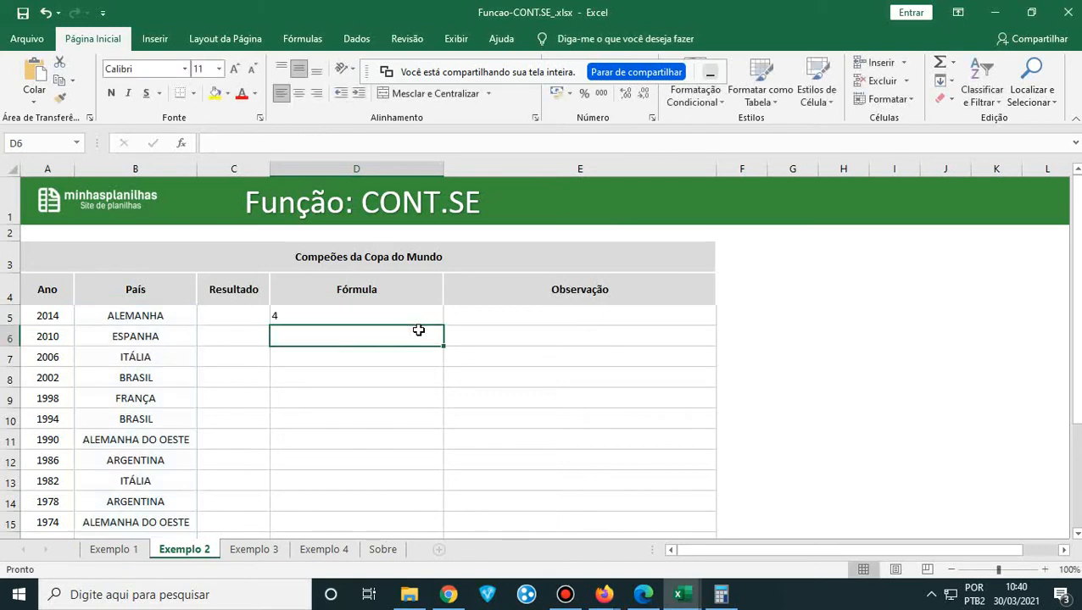
- Compare the country criterion in the D5 formula with the ITÁLIA entry in B7, and clear the formula from D5
left_click(356, 322)
left_click(180, 357)
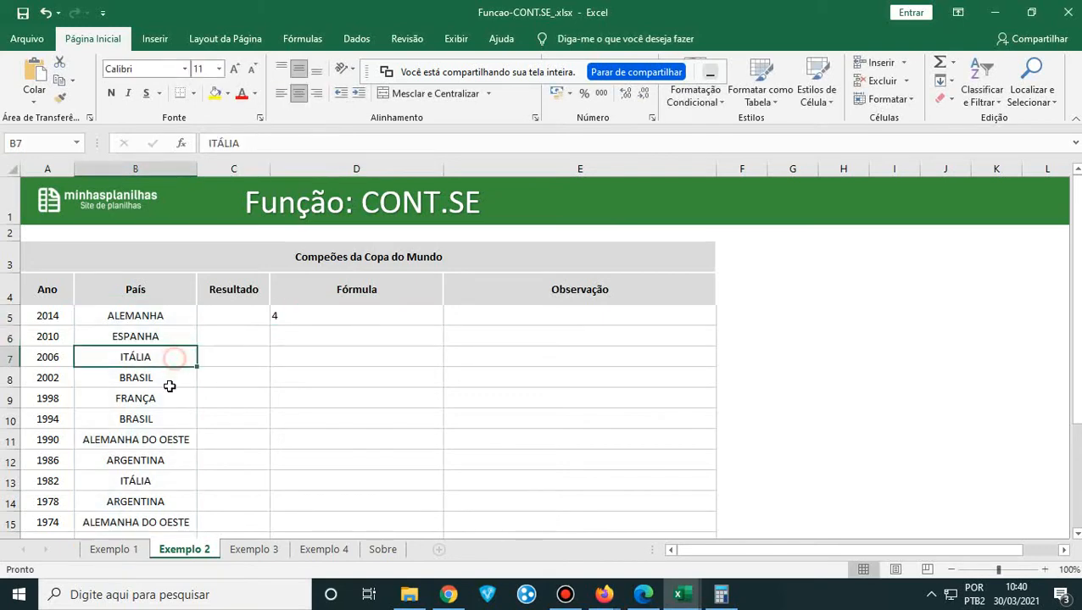
left_click(314, 315)
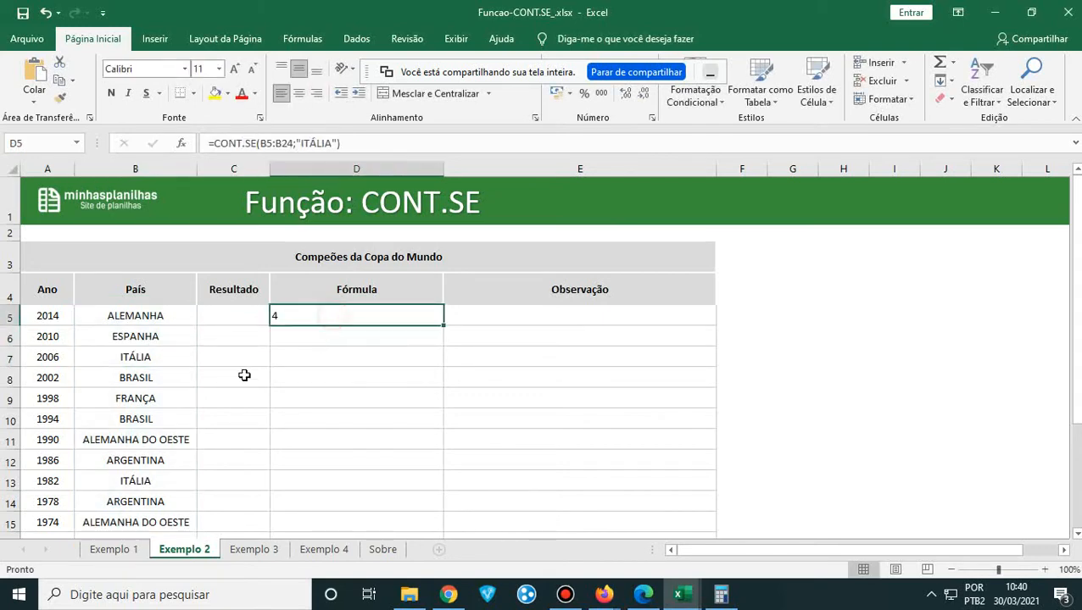
left_click(177, 355)
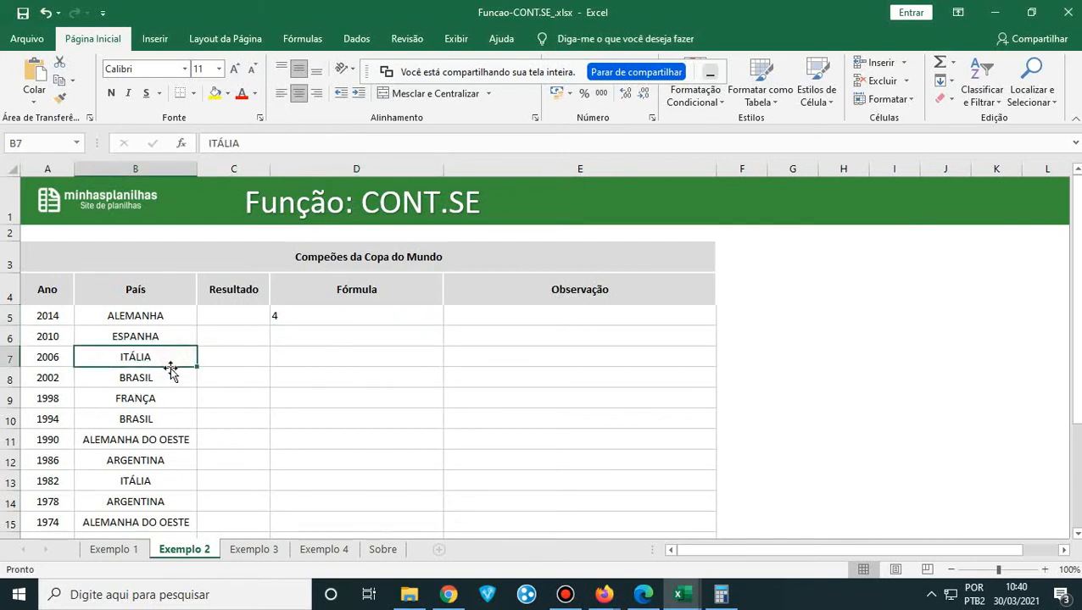
left_click(298, 316)
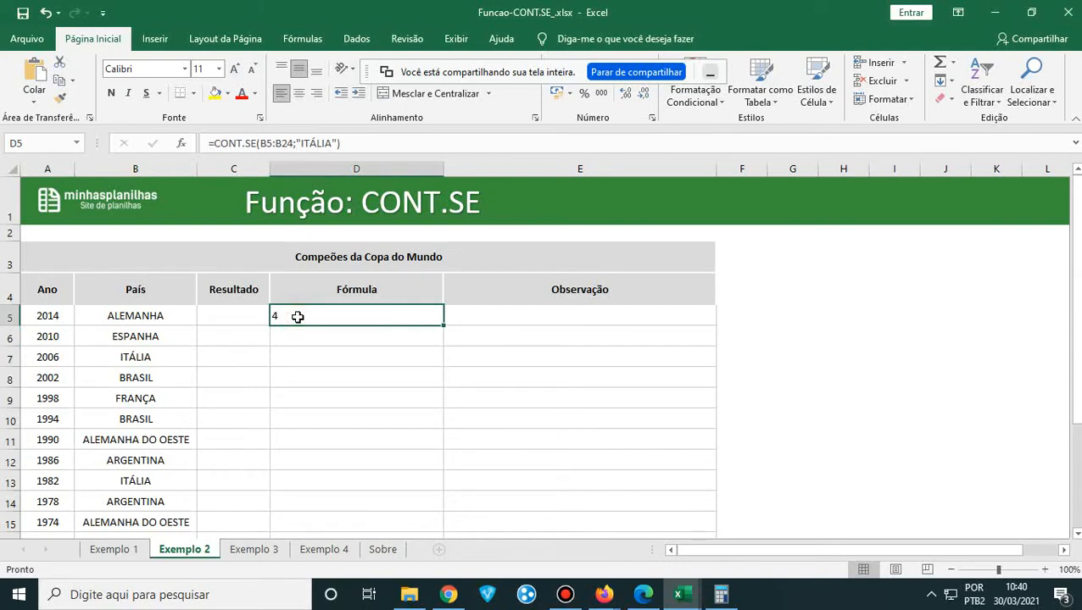
key("Delete")
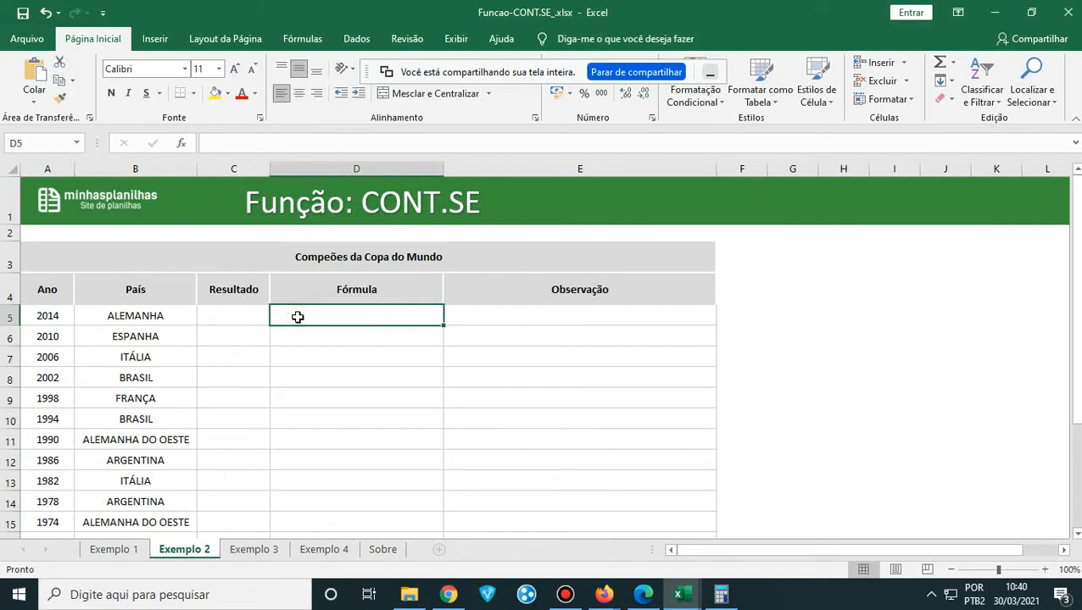
- Enter =CONT.SE(B5:B24;"ITALIA") in D5, with the country name unaccented, to test whether accents matter
type("=CONT")
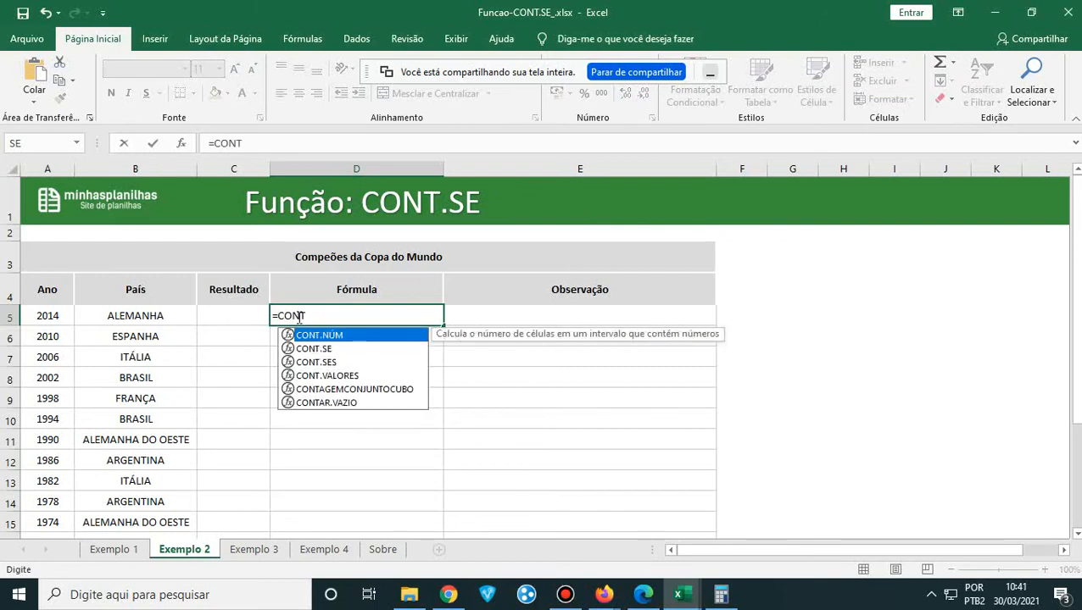
double_click(316, 348)
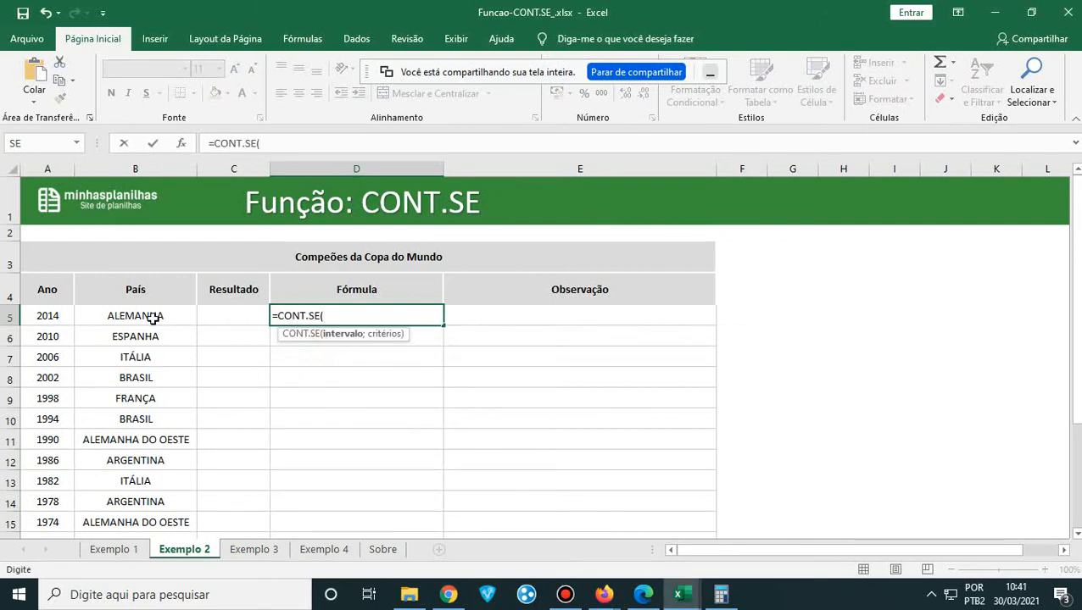
left_click_drag(153, 317, 150, 480)
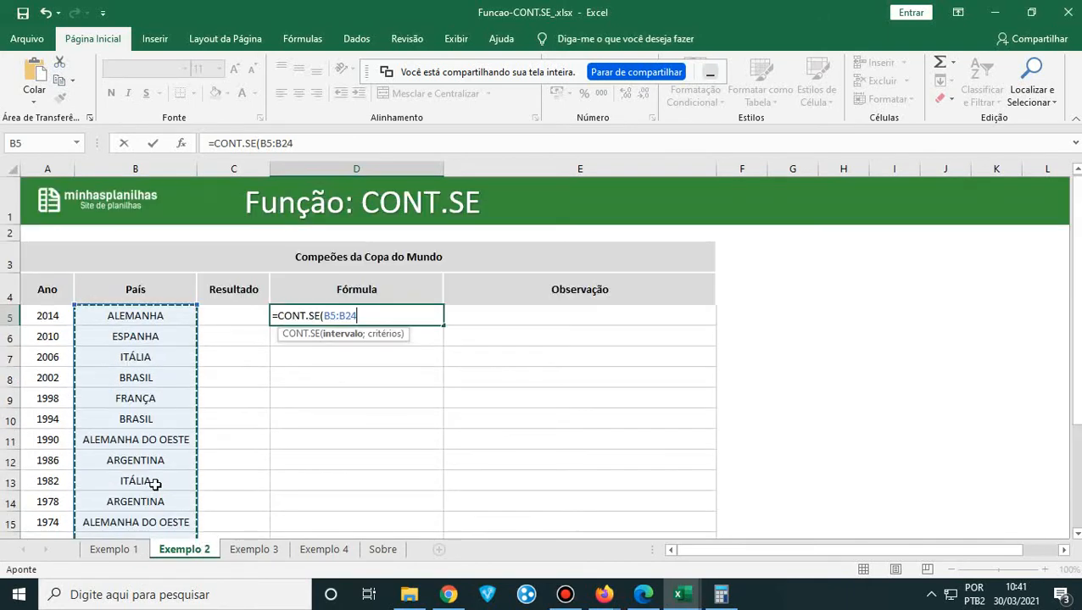
type(";")
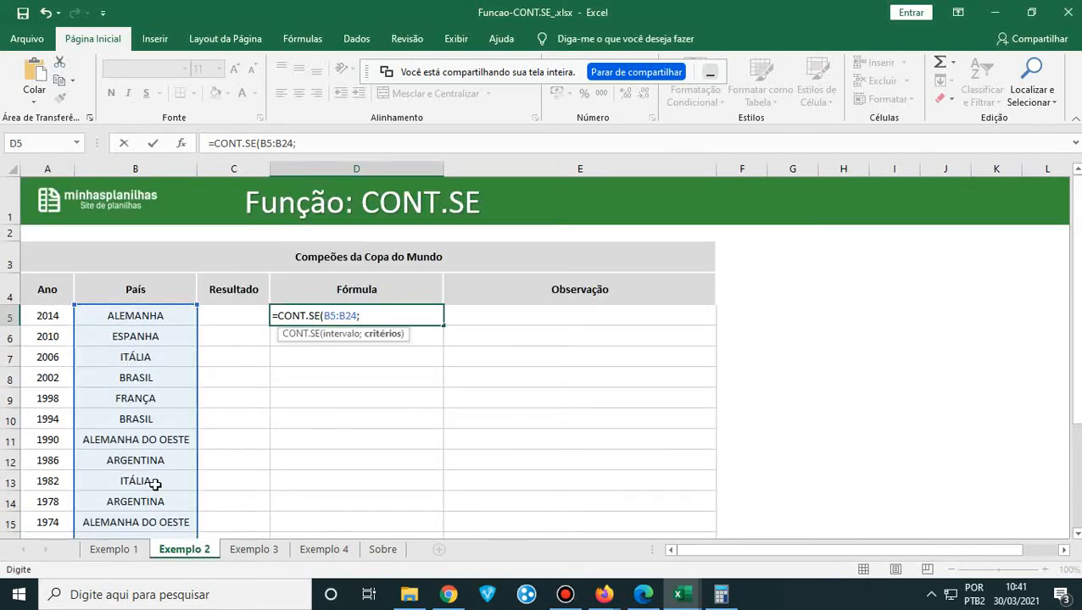
type("\"it")
type("TALIA")
type("\"")
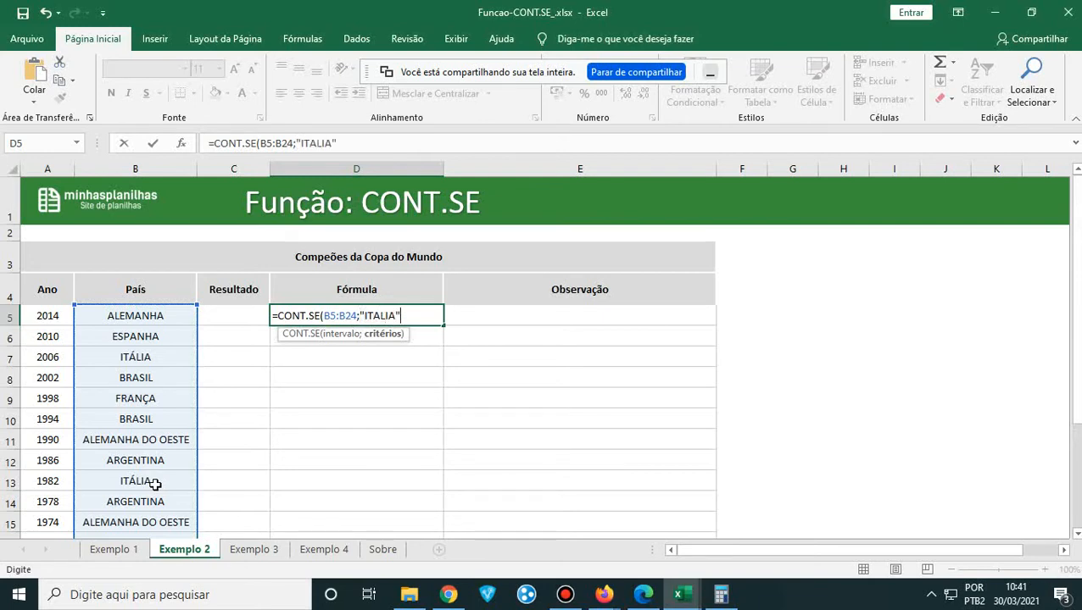
type(")")
key("Return")
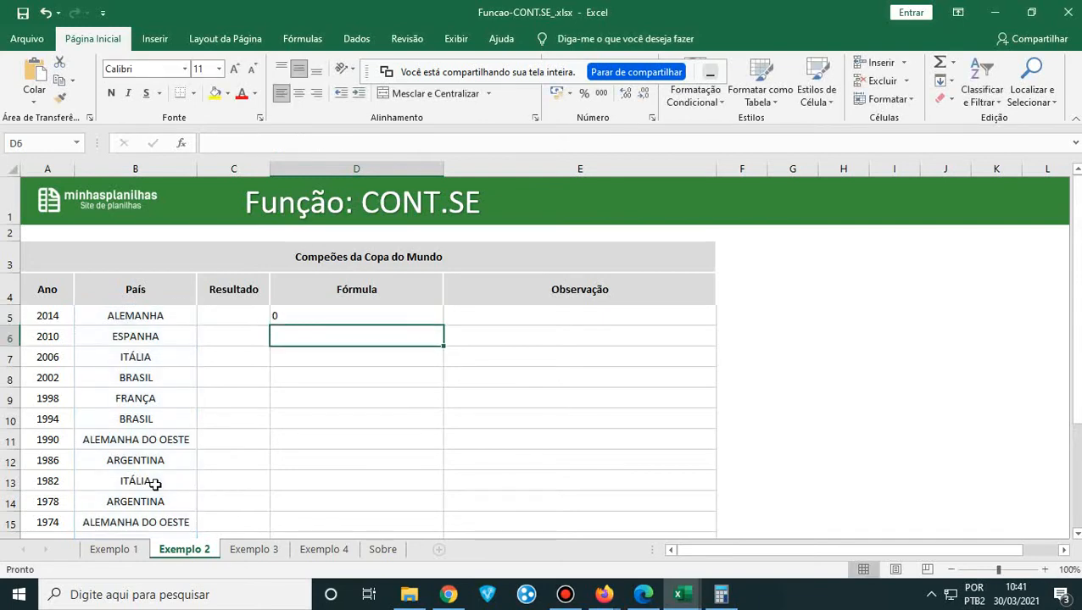
- Replace the country criterion in the D5 formula with "FRANCA", written without the cedilla
left_click(337, 323)
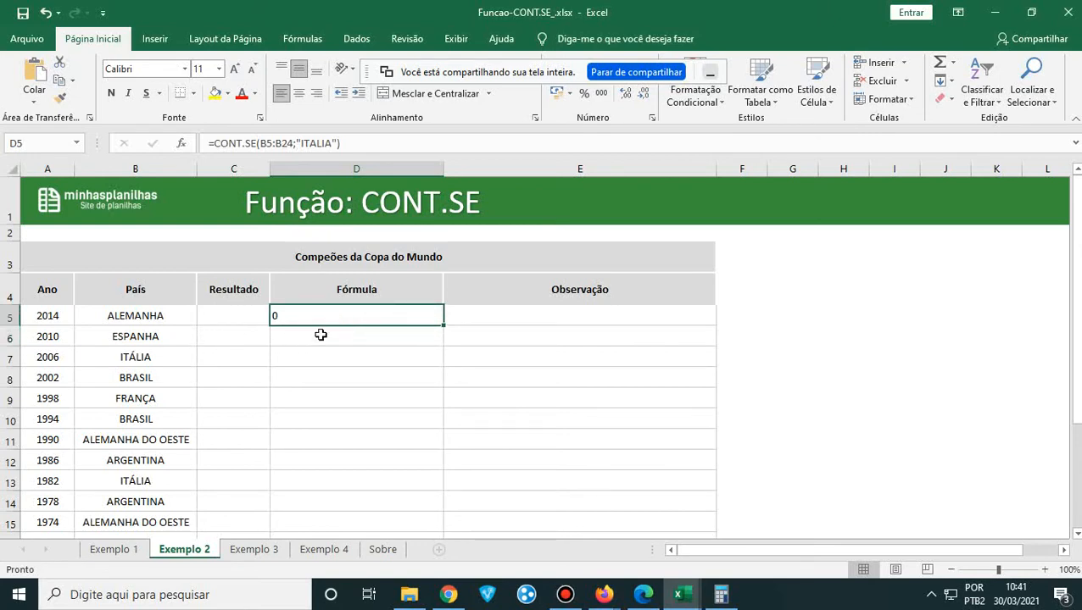
double_click(327, 318)
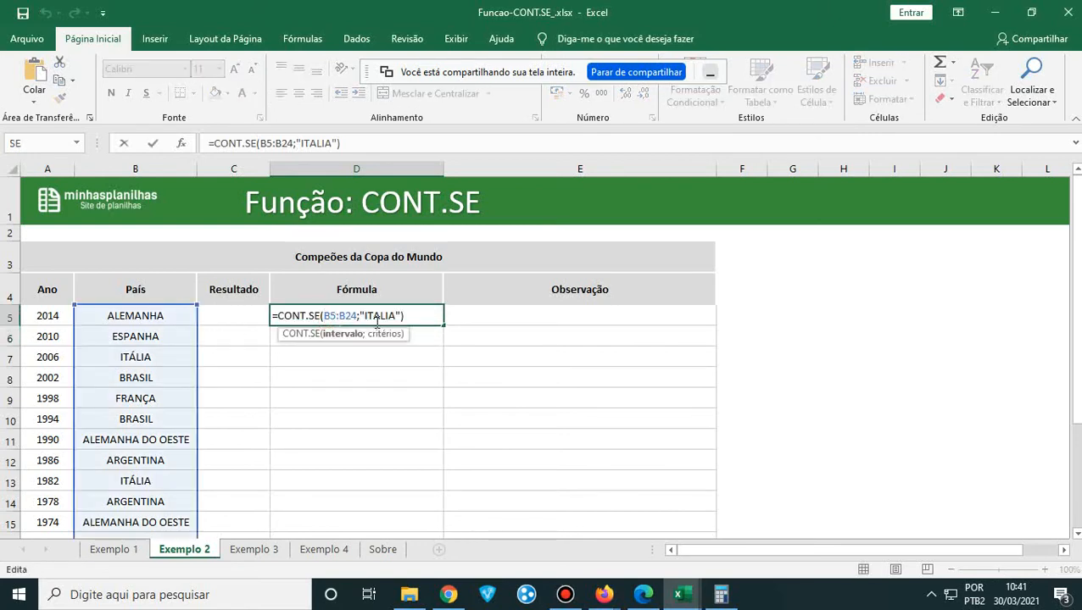
left_click_drag(395, 317, 359, 317)
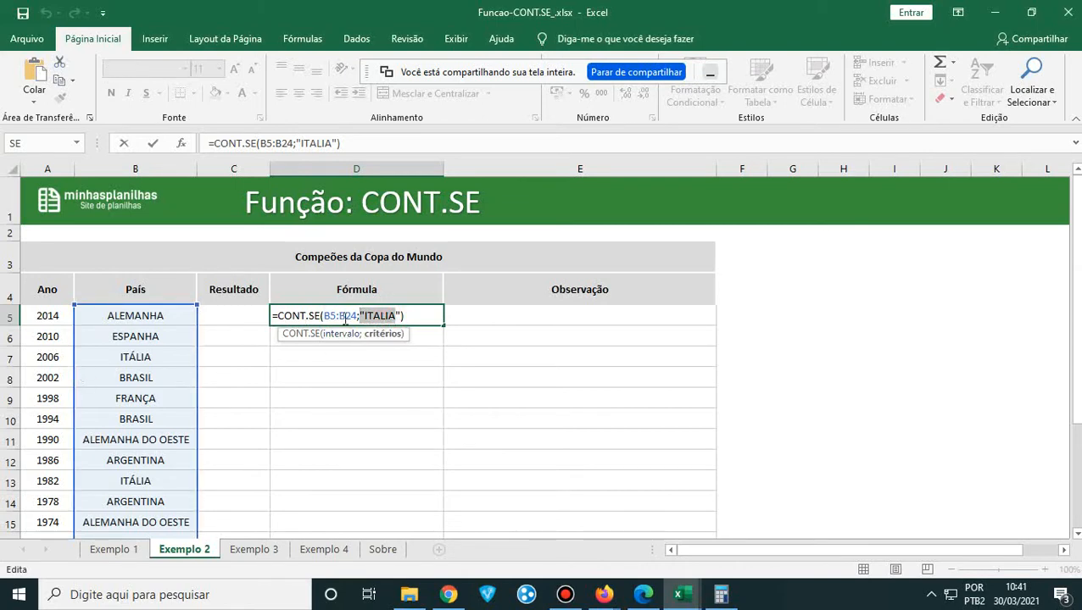
left_click(403, 316)
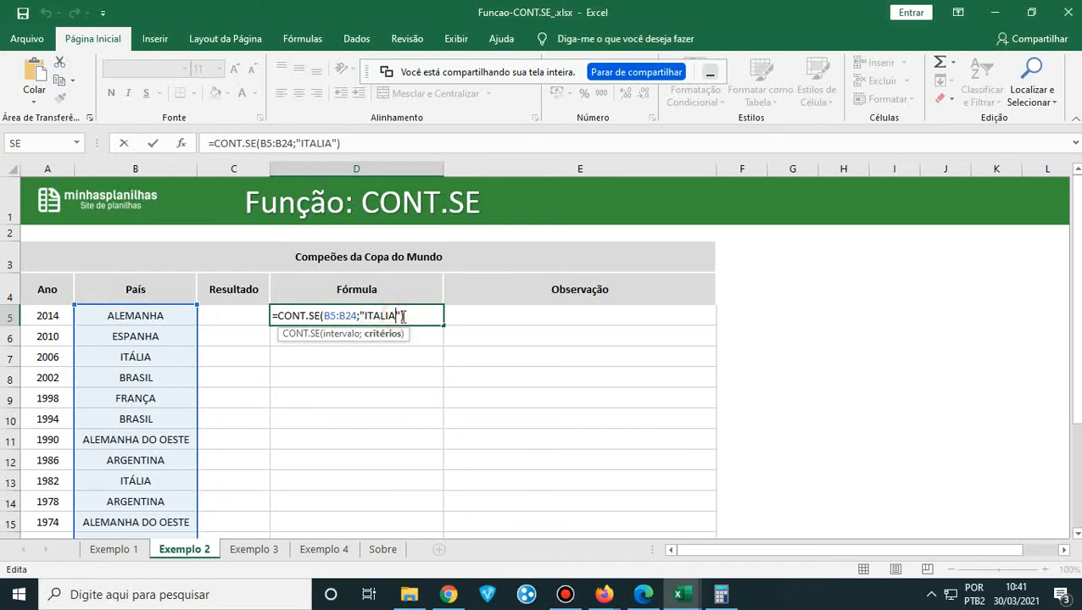
key("BackSpace")
key("BackSpace")
key("BackSpace")
key("BackSpace")
key("BackSpace")
key("BackSpace")
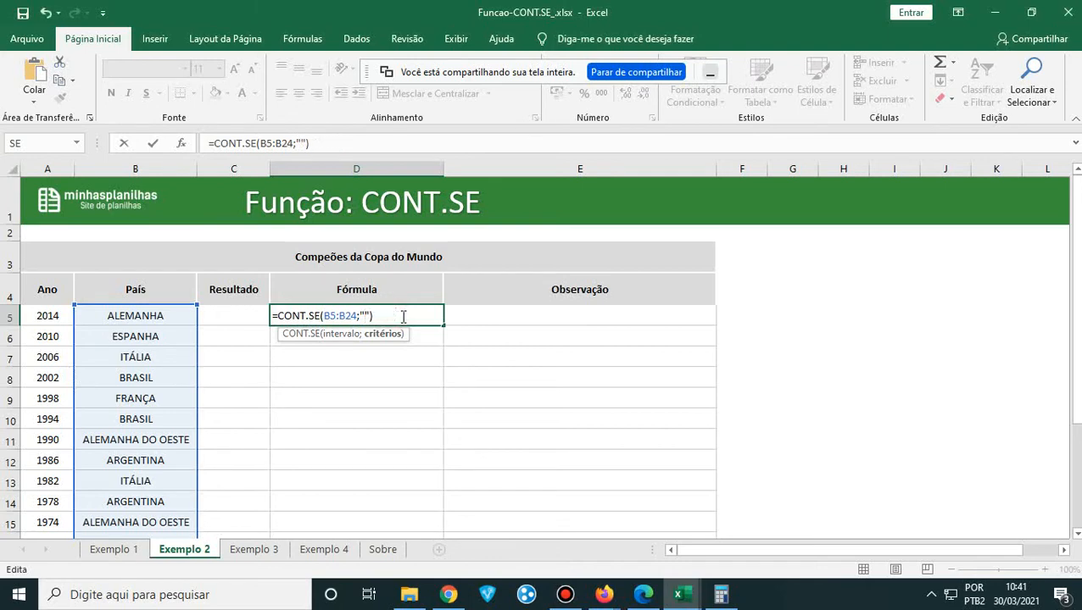
type("FRANCA")
key("Return")
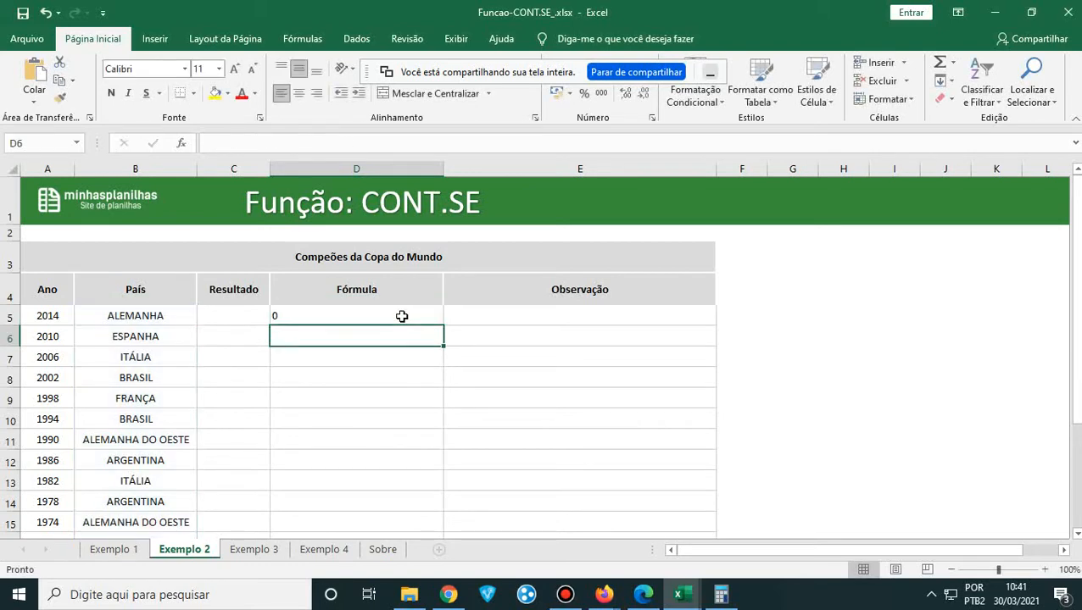
- Check the country list in column B and change the criterion of the D5 formula to "ARGENTINA"
left_click(402, 316)
scroll(227, 385, "down", 4)
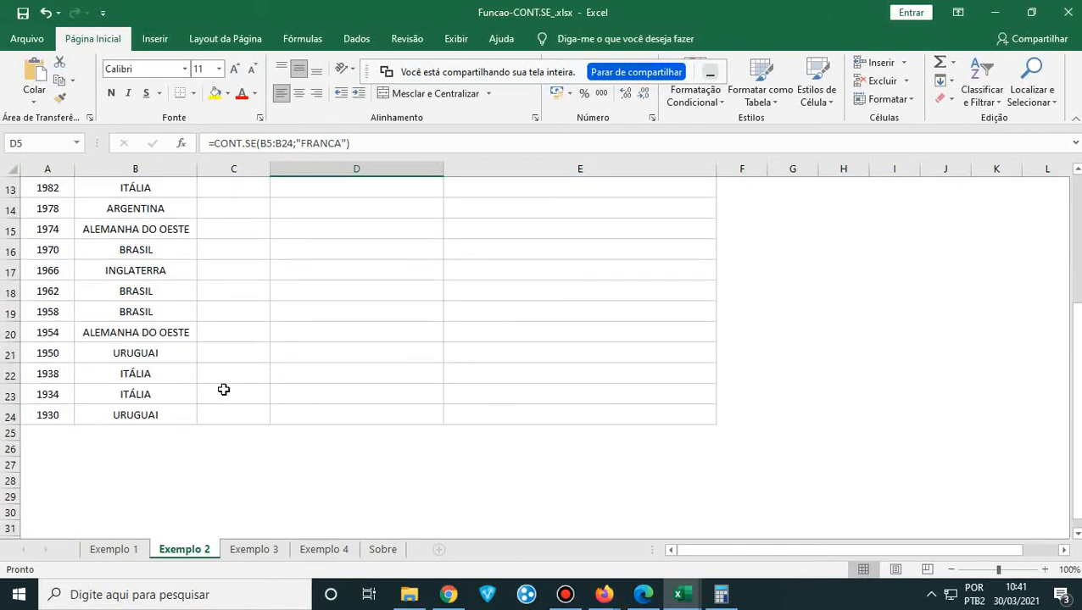
scroll(223, 389, "up", 2)
scroll(222, 389, "up", 2)
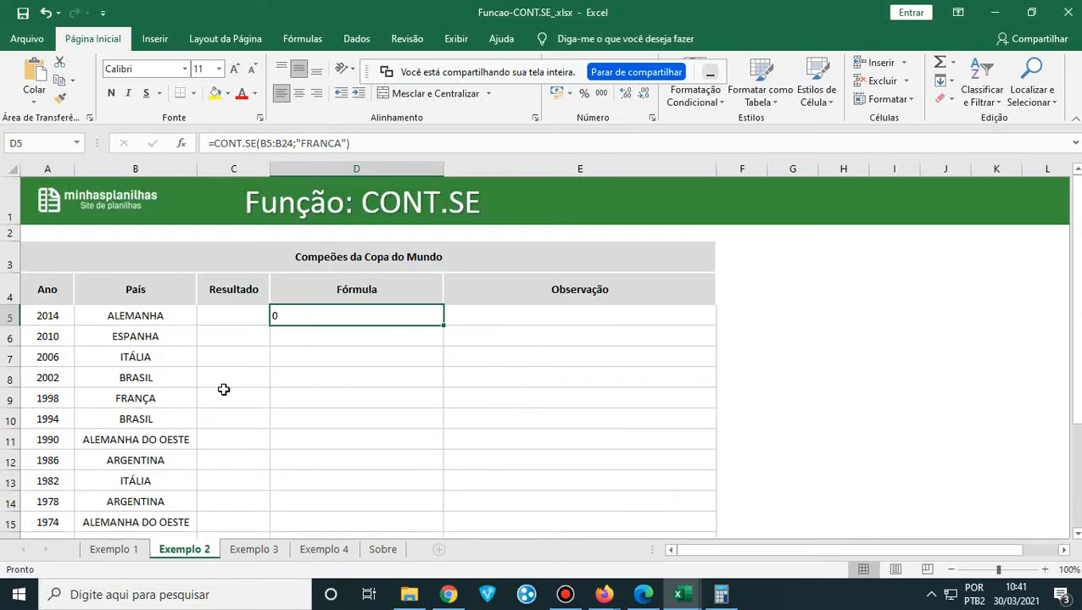
double_click(331, 319)
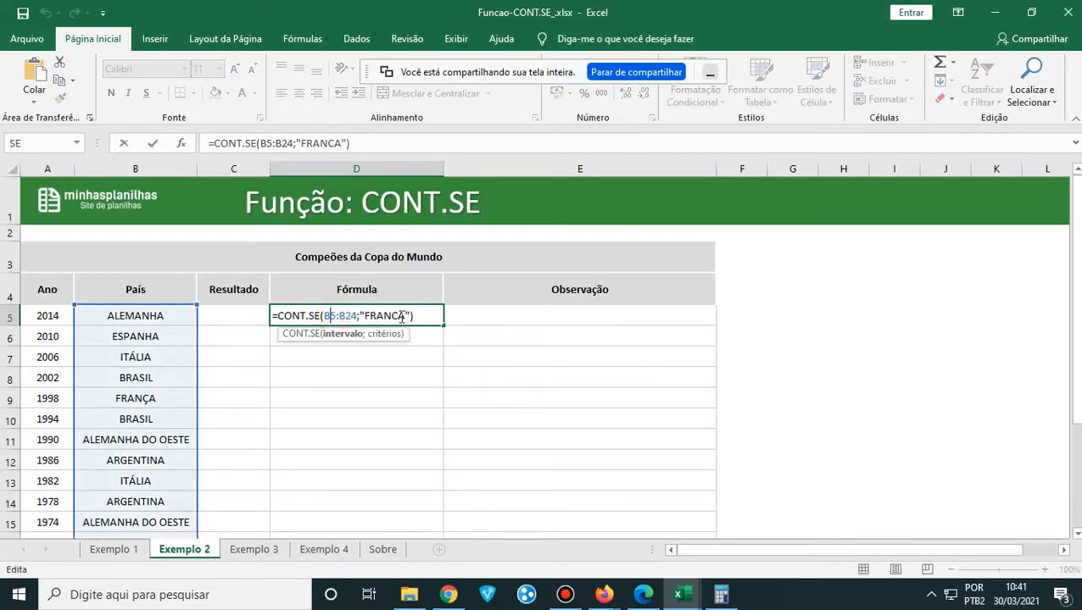
scroll(198, 382, "down", 2)
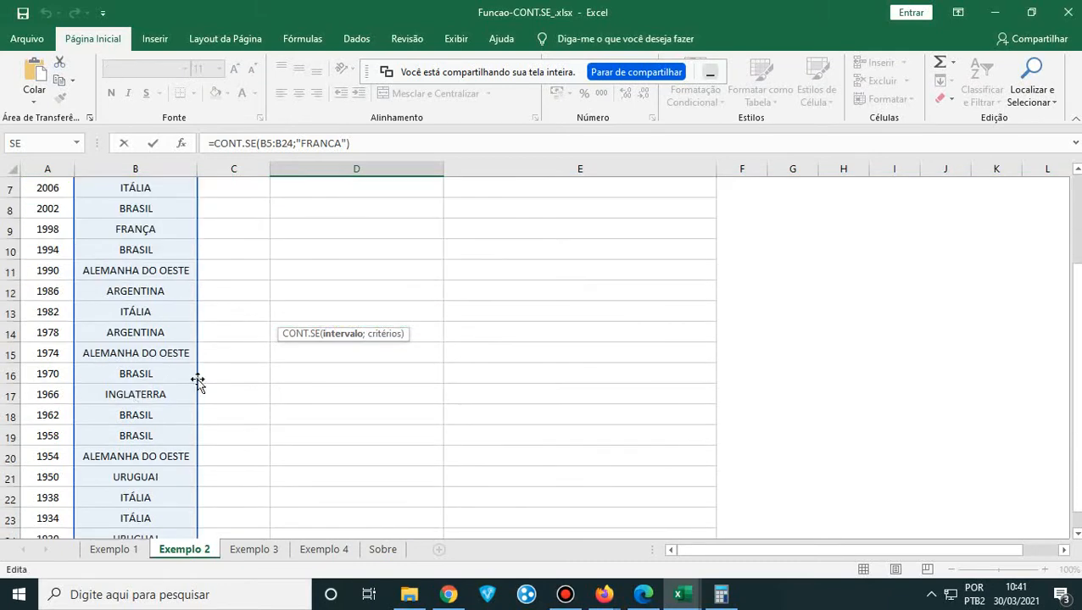
scroll(197, 382, "up", 2)
left_click(405, 319)
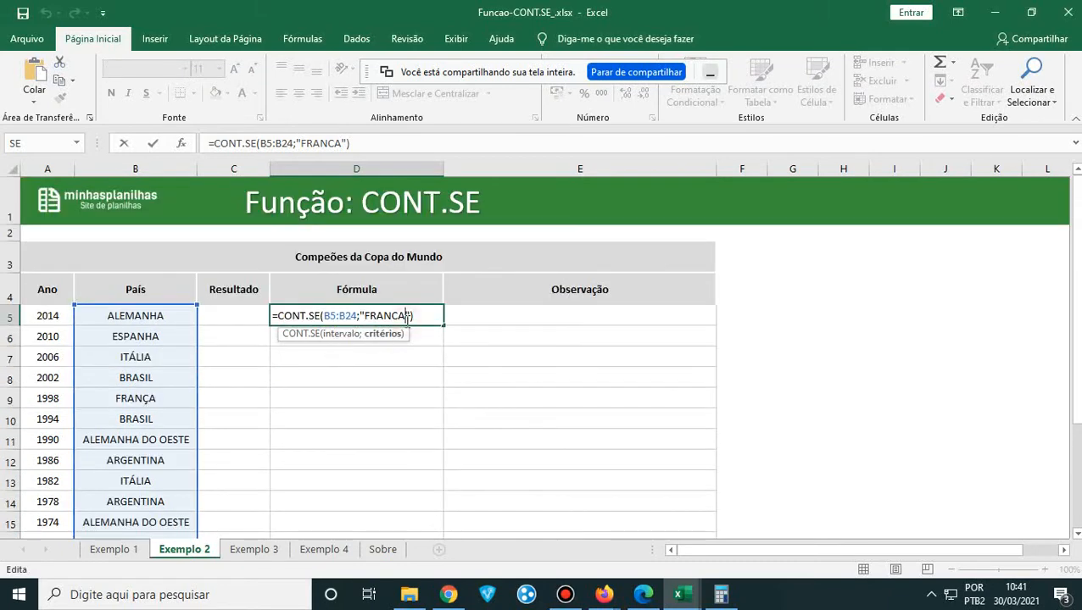
key("BackSpace")
key("BackSpace")
key("BackSpace")
key("BackSpace")
key("BackSpace")
key("BackSpace")
type("ARGENTINA")
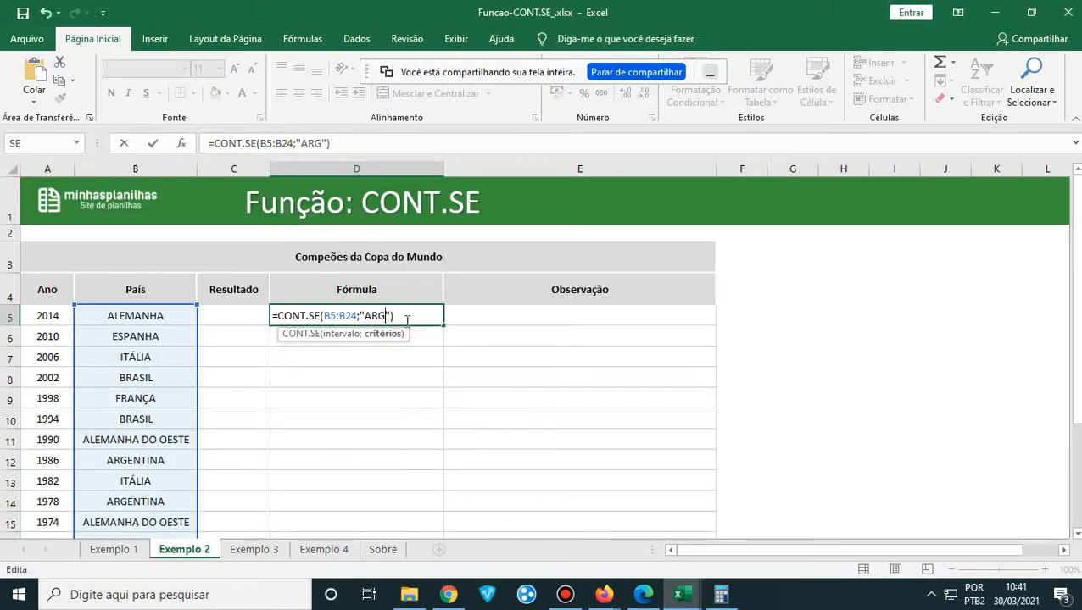
key("Return")
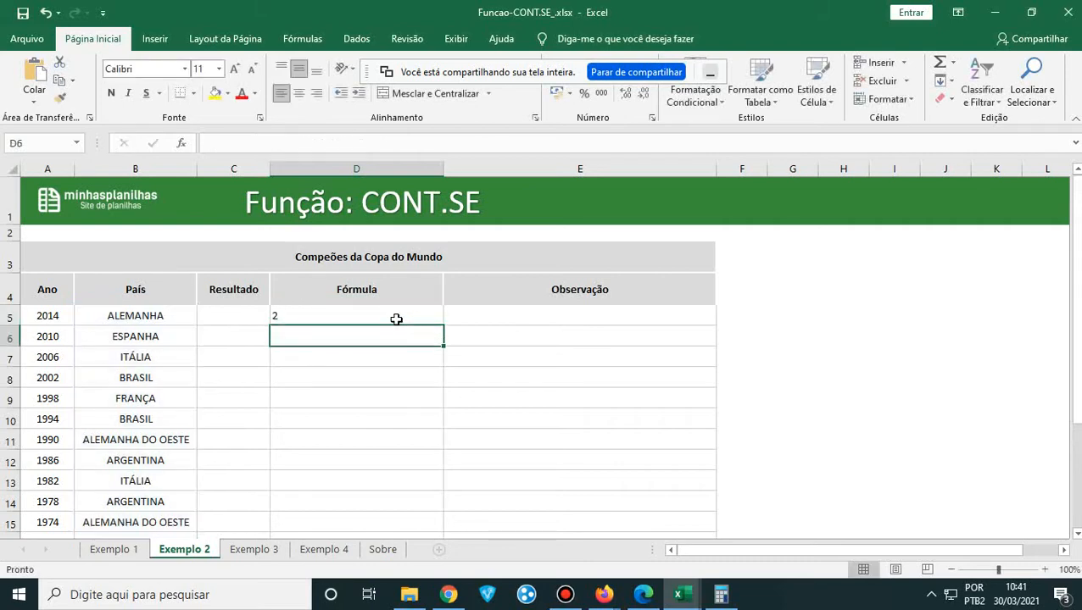
- Check the D5 result against the ARGENTINA entries in column B, and clear the formula from D5
left_click(398, 317)
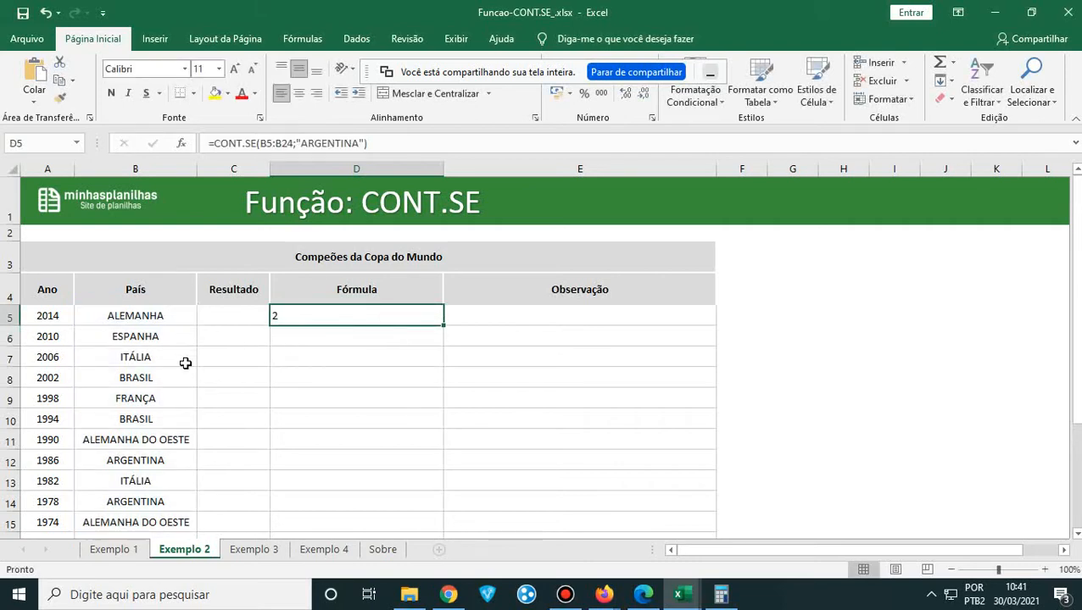
scroll(161, 415, "down", 2)
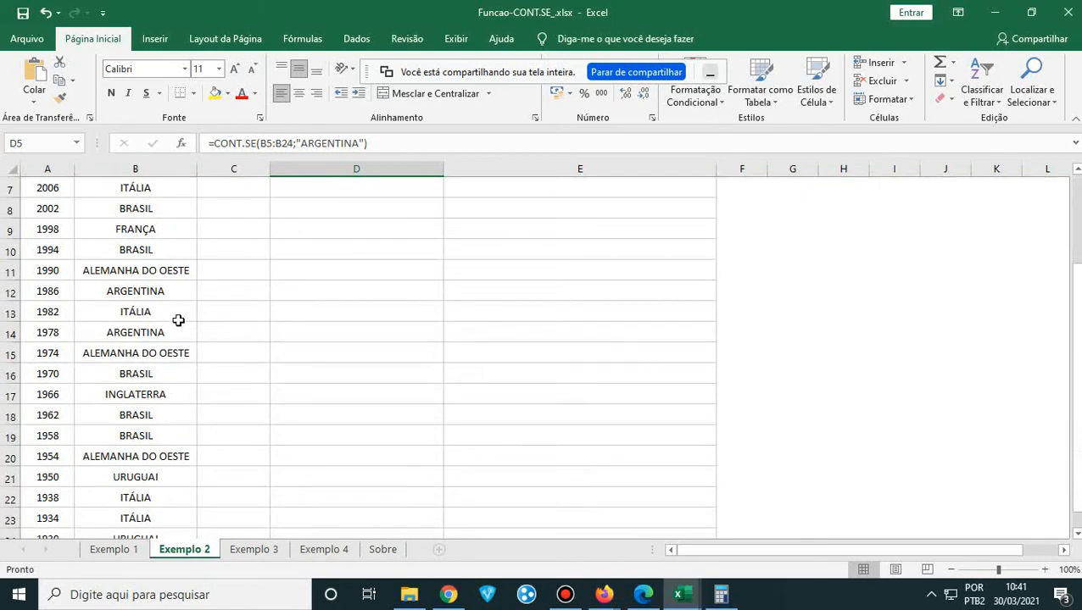
scroll(162, 408, "down", 2)
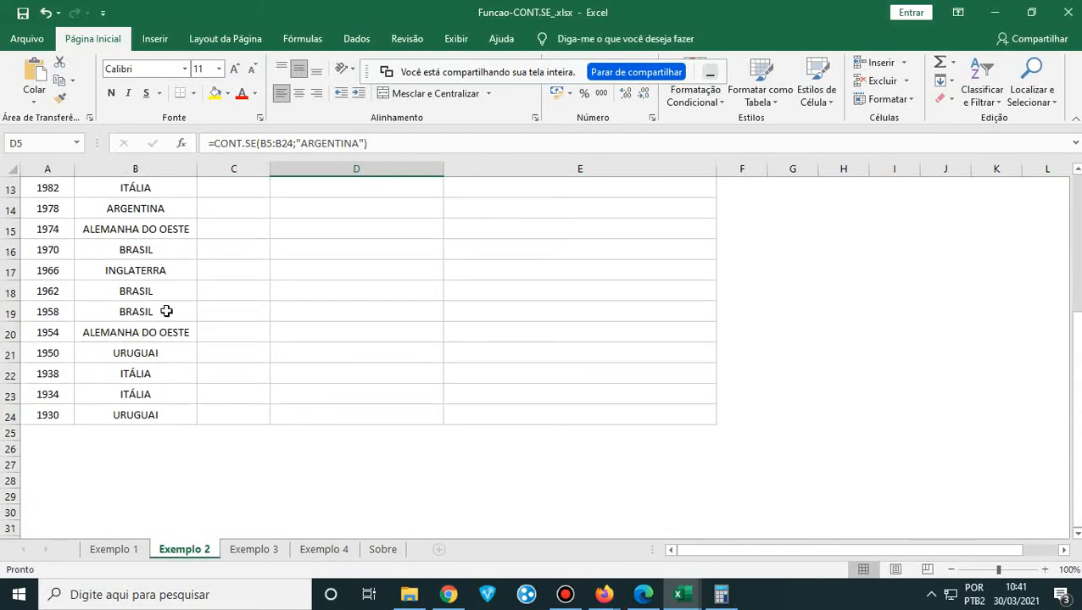
scroll(165, 283, "up", 3)
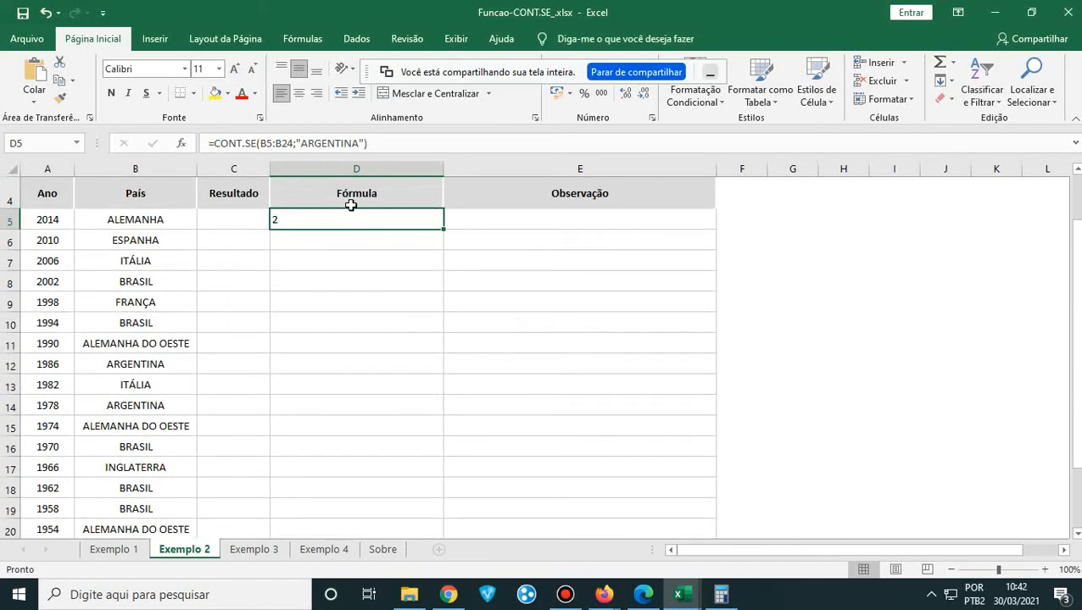
left_click(336, 254)
left_click(328, 215)
key("Delete")
- Open the Exemplo 3 sheet and clear the displayed formula texts in C5:C7 of the Fórmula column
left_click(254, 549)
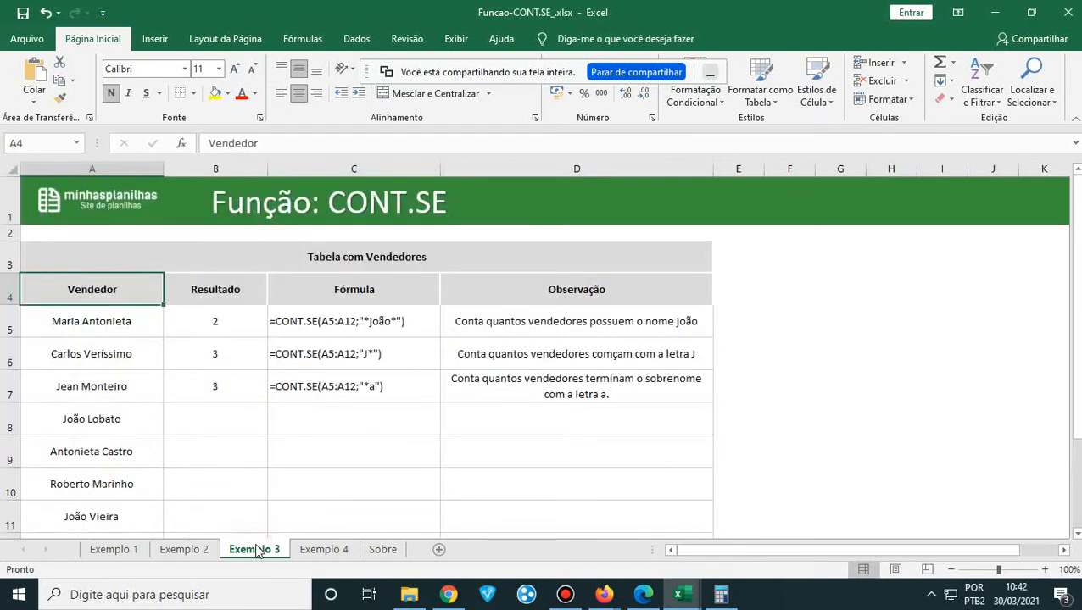
left_click_drag(322, 337, 322, 387)
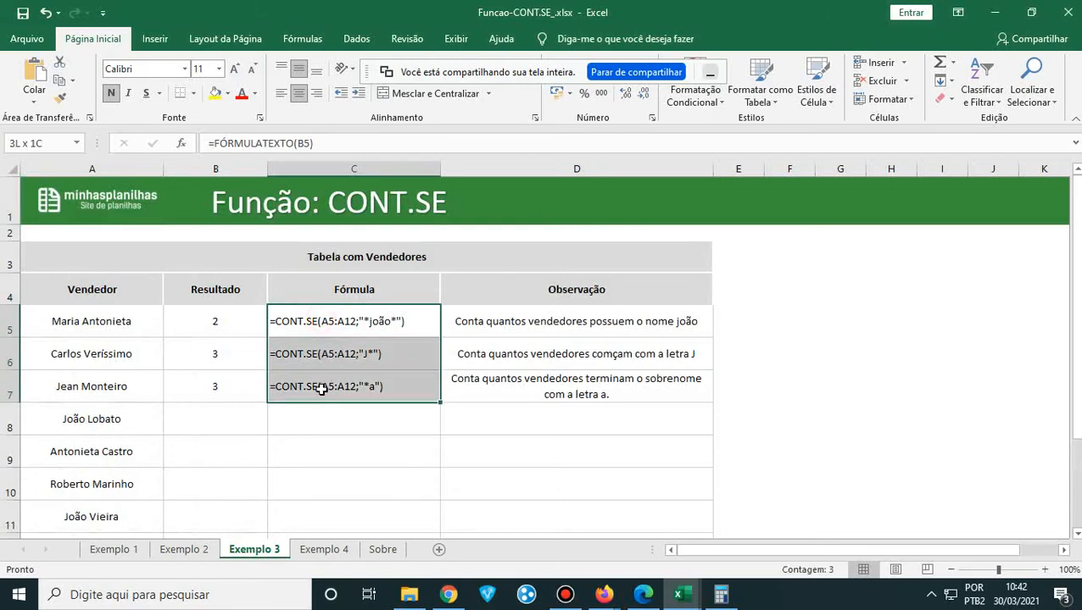
key("ctrl+d")
key("Delete")
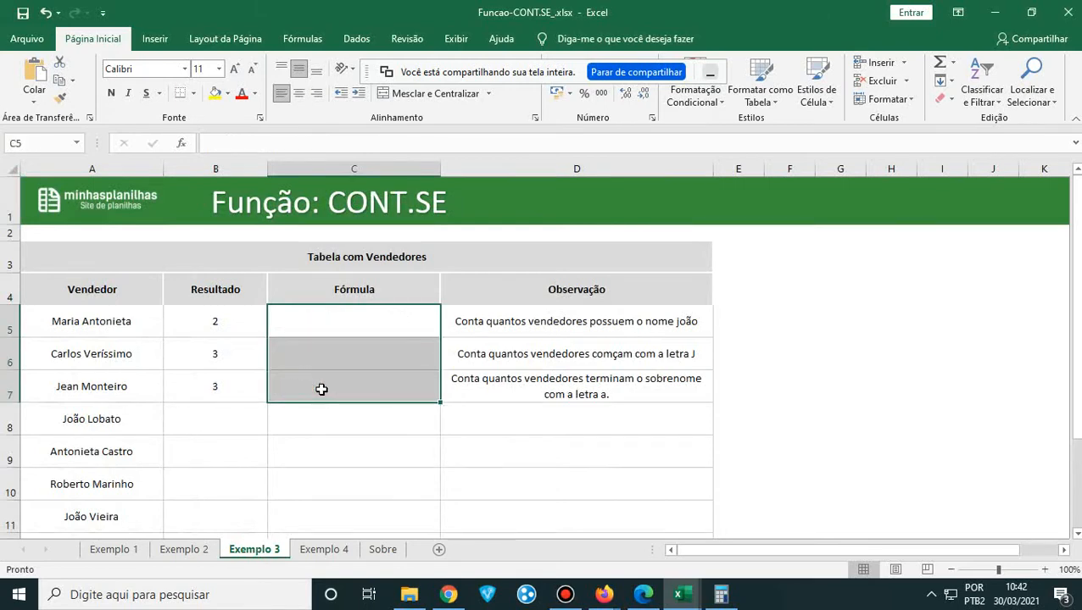
- Clear the existing counts in B5:B7 of the Resultado column and leave B5 selected
key("Left")
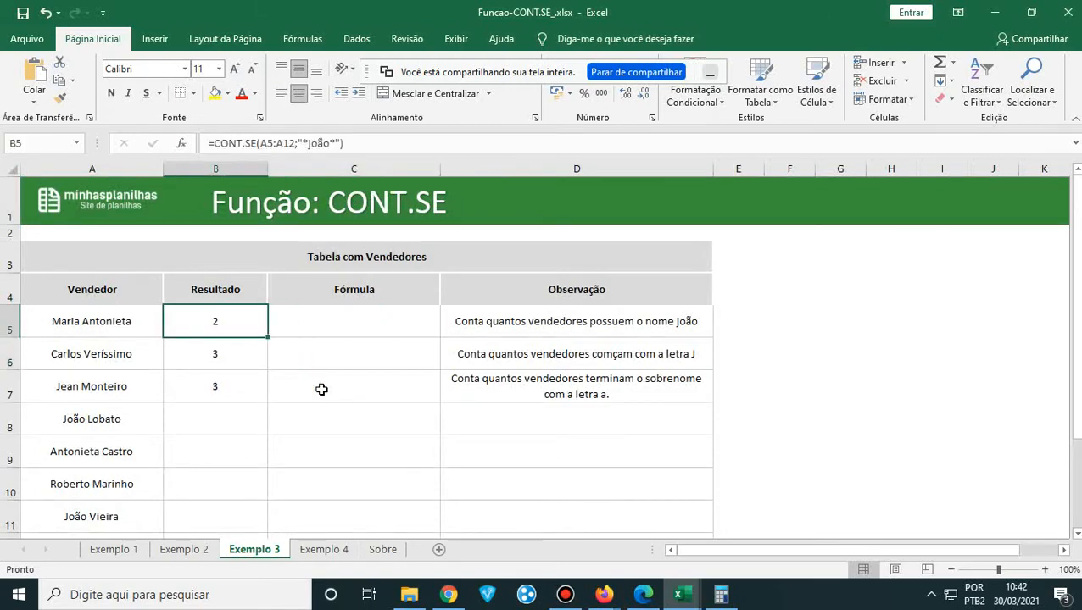
key("shift+Down")
key("shift+Down")
key("shift+Down")
key("shift+Up")
key("Delete")
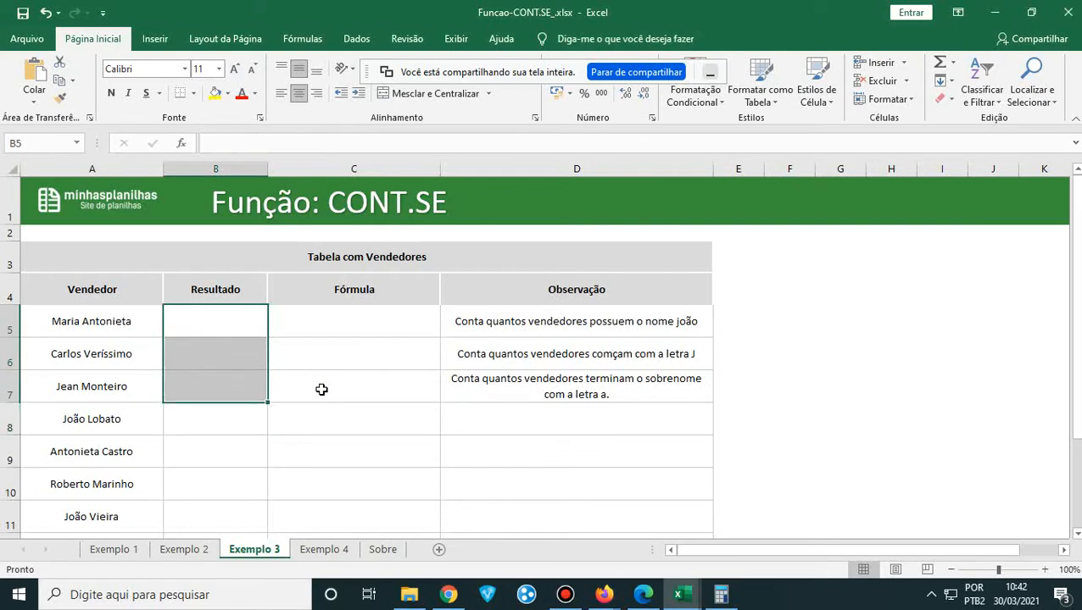
key("Right")
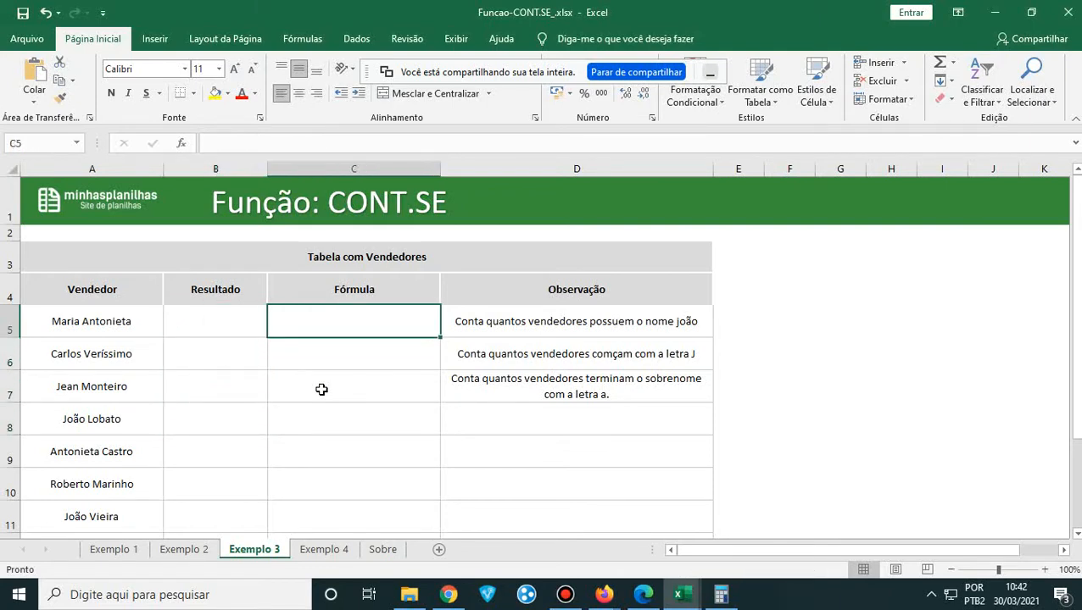
key("Left")
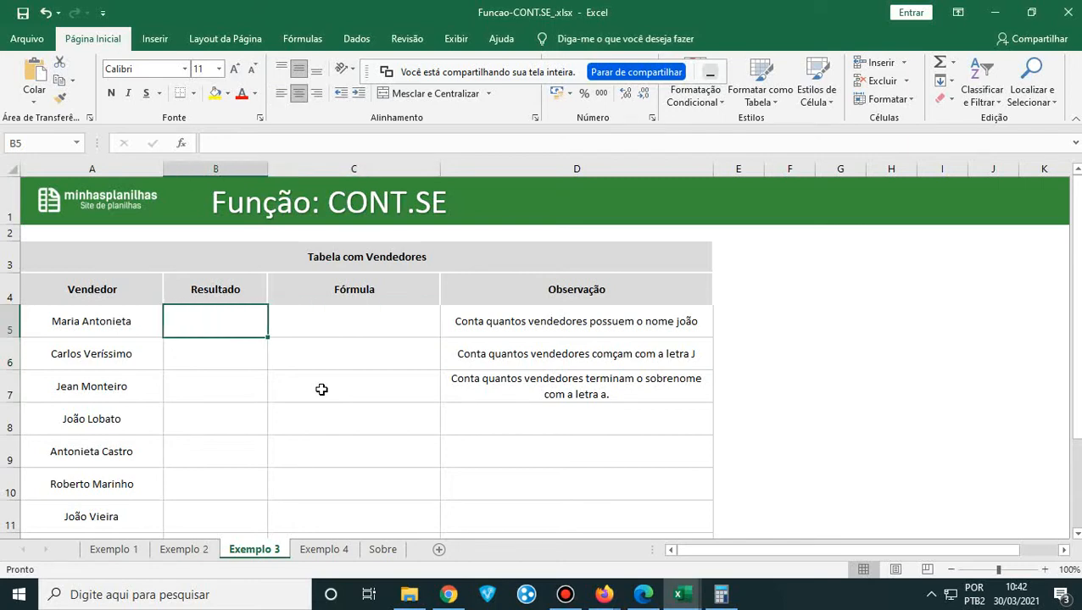
- Examine the seller names in A5:A12 of the Vendedor column for entries matching the criteria described in the Observação column
key("Down")
key("Down")
key("Left")
key("Down")
key("Down")
key("Down")
key("Down")
key("Down")
key("Down")
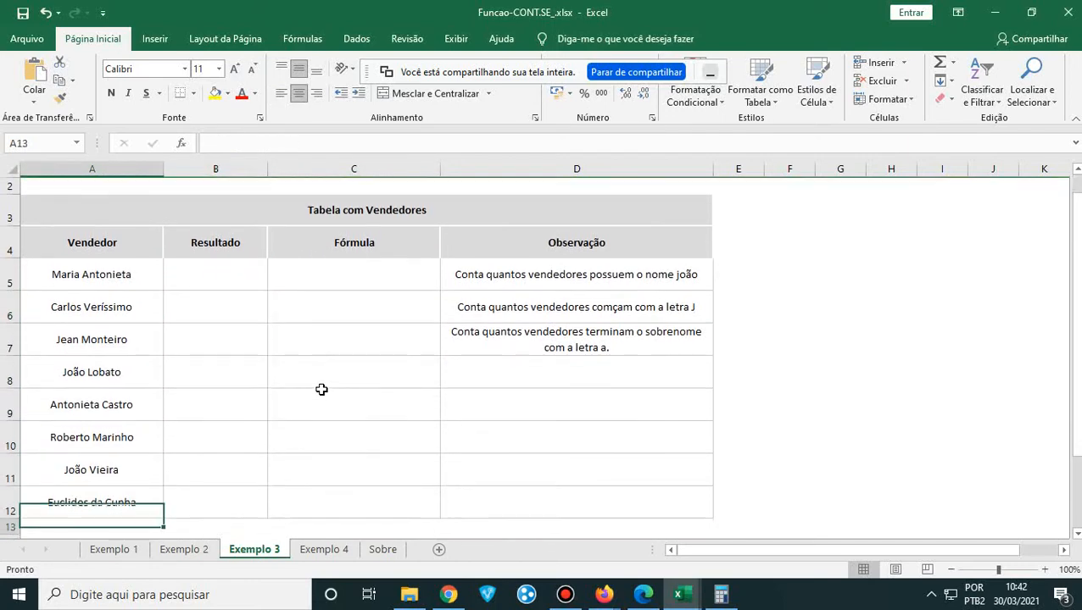
key("Up")
key("Up")
key("Up")
key("Up")
key("Up")
key("Up")
key("Up")
key("Up")
key("Up")
key("Up")
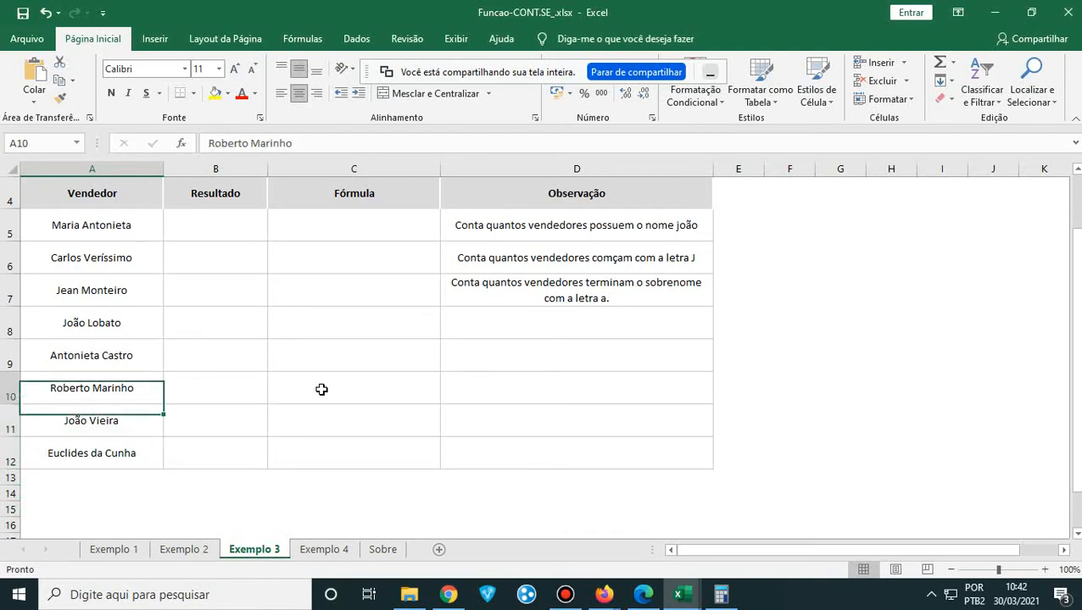
key("Down")
key("Down")
key("Down")
key("Down")
key("Down")
key("Down")
key("Down")
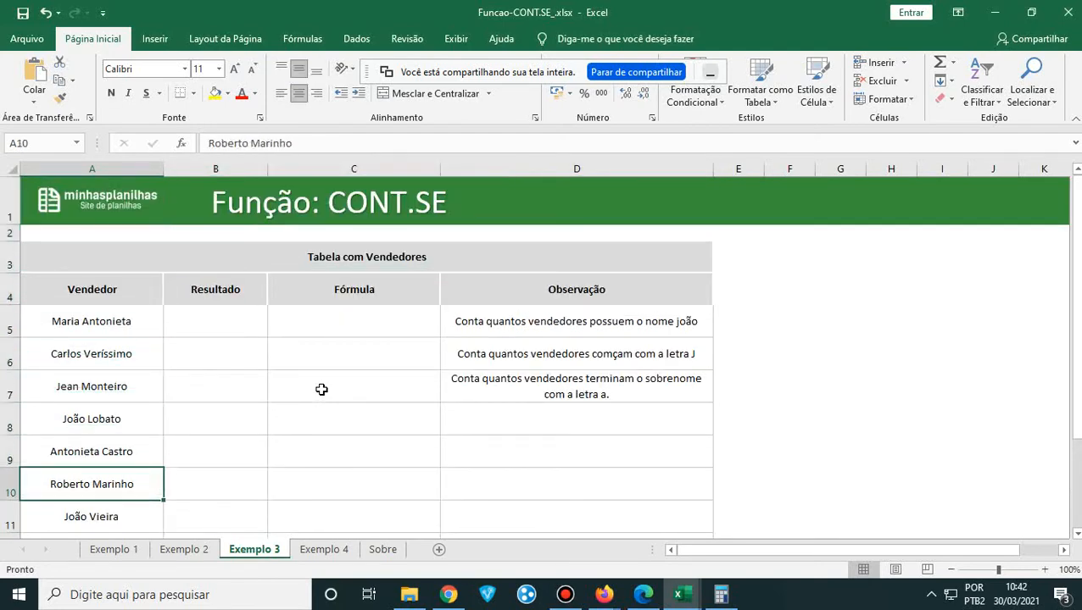
key("Up")
key("Up")
key("Up")
key("Up")
key("Up")
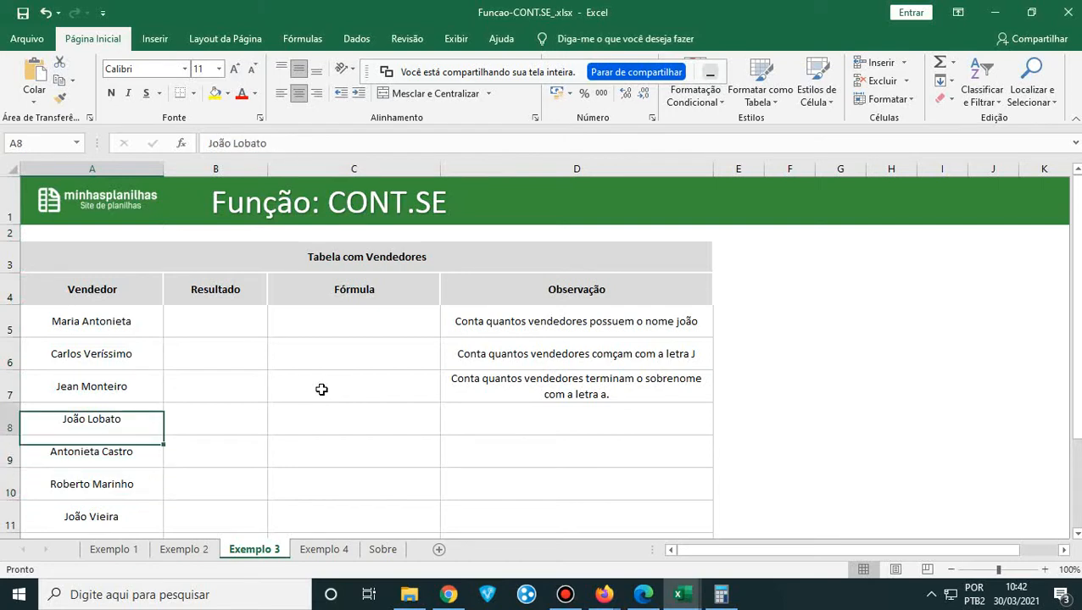
key("Right")
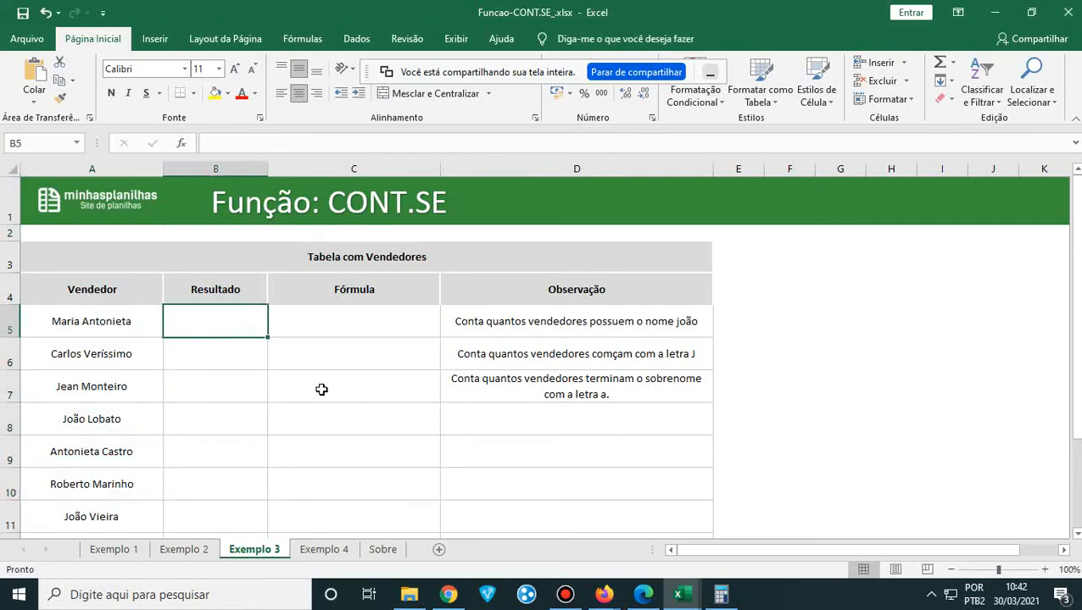
key("Down")
key("Down")
key("Down")
key("Down")
key("Down")
key("Left")
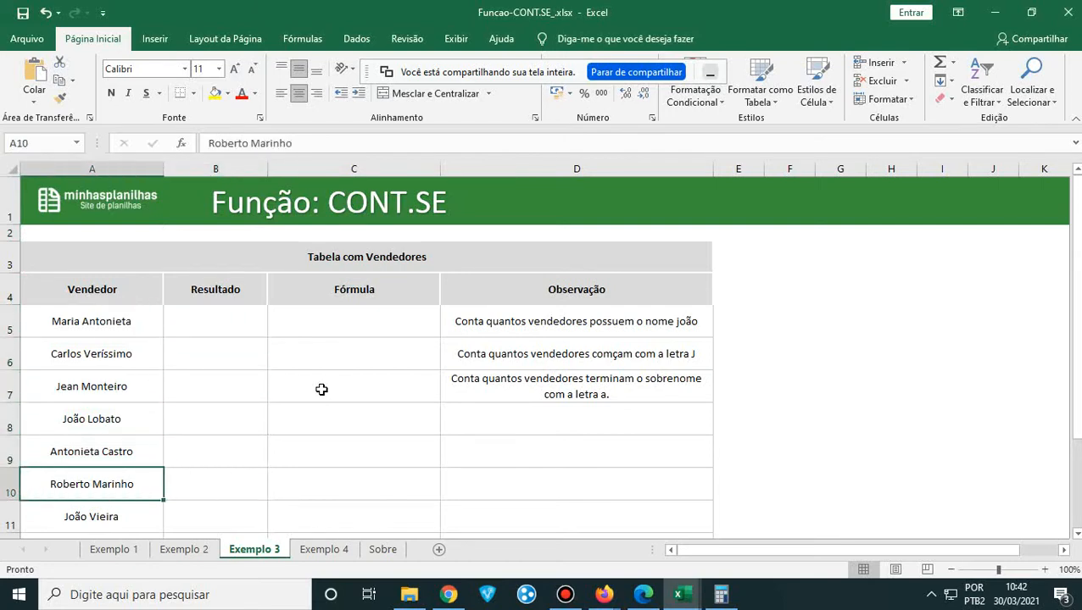
key("Down")
key("Up")
key("Up")
key("Up")
key("Up")
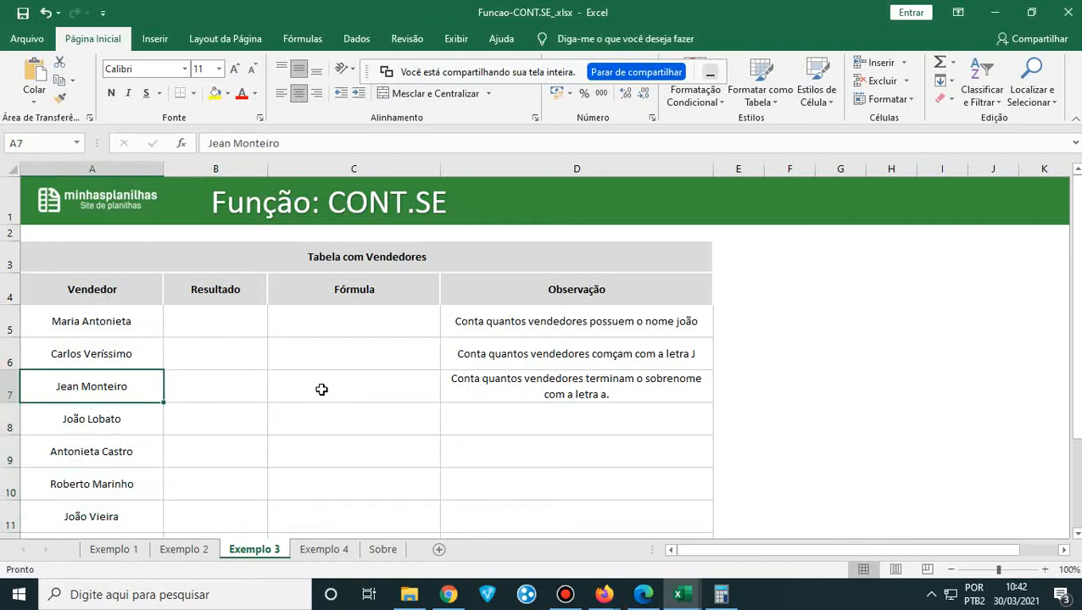
key("Down")
key("Down")
key("Down")
key("Down")
key("Up")
key("Up")
key("Up")
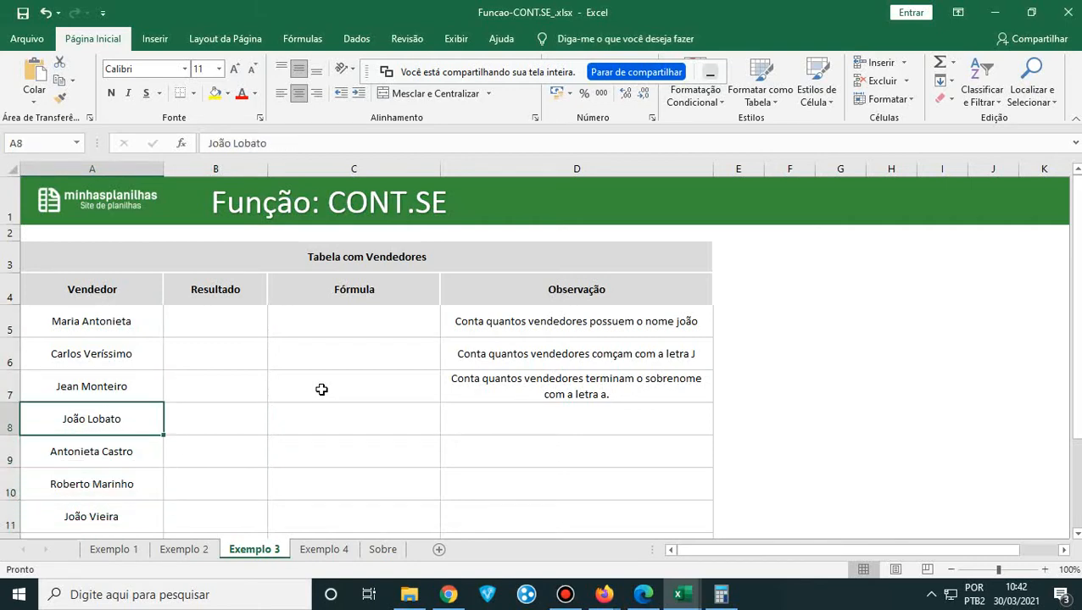
key("shift+Down")
key("shift+Down")
key("shift+Down")
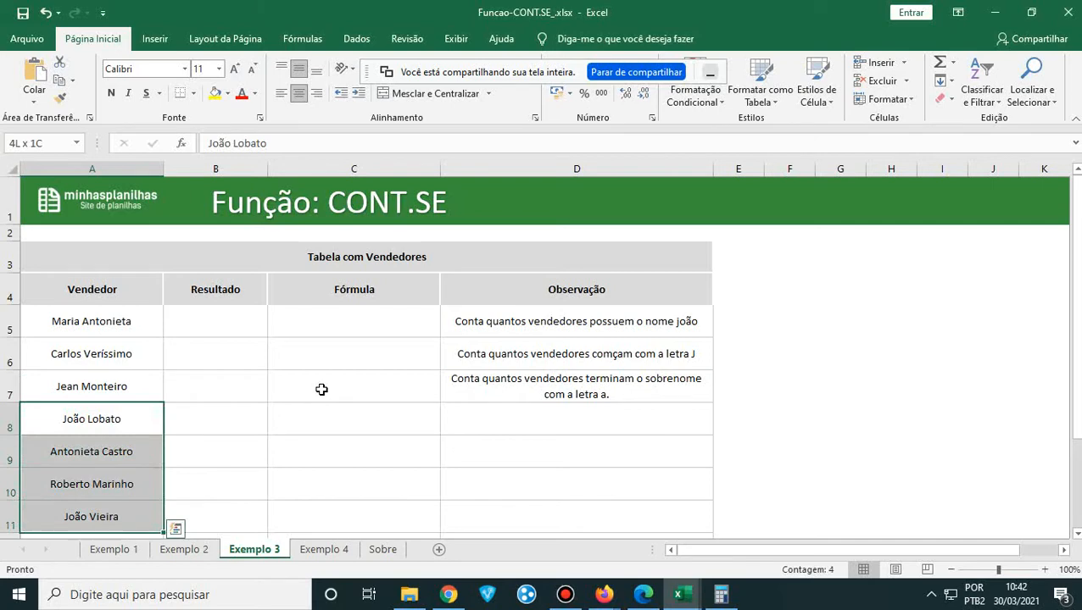
key("Up")
key("Up")
key("Down")
key("Down")
key("Down")
key("Down")
key("Down")
key("Down")
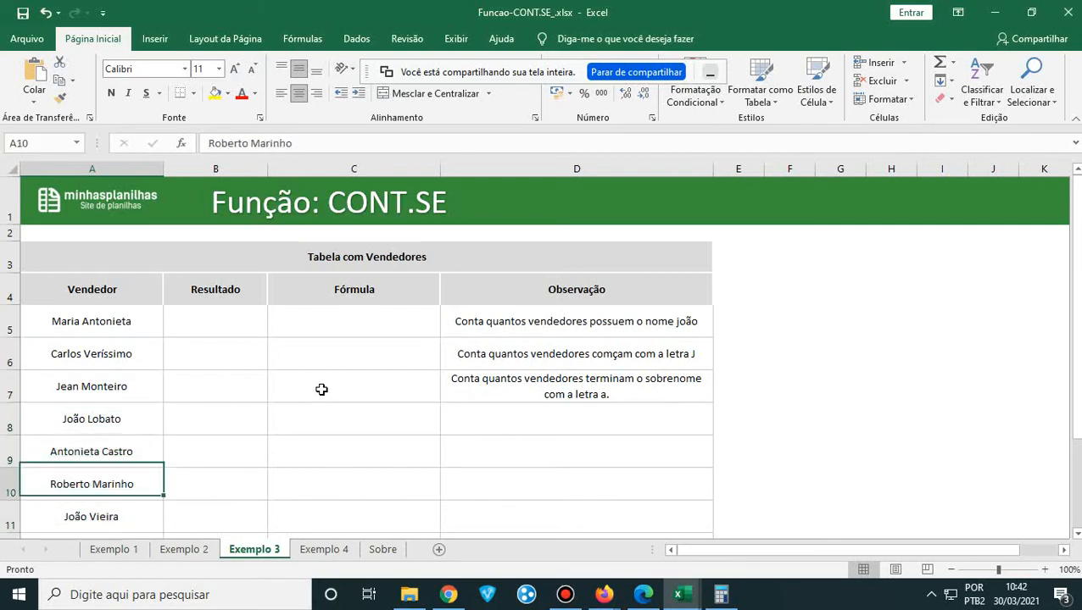
key("Down")
key("Up")
key("Up")
key("Up")
key("Up")
key("Up")
key("Up")
key("Up")
key("Up")
key("Up")
key("Up")
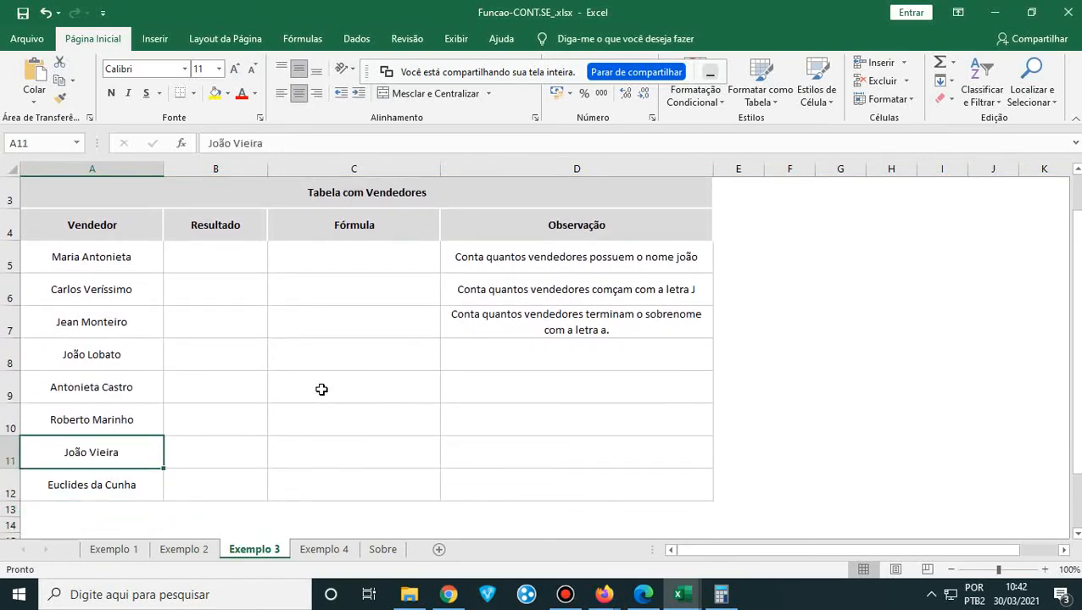
- Start a CONT.SE formula in C5 of the Fórmula column with the seller range A5:A12 as its interval
key("Down")
key("Right")
key("Right")
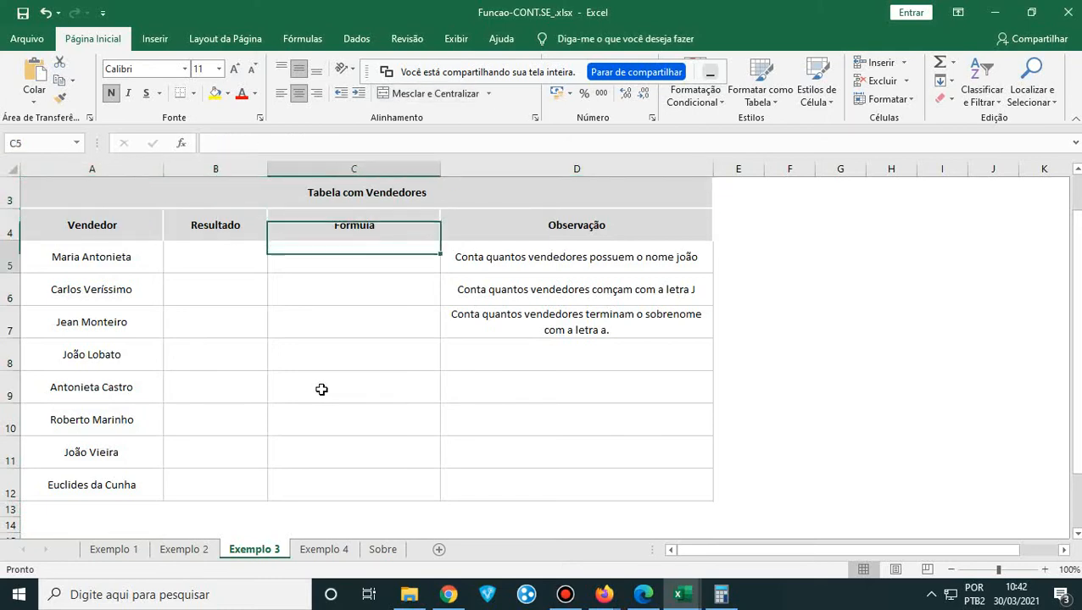
key("Down")
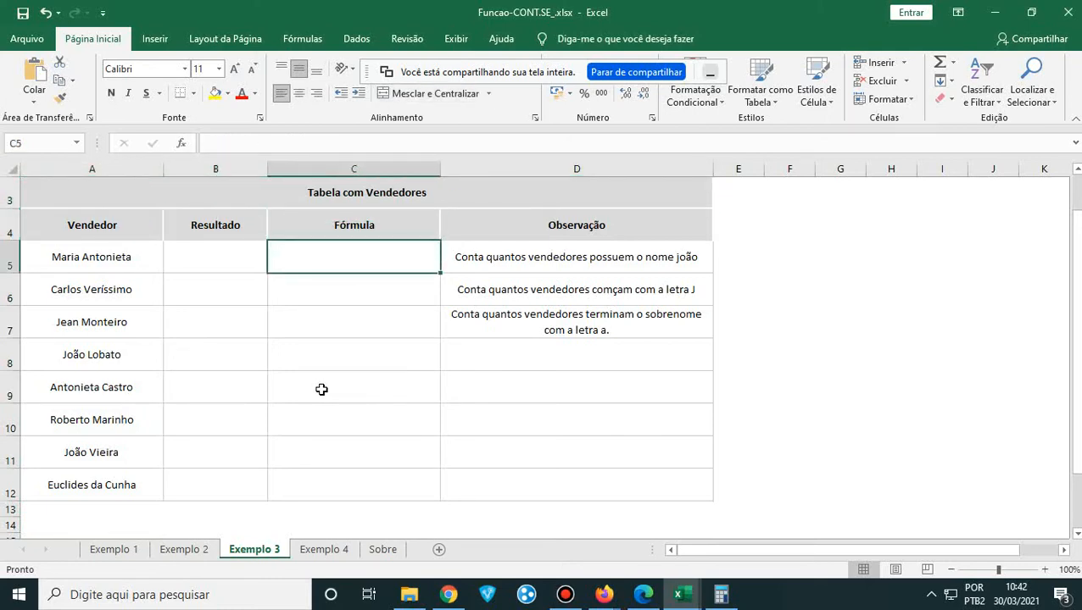
type("=CONT")
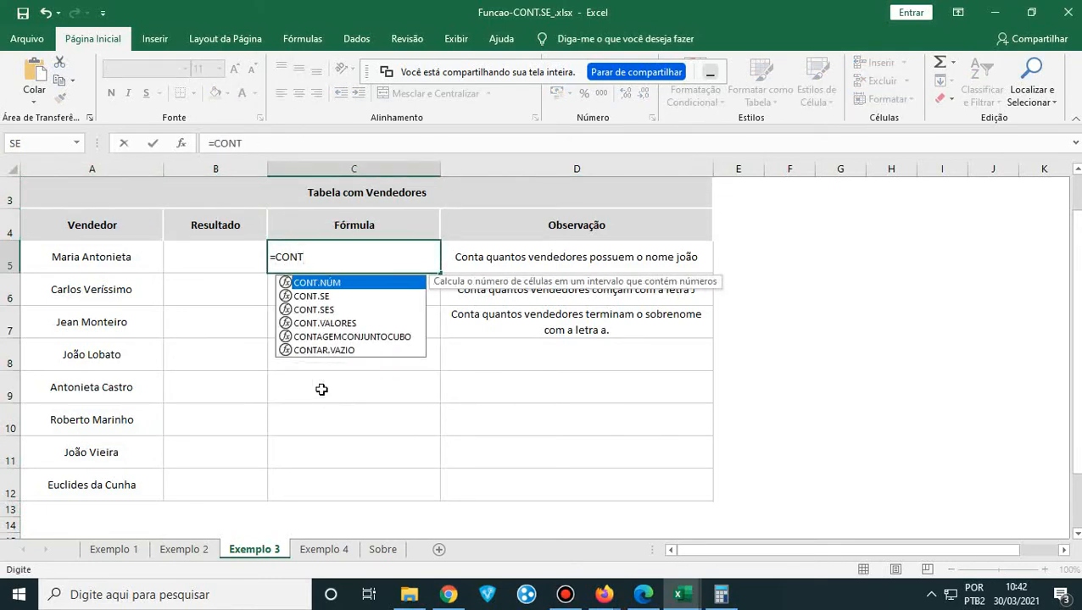
scroll(321, 389, "up", 1)
double_click(392, 362)
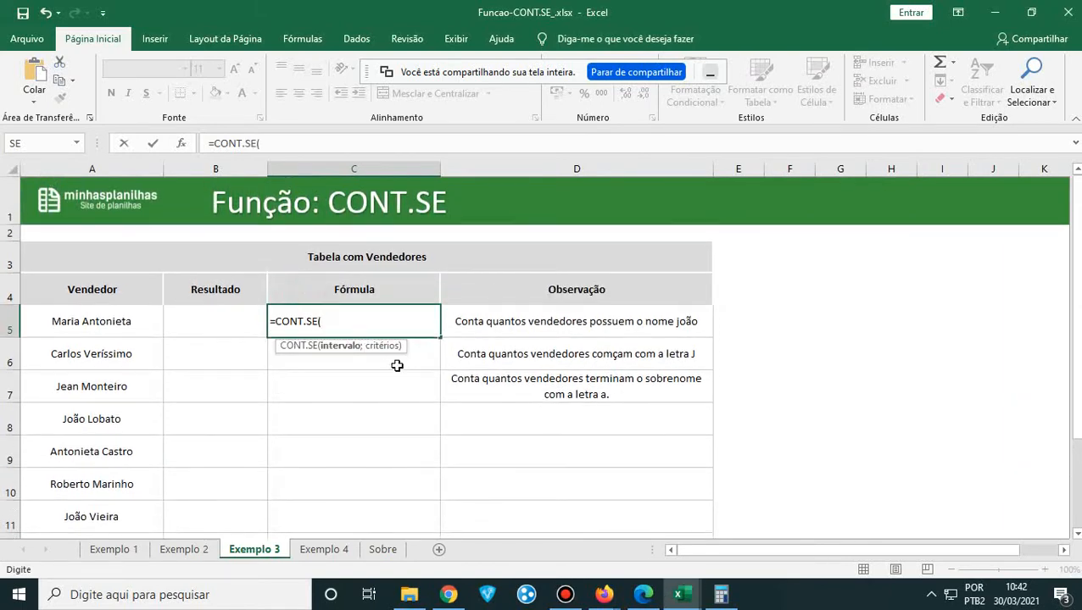
left_click_drag(133, 320, 91, 430)
scroll(138, 433, "up", 1)
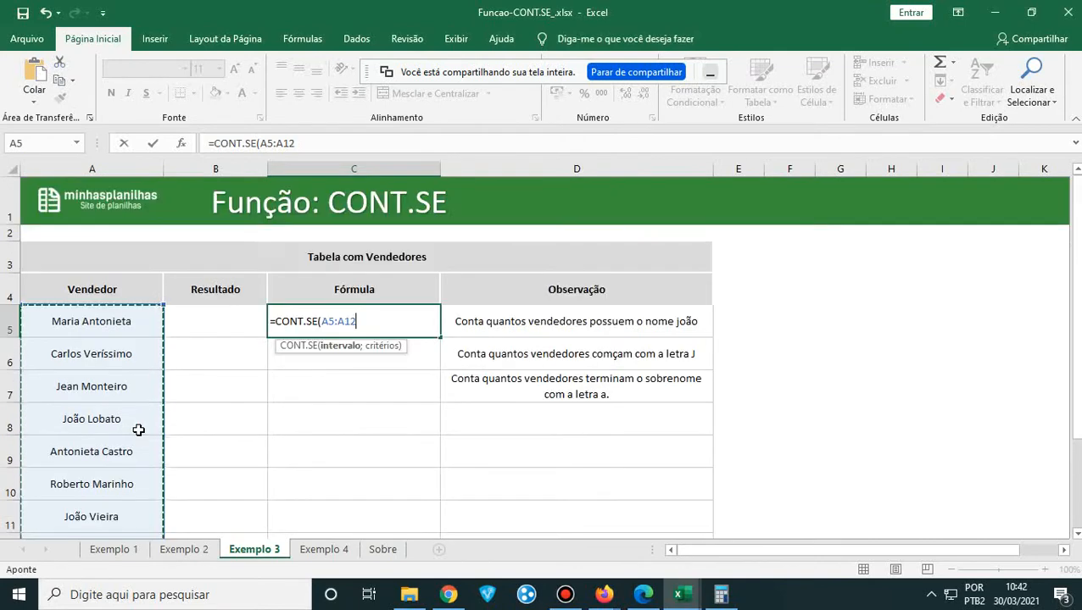
type(";")
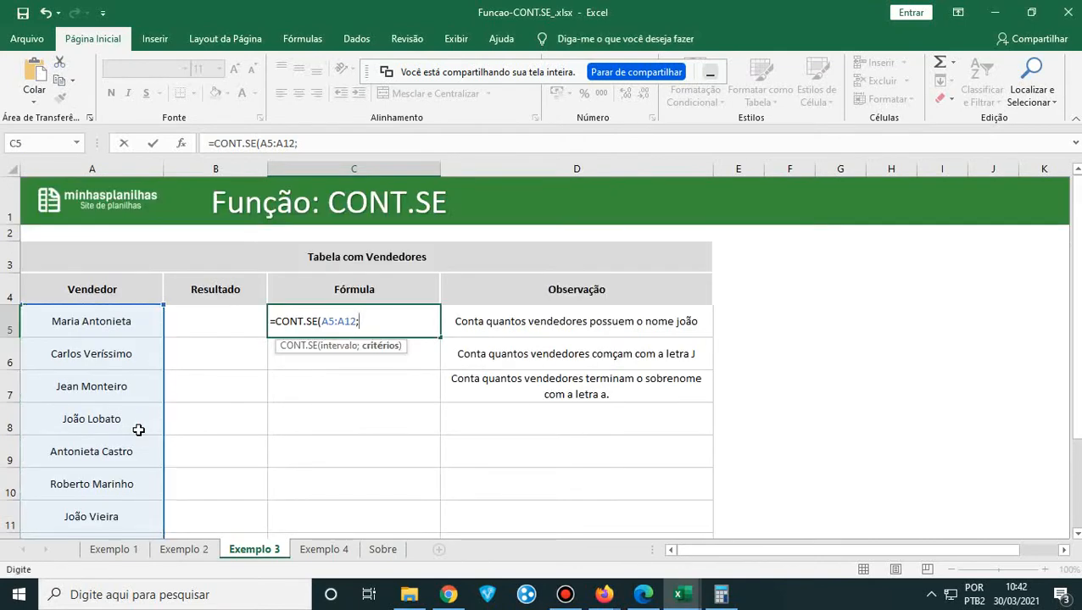
- Complete the C5 formula with the first name mentioned in the D5 observation as a quoted criterion, without wildcards
type("\"j")
key("BackSpace")
type("João\")")
key("Return")
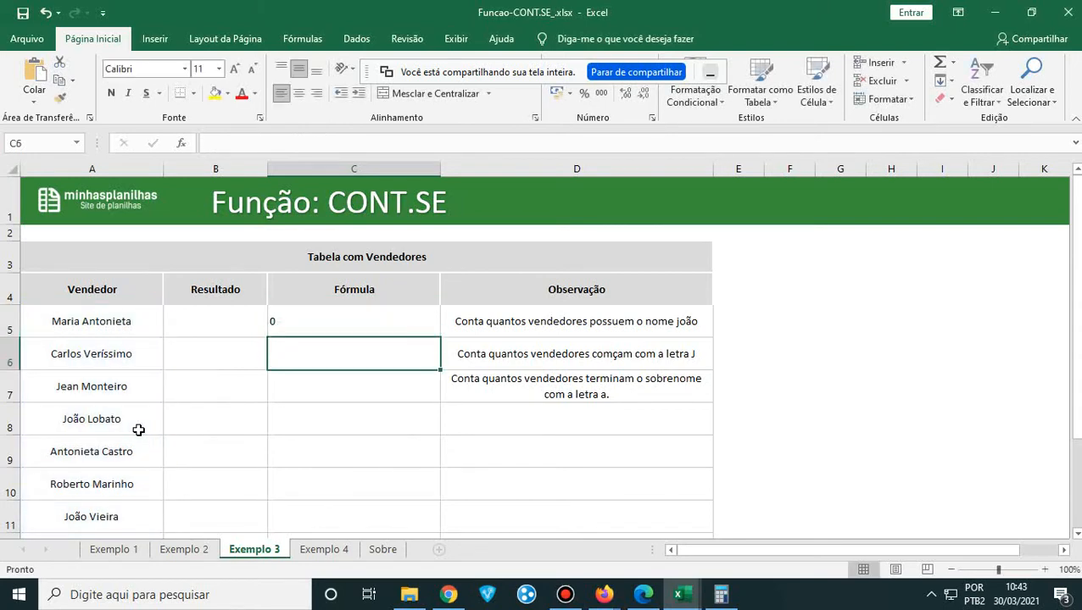
- Check the C5 result against the sellers in A8 and A11, and add * wildcards before and after the name in its criterion
key("Up")
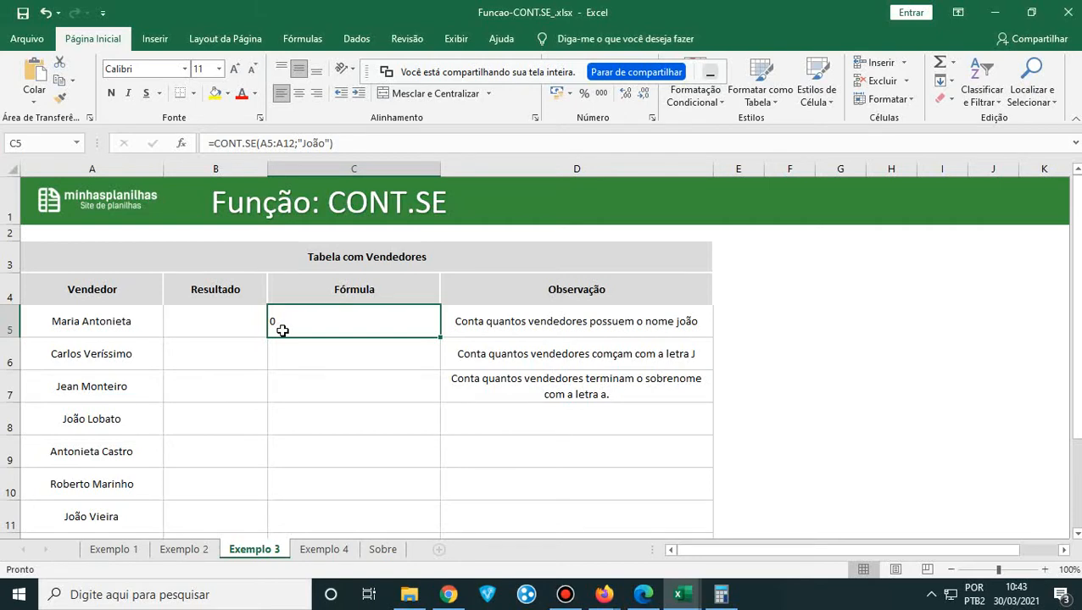
left_click(89, 359)
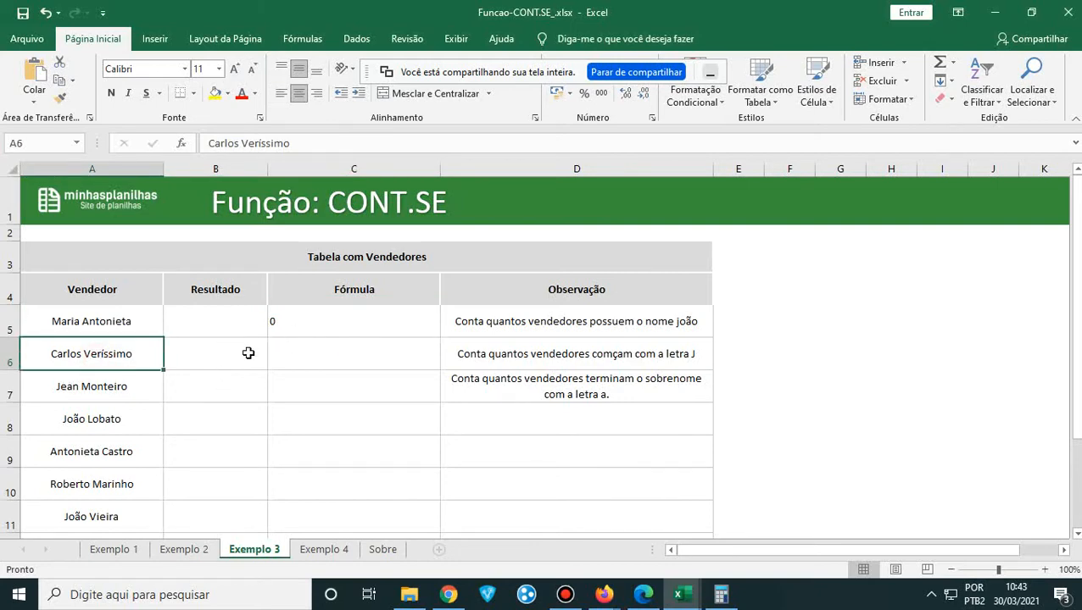
left_click(100, 420)
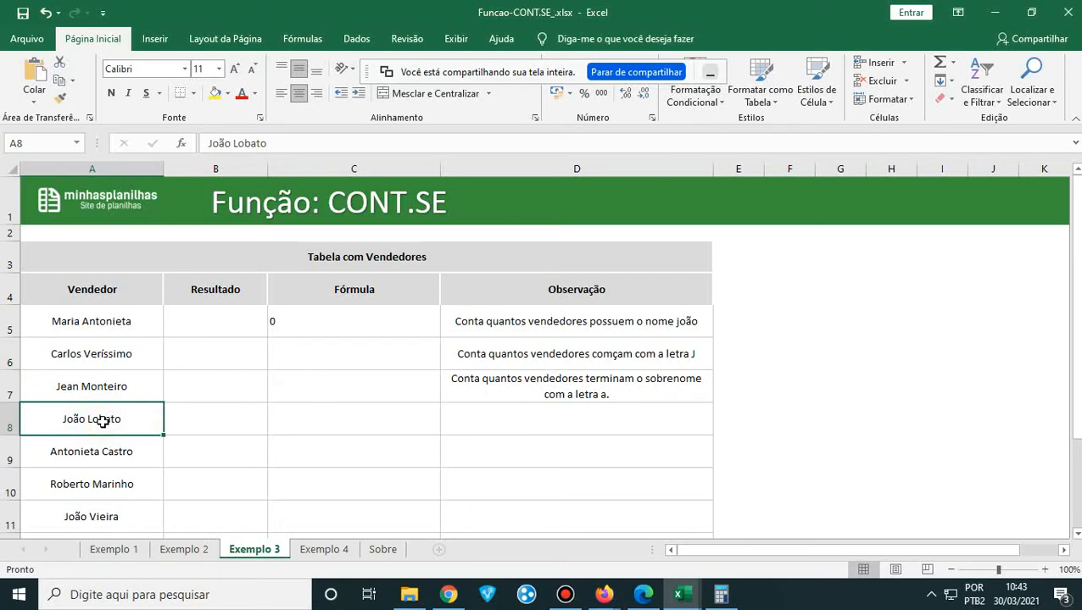
scroll(102, 422, "down", 1)
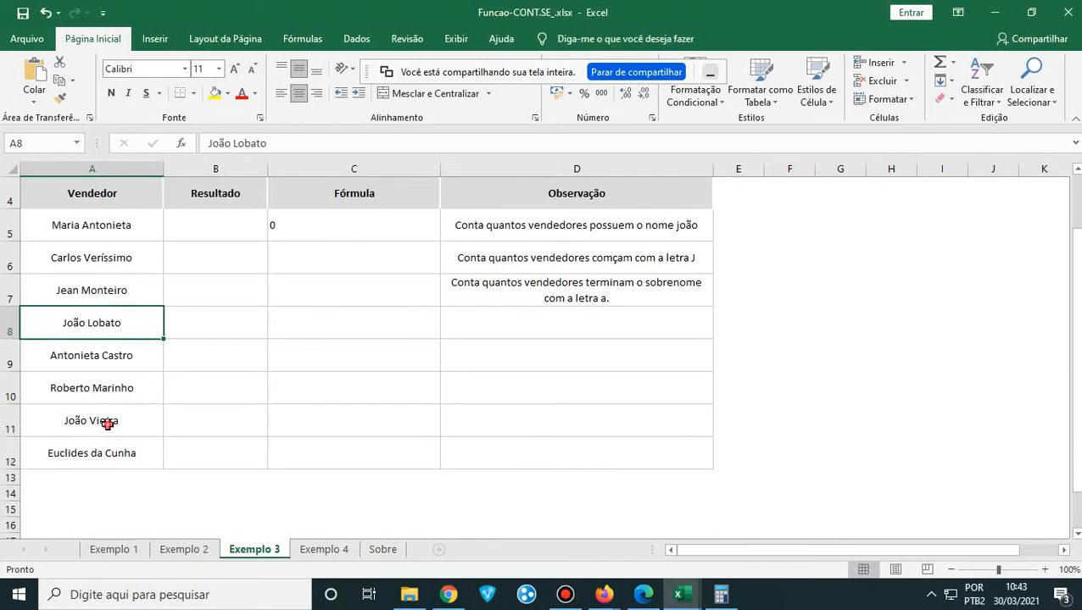
left_click(108, 424)
scroll(107, 424, "up", 1)
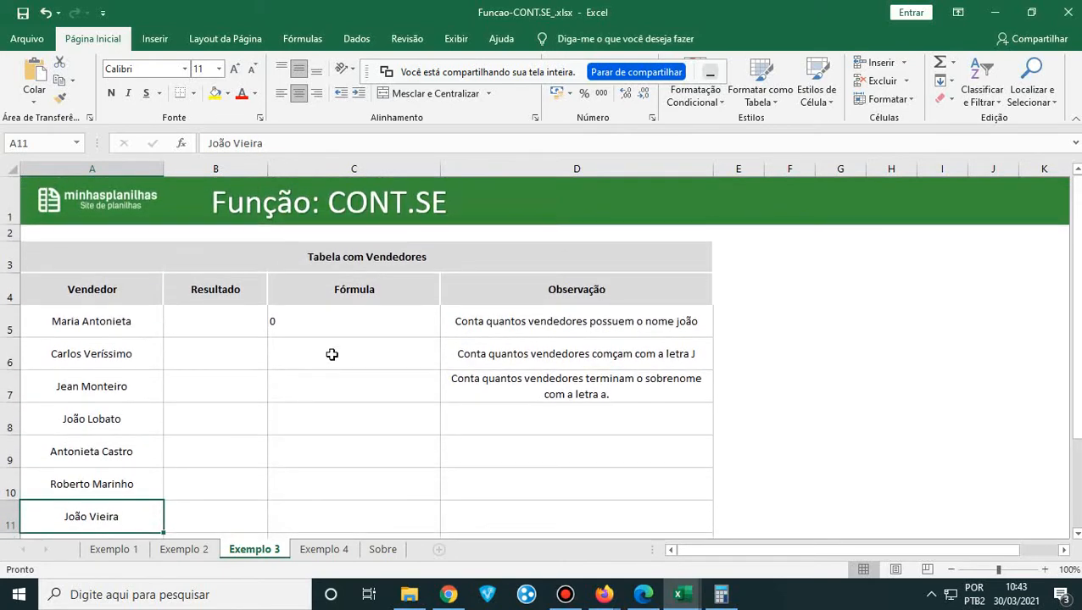
left_click(333, 329)
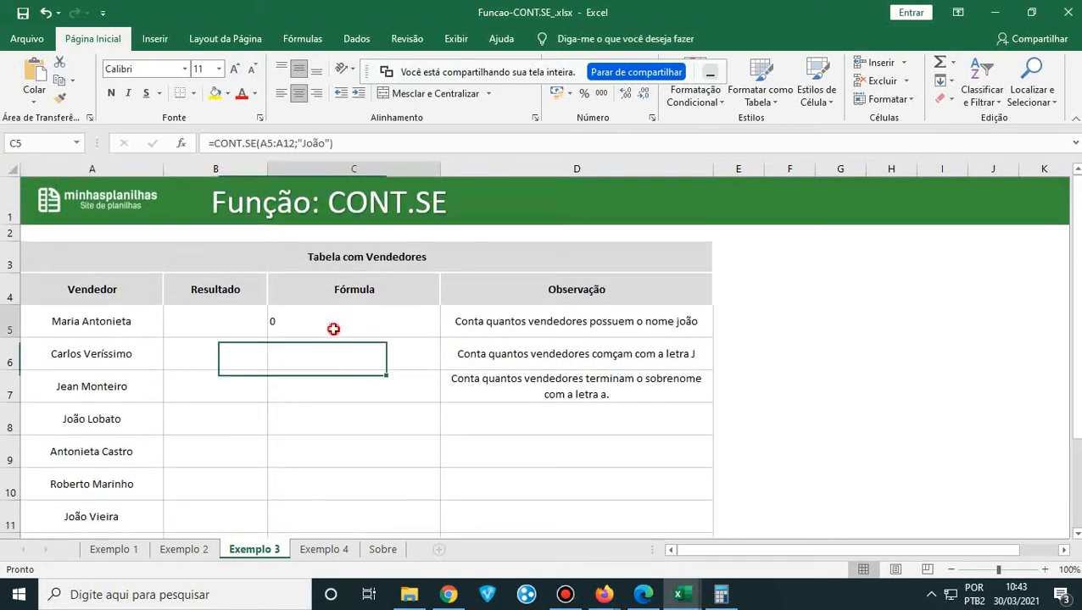
left_click(304, 143)
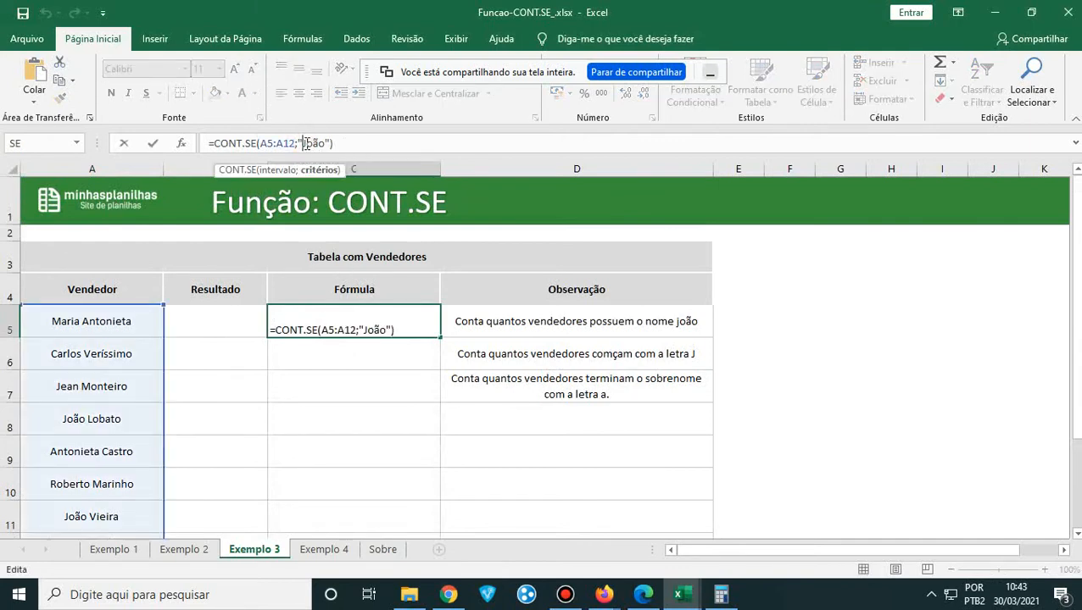
type("*")
key("Right")
key("Right")
key("Right")
key("Right")
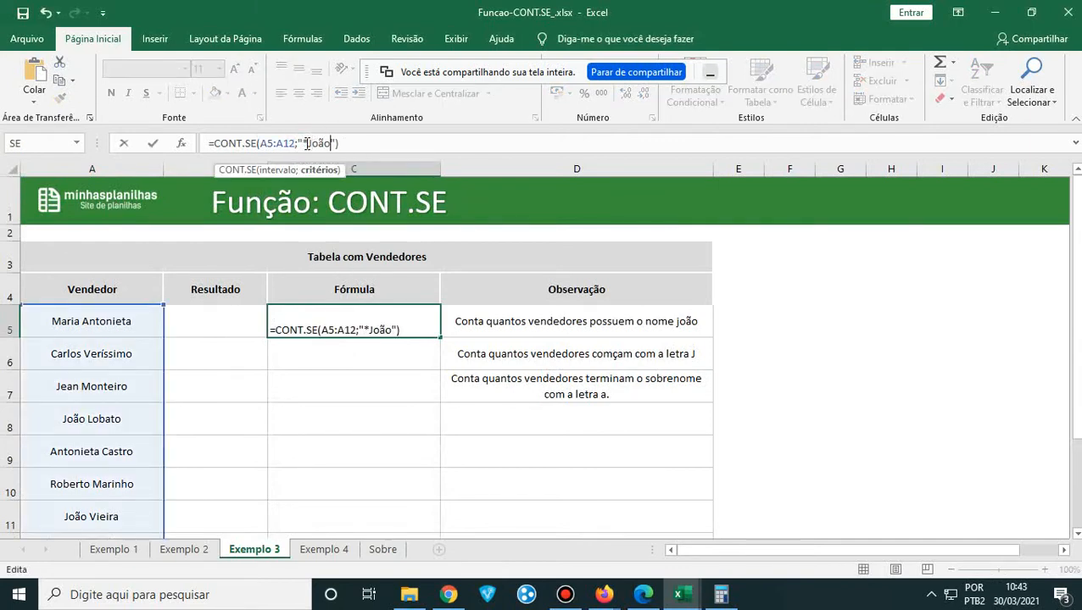
type("*")
key("Return")
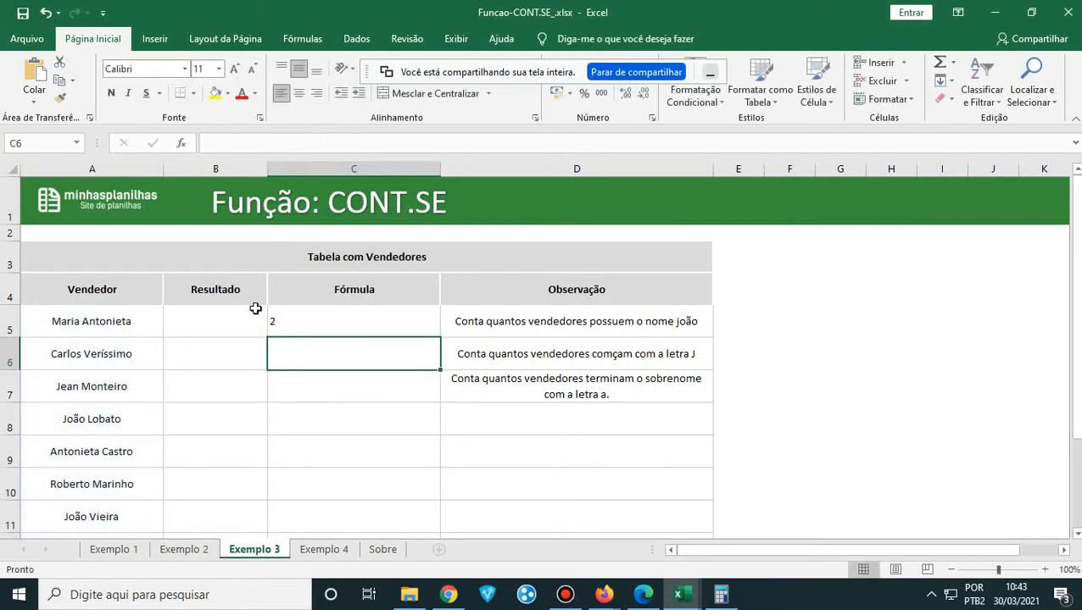
- Compare the updated C5 count with the matching seller names in A8 and A11
left_click(88, 423)
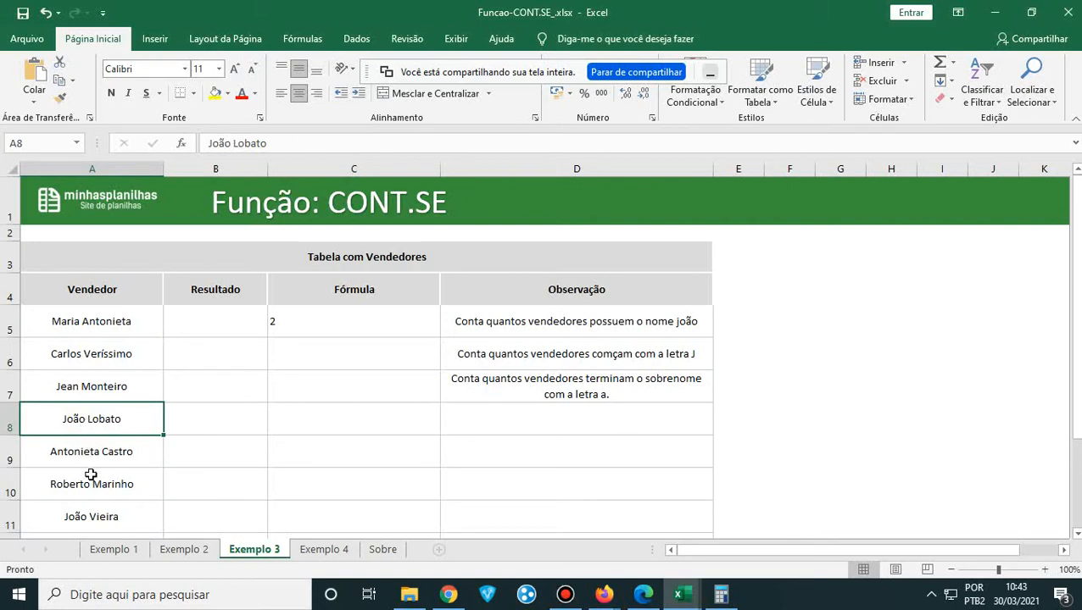
scroll(89, 475, "down", 1)
left_click(91, 421)
scroll(114, 431, "up", 1)
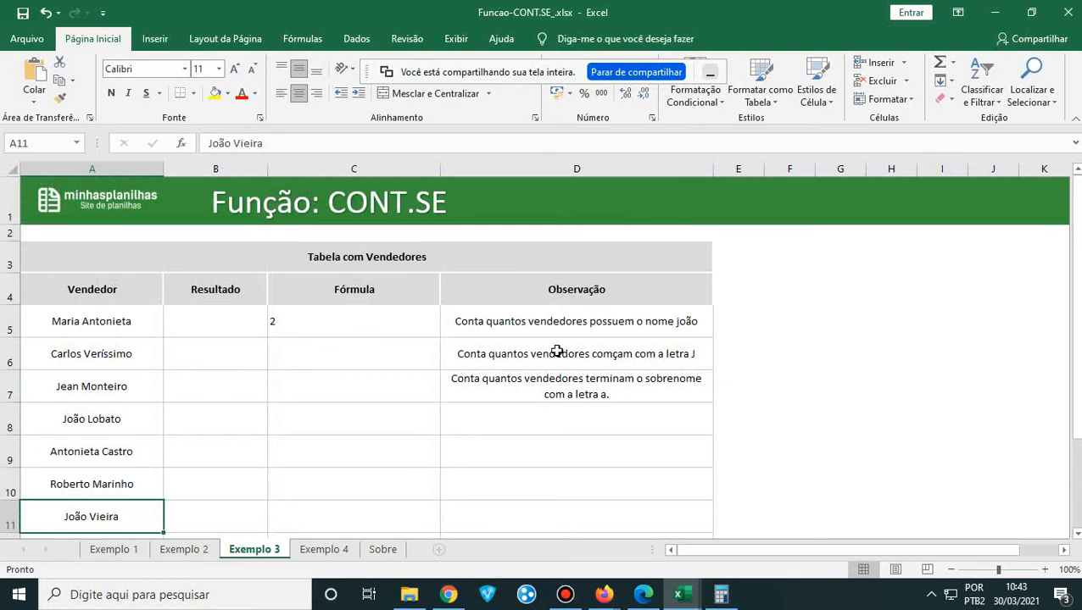
- Start a CONT.SE formula in C6 of the Fórmula column with the seller range A5:A12 as its interval
left_click(314, 362)
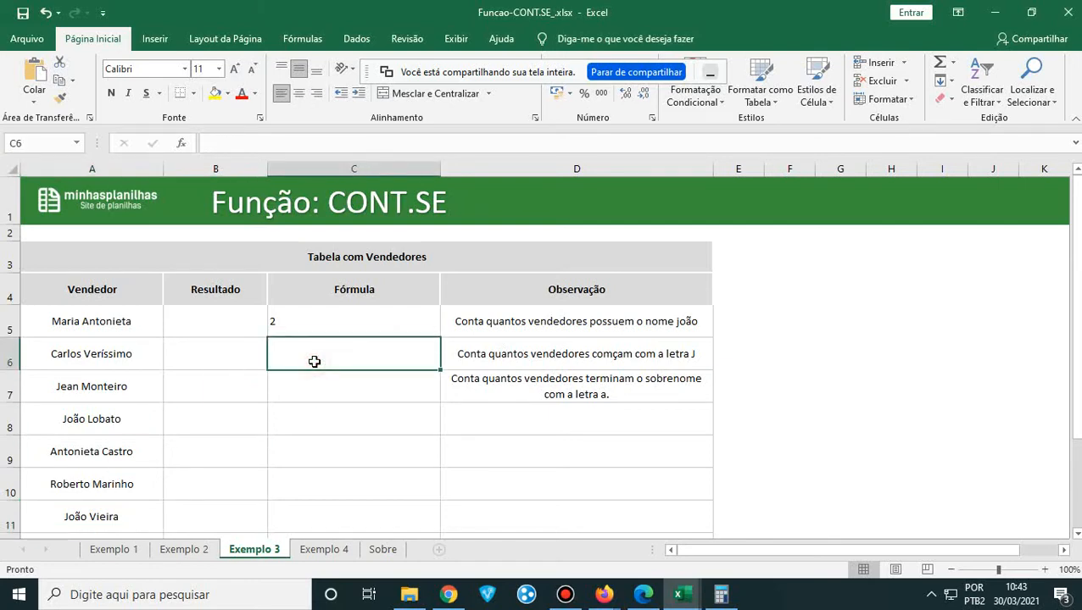
type("cont")
key("BackSpace")
key("BackSpace")
key("BackSpace")
key("BackSpace")
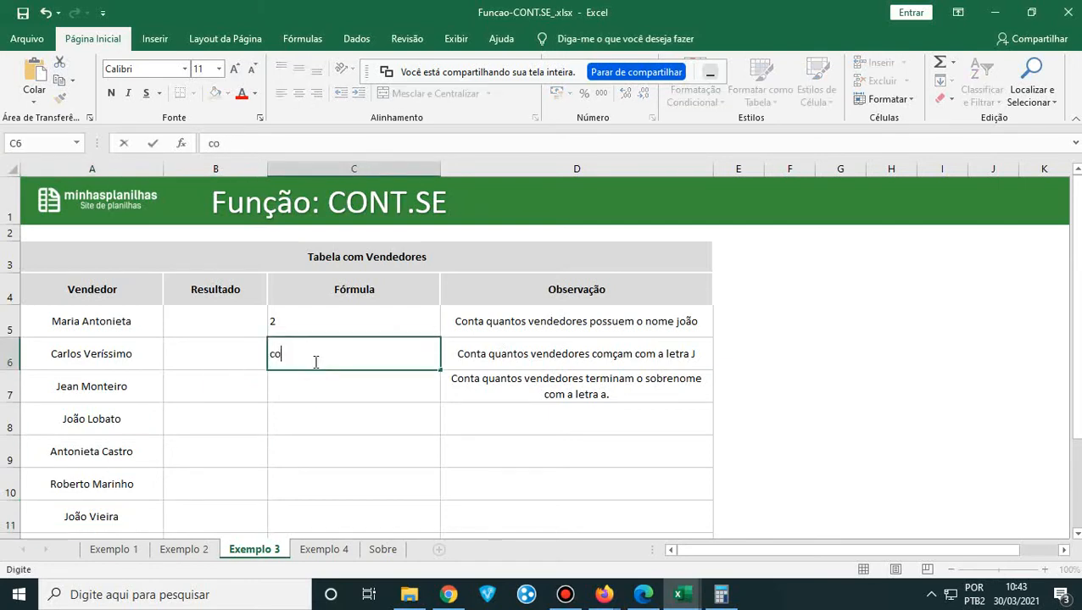
type("=cont")
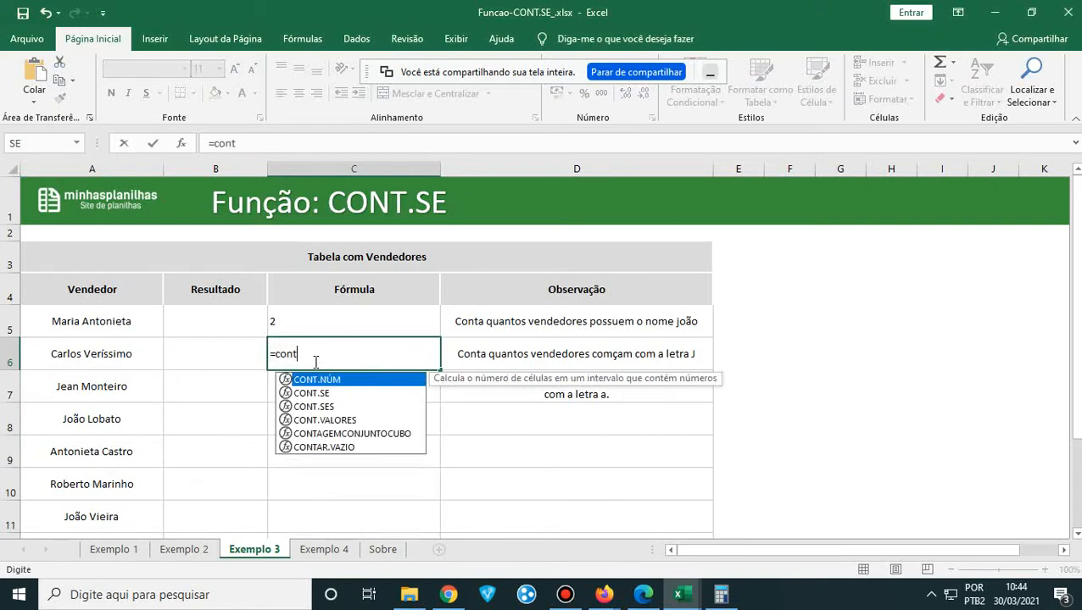
double_click(315, 393)
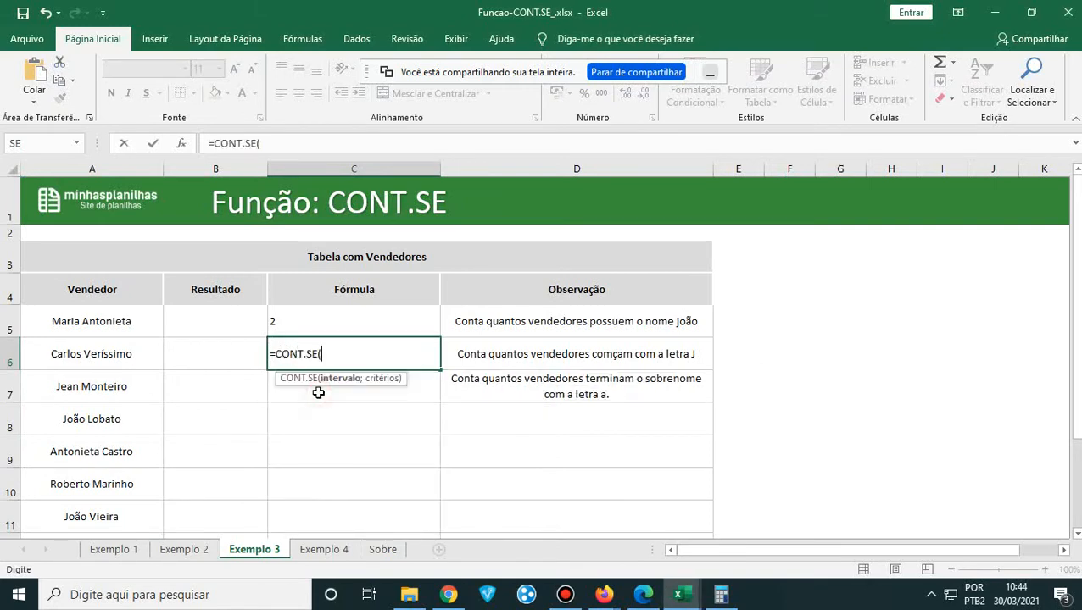
left_click(109, 327)
left_click_drag(108, 327, 87, 500)
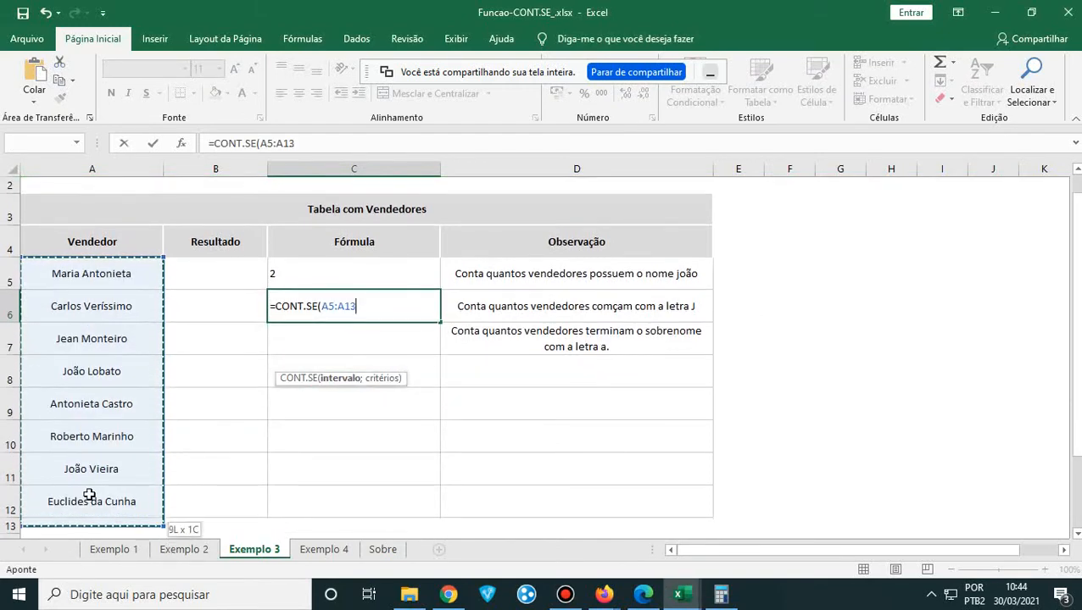
type(";")
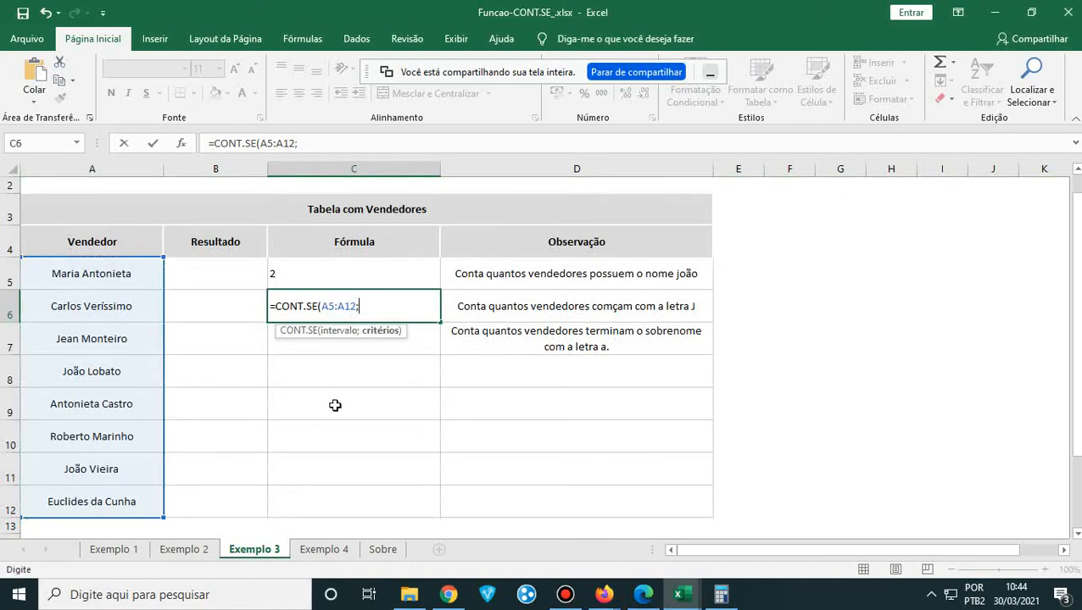
- Complete the C6 formula with "J" as its quoted criterion, without wildcards
type("\"J")
type("\")")
key("Return")
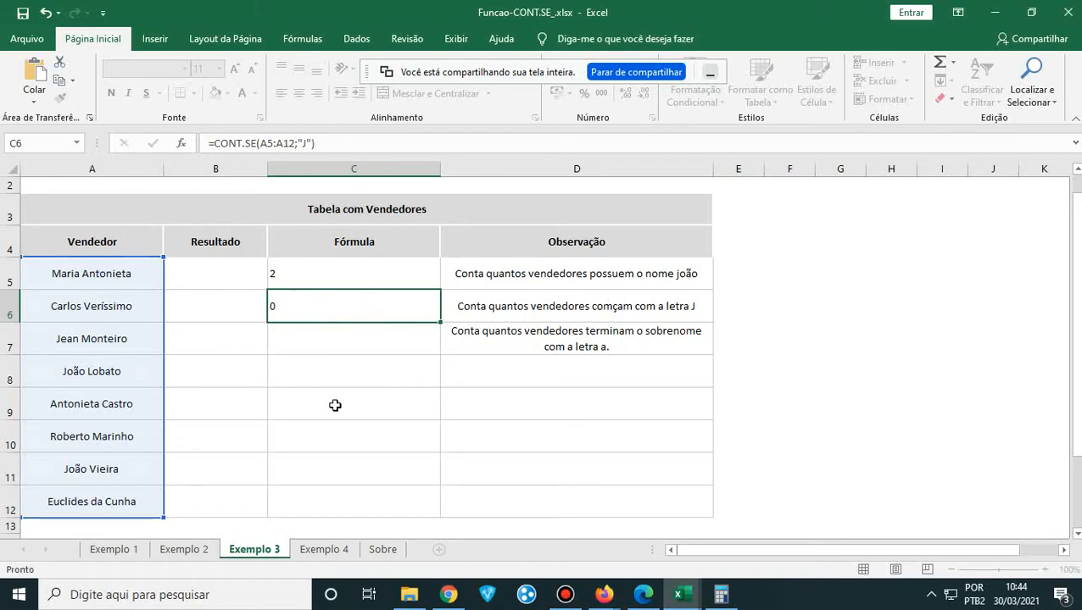
- Check the C6 result against the seller names in column A that begin with J
left_click(327, 310)
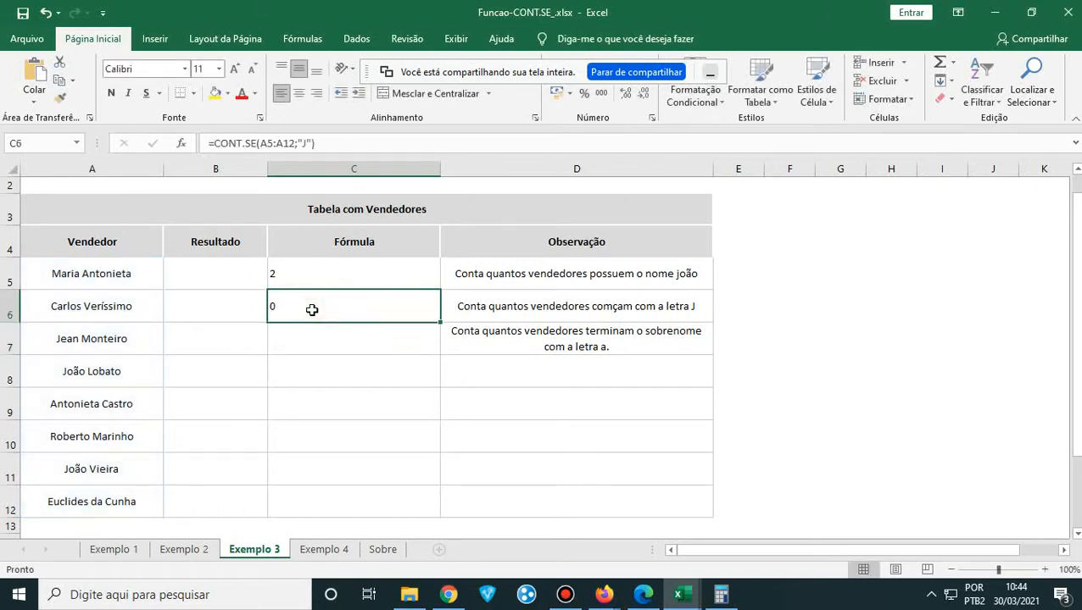
left_click(126, 280)
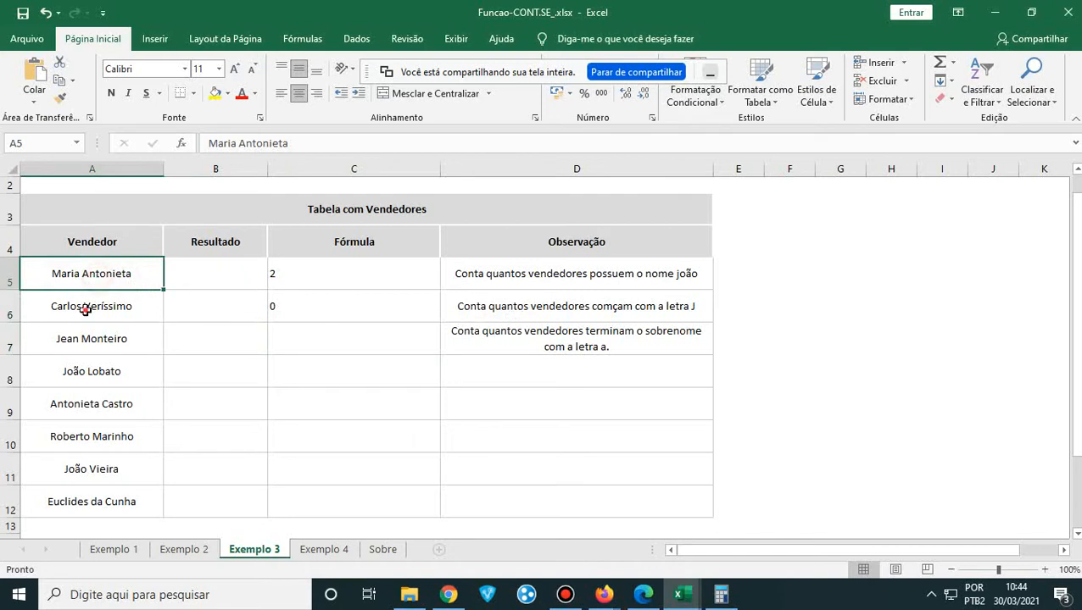
left_click(81, 347)
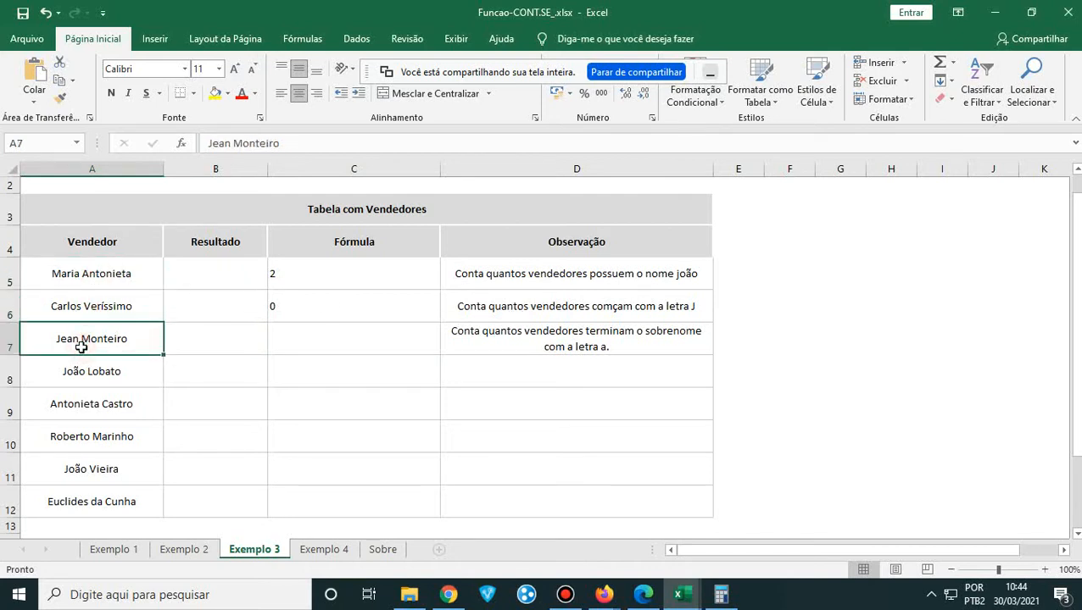
left_click(82, 380)
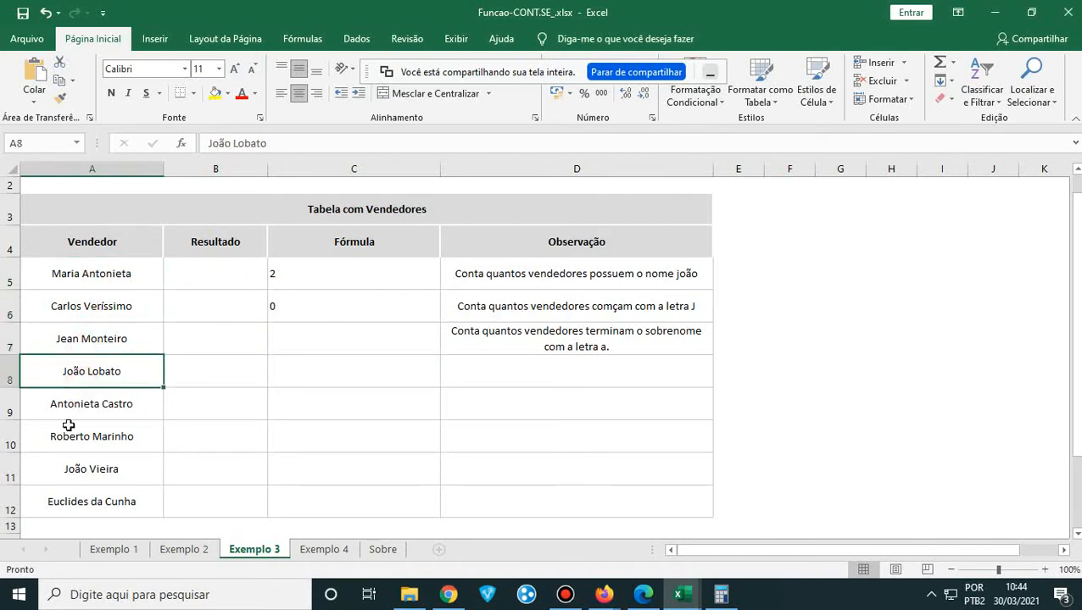
left_click(74, 464)
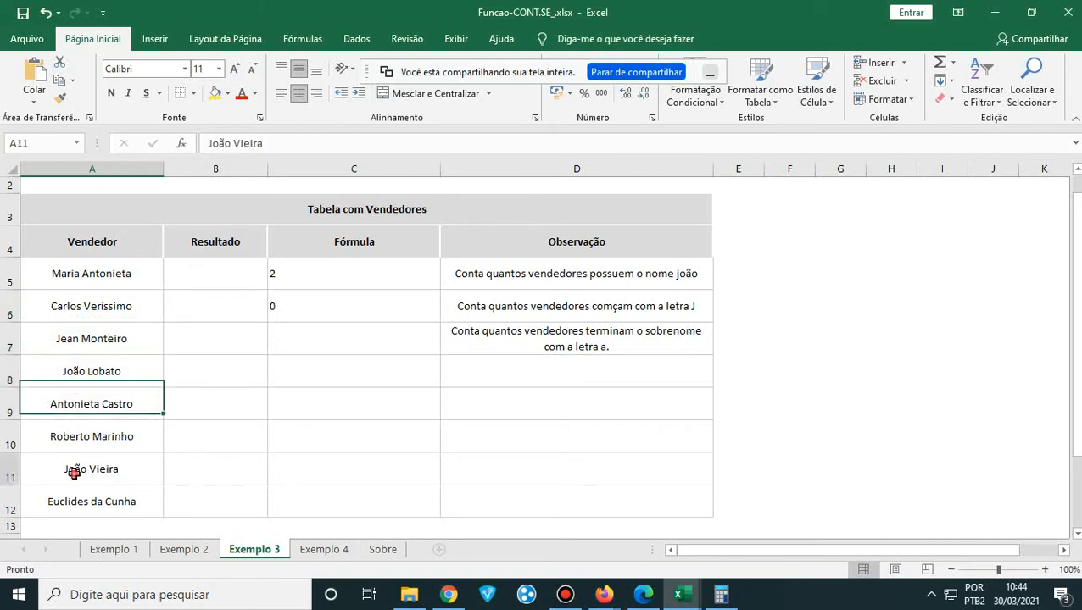
- Try a * wildcard before J in the C6 formula's criterion
left_click(298, 311)
double_click(280, 307)
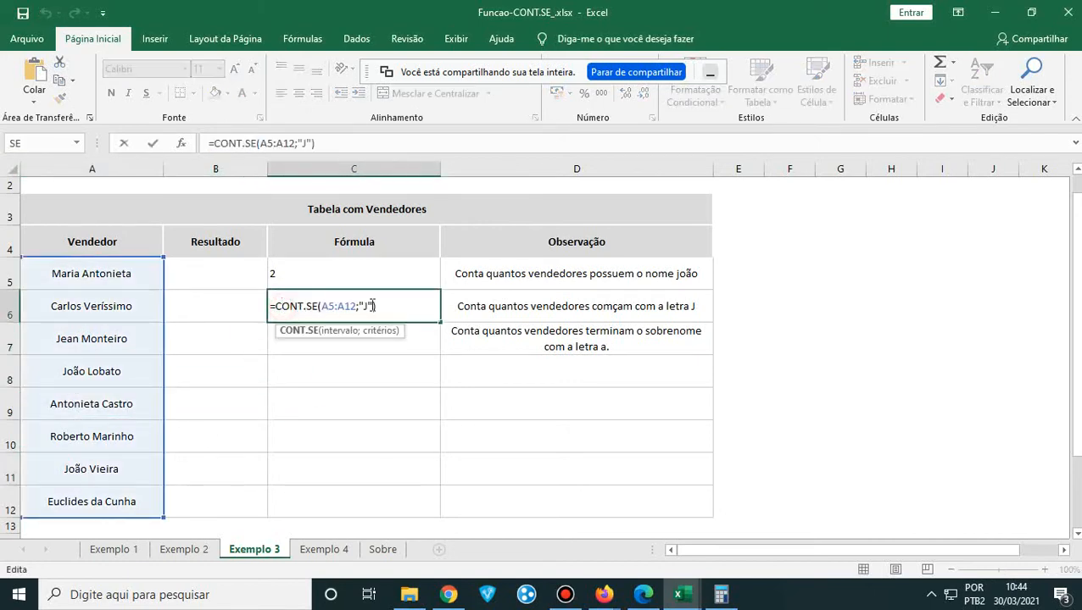
left_click(363, 307)
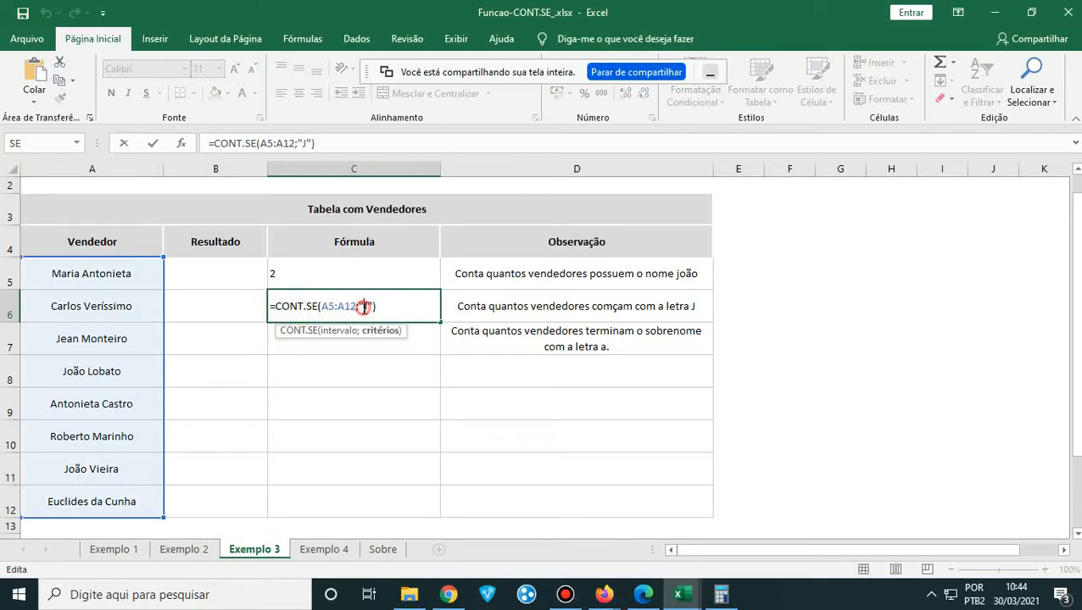
type("*")
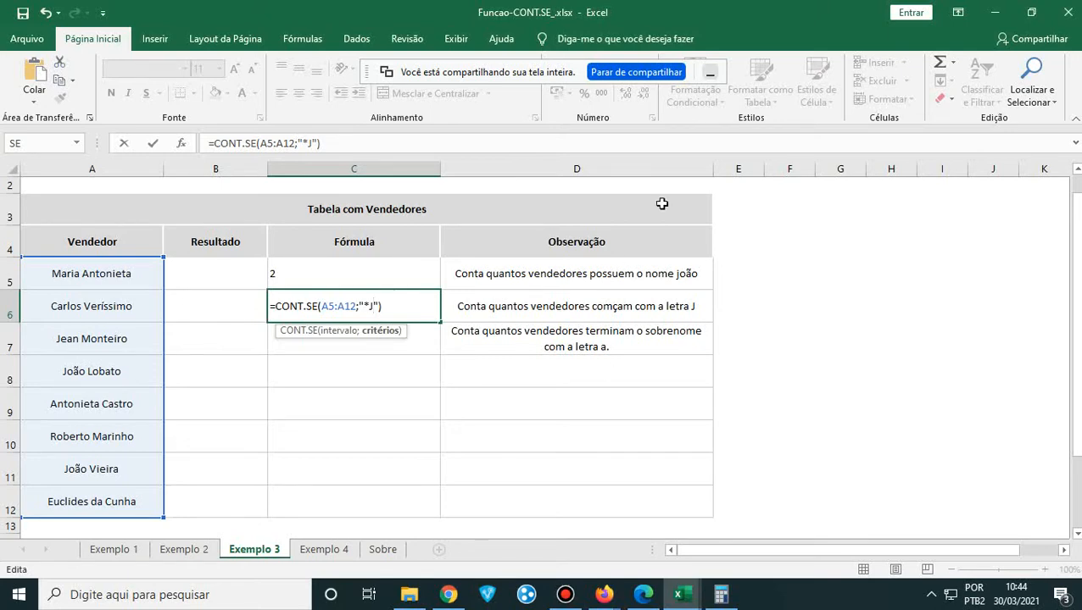
- Hide the screen-sharing notice and discard the pending edit of the C6 formula
left_click(709, 73)
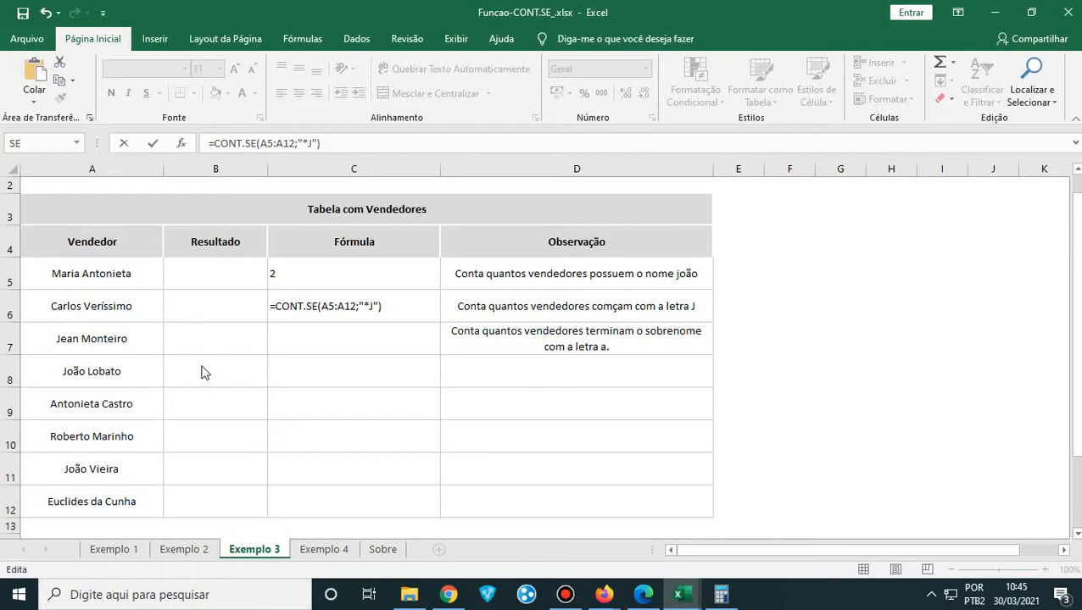
left_click(335, 346)
key("Escape")
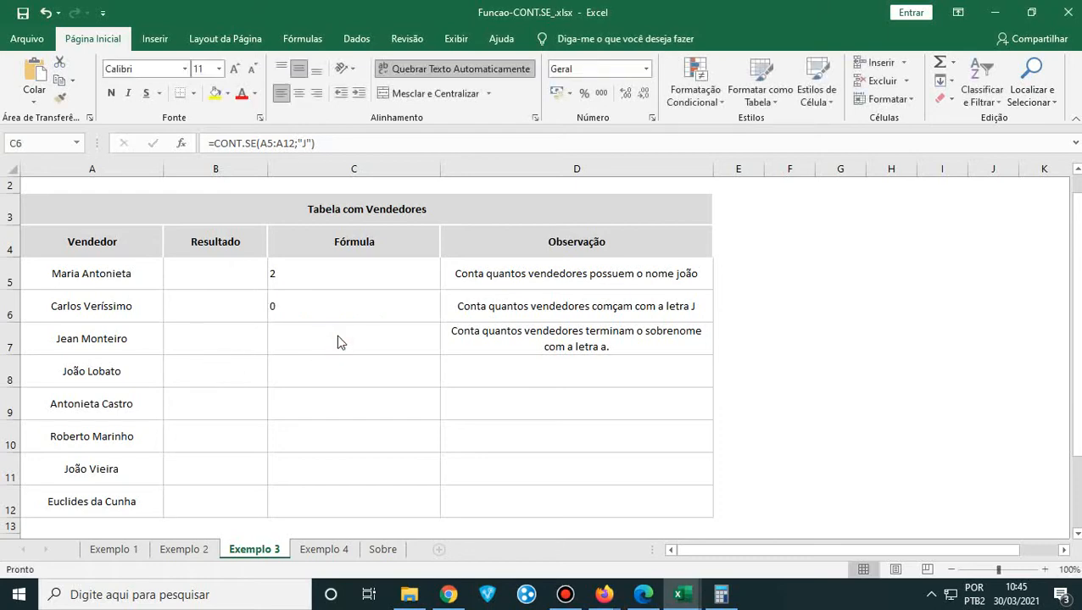
left_click(326, 340)
left_click(313, 350)
left_click(298, 382)
left_click(89, 472)
key("super")
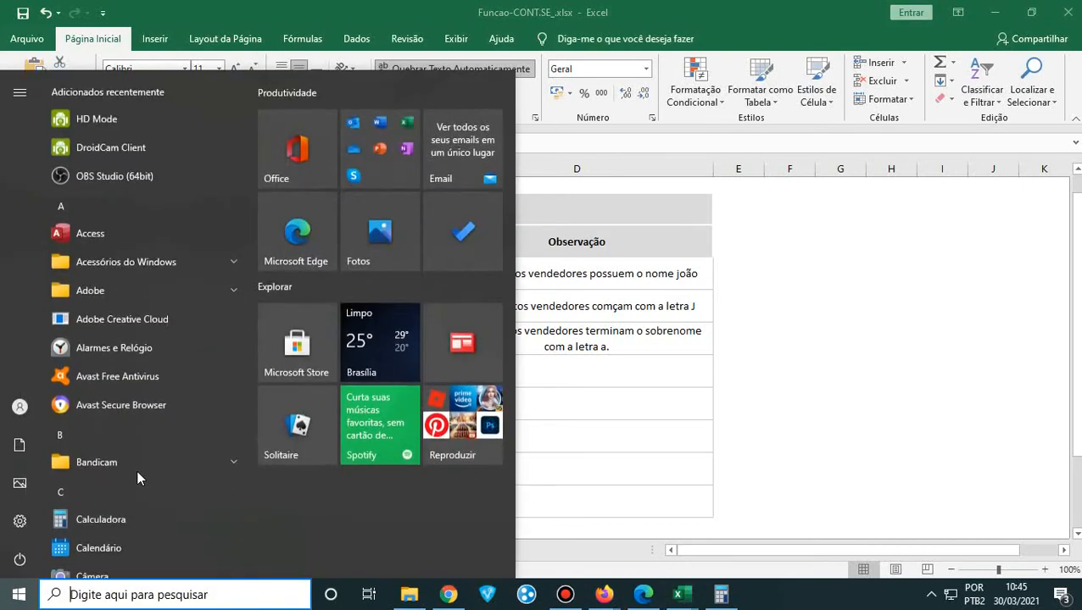
key("super")
left_click(523, 454)
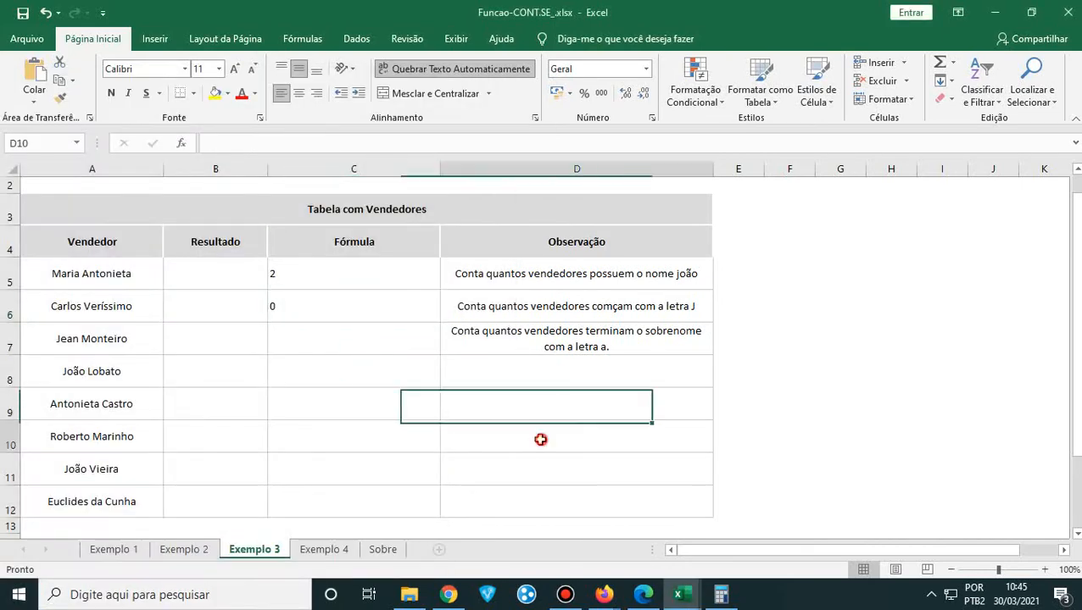
- Replace the seller in A11 with a compound name that has the C5 search name in second position
double_click(85, 471)
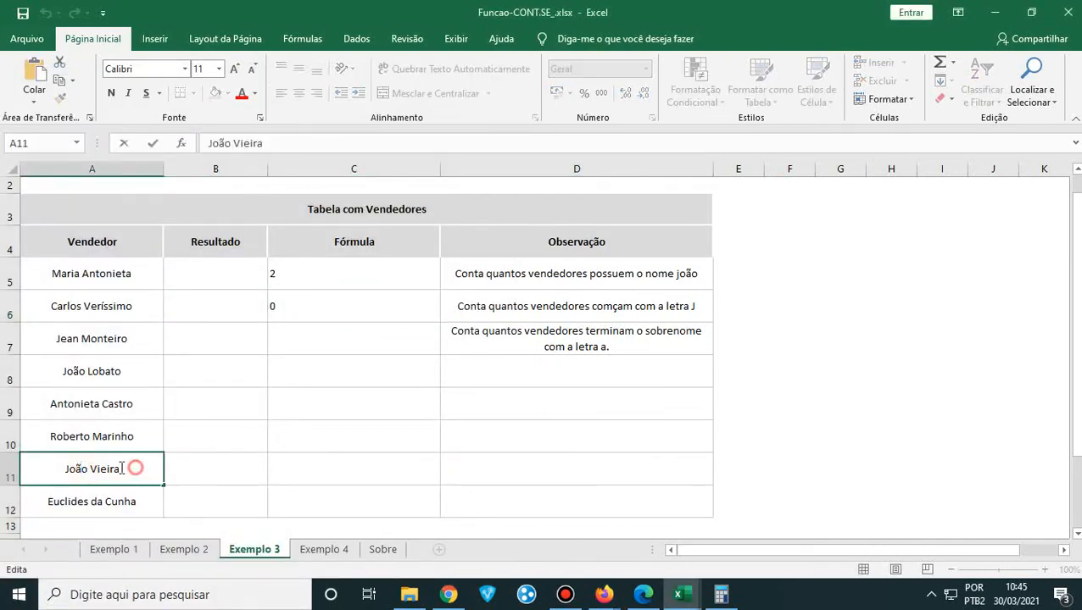
left_click_drag(135, 469, 43, 466)
type("mAM")
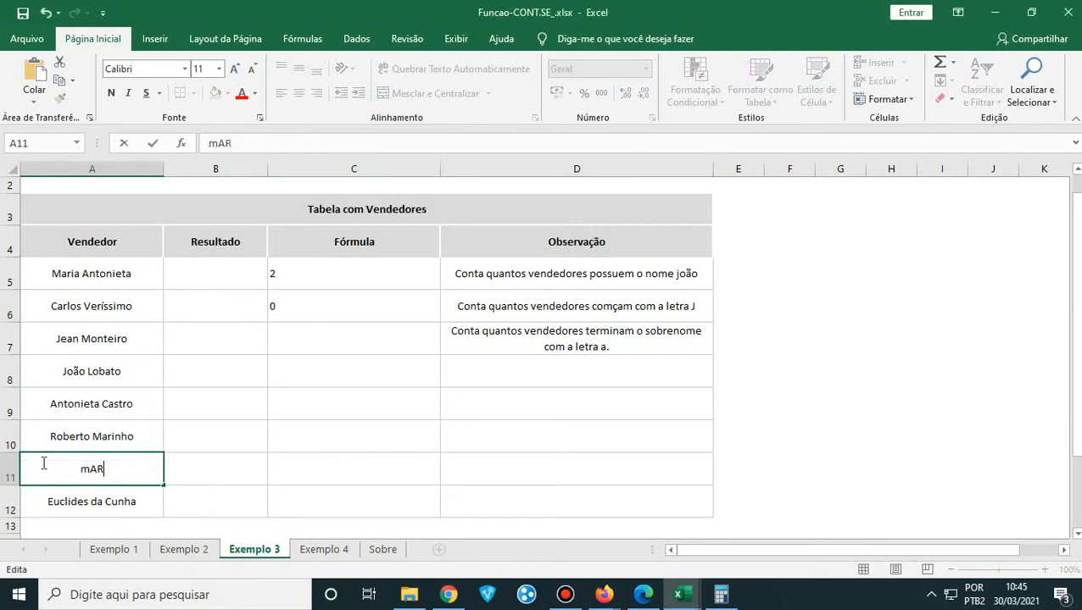
key("BackSpace")
key("BackSpace")
key("BackSpace")
type("Maria Jo")
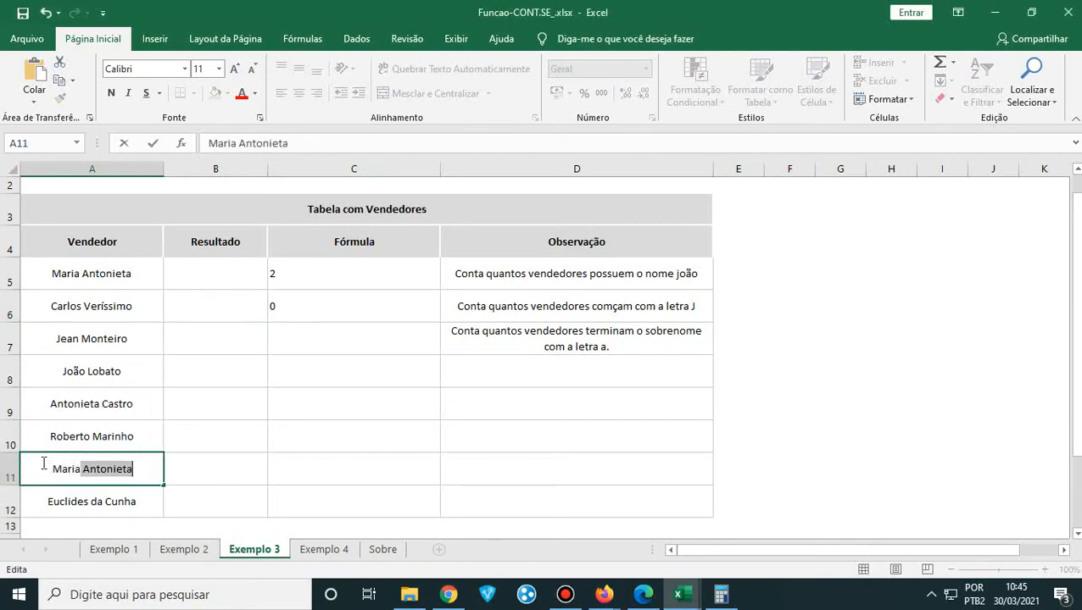
key("BackSpace")
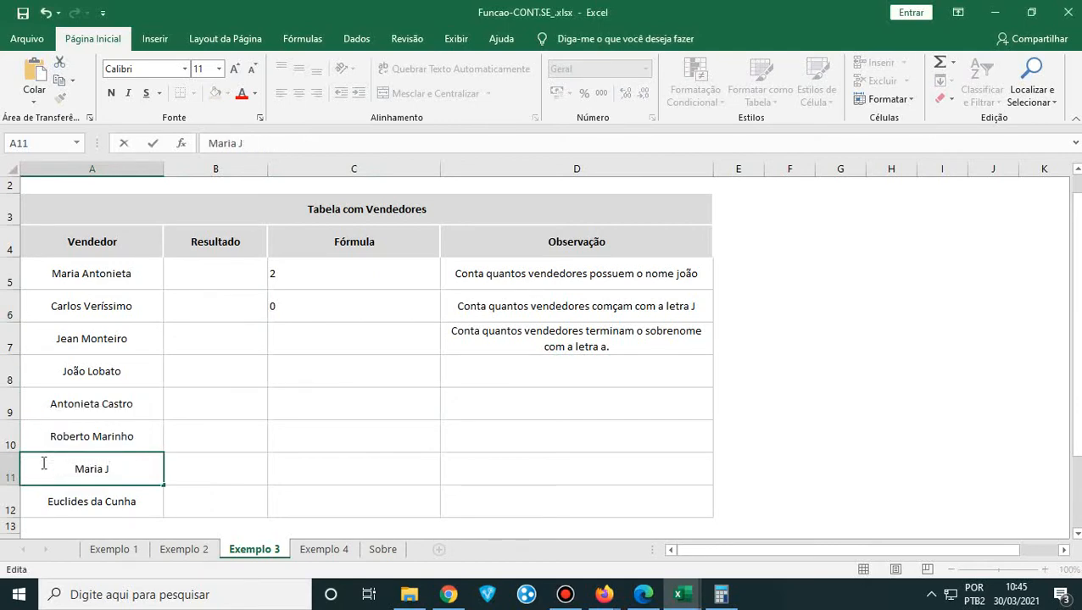
type("oão")
key("Return")
left_click(41, 463)
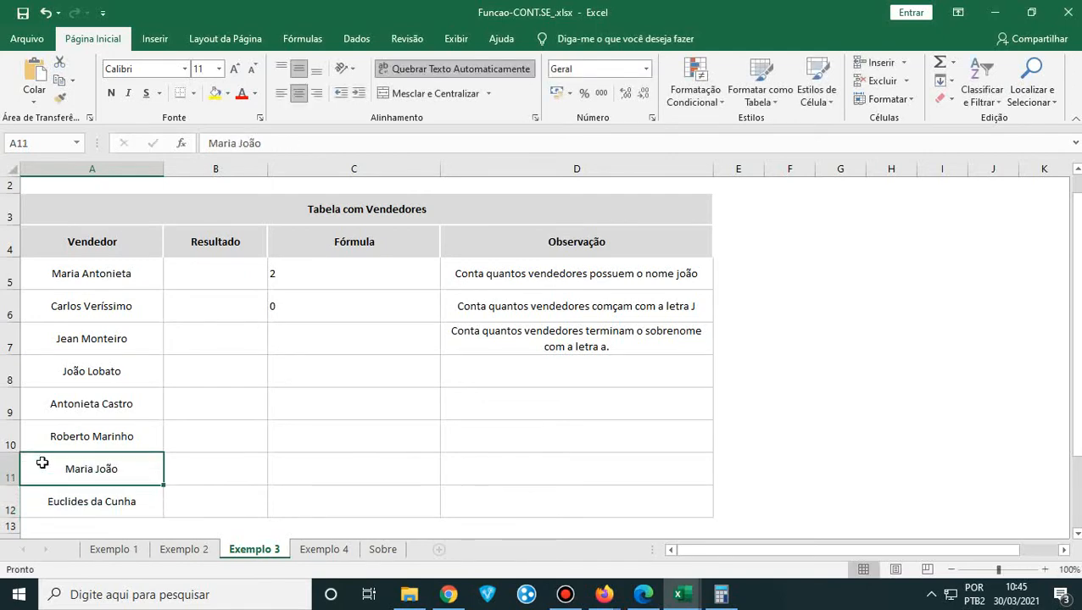
- Compare the C5 count and its wildcard criterion with the changed seller name in A11
key("Right")
key("Right")
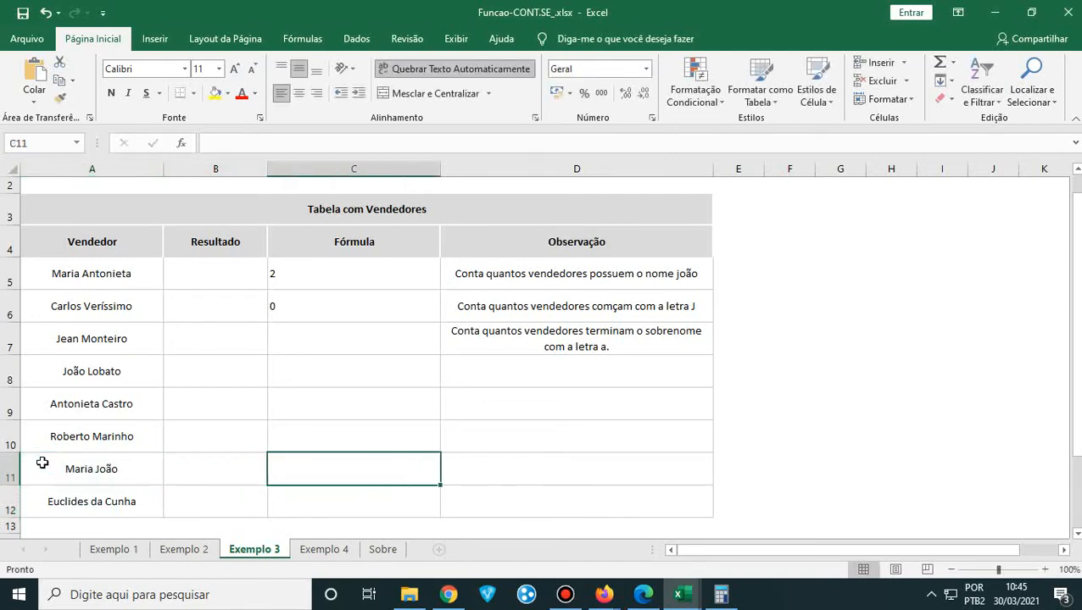
key("Up")
key("Up")
key("Up")
key("Up")
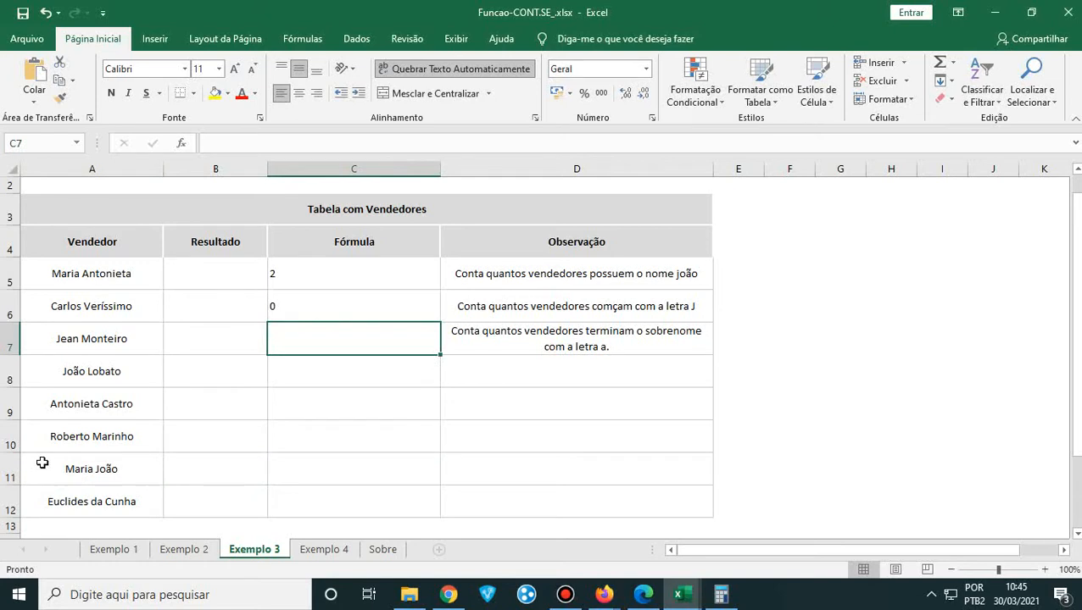
key("Up")
key("Up")
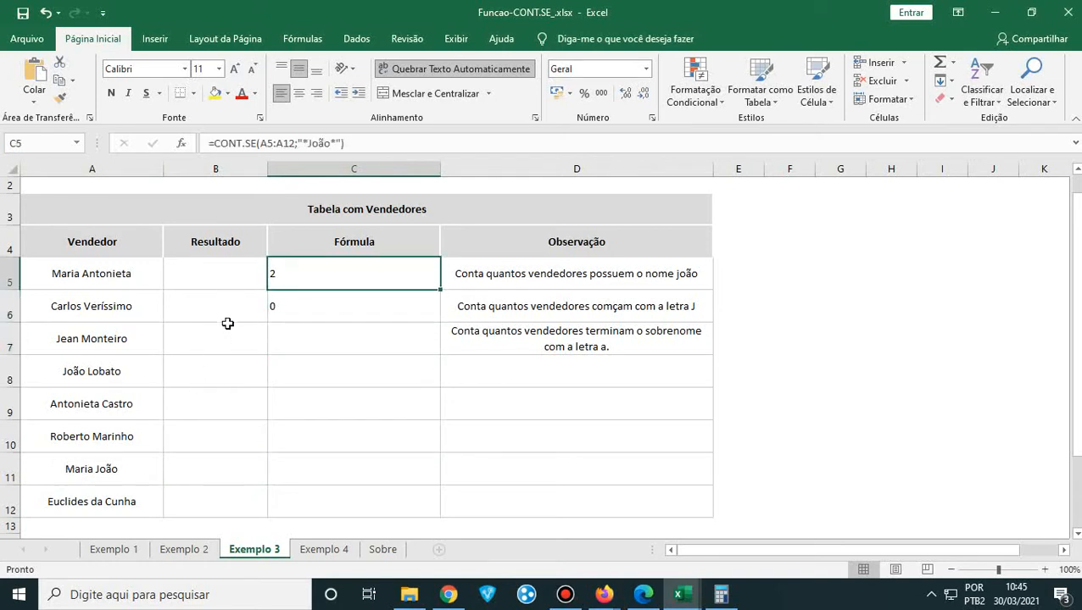
- Try the C5 formula without the dot in its function name, and undo that edit together with the A11 name change
double_click(306, 274)
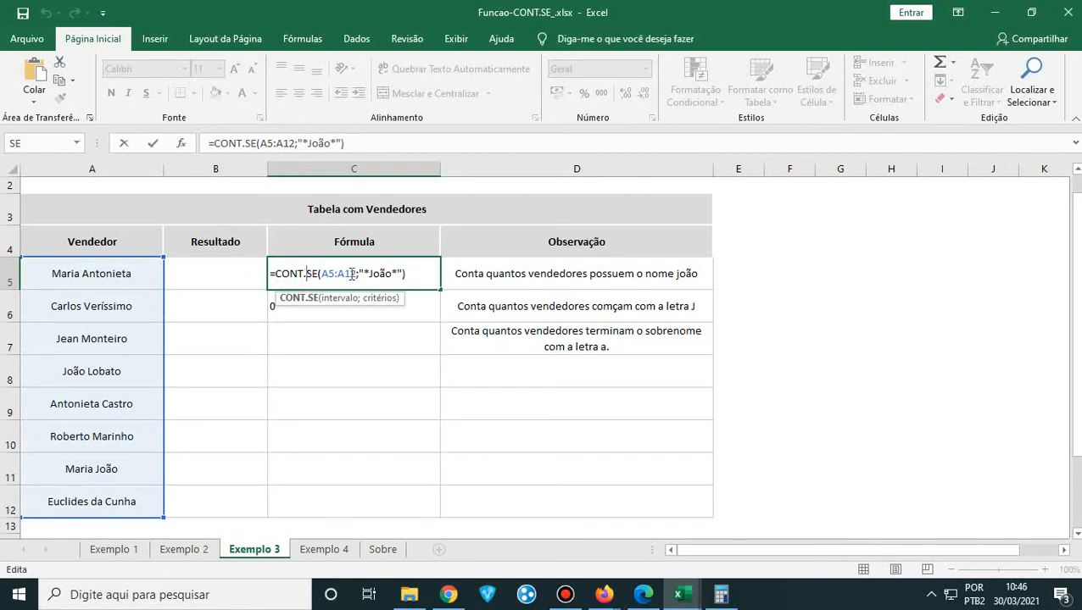
left_click(400, 273)
key("BackSpace")
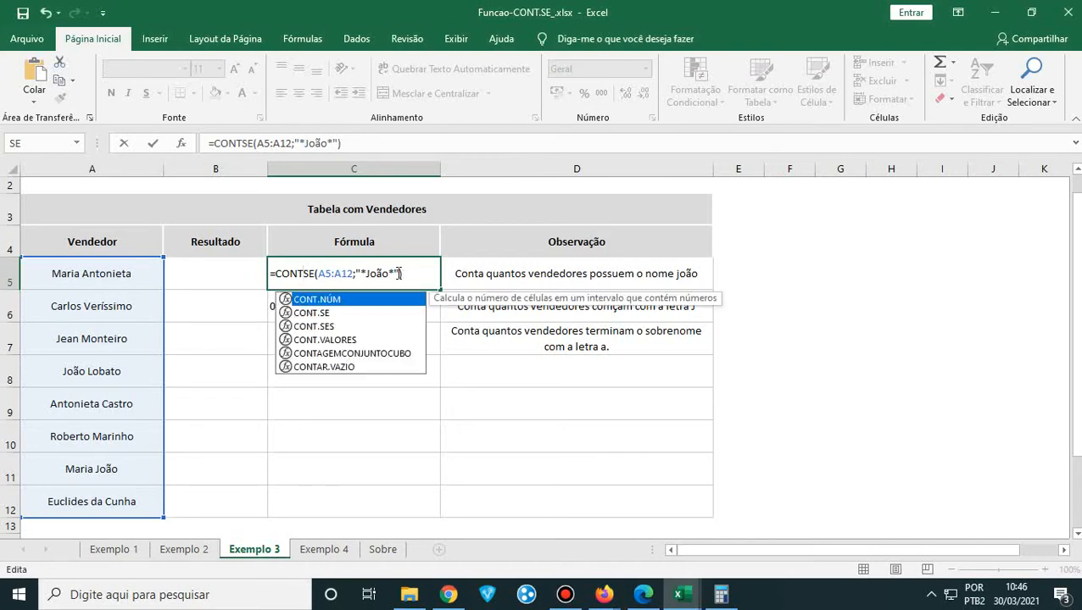
key("Escape")
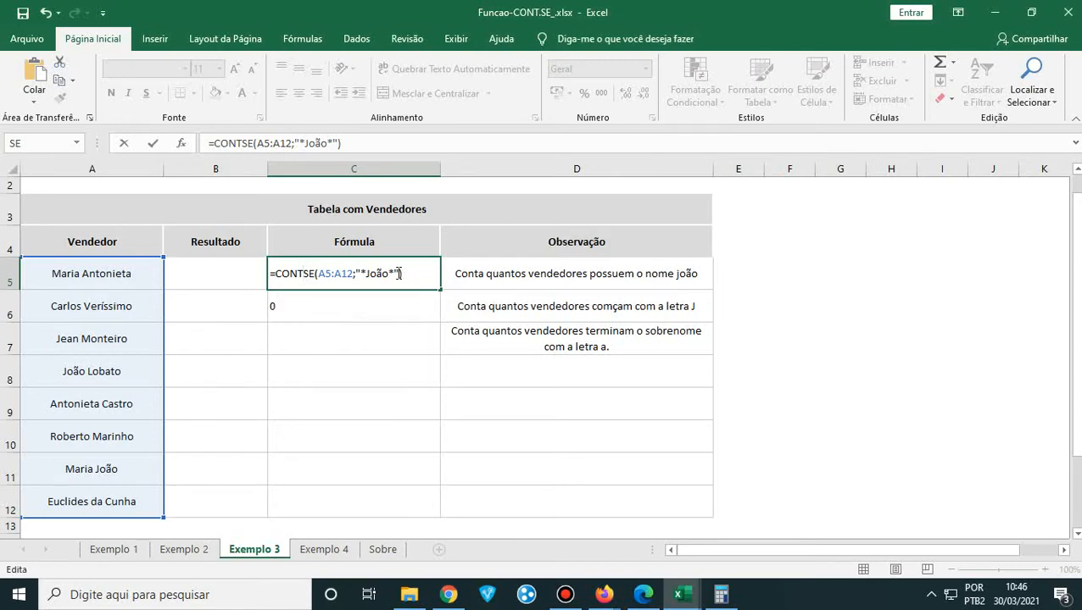
key("Return")
left_click(396, 279)
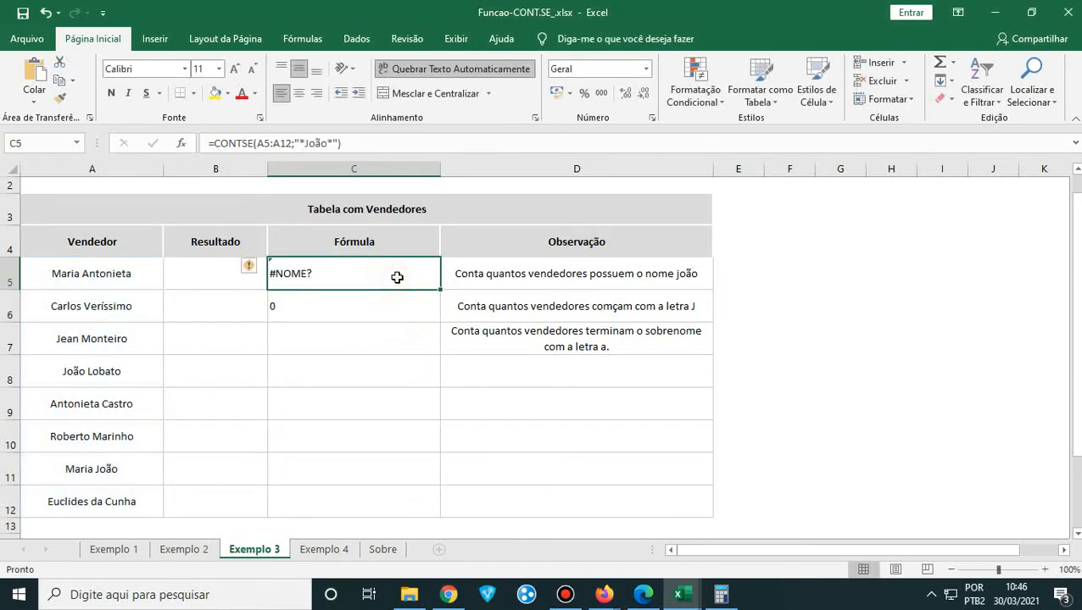
key("ctrl+z")
key("ctrl+z")
- Remove the * wildcard after the name in the C5 criterion, and reopen the formula to review it
left_click(396, 277)
double_click(397, 275)
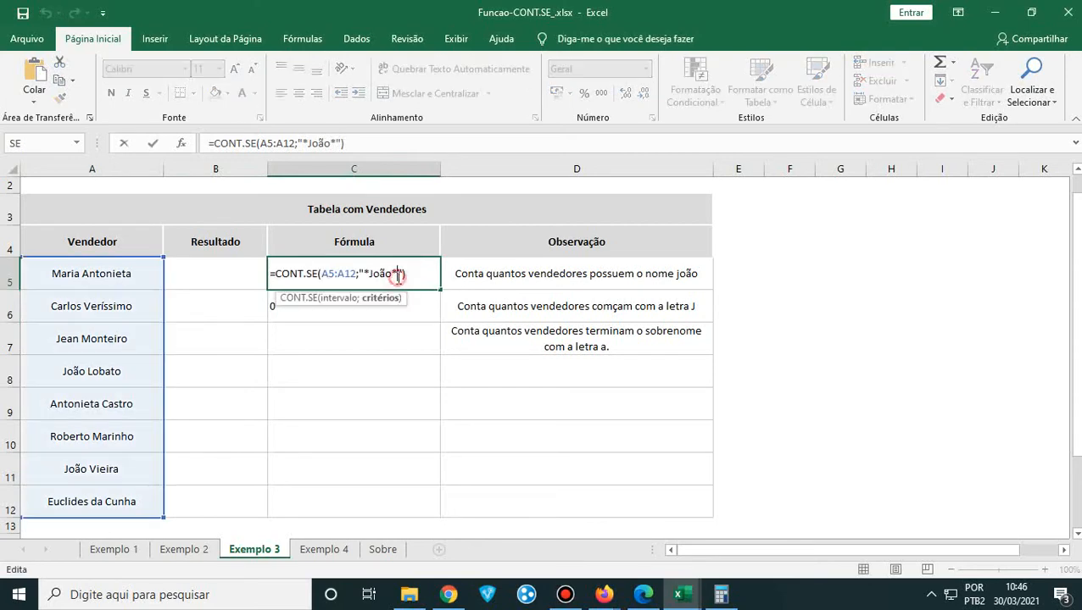
key("BackSpace")
key("Return")
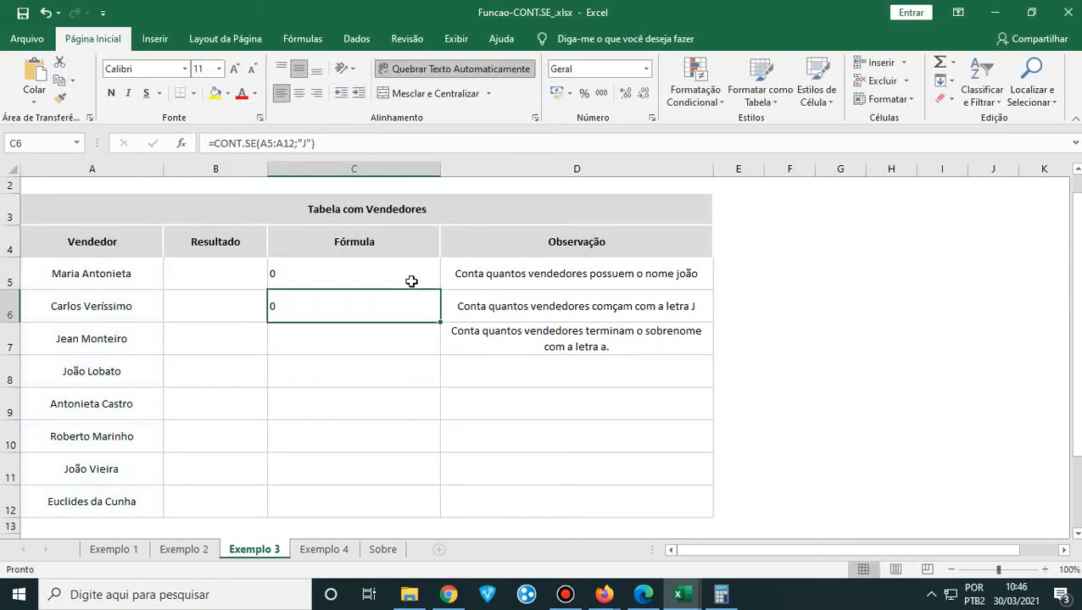
left_click(411, 281)
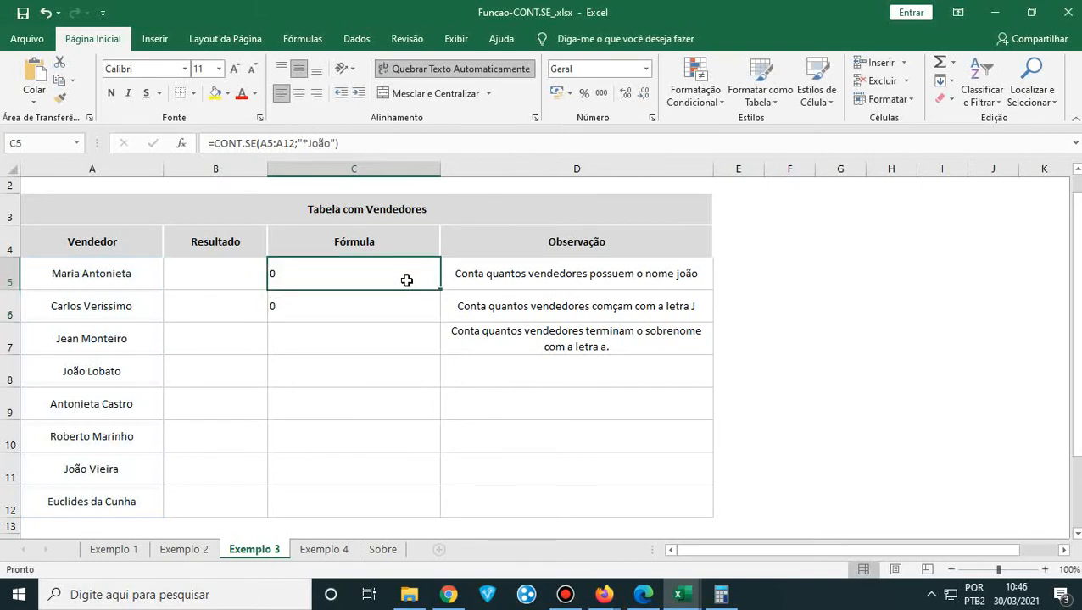
double_click(402, 279)
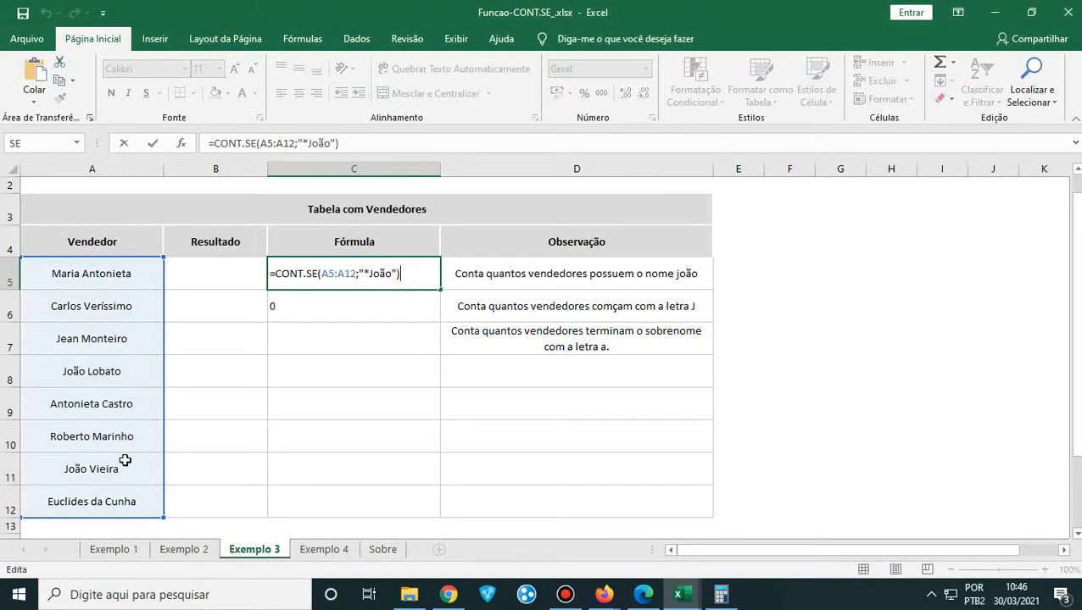
- Move the * wildcard in the C5 CONT.SE criterion from before the search name to after it
key("ctrl+Return")
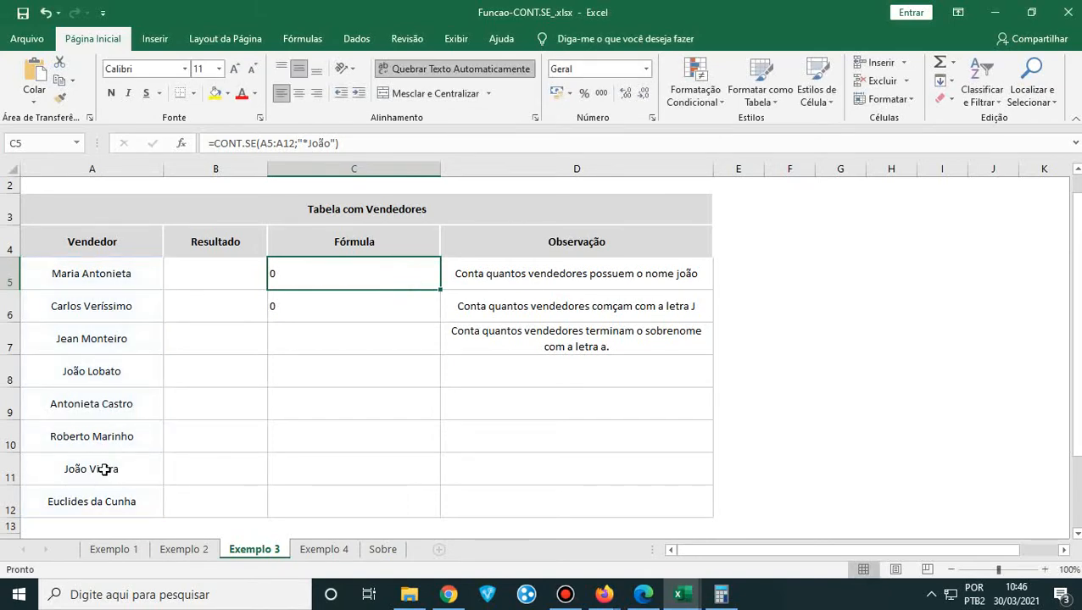
double_click(287, 273)
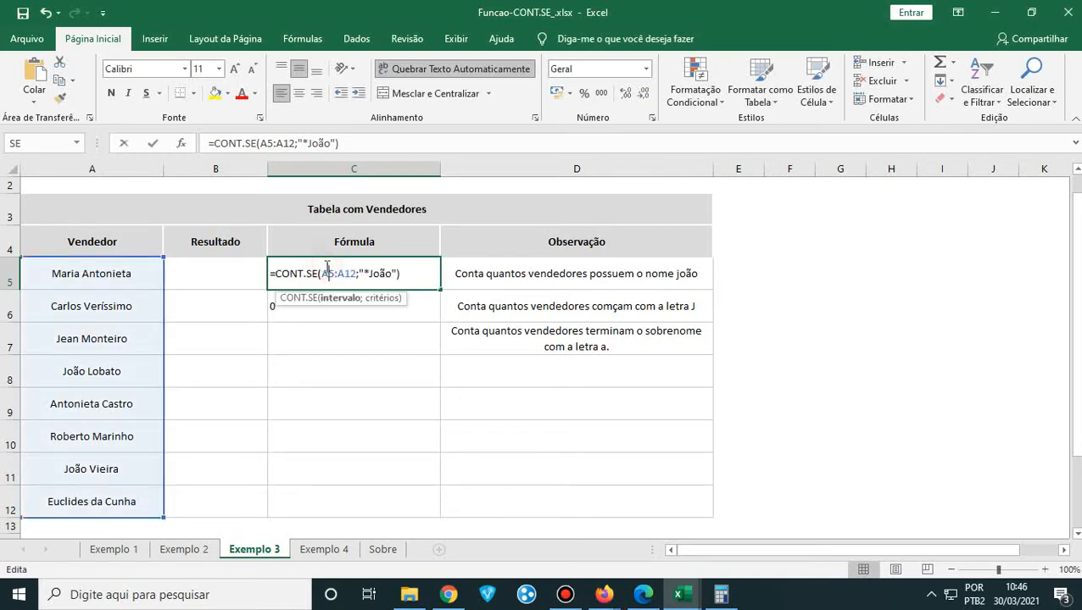
left_click(373, 273)
key("BackSpace")
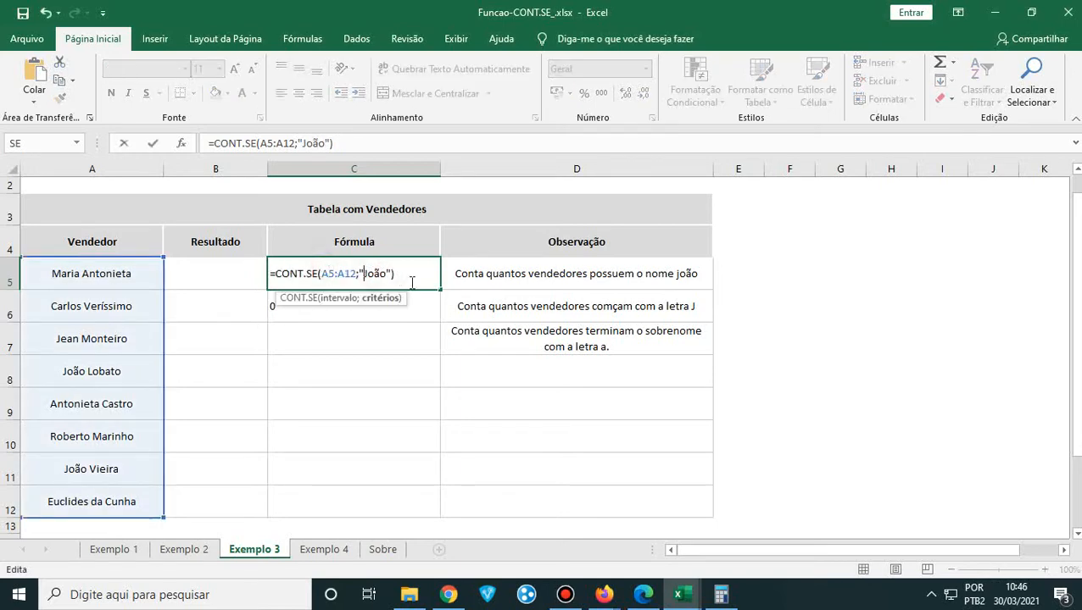
key("Right")
key("Right")
type("*")
key("Return")
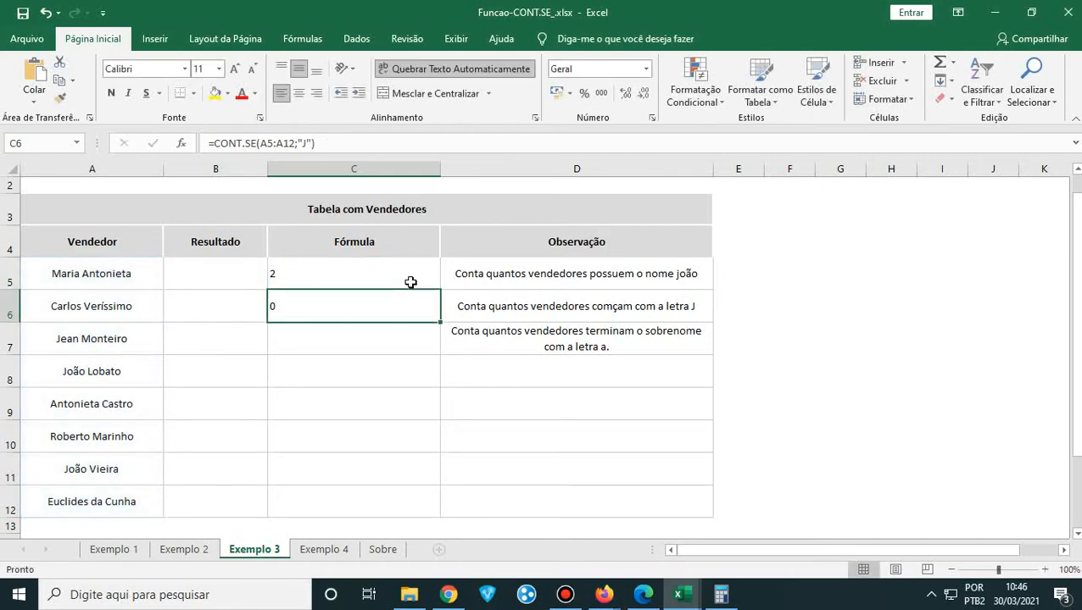
- Add a second * wildcard before the search name in the C5 criterion, keeping the one after it
left_click(410, 283)
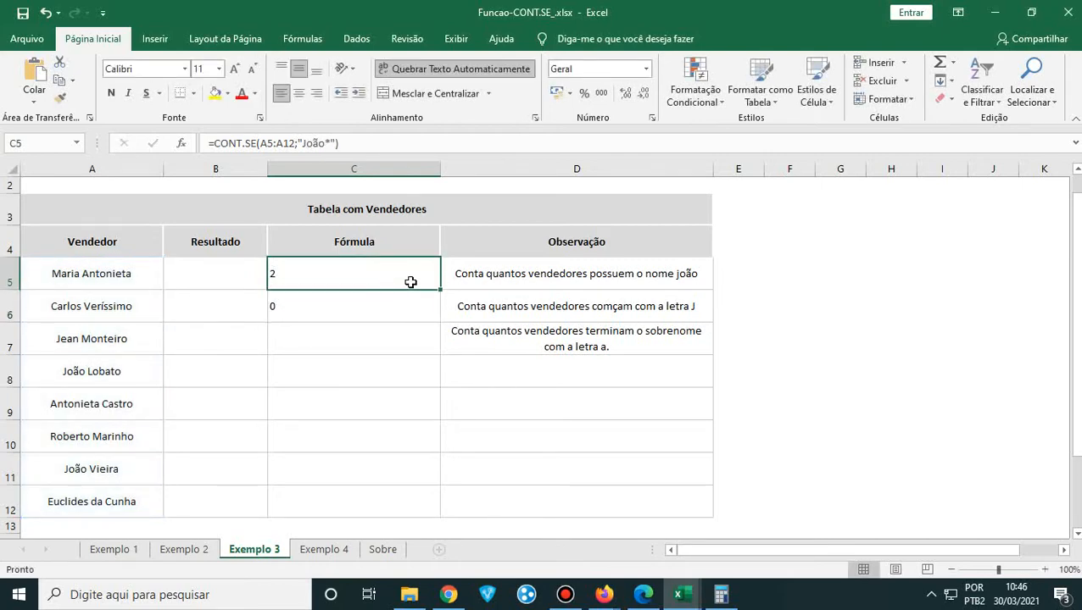
double_click(341, 268)
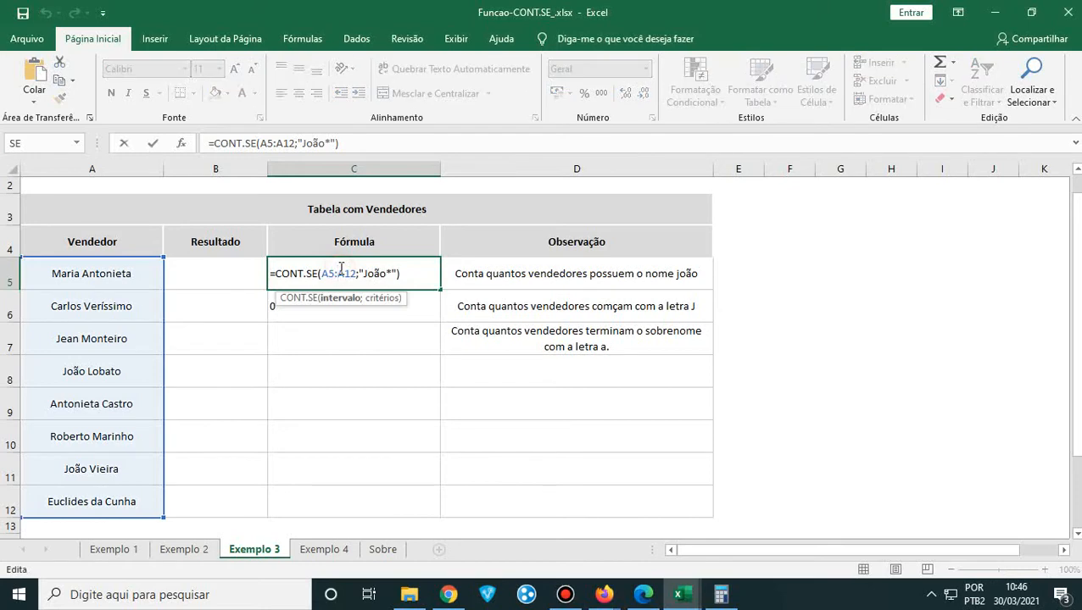
left_click(365, 275)
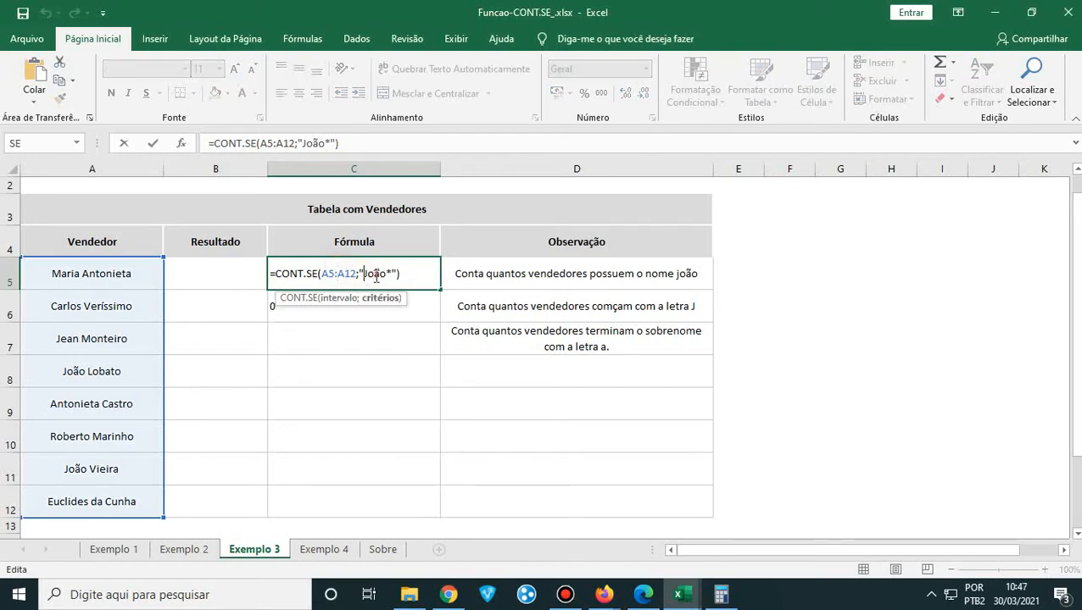
key("Return")
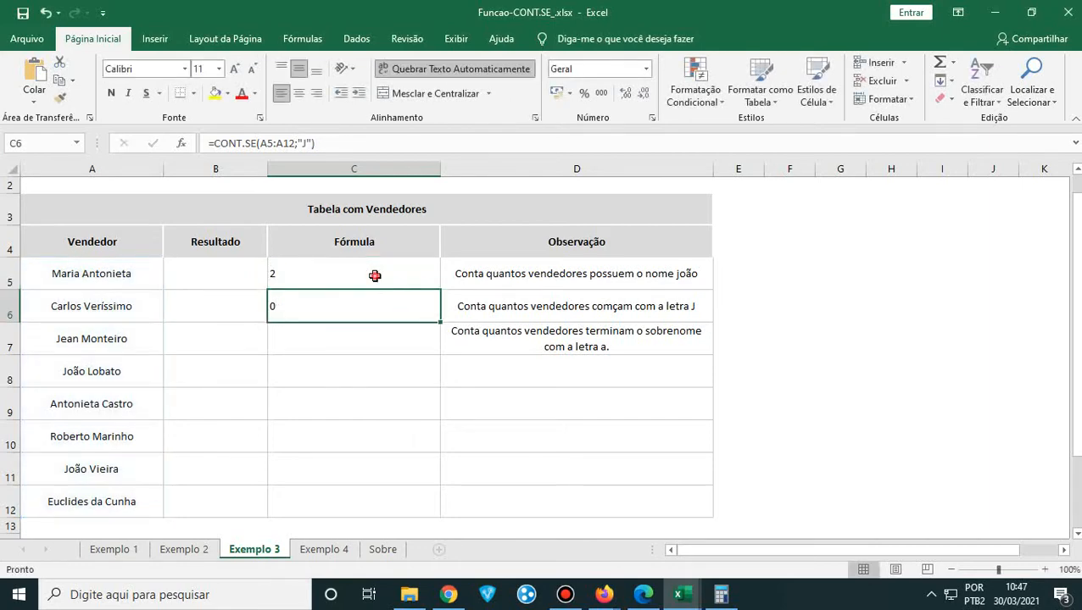
left_click(375, 275)
- Replace the seller in A11 with a compound name that has the C5 search name in second position
left_click(108, 470)
double_click(107, 469)
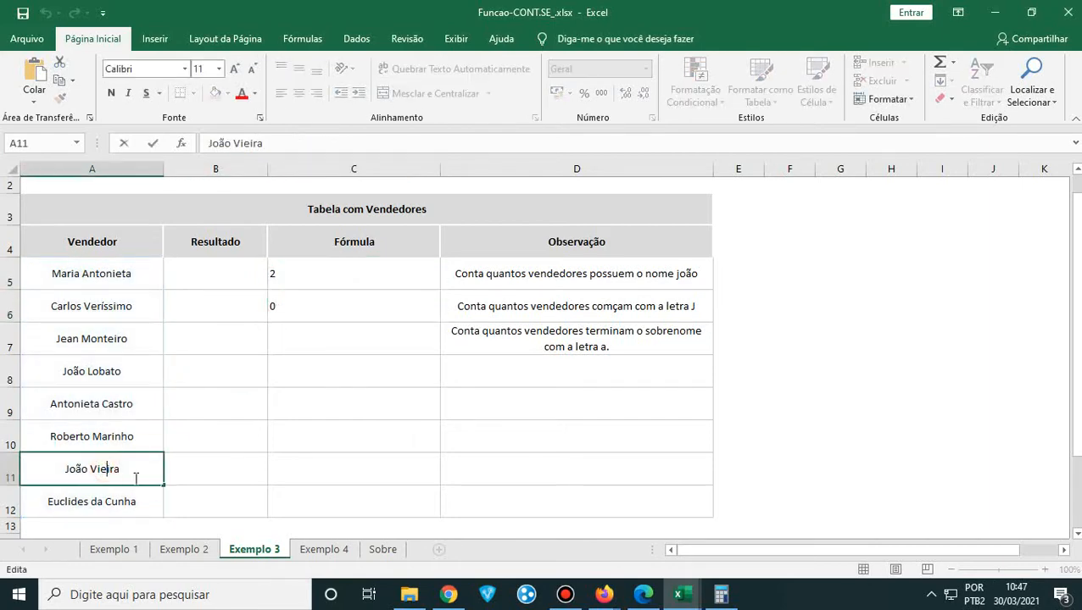
triple_click(111, 469)
type("Maria Jo")
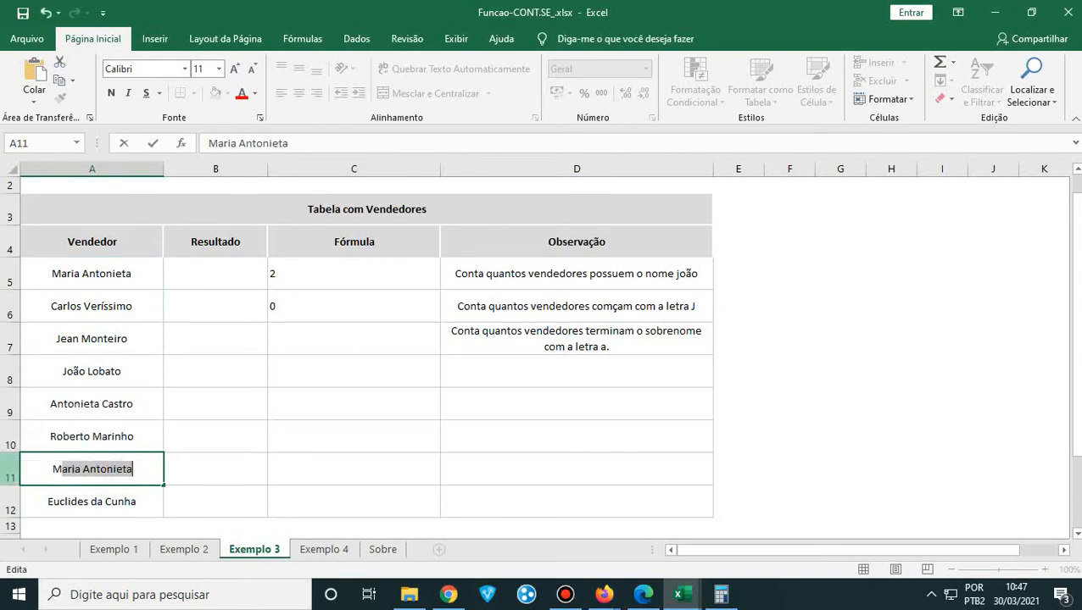
type("~]ao")
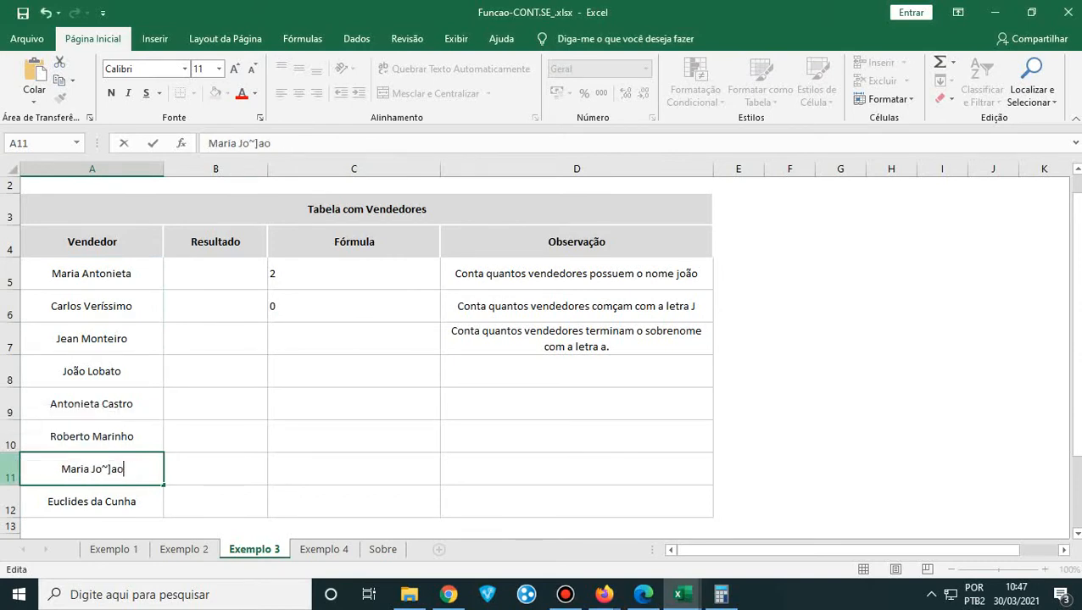
key("BackSpace")
key("BackSpace")
key("BackSpace")
key("BackSpace")
type("~]a")
key("BackSpace")
key("BackSpace")
key("BackSpace")
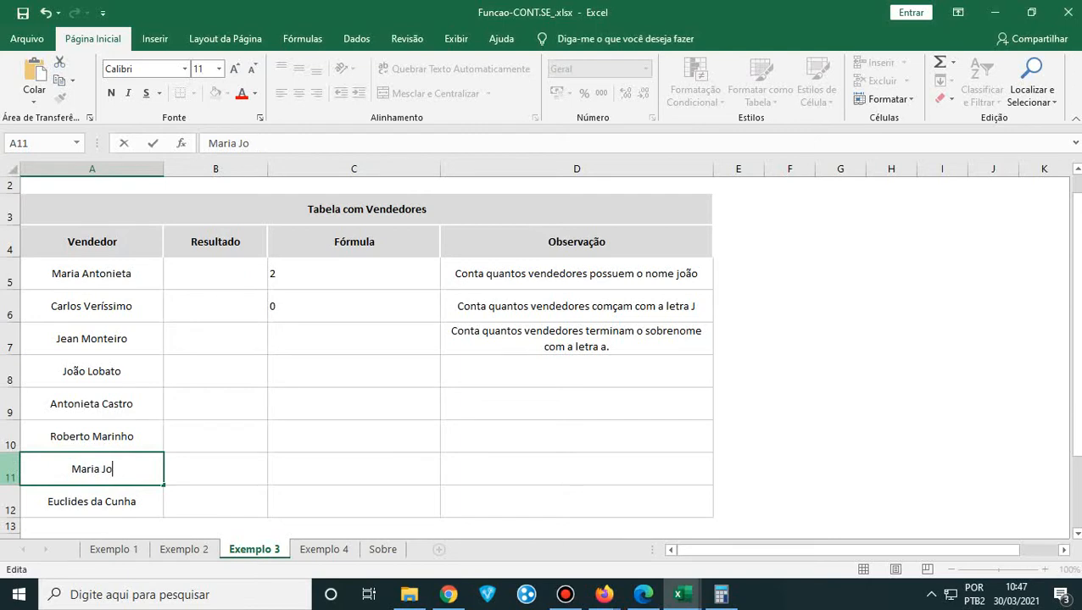
type("ão")
key("Return")
key("Up")
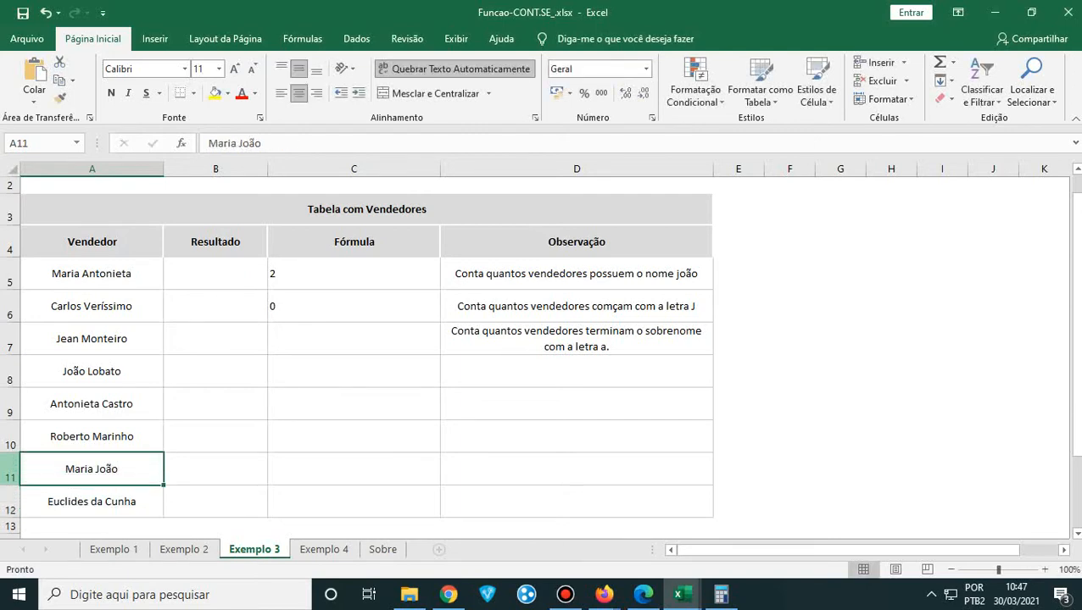
- Remove the * wildcard before the search name in the C5 criterion, leaving only the one after it
left_click(312, 266)
double_click(329, 276)
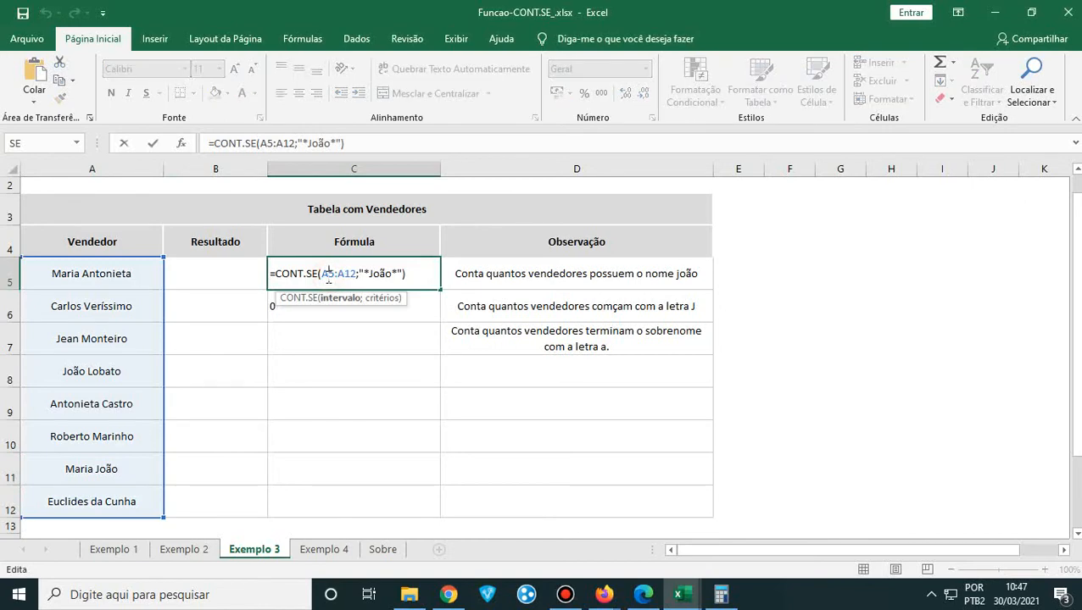
left_click(368, 271)
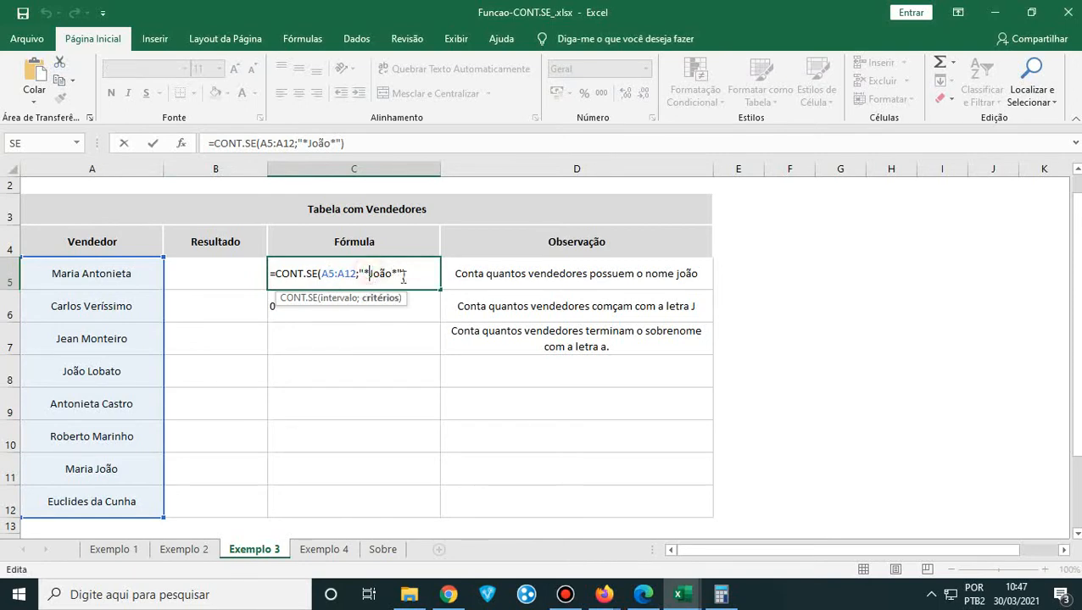
key("BackSpace")
key("Return")
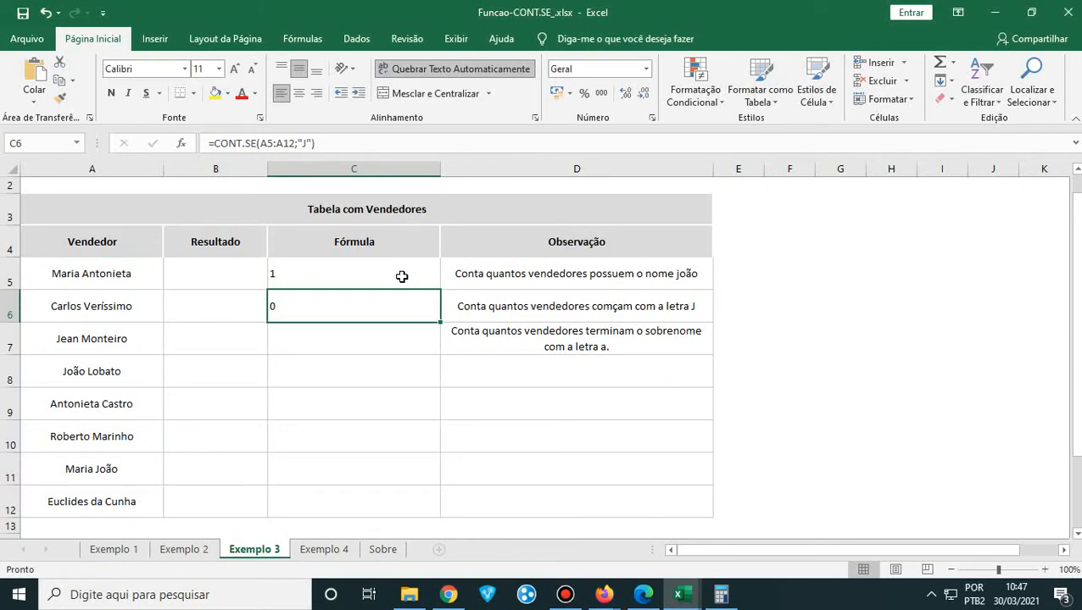
left_click(402, 276)
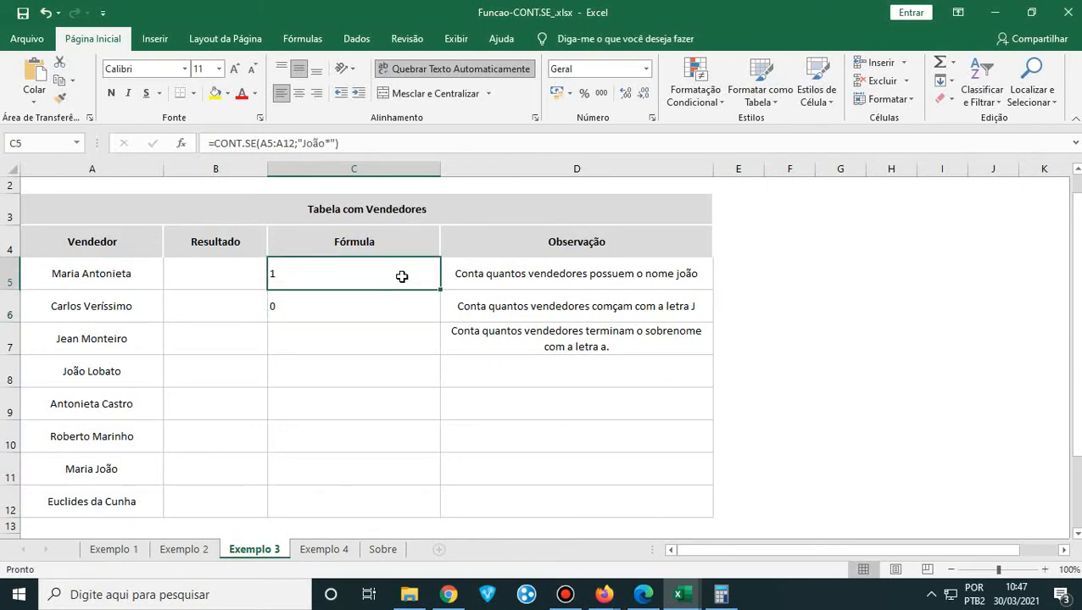
- Change the C5 criterion so the * wildcard stands only before the search name, and check the resulting count
double_click(401, 276)
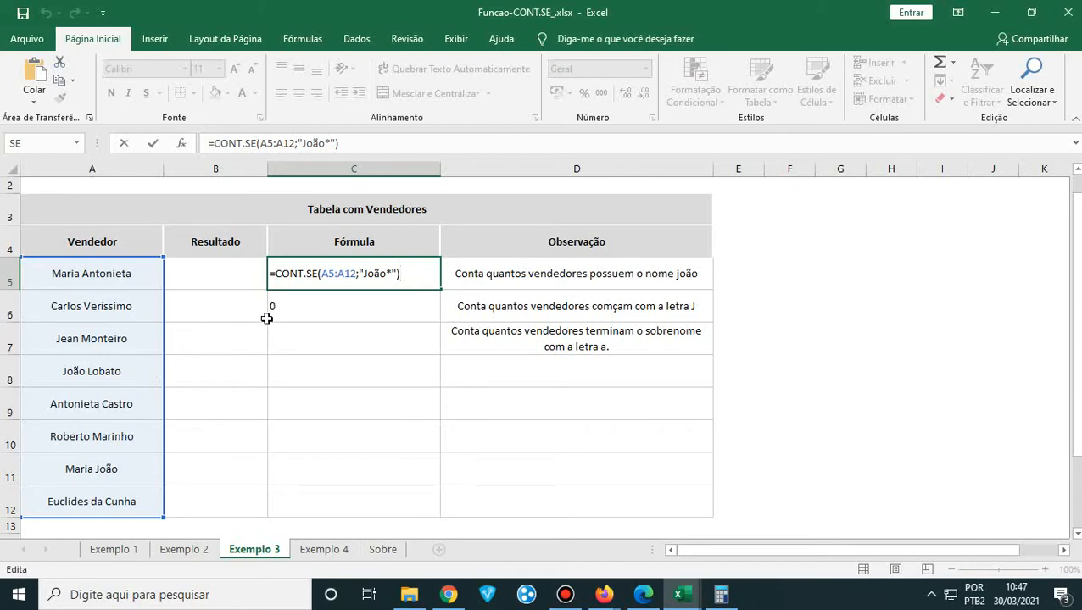
key("Left")
key("Left")
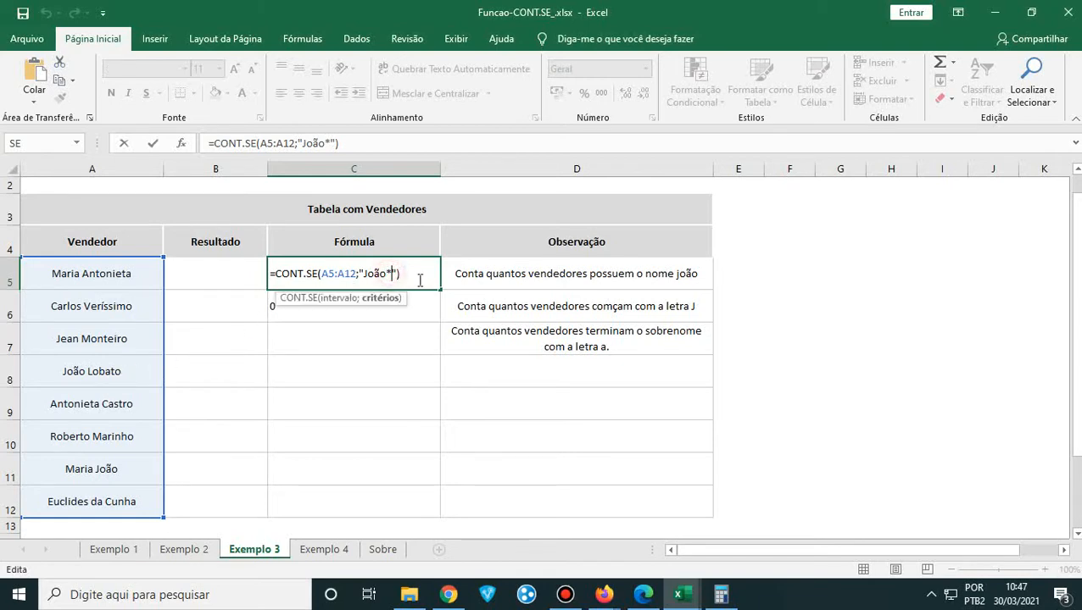
key("BackSpace")
key("Left")
key("Left")
key("Left")
key("Left")
type("*")
key("Right")
key("Right")
key("Right")
key("Right")
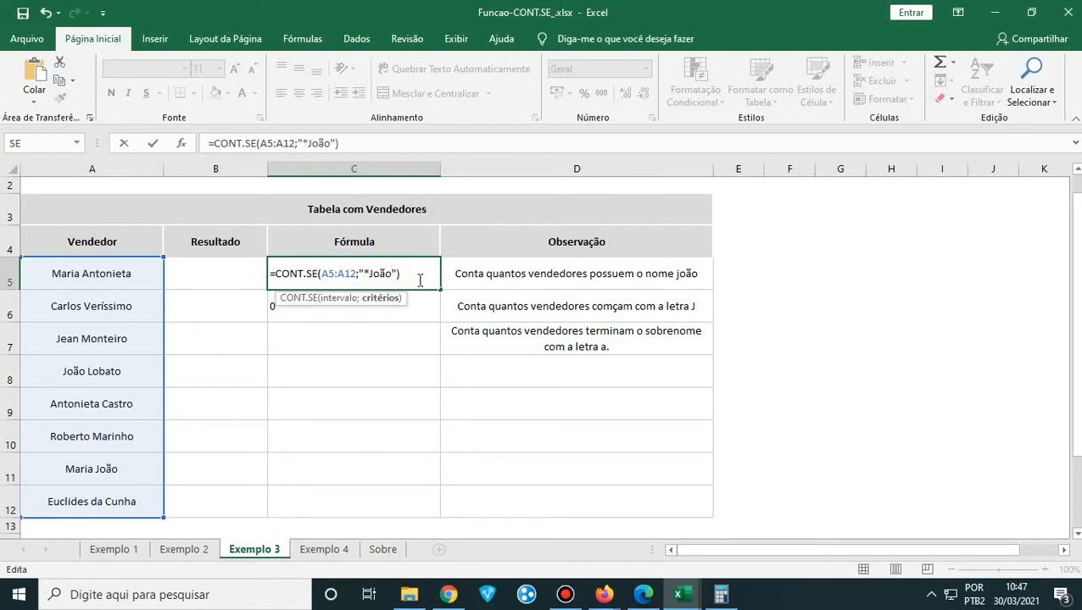
key("Return")
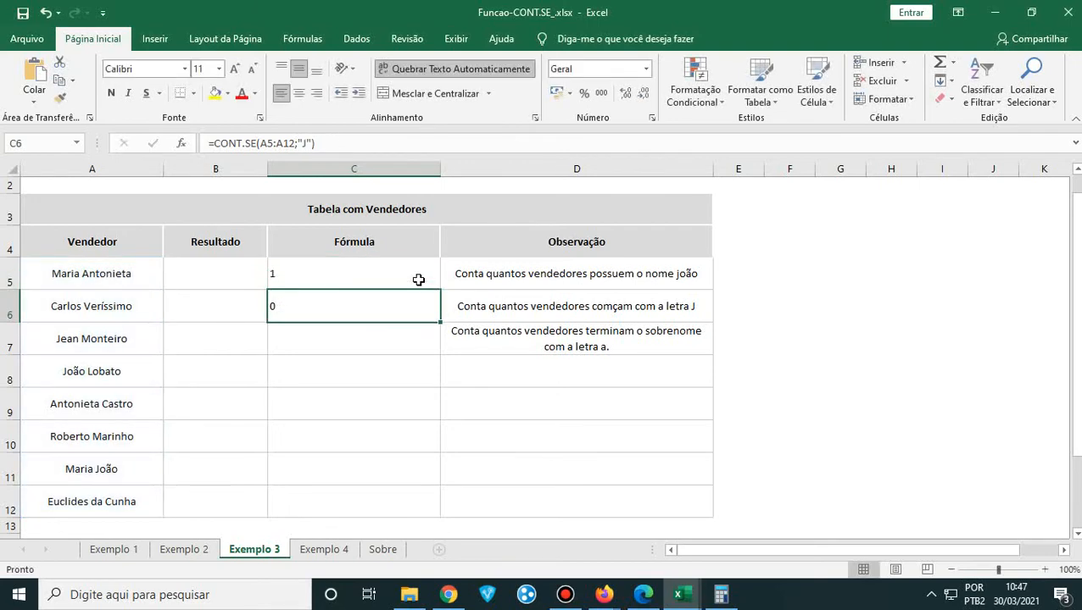
left_click(418, 280)
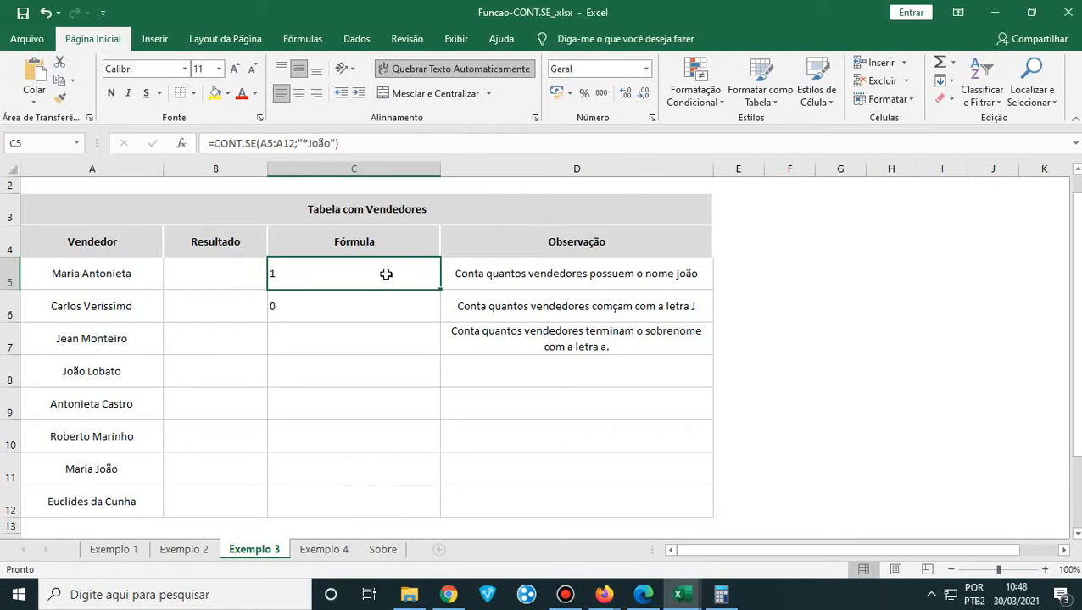
- Add the C5 search name as an extra first name in front of the seller name in A10
left_click(106, 373)
double_click(84, 371)
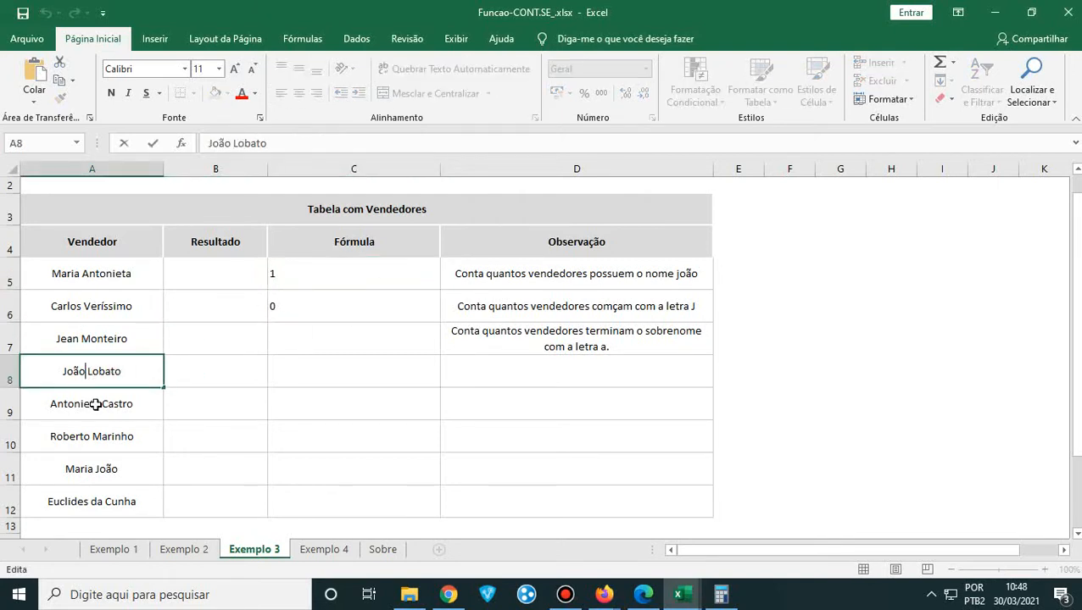
key("Escape")
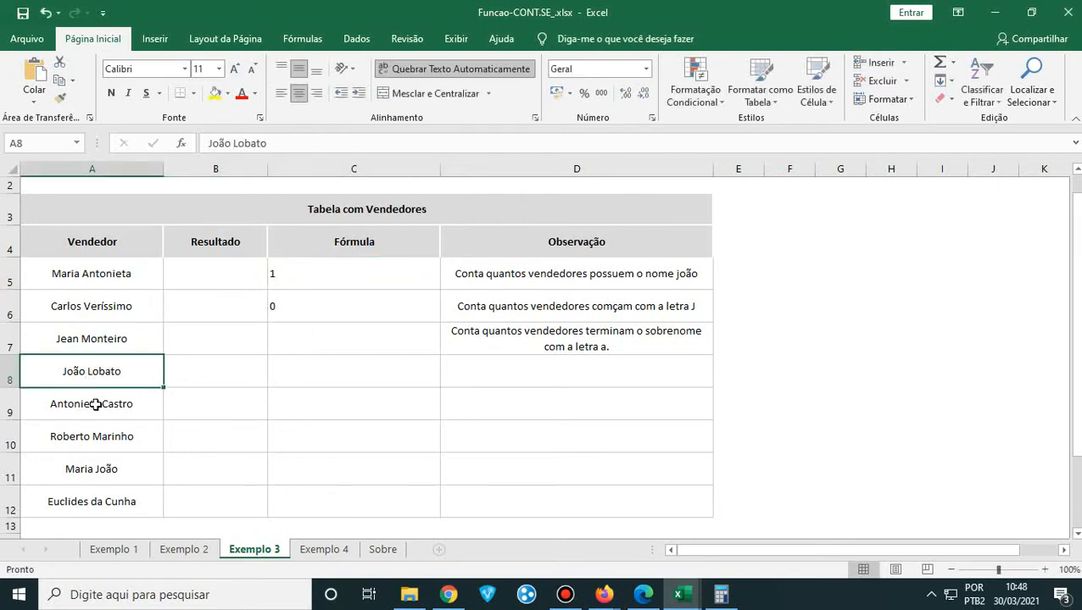
left_click(75, 442)
double_click(53, 435)
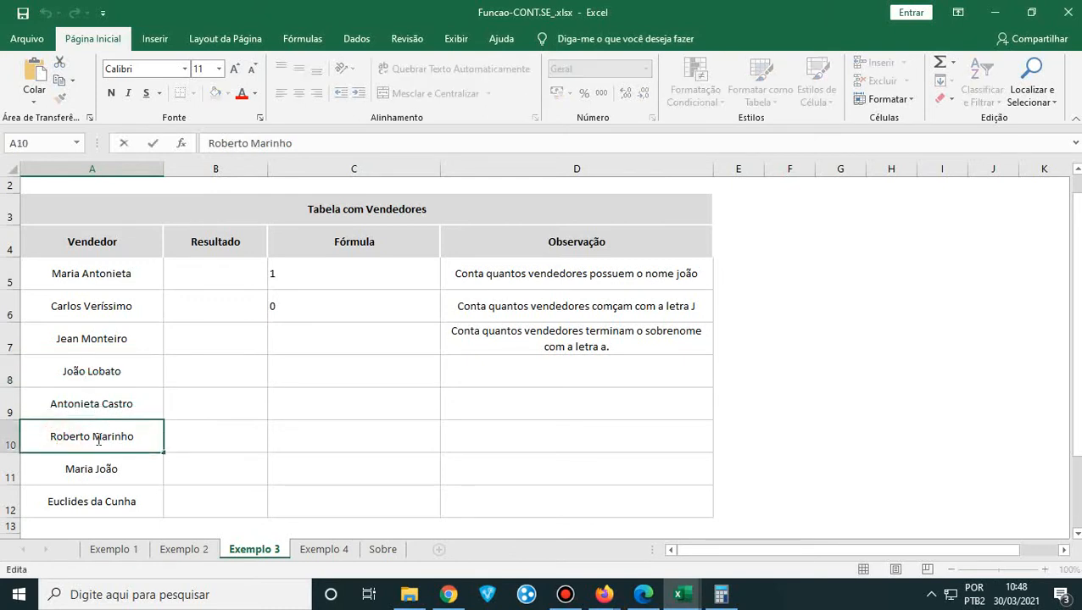
type("Jo")
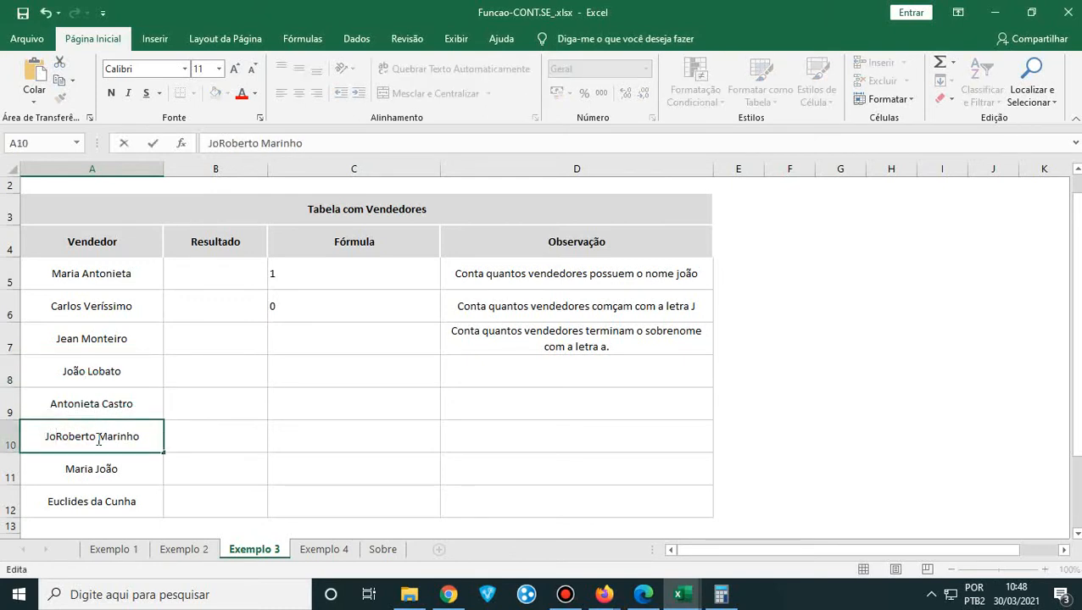
type("ão")
key("Return")
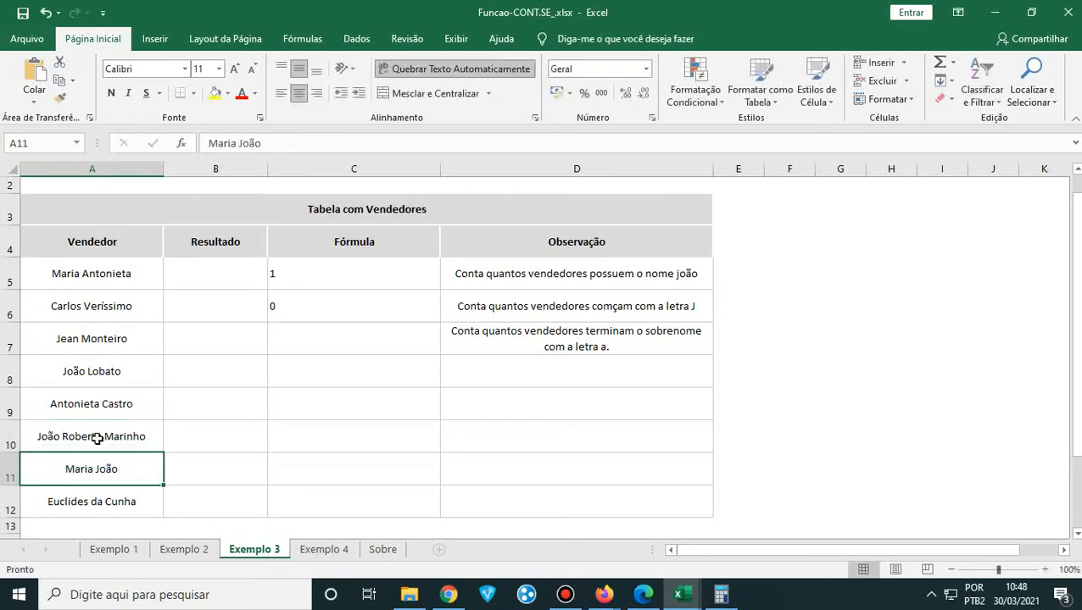
key("Up")
key("Up")
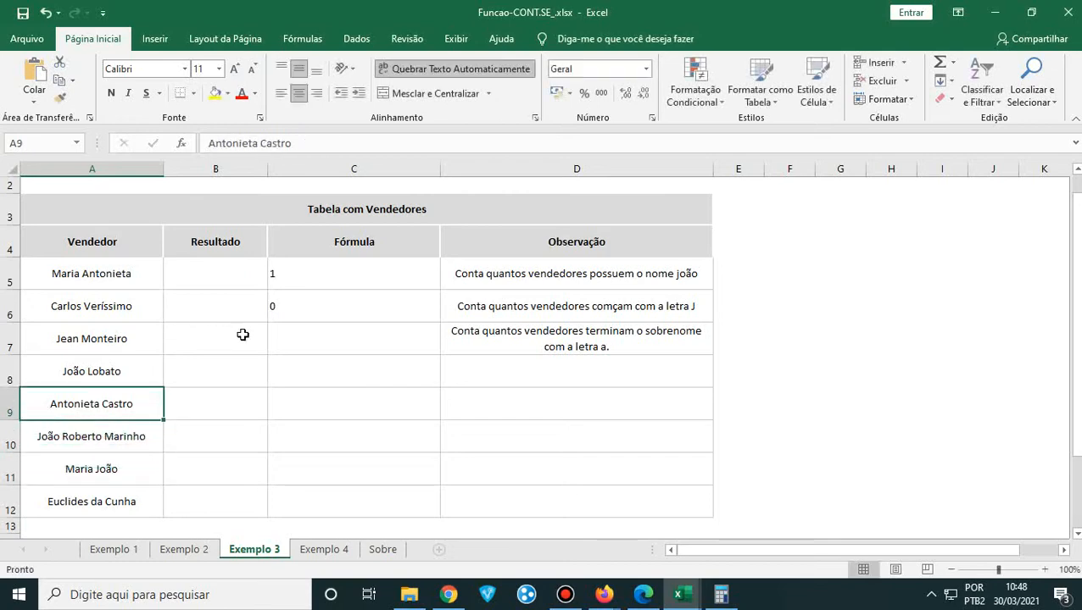
- Review the C5 formula, place the * wildcard only after the search name, and check the resulting count
left_click(291, 279)
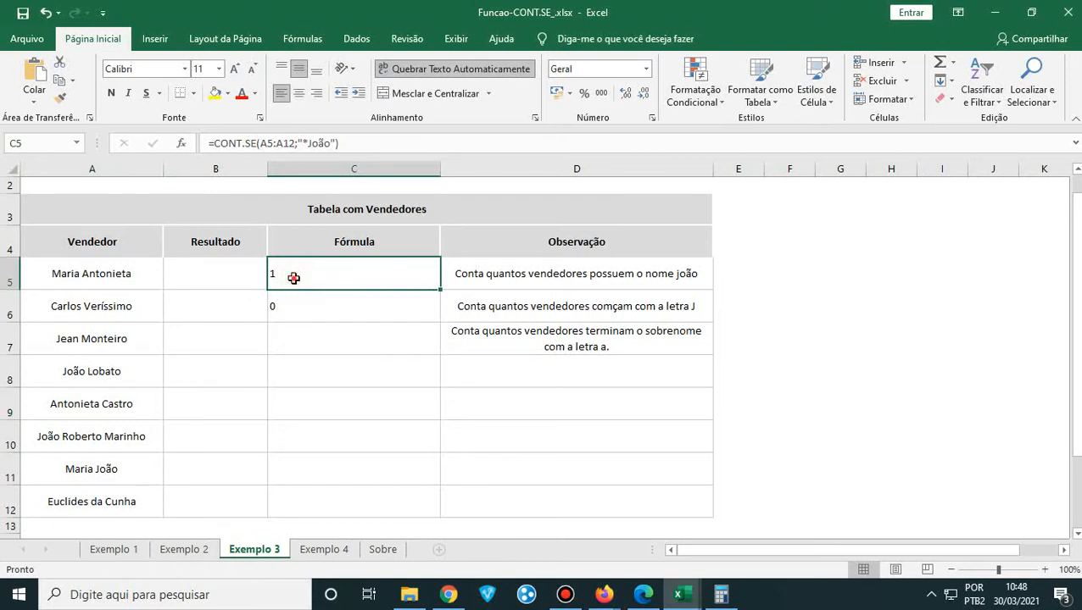
double_click(293, 279)
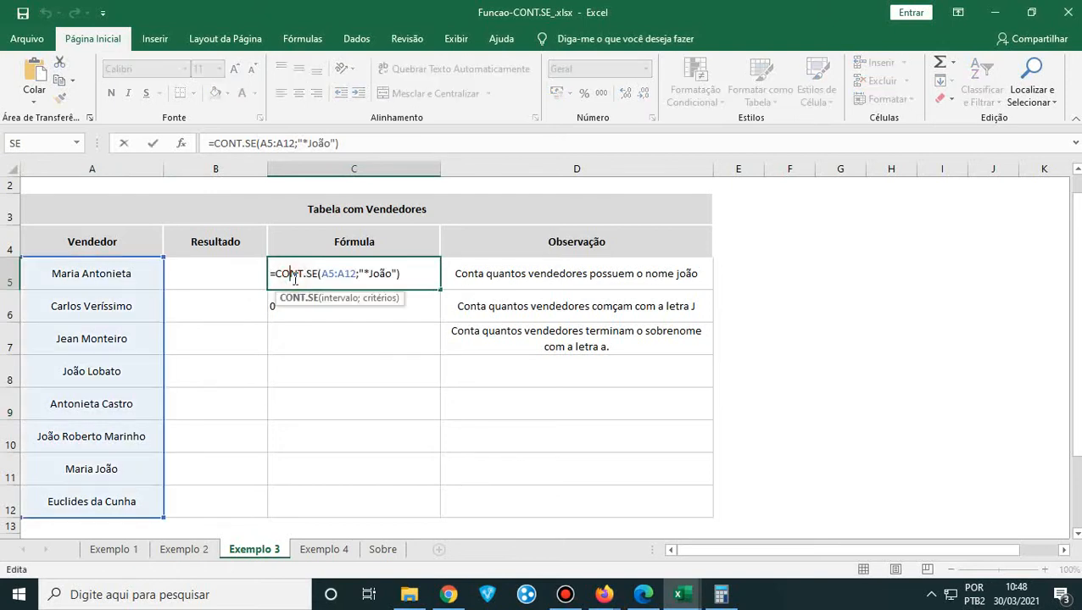
key("Return")
left_click(410, 275)
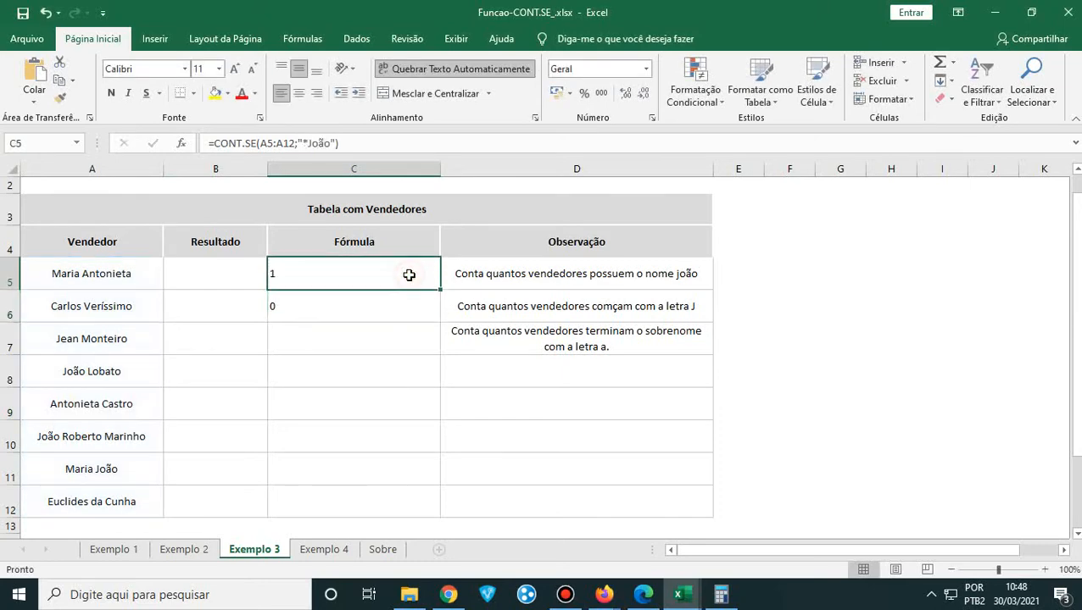
double_click(409, 276)
left_click(392, 273)
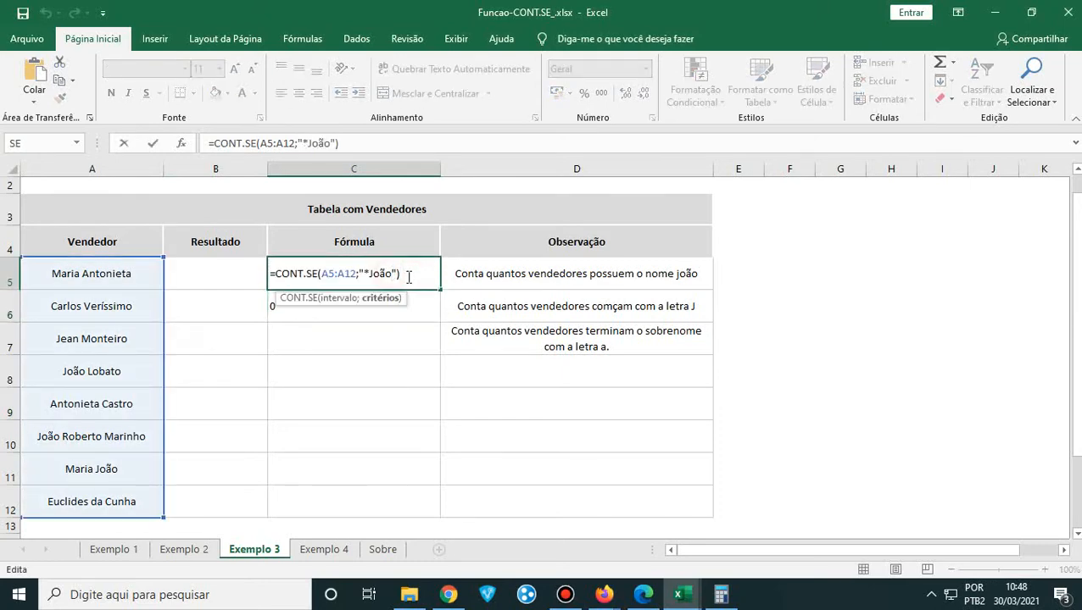
type("*")
key("Left")
key("Left")
key("Left")
key("Left")
key("Left")
key("BackSpace")
key("Return")
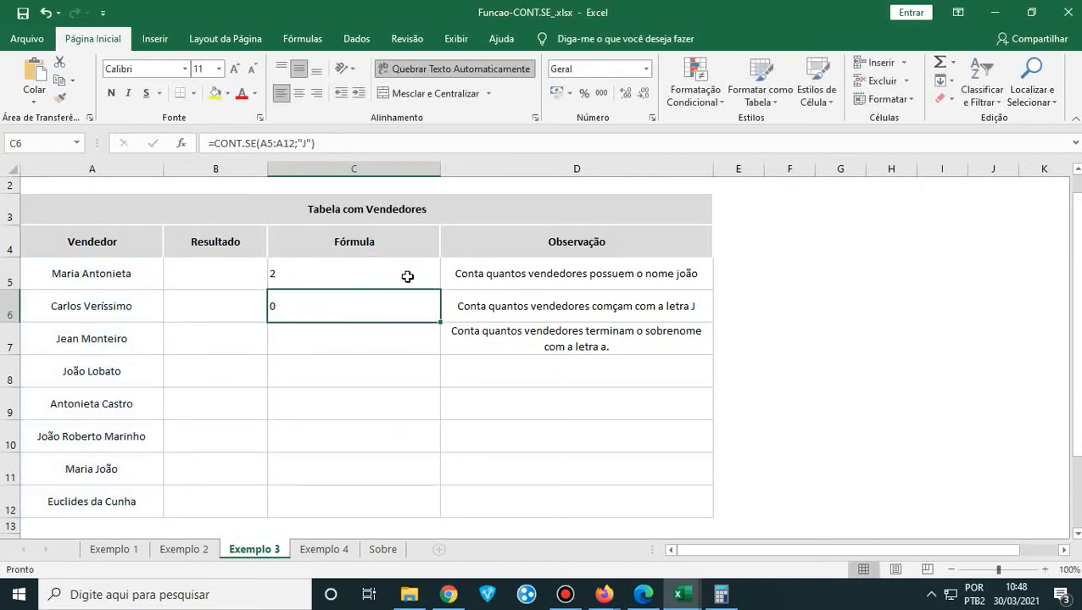
left_click(406, 276)
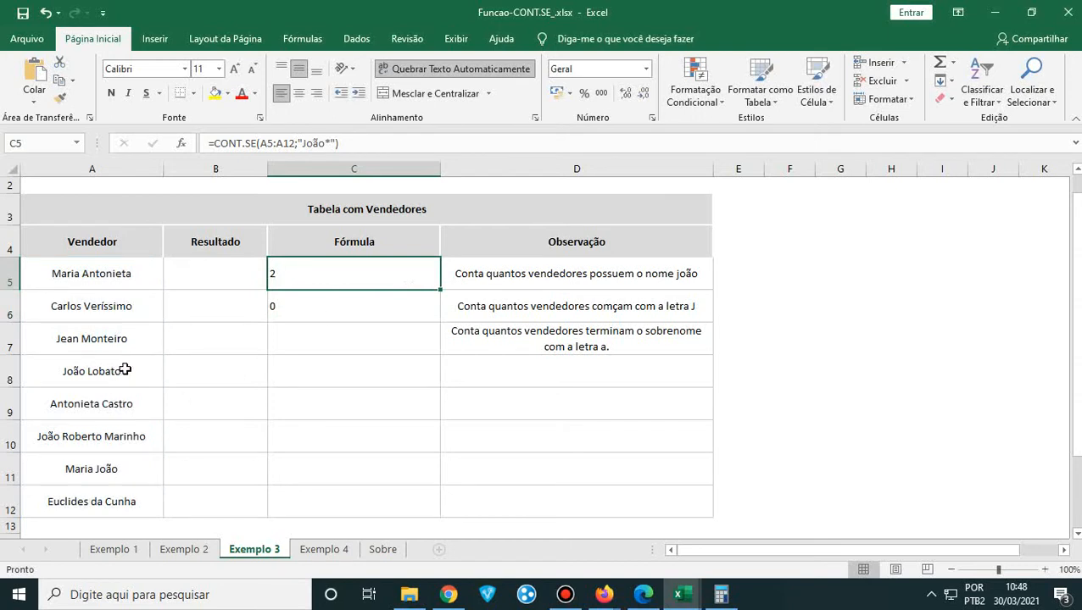
- Add the C5 search name as an extra first name in front of the seller name in A6
double_click(51, 307)
type("J")
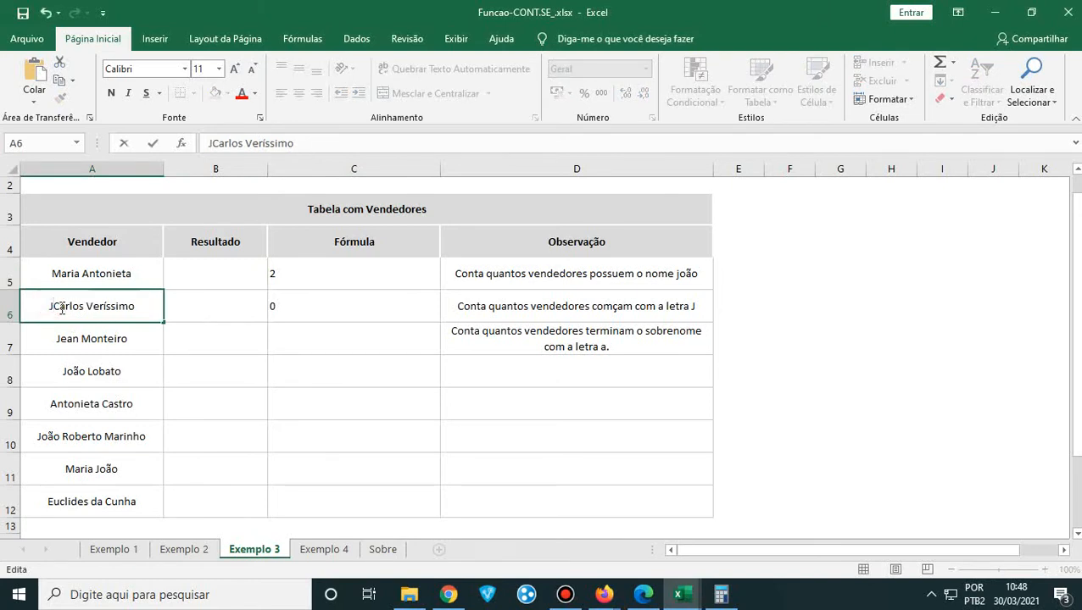
type("oão")
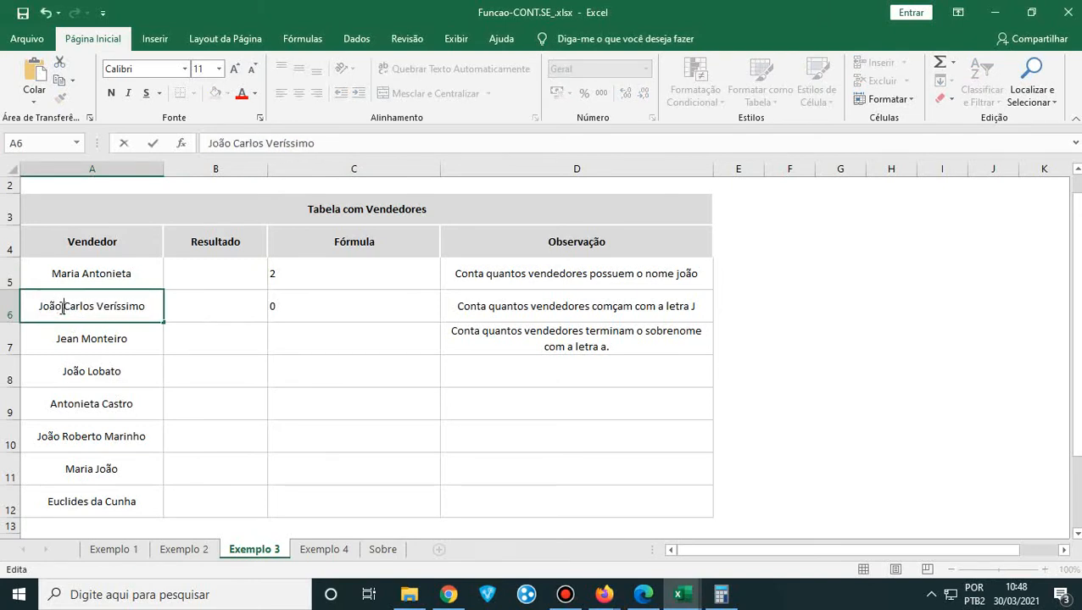
key("Return")
left_click(61, 306)
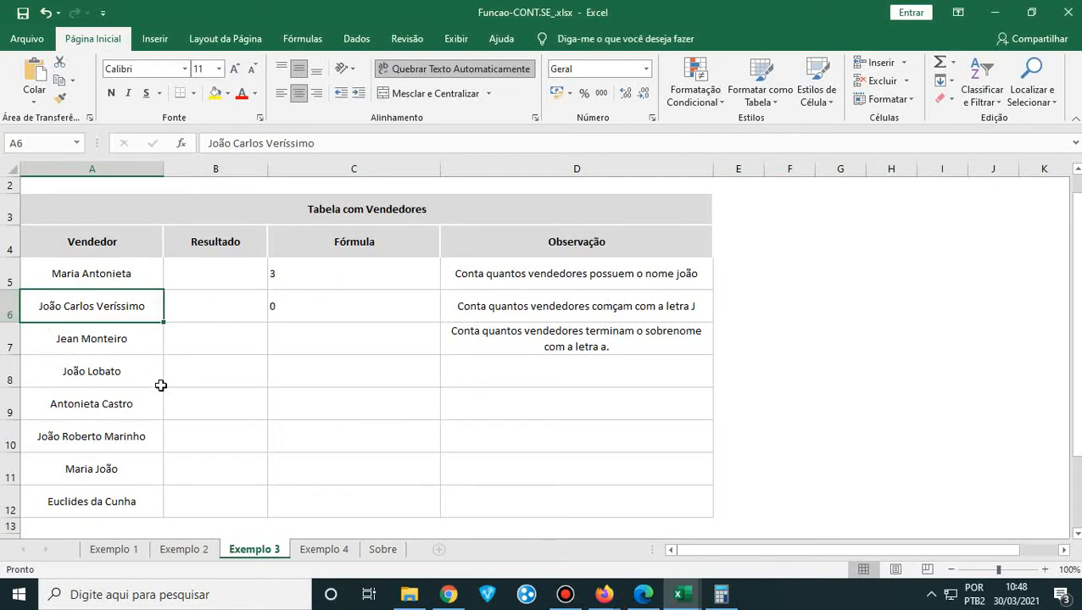
- Add a * wildcard before the search name in the C5 criterion and check the matching sellers in A6, A8, A10 and A11
left_click(321, 279)
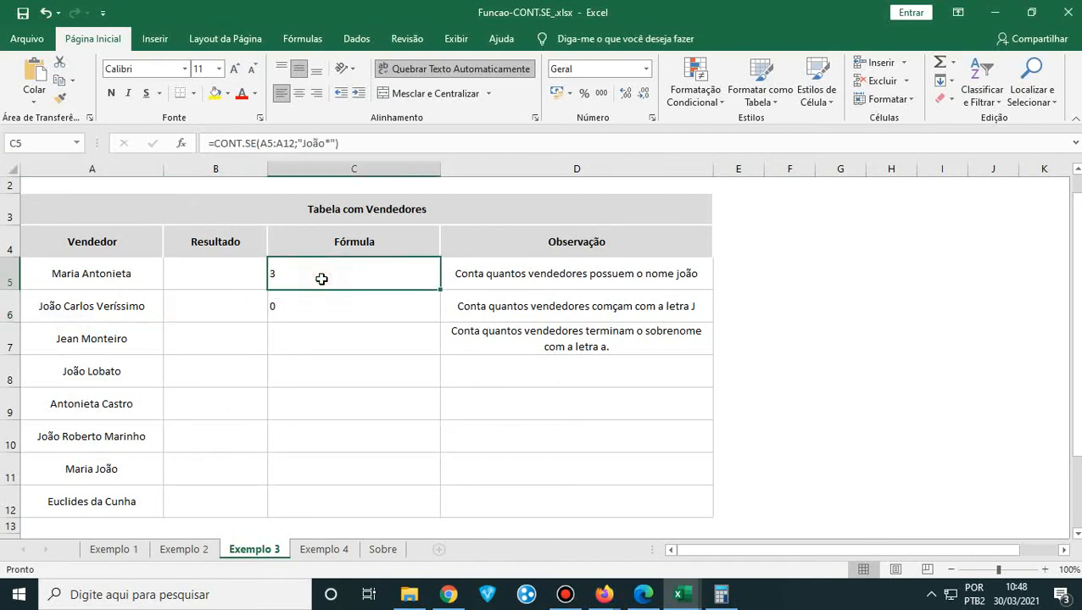
double_click(321, 279)
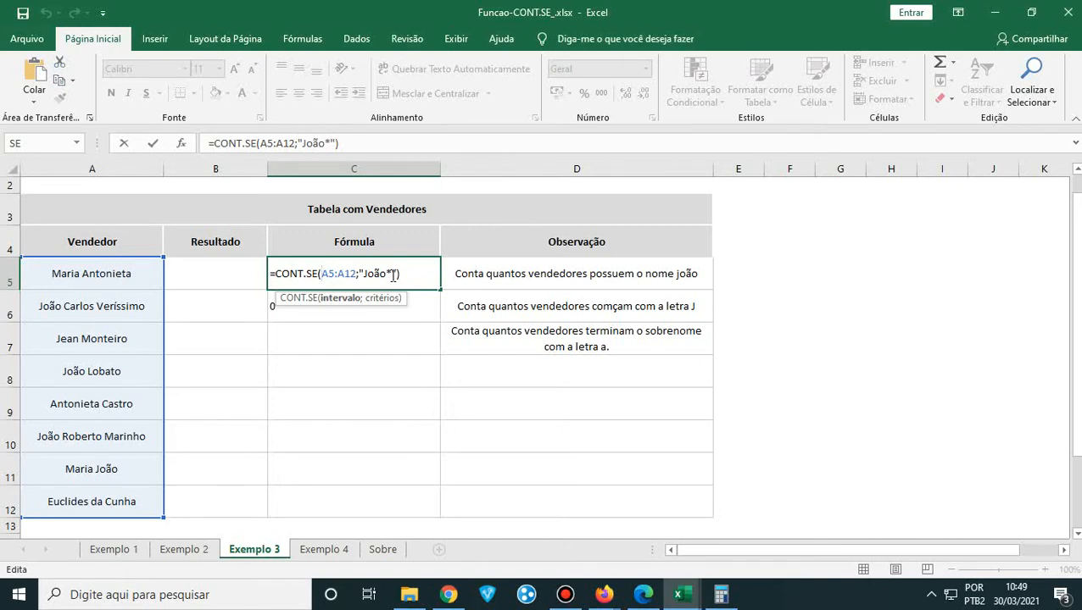
left_click(363, 275)
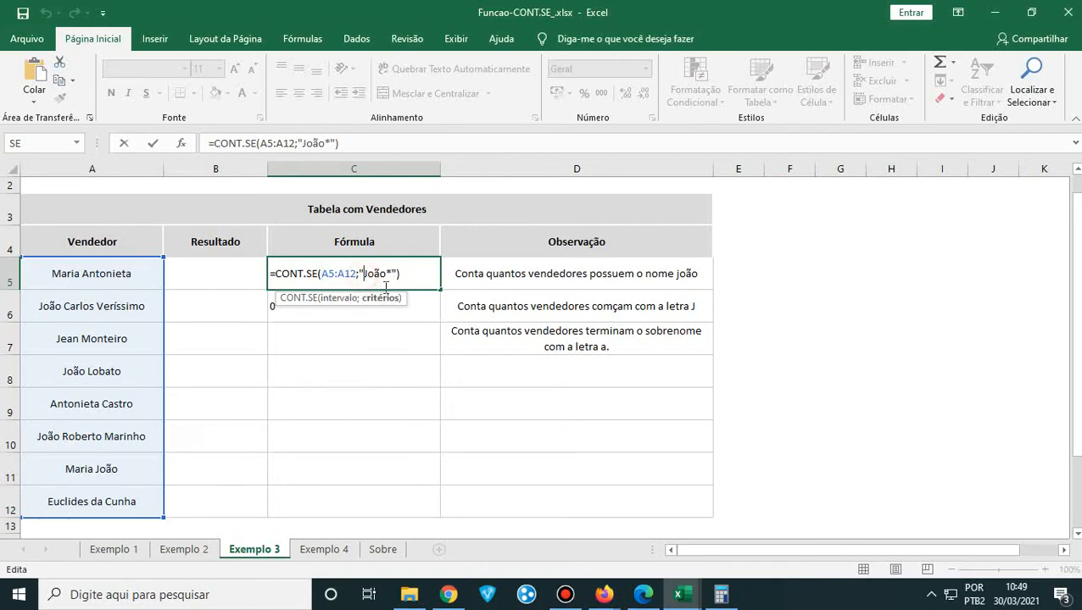
type("*")
key("Return")
left_click(384, 287)
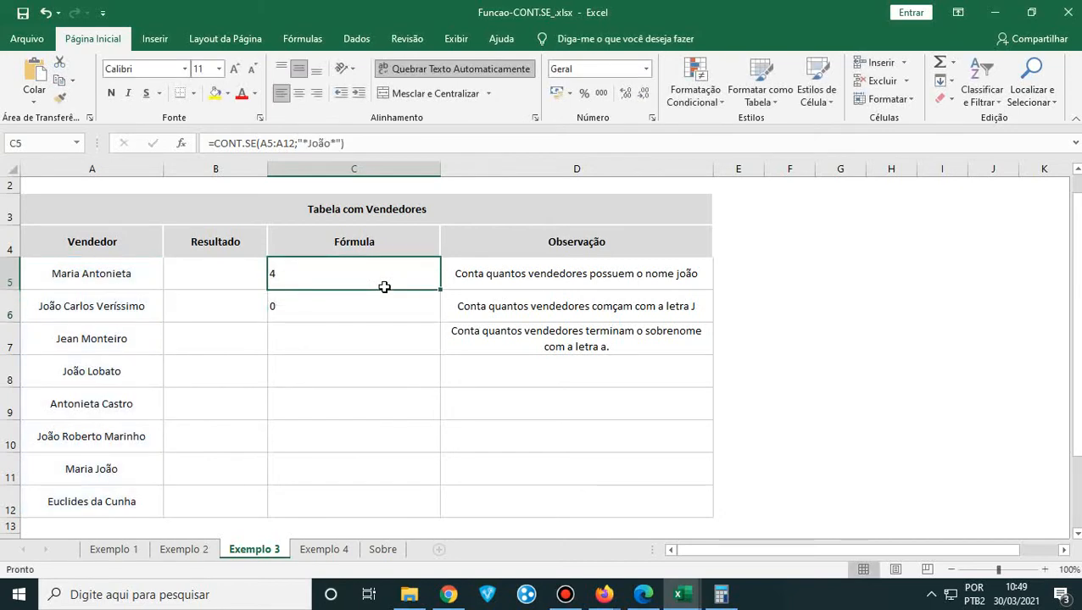
left_click(88, 314)
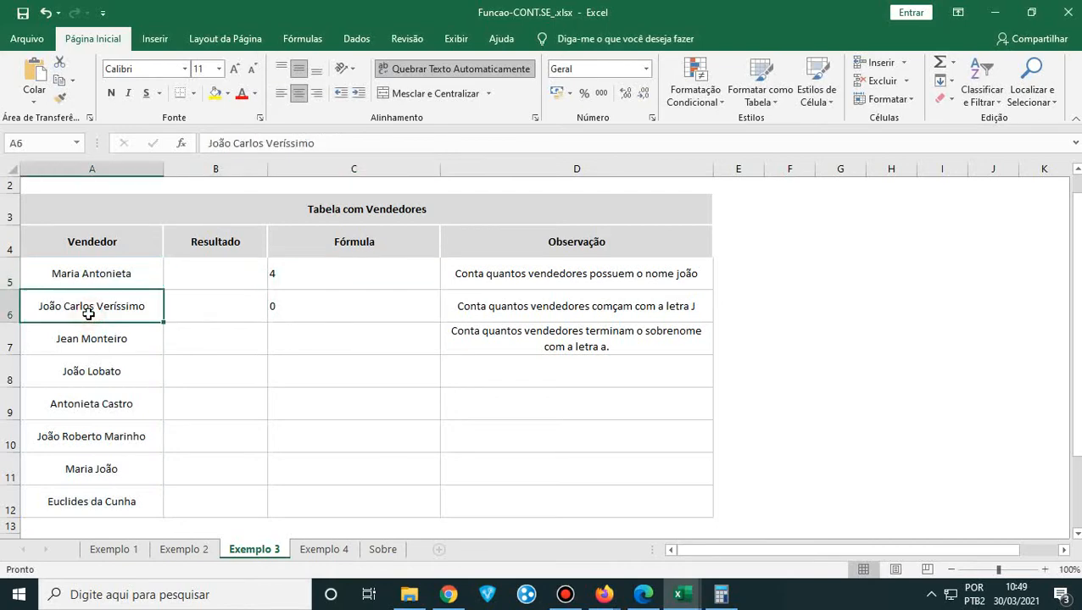
left_click(91, 370)
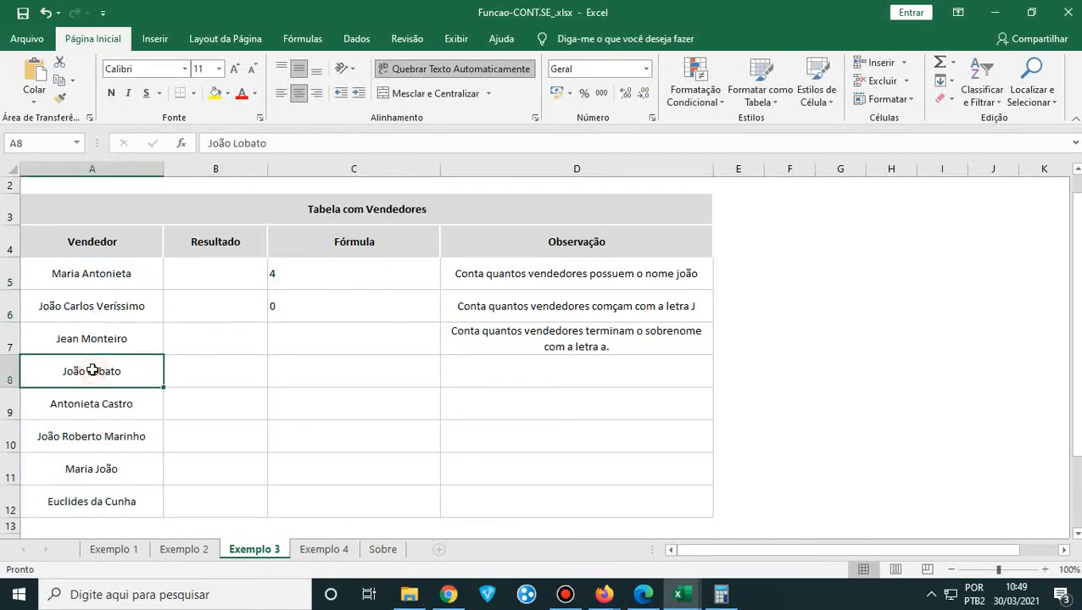
left_click(91, 468)
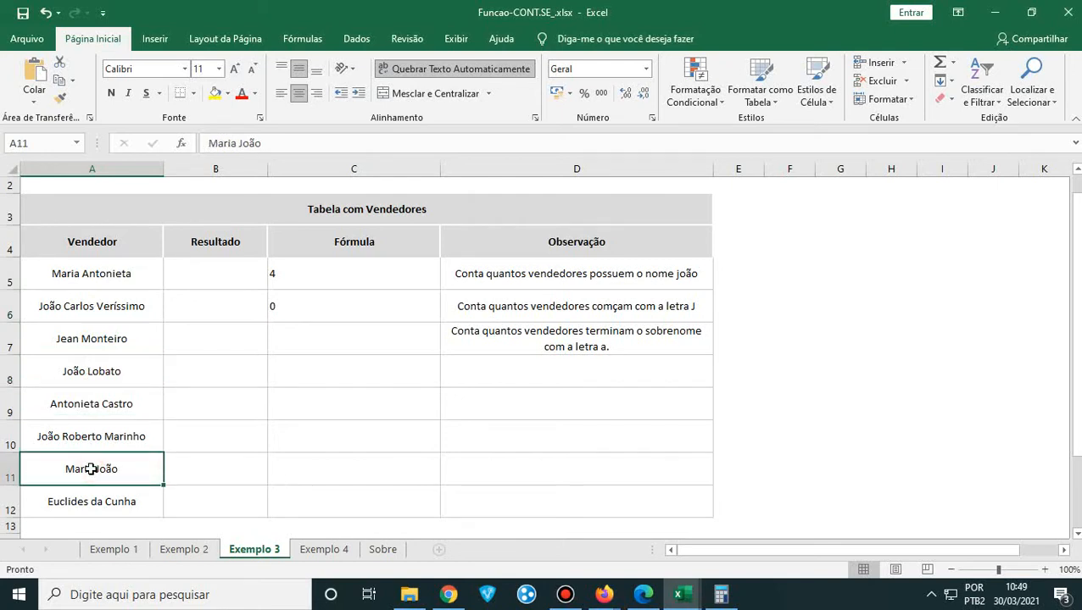
left_click(88, 434)
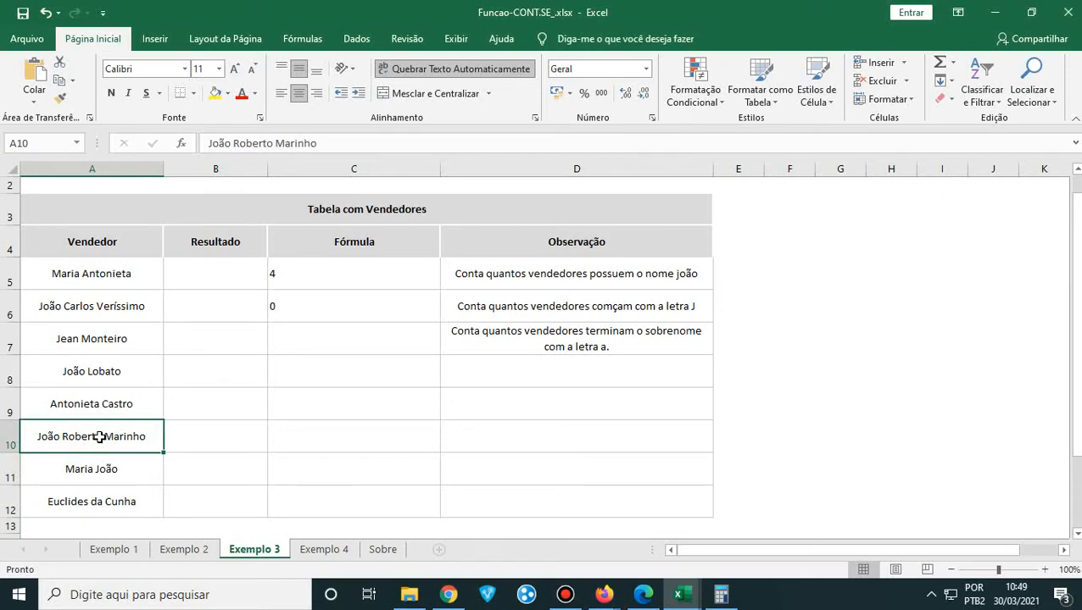
- Remove the leading * wildcard from the C5 criterion, keeping the one after the search name, and check the resulting count
left_click(300, 280)
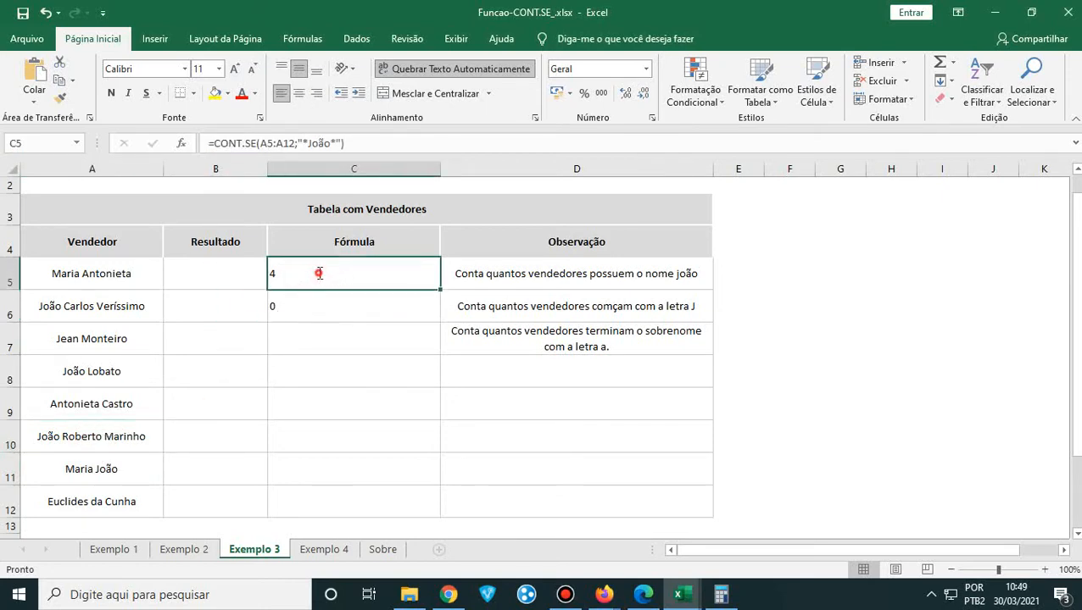
double_click(318, 273)
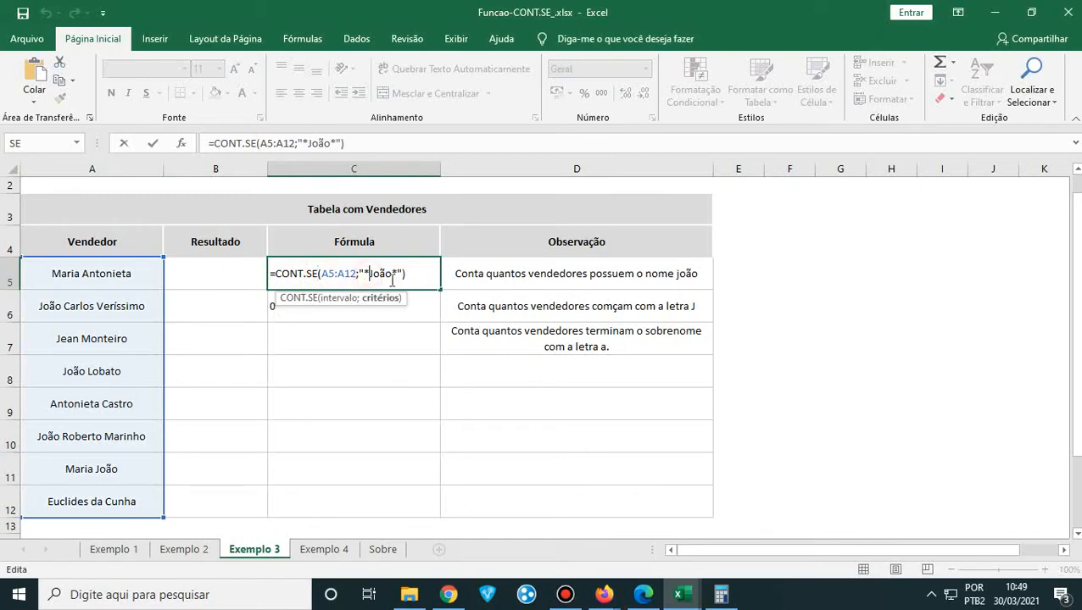
key("BackSpace")
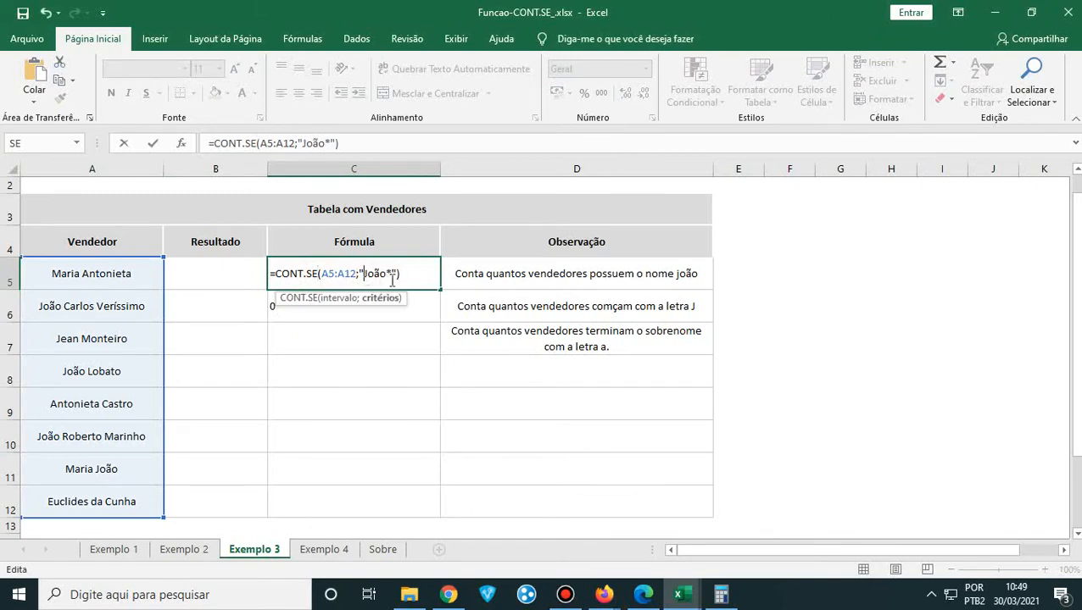
key("Return")
left_click(395, 282)
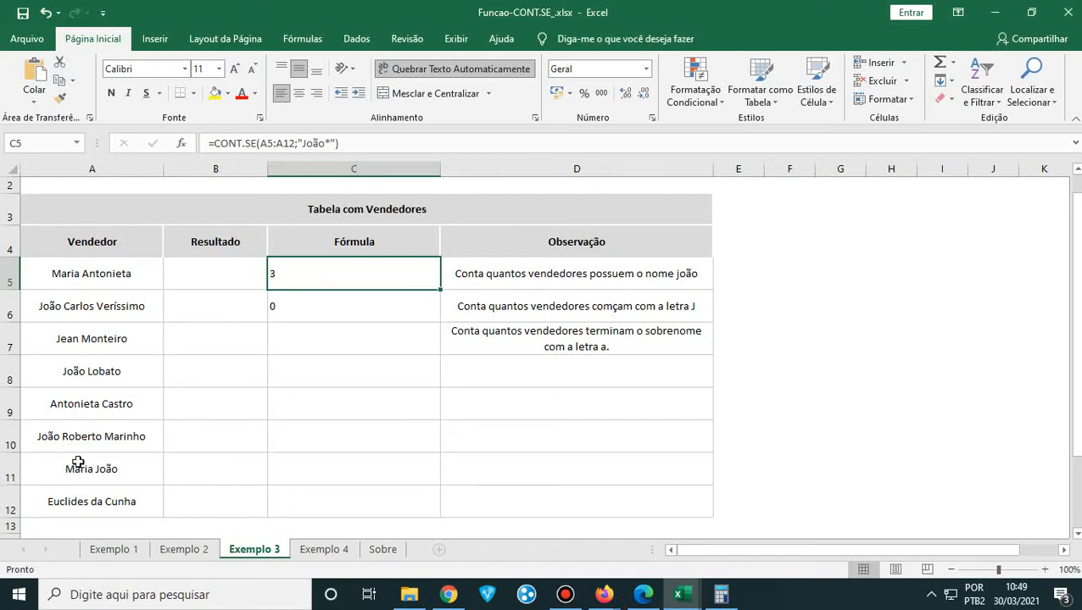
- Open the seller name in A10 for editing after its first name
double_click(64, 436)
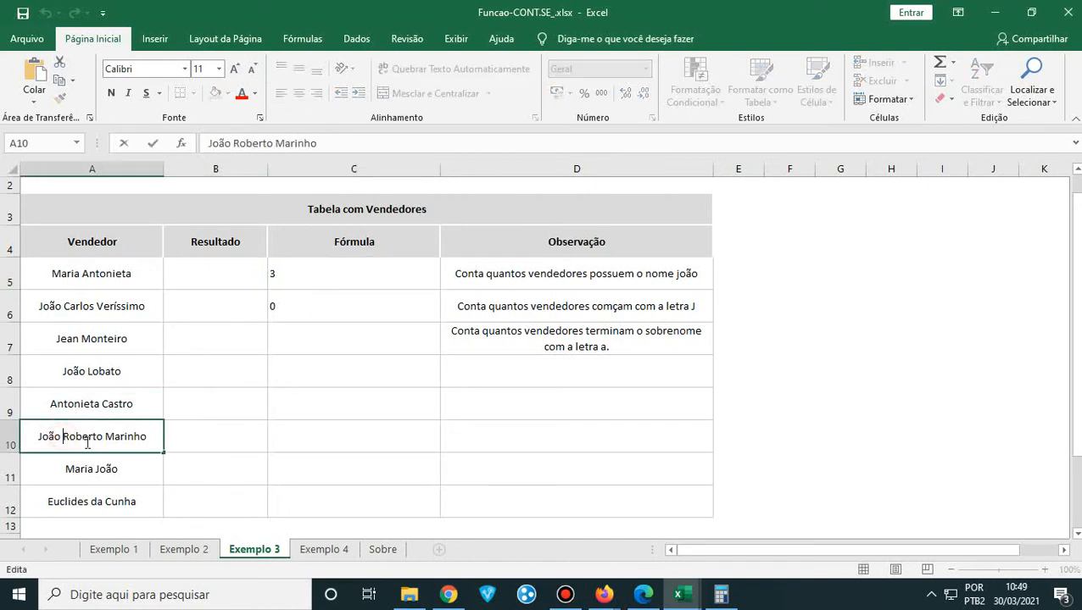
- Move the first name in cell A10 so that it sits between the vendor's other two names
key("BackSpace")
key("BackSpace")
key("BackSpace")
key("BackSpace")
key("BackSpace")
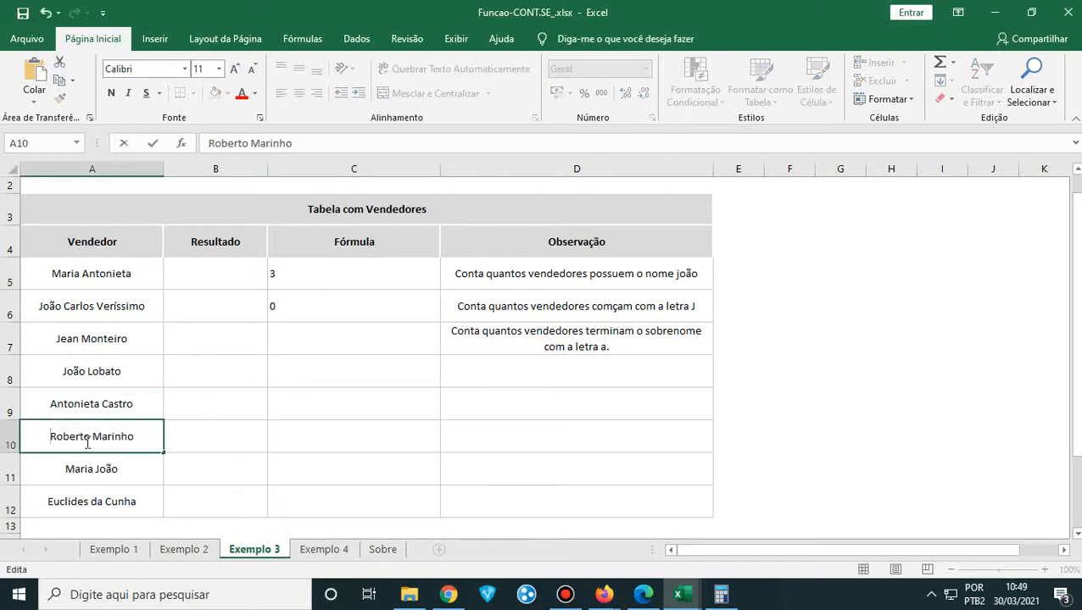
left_click(88, 441)
type("João")
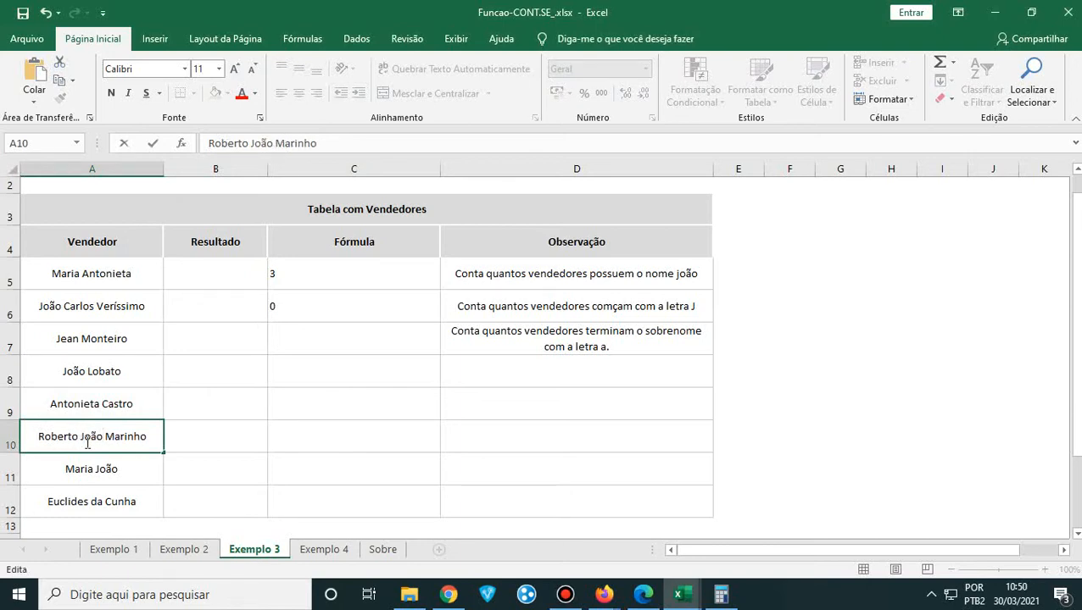
key("Return")
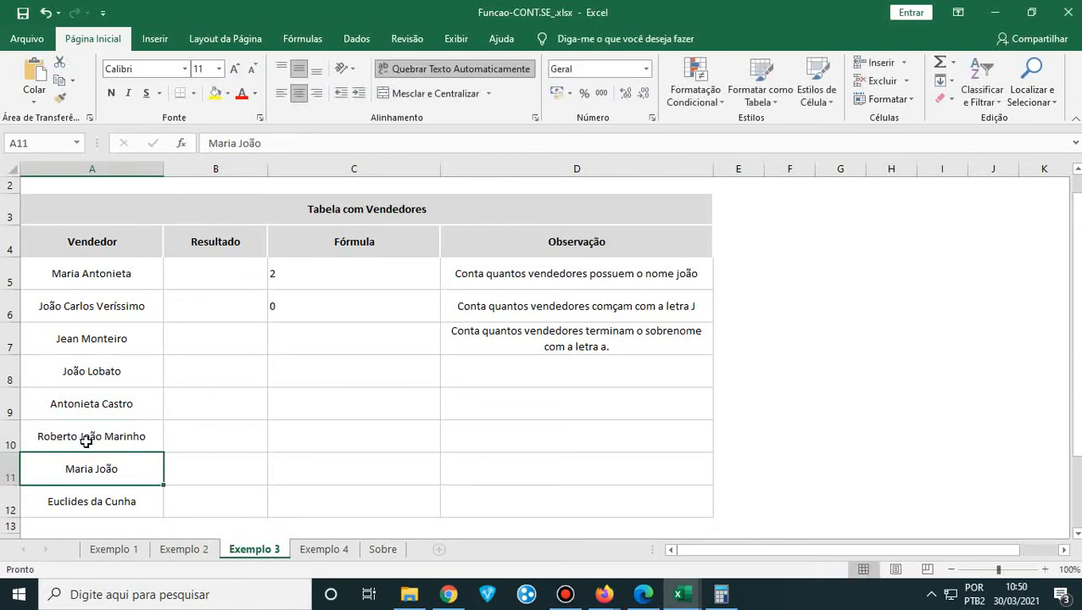
- Compare the vendor names in A10, A6 and A8 with the criterion of the CONT.SE formula in C5
left_click(86, 442)
left_click(75, 309)
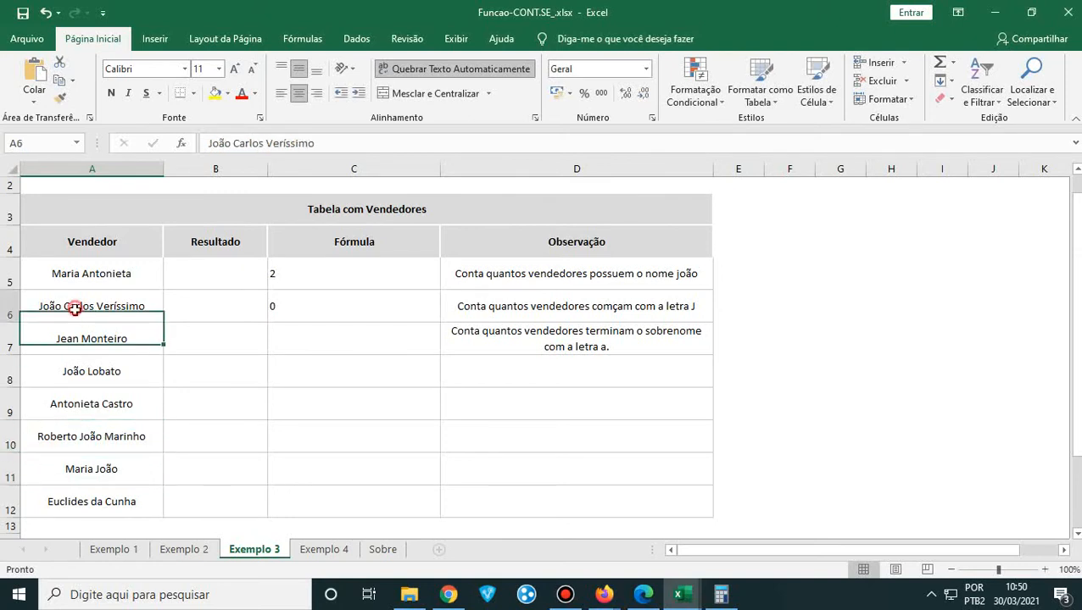
left_click(66, 371)
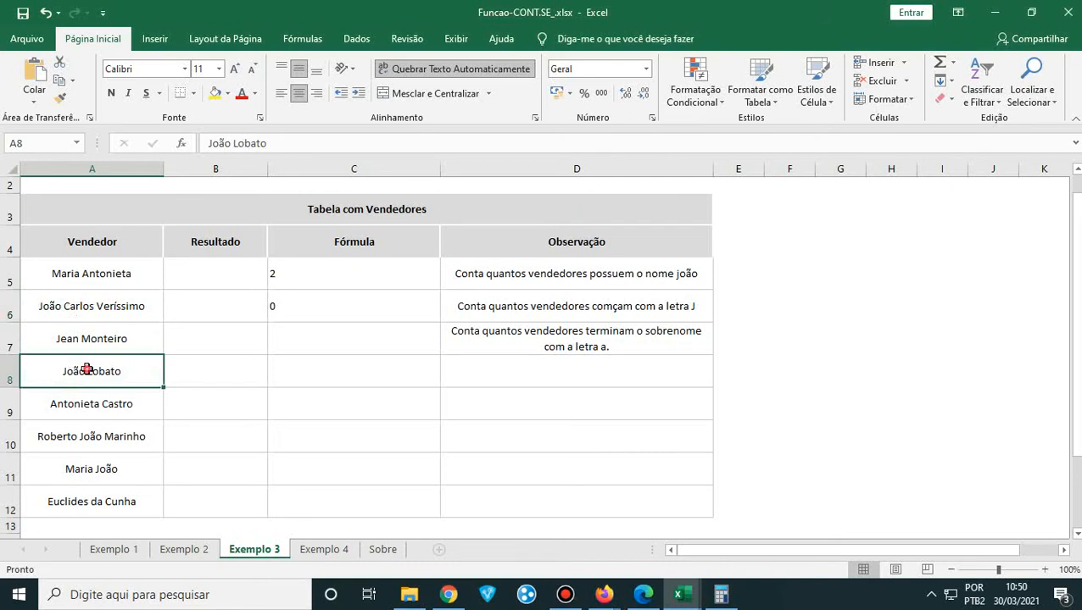
double_click(87, 370)
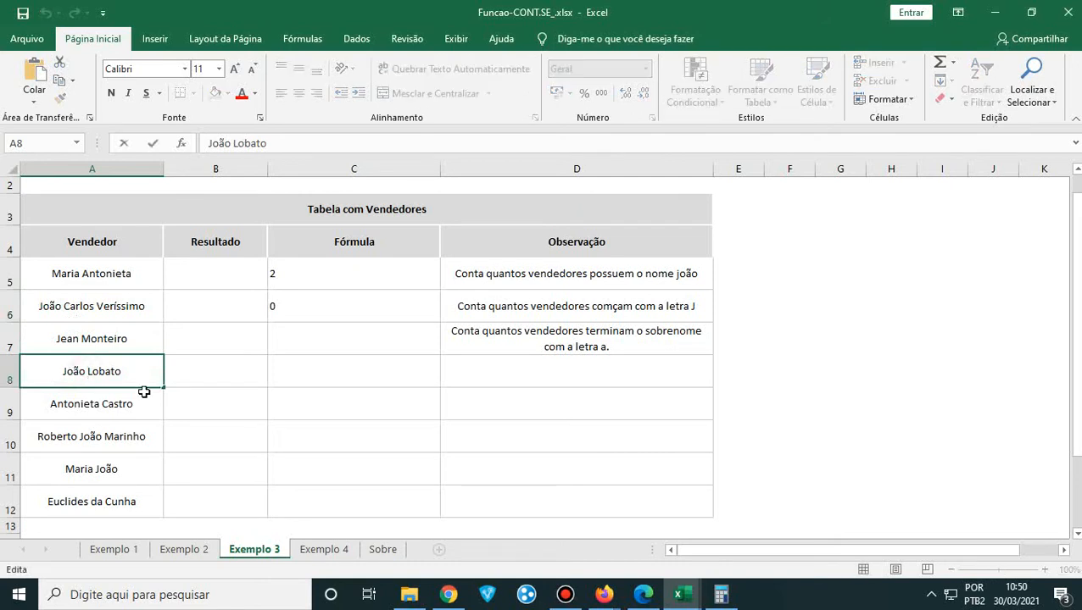
left_click(275, 432)
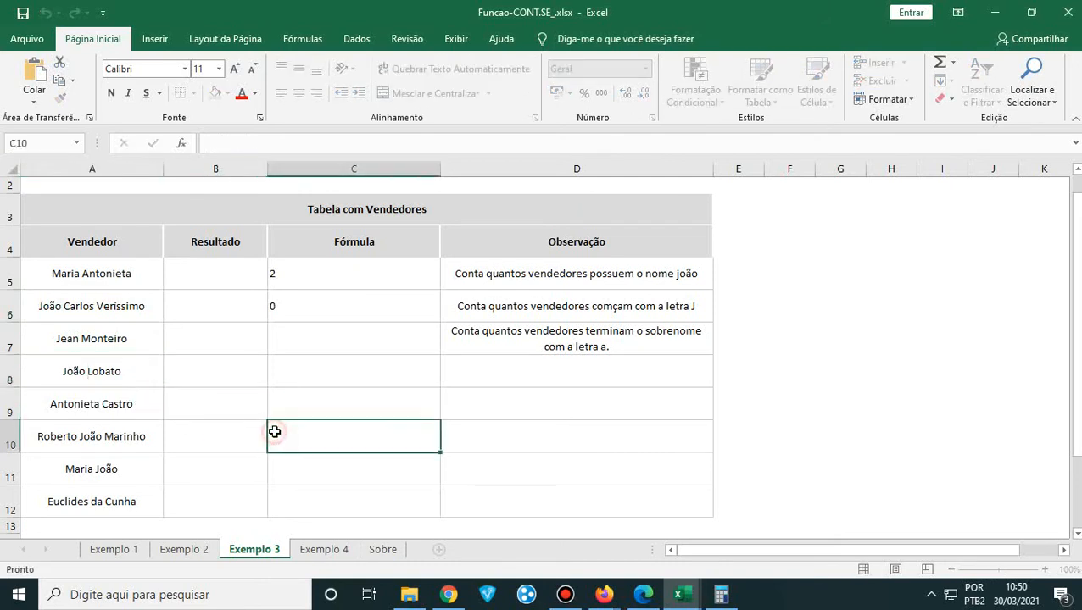
key("ctrl+z")
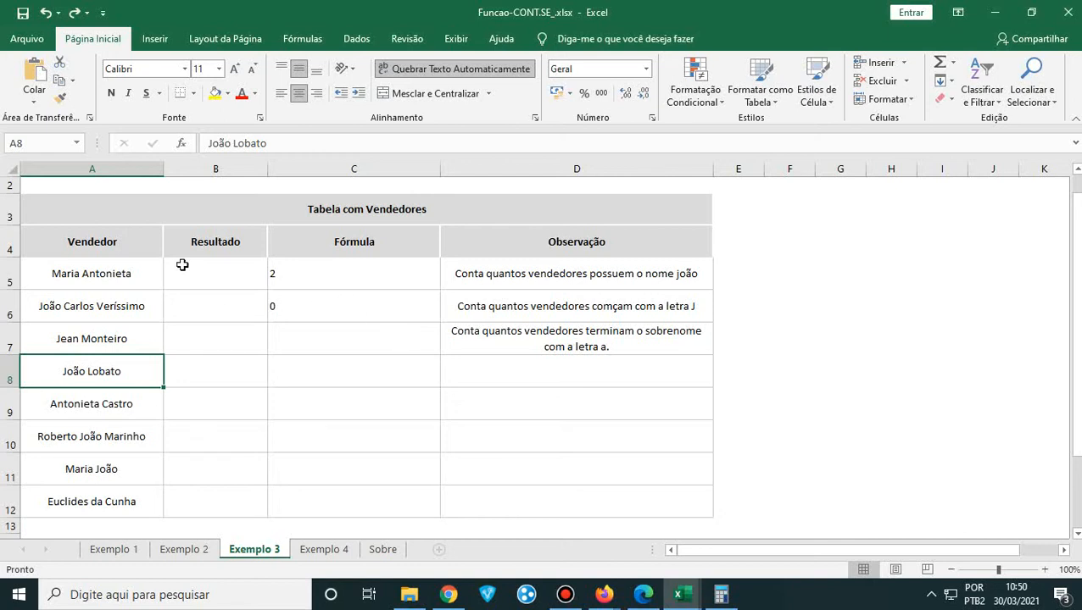
left_click(324, 283)
double_click(327, 283)
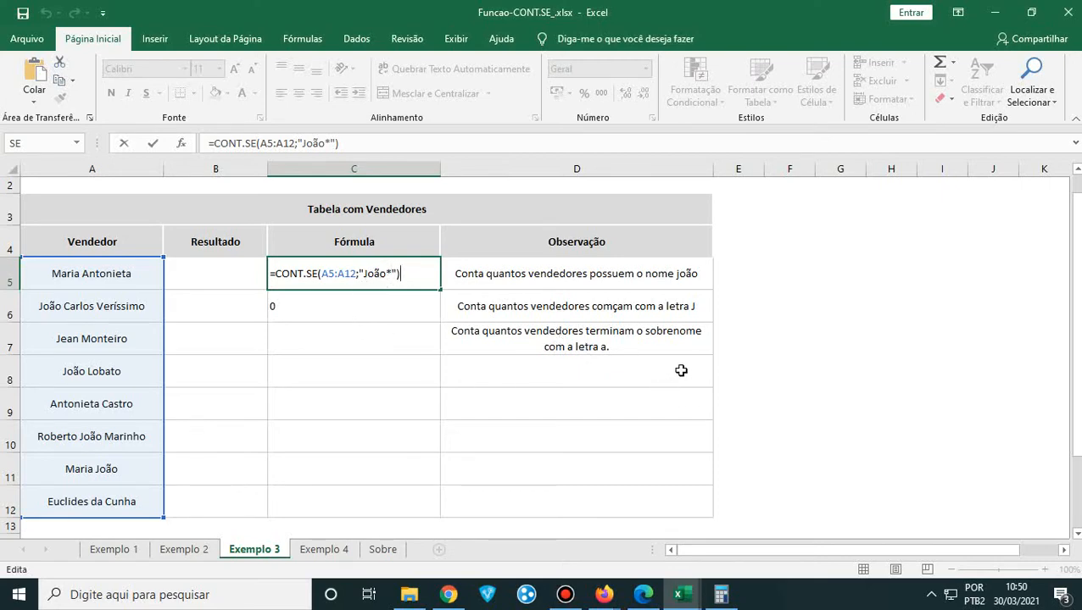
key("ctrl+Return")
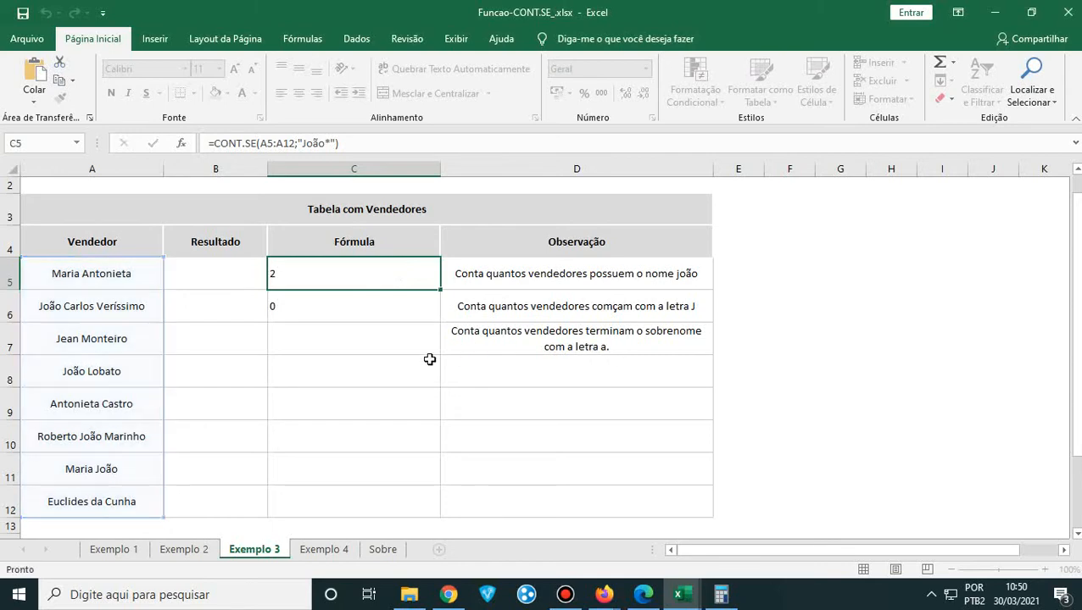
- Undo the earlier edits until the original vendor names, results and formula texts on sheet Exemplo 3 are restored
left_click(354, 339)
key("ctrl+z")
key("ctrl+z")
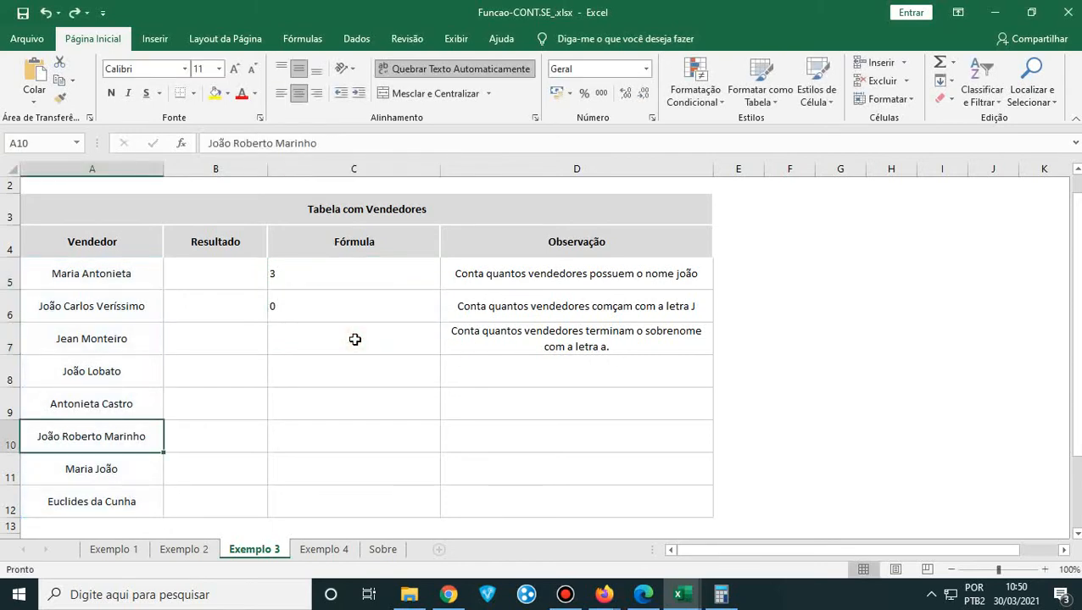
key("ctrl+z")
key("ctrl+z")
key("ctrl+z")
key("ctrl+z")
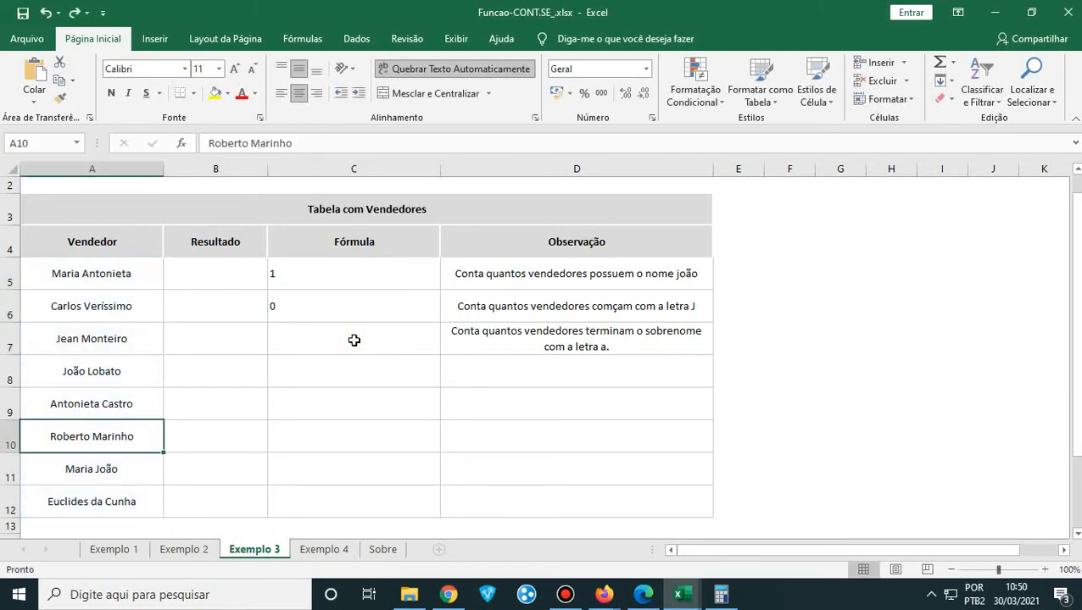
key("ctrl+z")
key("ctrl+z")
key("ctrl+z")
key("ctrl+z")
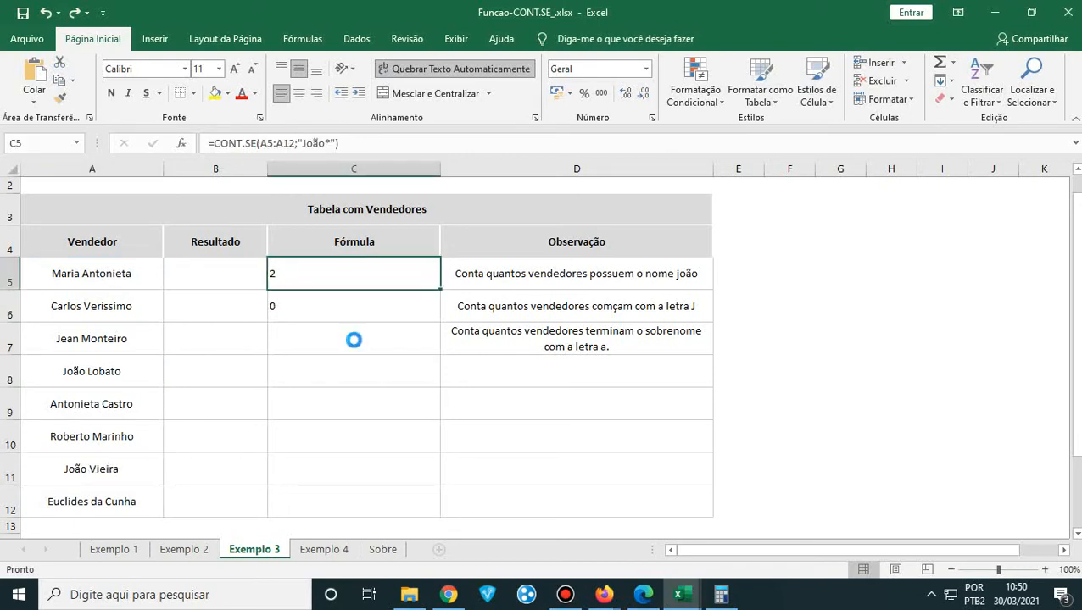
key("ctrl+z")
key("ctrl+z")
key("ctrl+z")
key("ctrl+z")
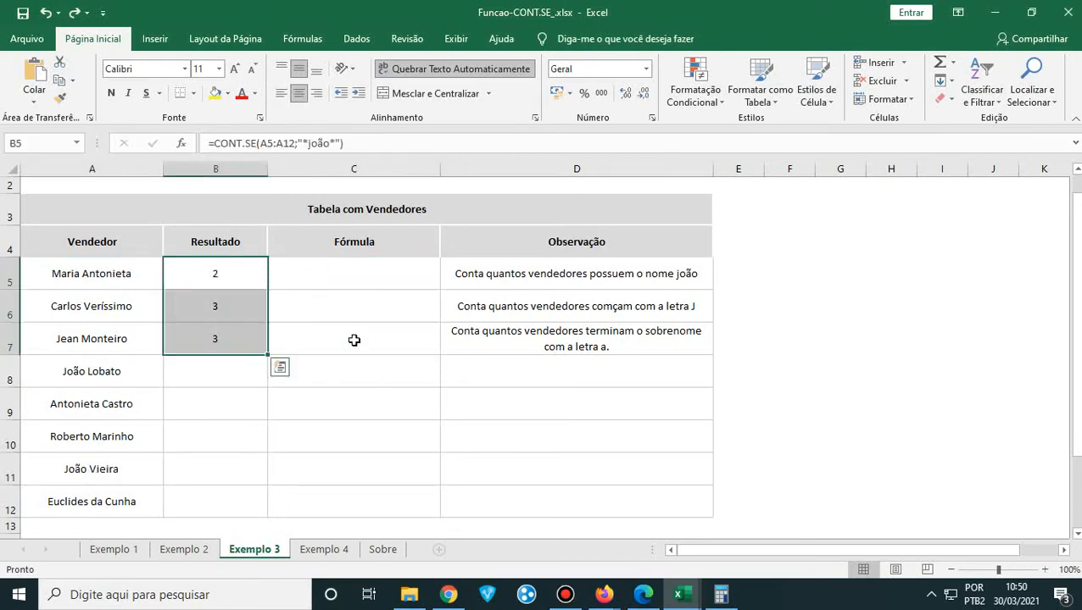
key("ctrl+z")
key("ctrl+z")
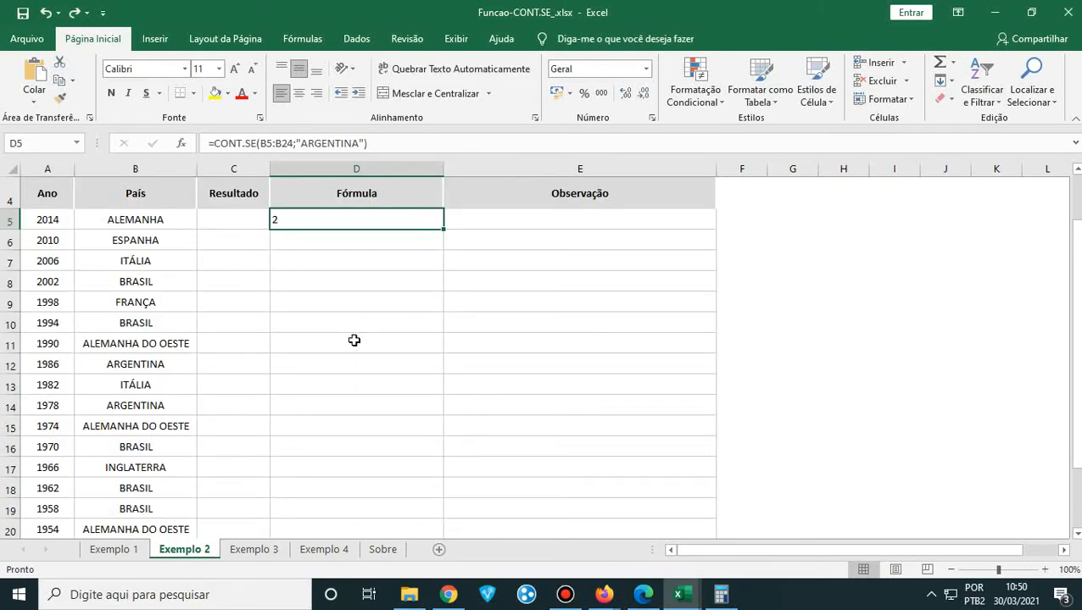
- Clear the formula texts from C5:C7 on sheet Exemplo 3, keeping the results in column B
left_click(248, 549)
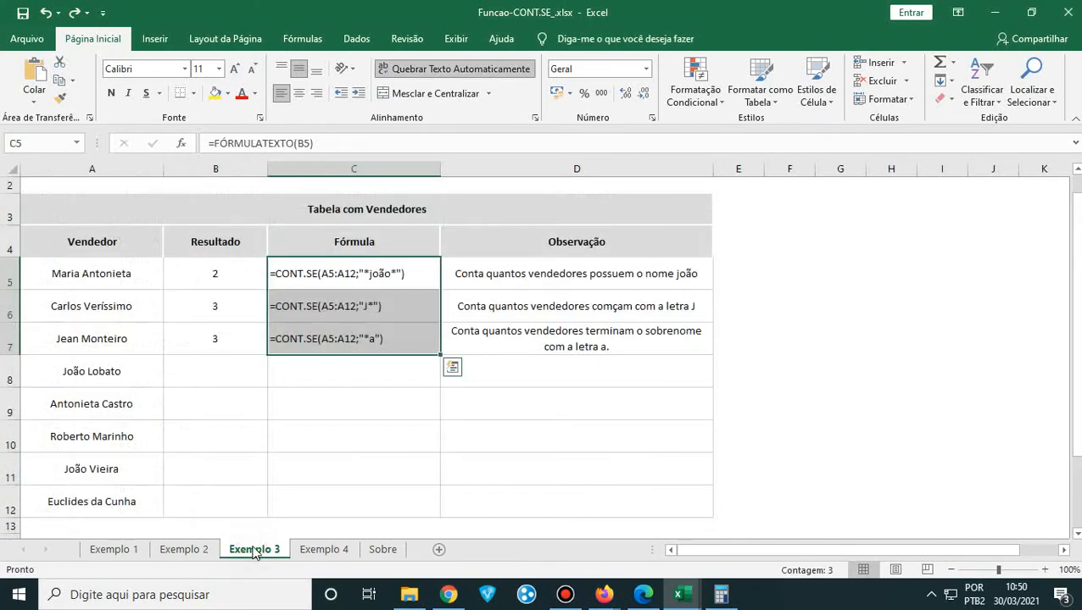
key("Delete")
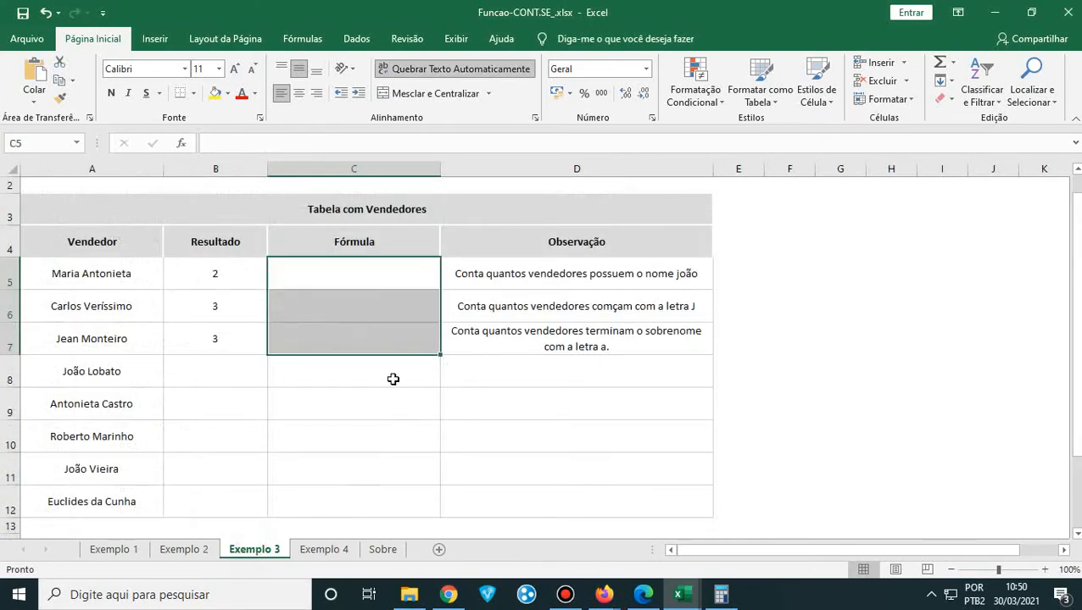
left_click(376, 345)
left_click(345, 270)
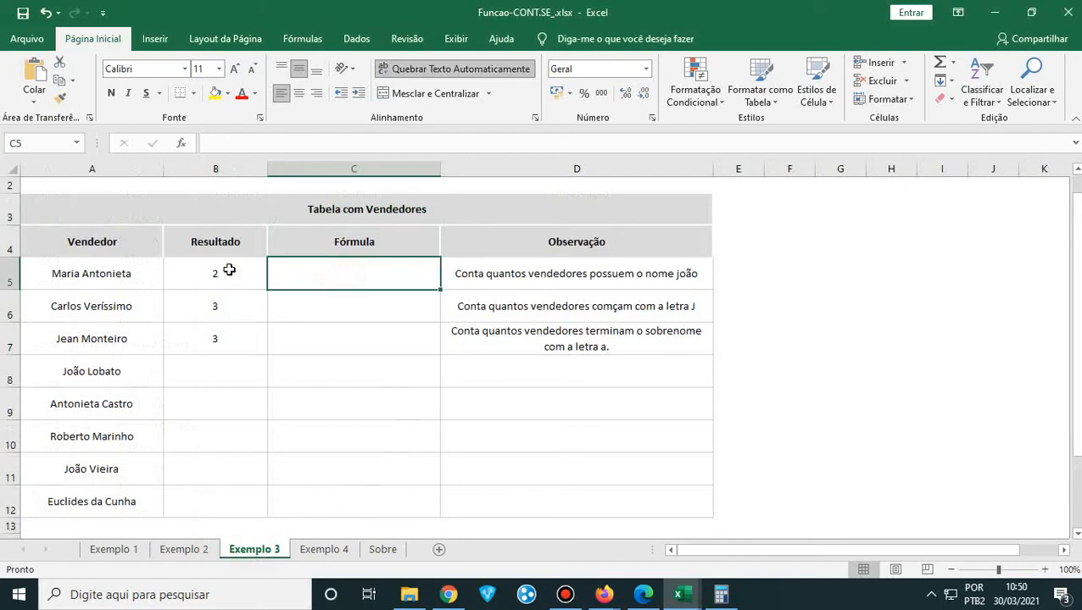
- Enter =CONT.SE(A5:A12;"*a") in C7 to count the vendors whose surname ends in a
left_click(377, 338)
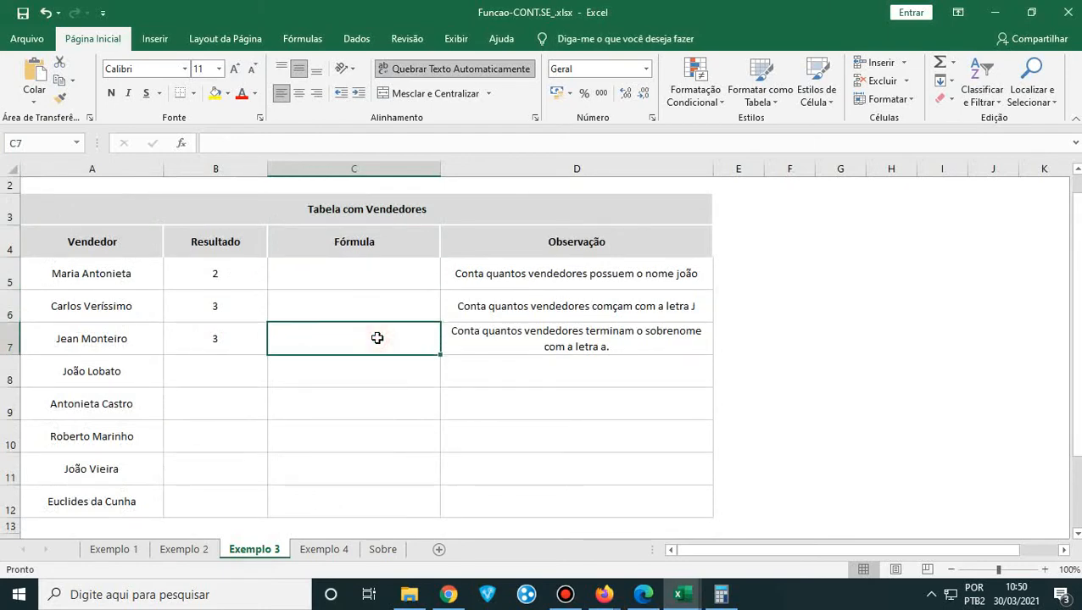
type("=cont")
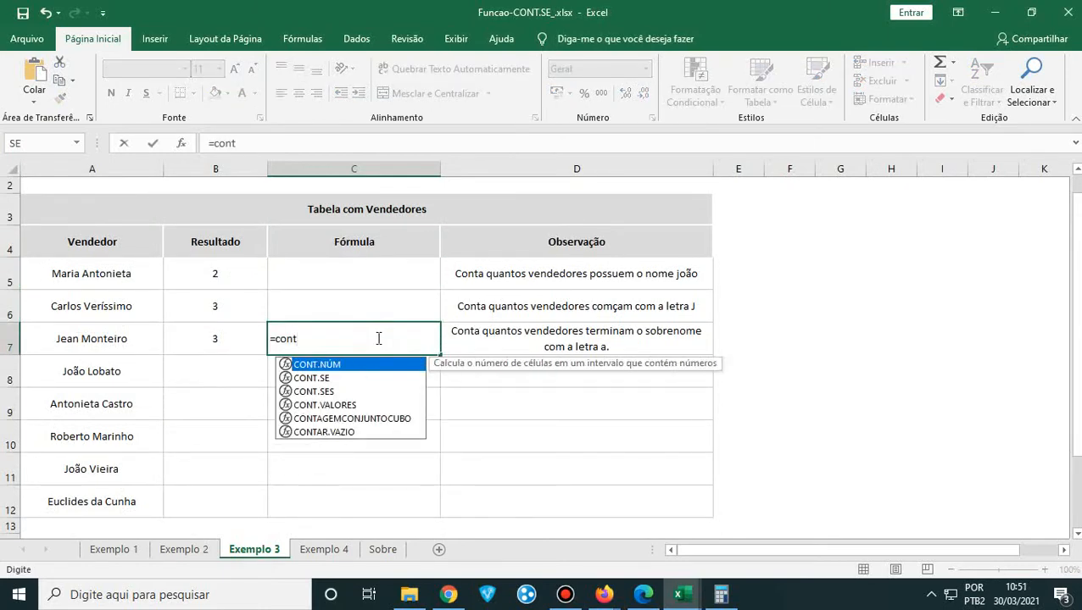
type(".se")
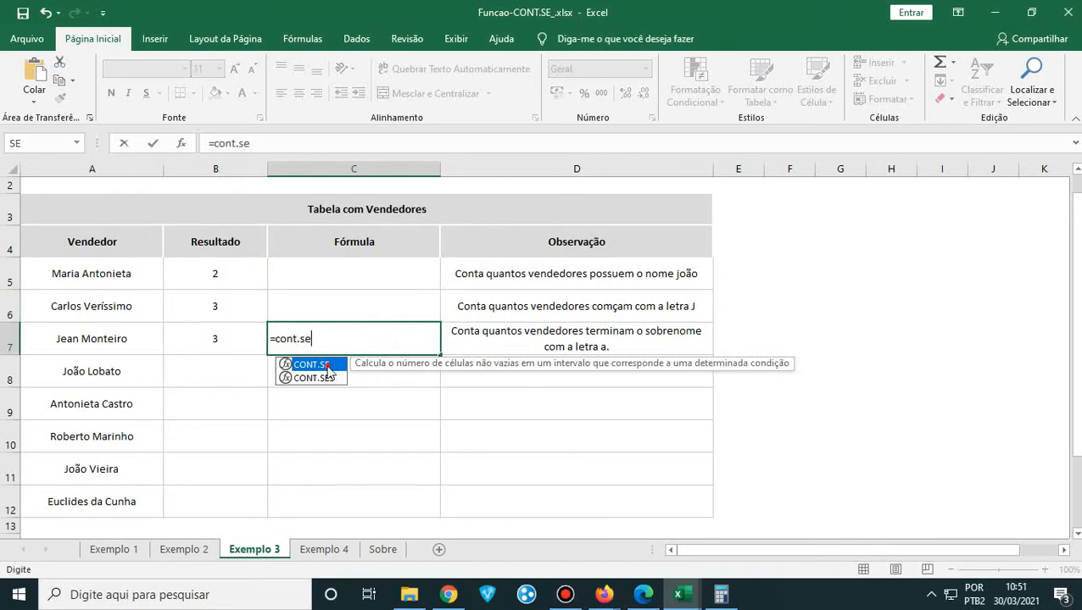
double_click(328, 373)
left_click_drag(157, 276, 108, 422)
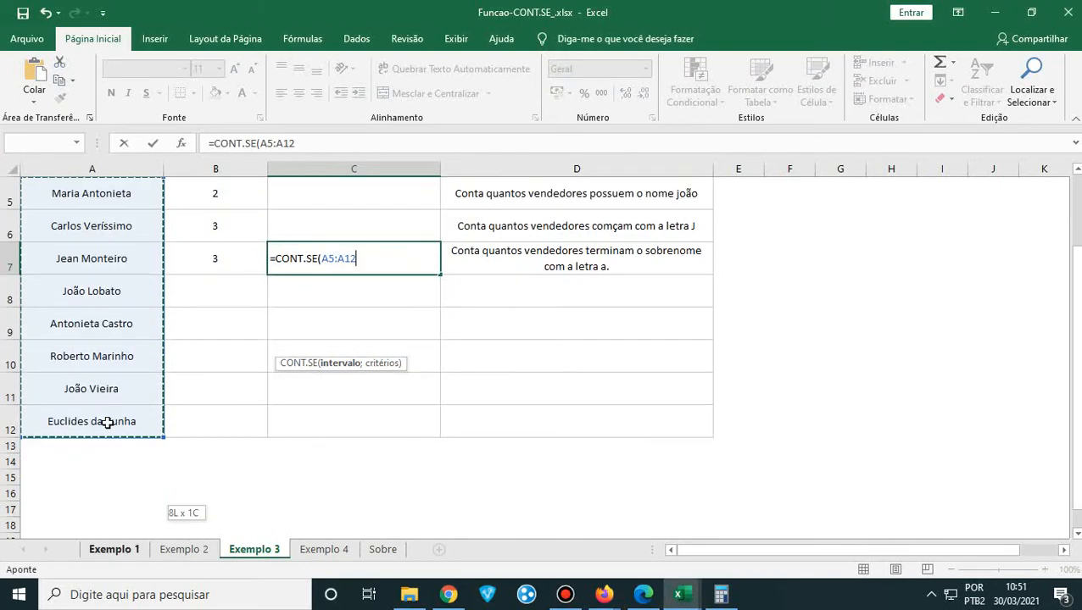
type(";")
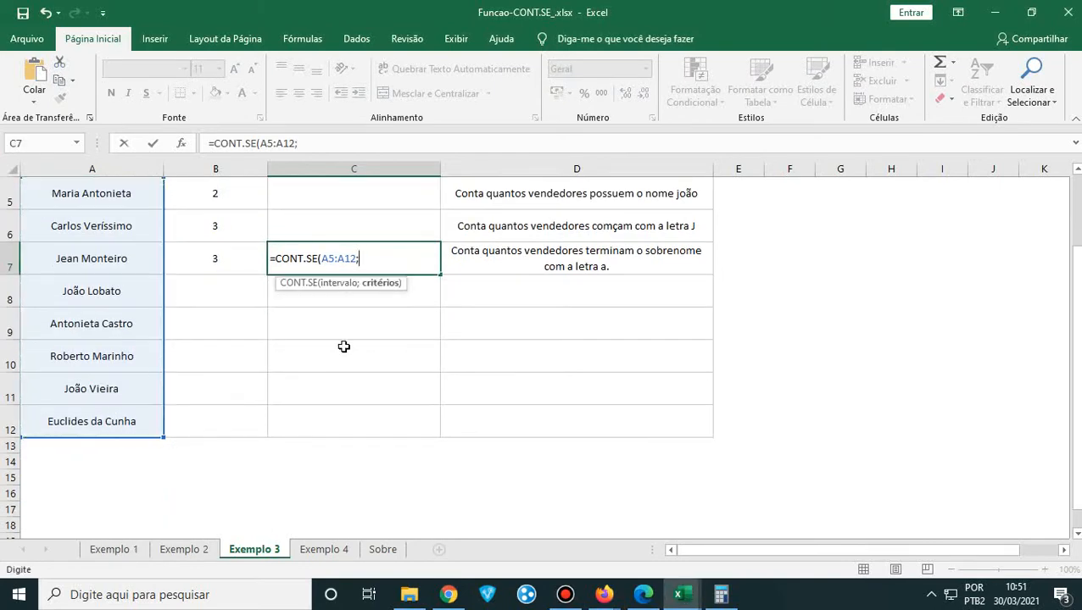
type("\"*a")
type("\")")
key("Return")
key("Up")
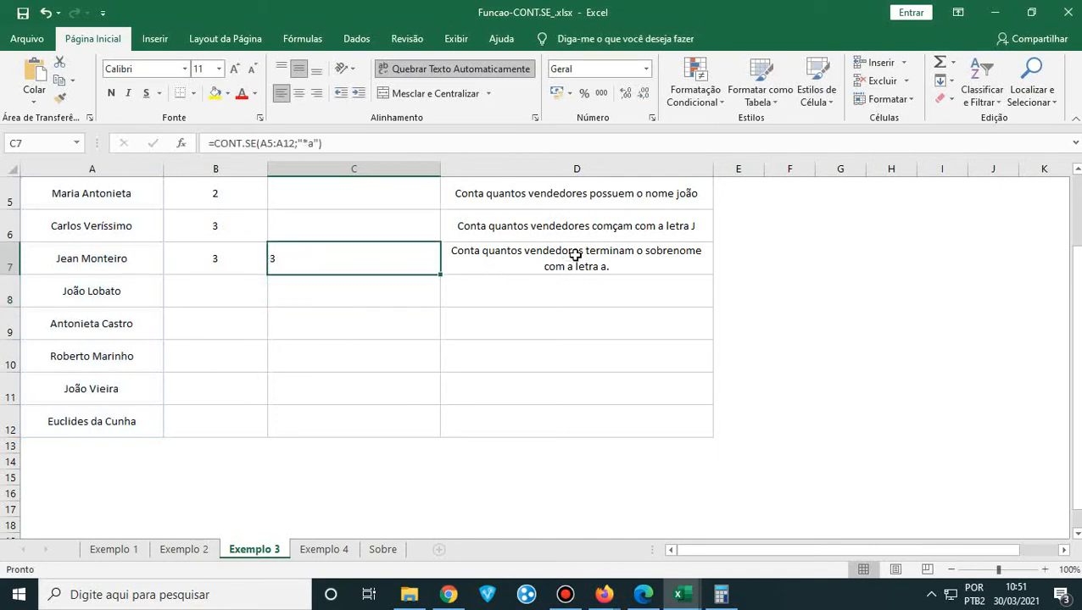
- Change the last letter of the vendor's surname in A11 to o
scroll(575, 254, "up", 1)
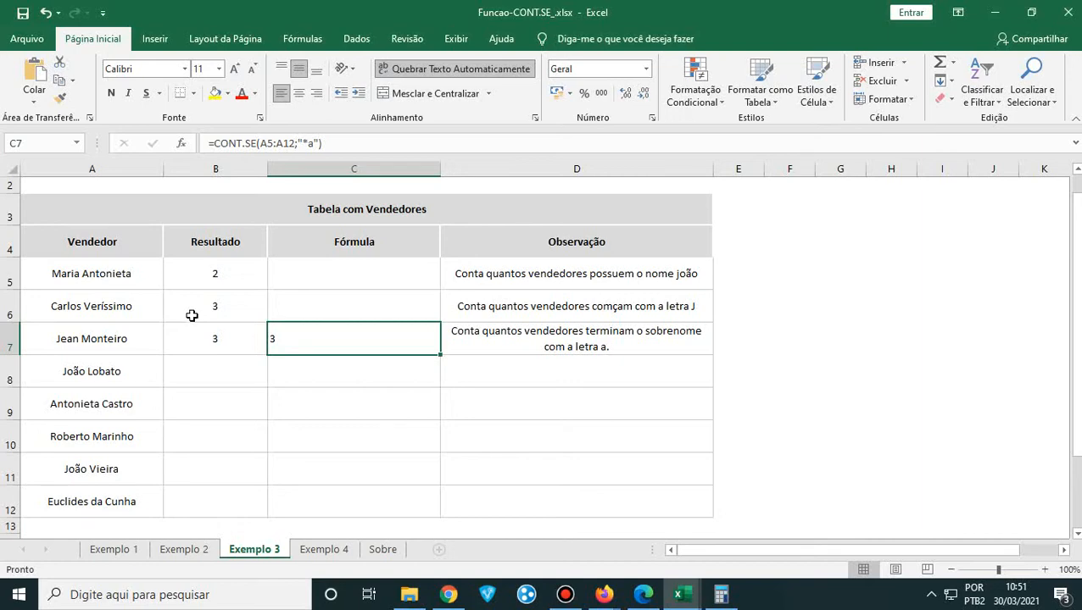
double_click(141, 471)
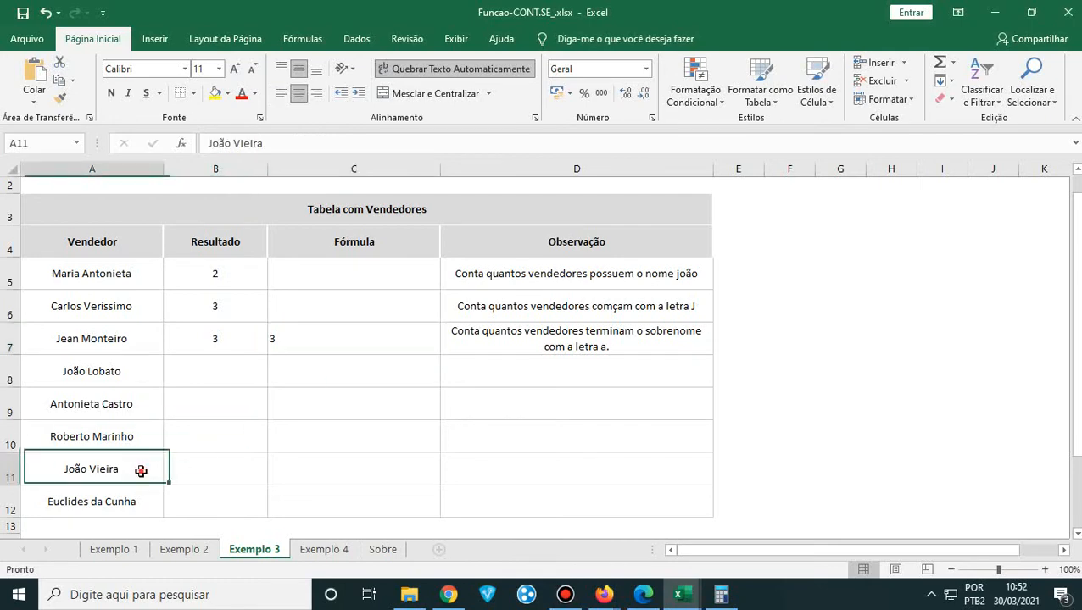
key("BackSpace")
type("o")
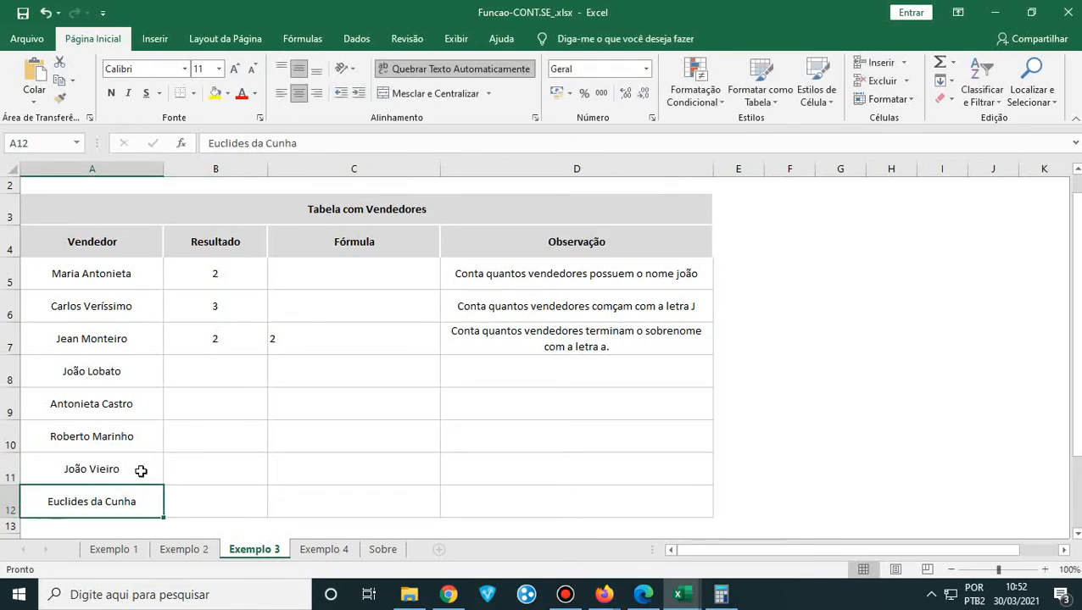
- Change the last letter of the vendor's surname in A12 to o
double_click(143, 502)
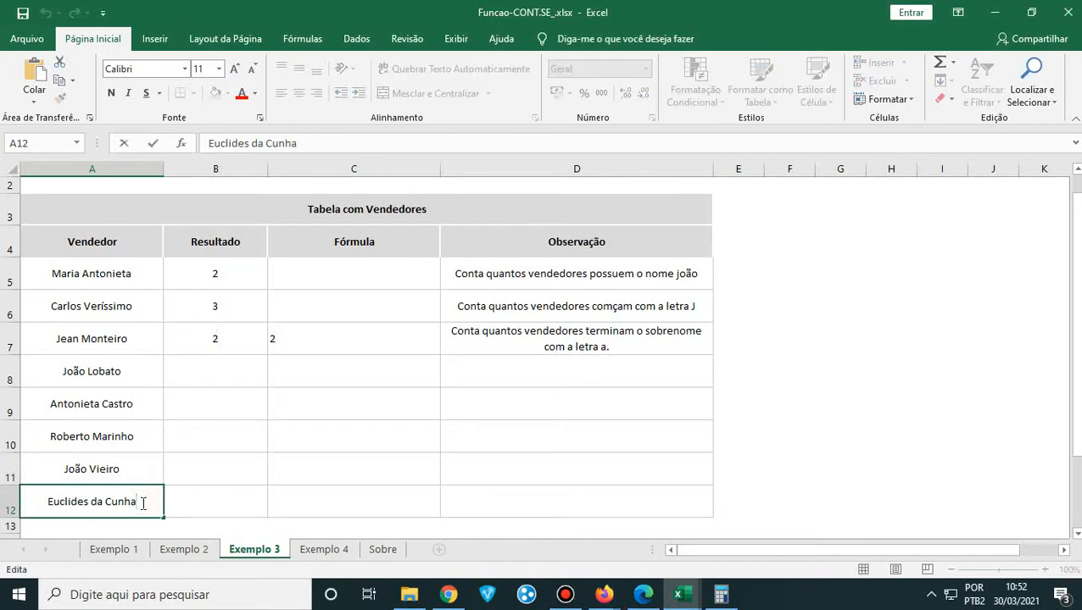
key("BackSpace")
type("o")
key("Return")
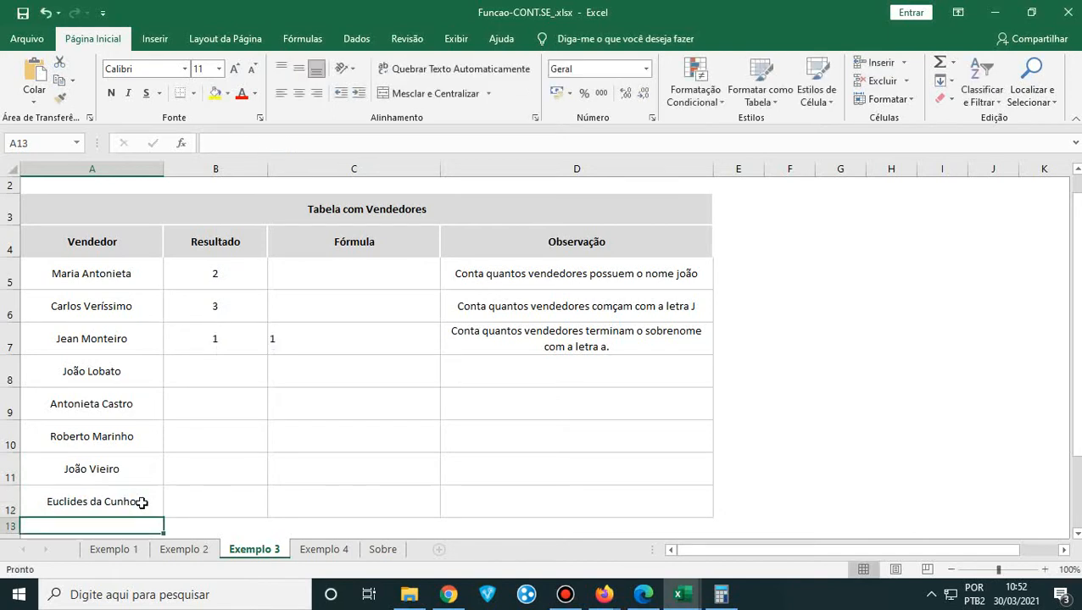
- Examine the vendor names from A12 up to A5 for surnames ending in a
key("Up")
key("Up")
key("Up")
key("Up")
key("Up")
key("Up")
key("Up")
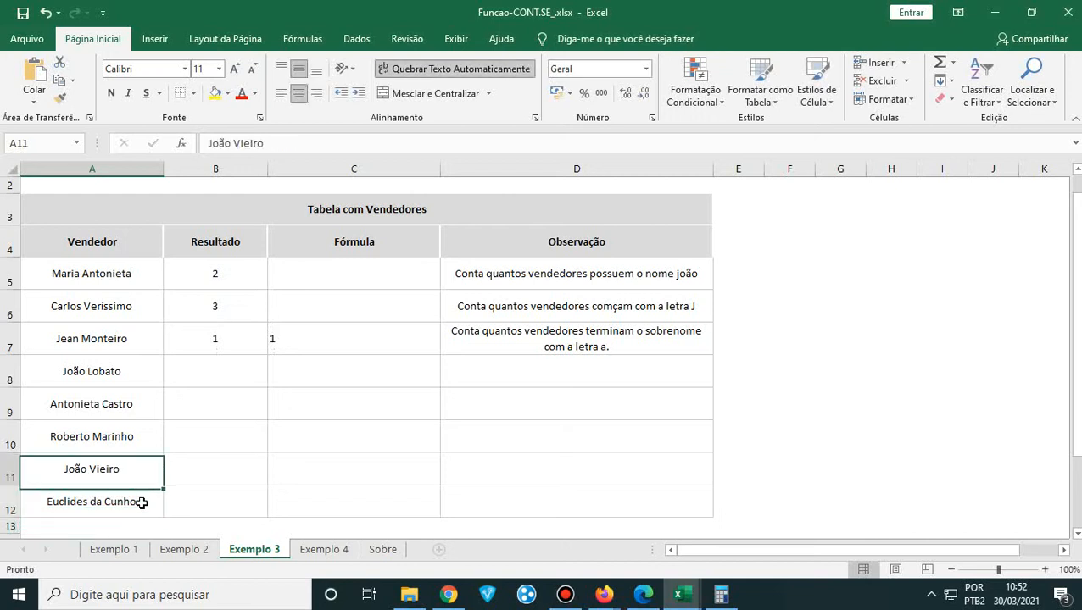
key("Up")
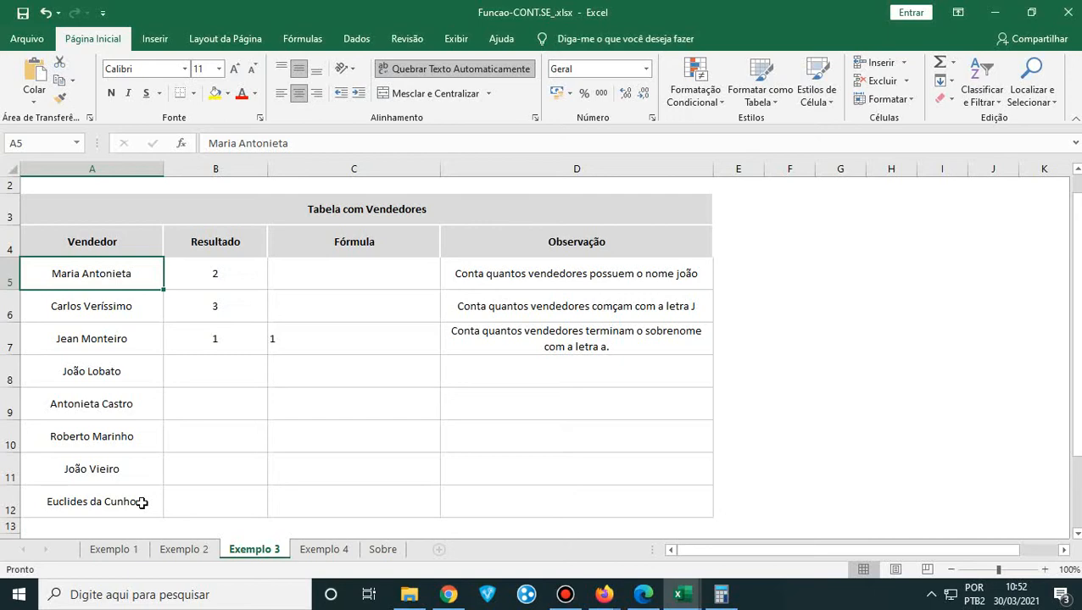
- Undo the surname change in A12 and go through the vendor names up column A again
key("ctrl+z")
key("Up")
key("Up")
key("Up")
key("Up")
key("Up")
key("Up")
key("Up")
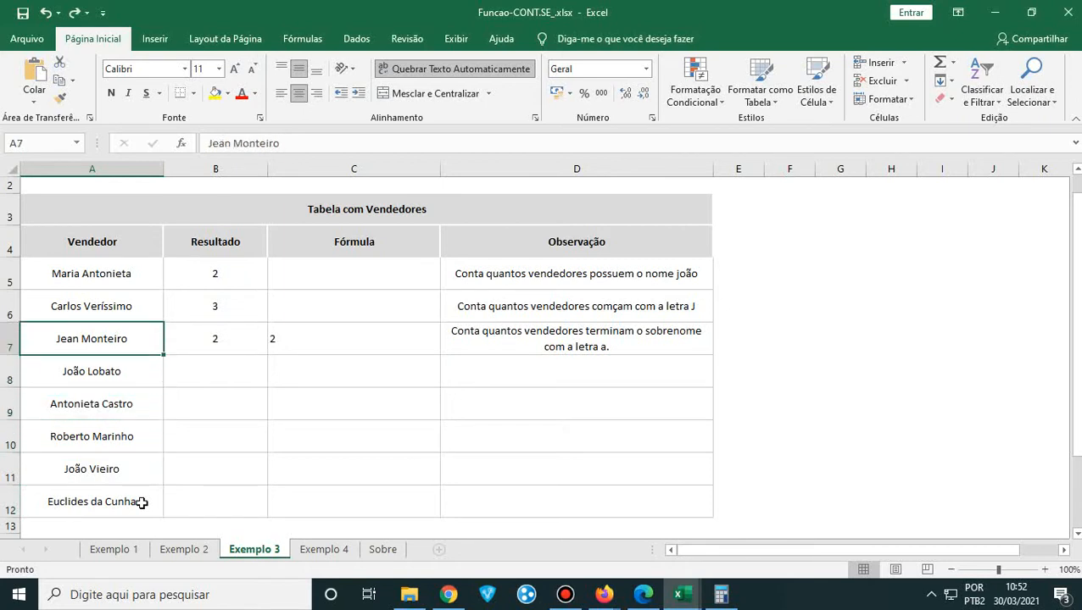
- Review the observation in D7 that describes the surname count in row 7
key("Down")
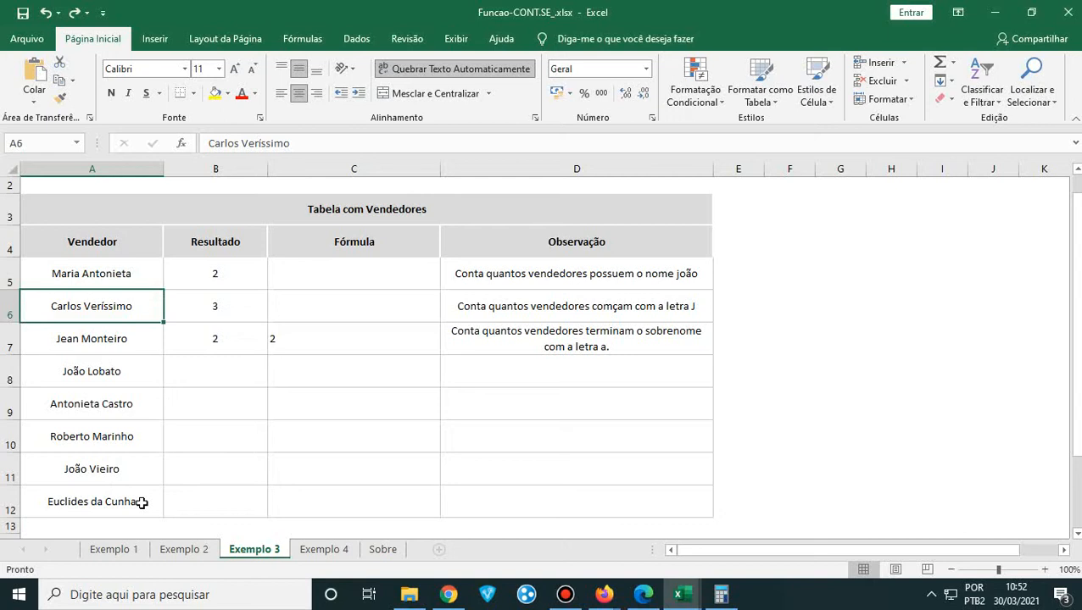
key("Down")
key("Down")
key("Right")
key("Right")
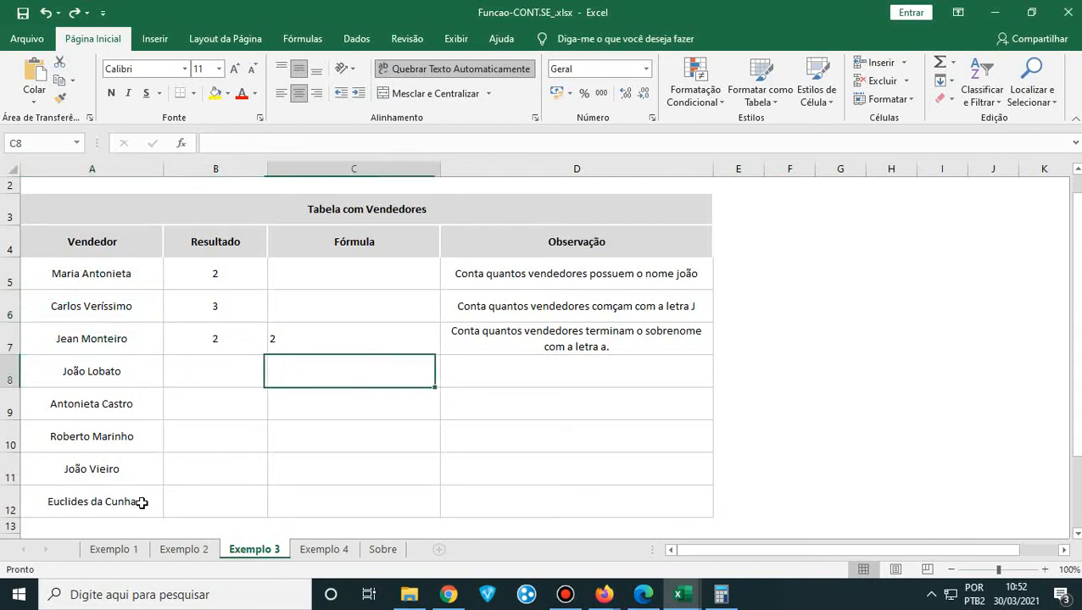
key("Right")
key("Up")
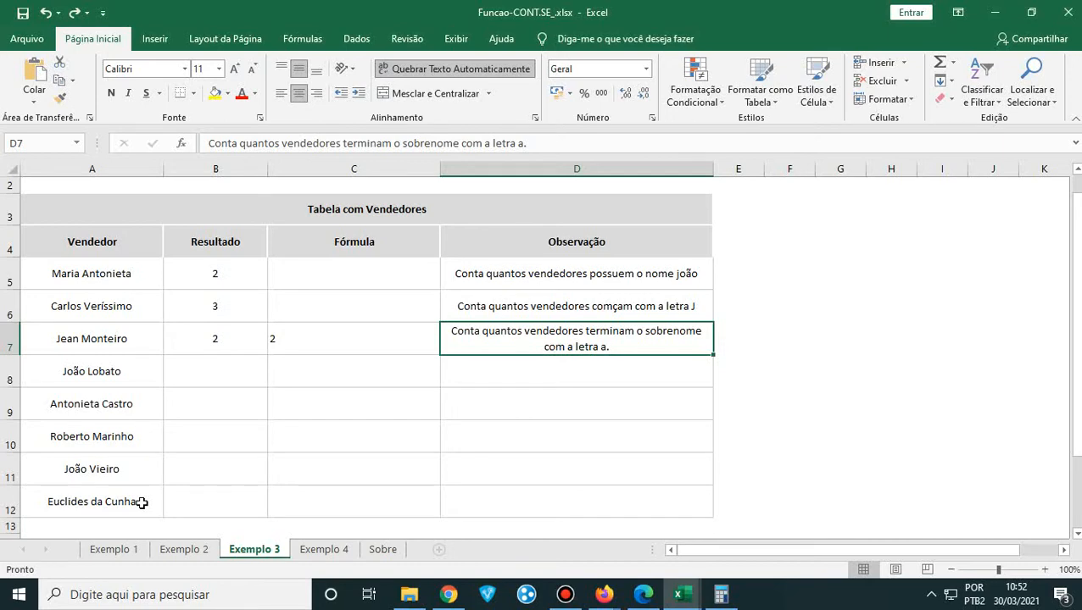
- Compare the CONT.SE formulas in B7 and C7 with the observation in D7
key("Left")
key("Left")
key("Right")
key("Left")
key("Left")
key("Right")
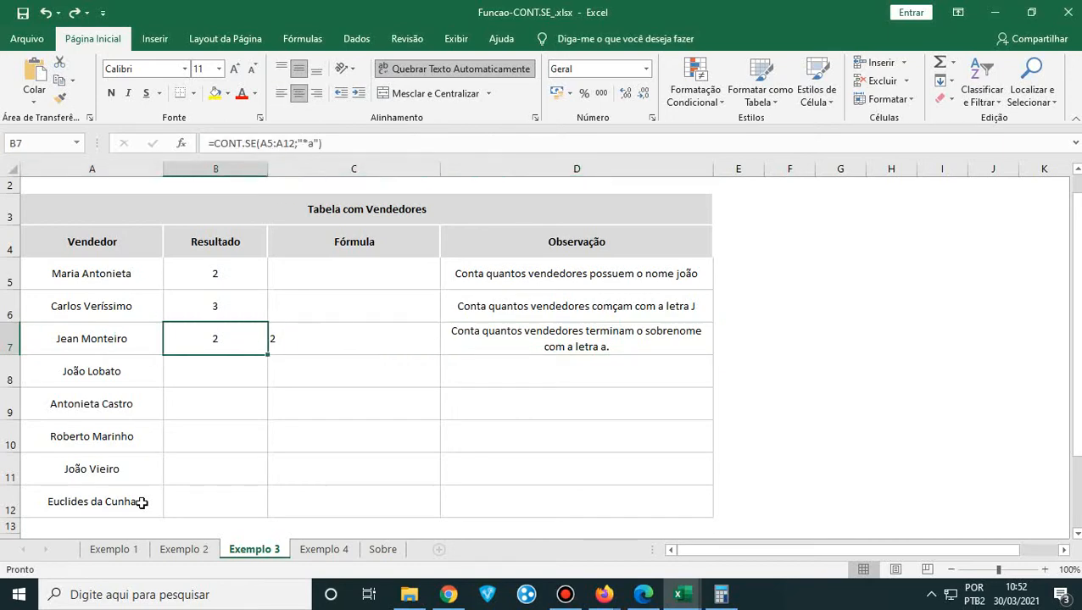
key("Right")
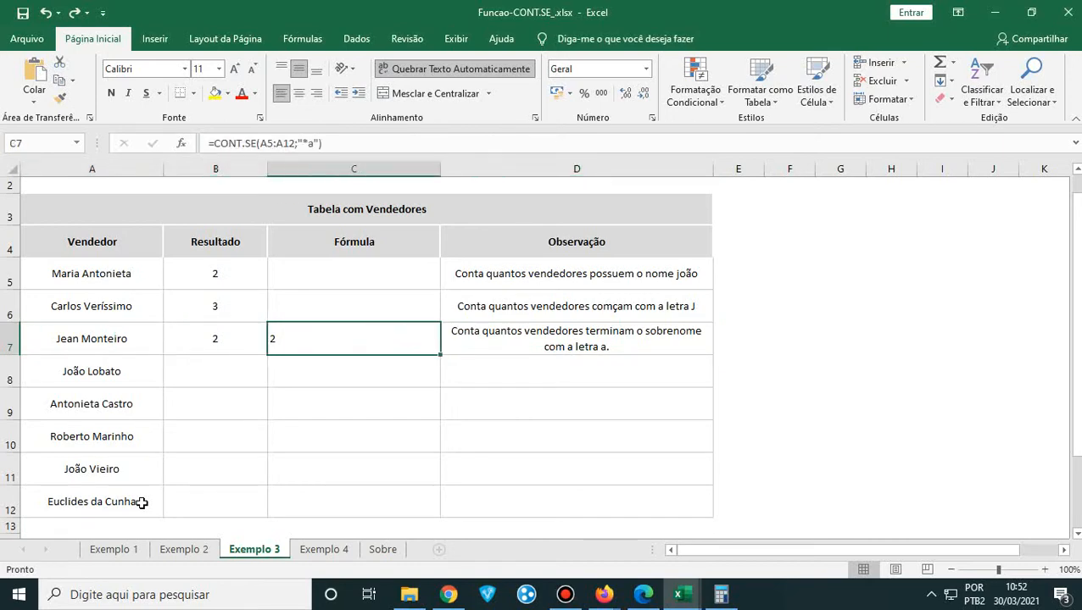
key("Left")
key("Left")
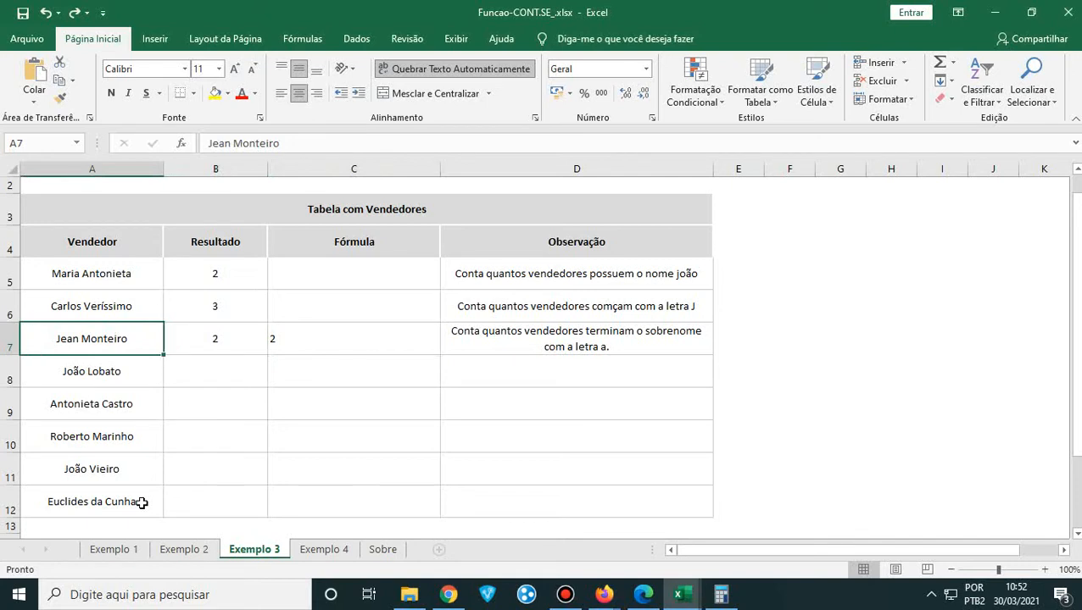
key("Right")
key("Right")
key("Right")
key("Left")
key("Left")
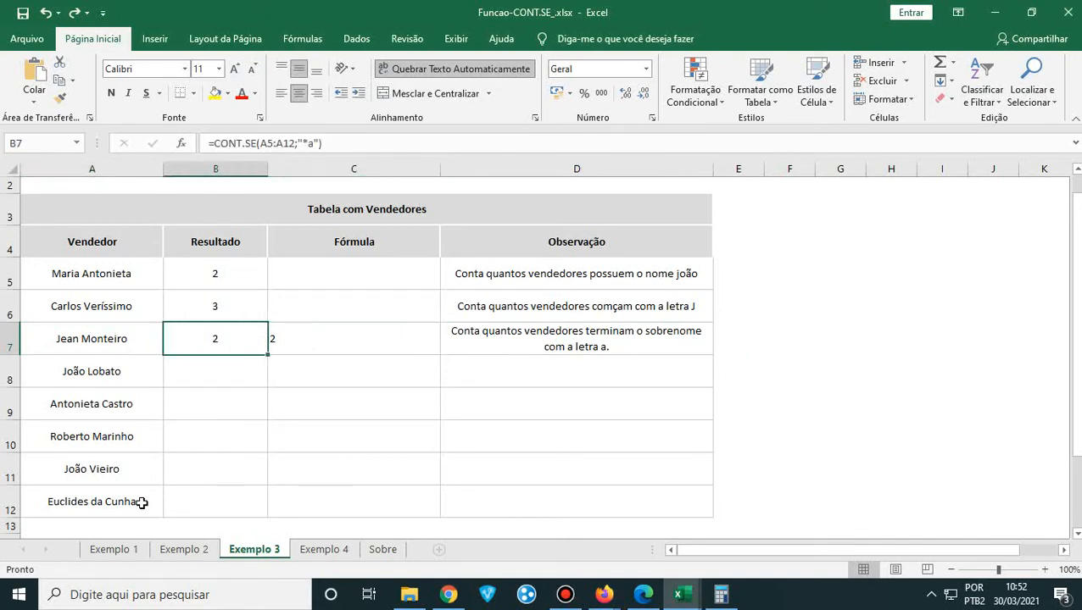
key("Right")
key("Left")
- Go through the vendor names from A5 down to A12, checking the last letter of each surname
key("Up")
key("Up")
key("Left")
key("Down")
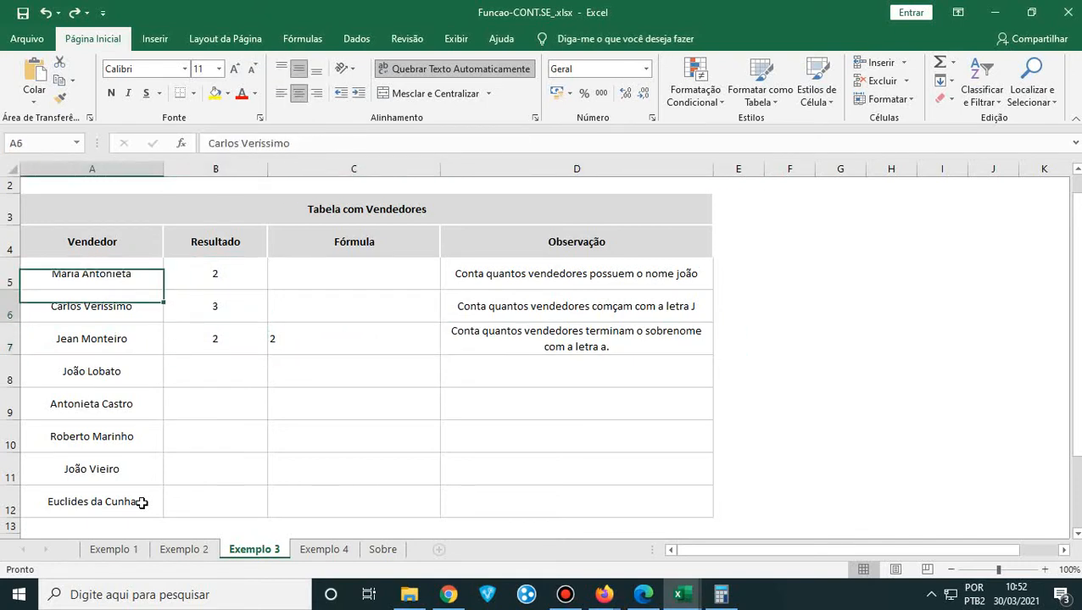
key("Down")
key("Down")
key("Down")
key("Down")
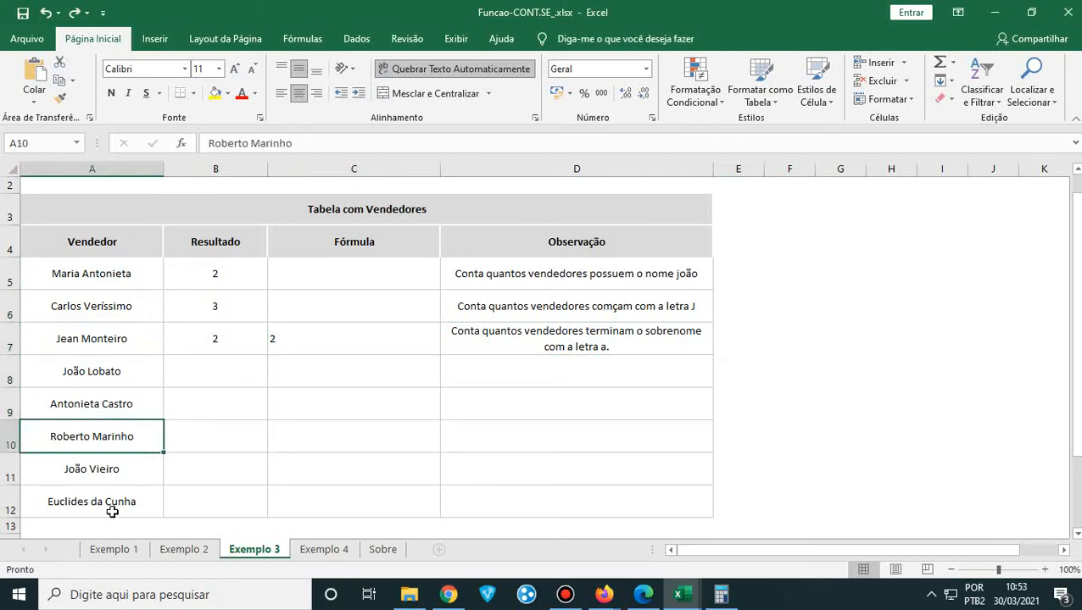
key("Down")
key("Down")
- Change the last letter of the vendor's surname in A12 to o
double_click(150, 501)
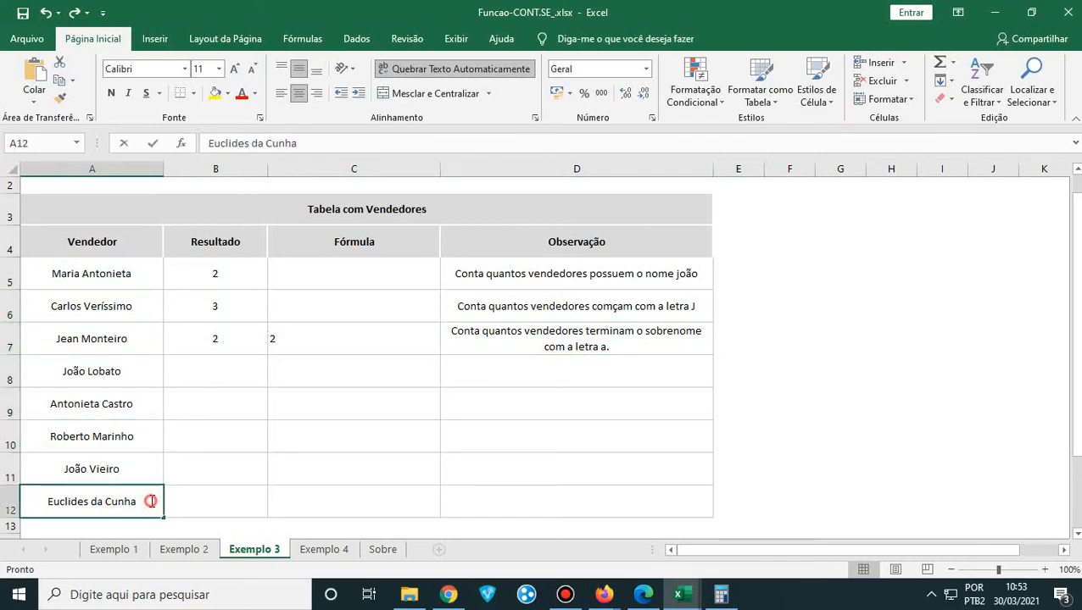
key("BackSpace")
type("o")
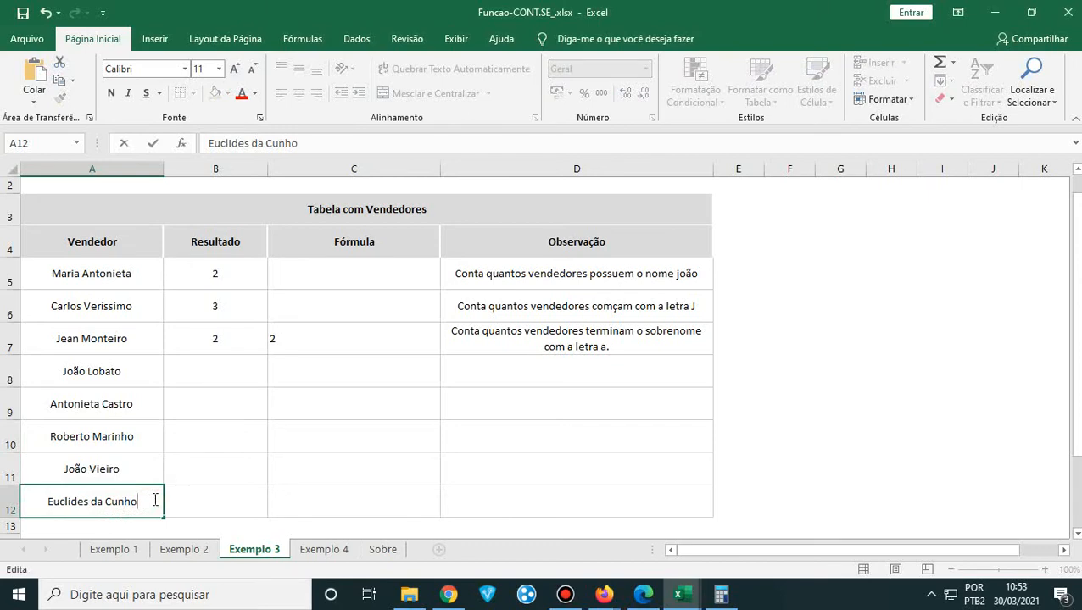
key("Return")
- Change the last letter of the vendor's surname in A5 to o
key("Up")
key("Up")
key("Up")
key("Up")
key("Up")
key("Up")
key("Up")
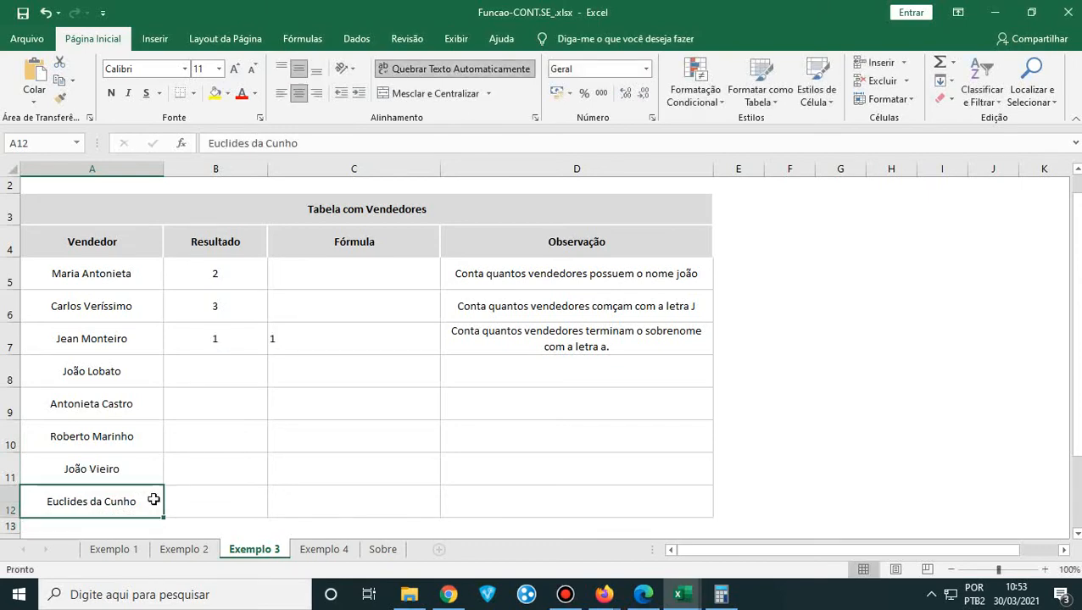
key("Up")
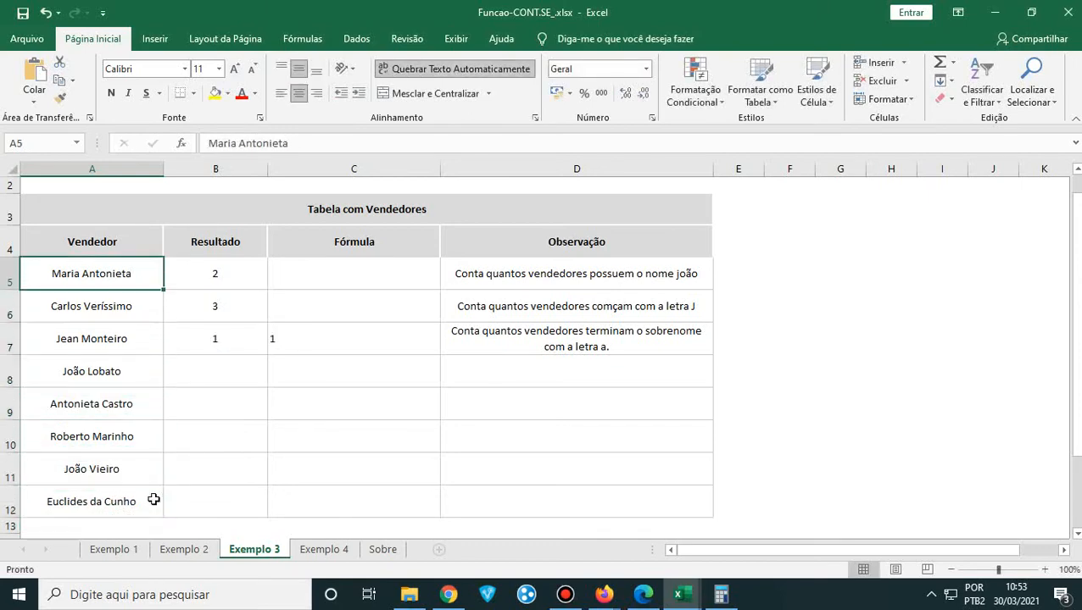
double_click(155, 271)
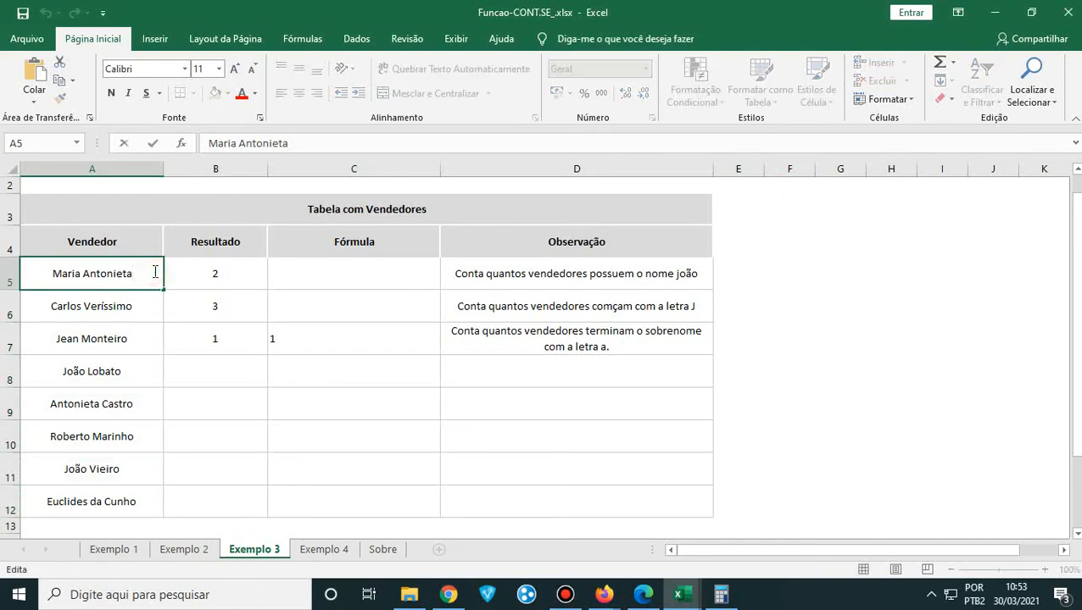
key("BackSpace")
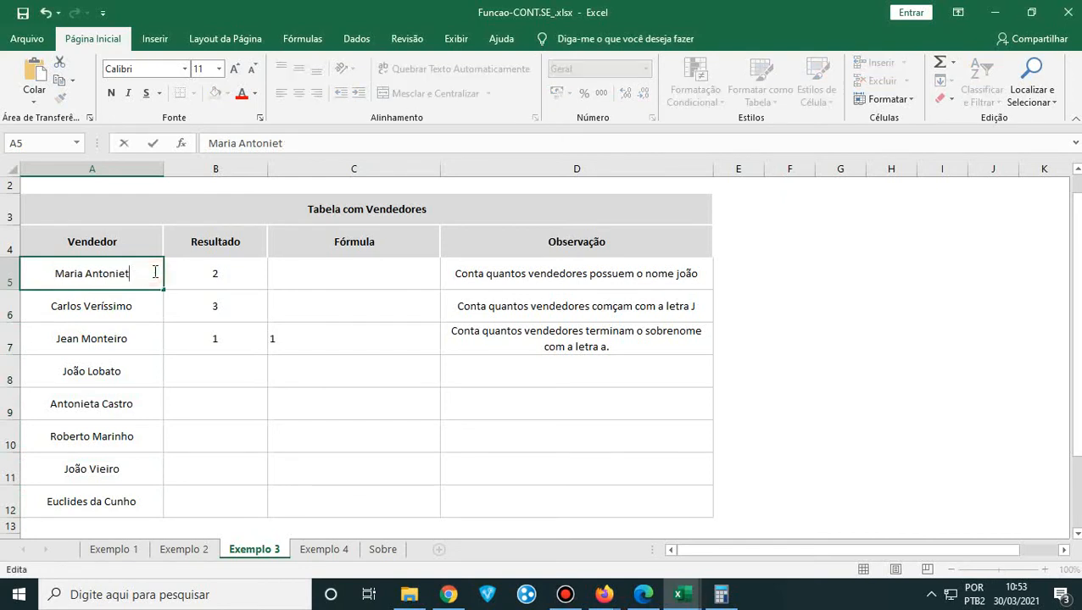
type("o")
key("Return")
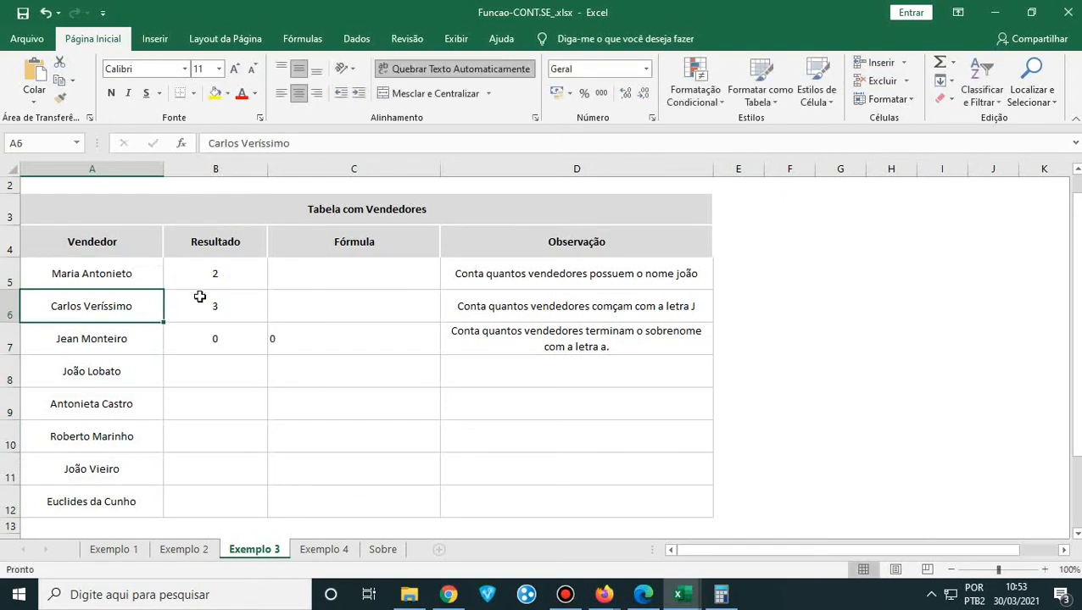
- Check the CONT.SE formula in C7 against the vendor names in A5:A12 and the observation in D7
left_click_drag(142, 278, 127, 494)
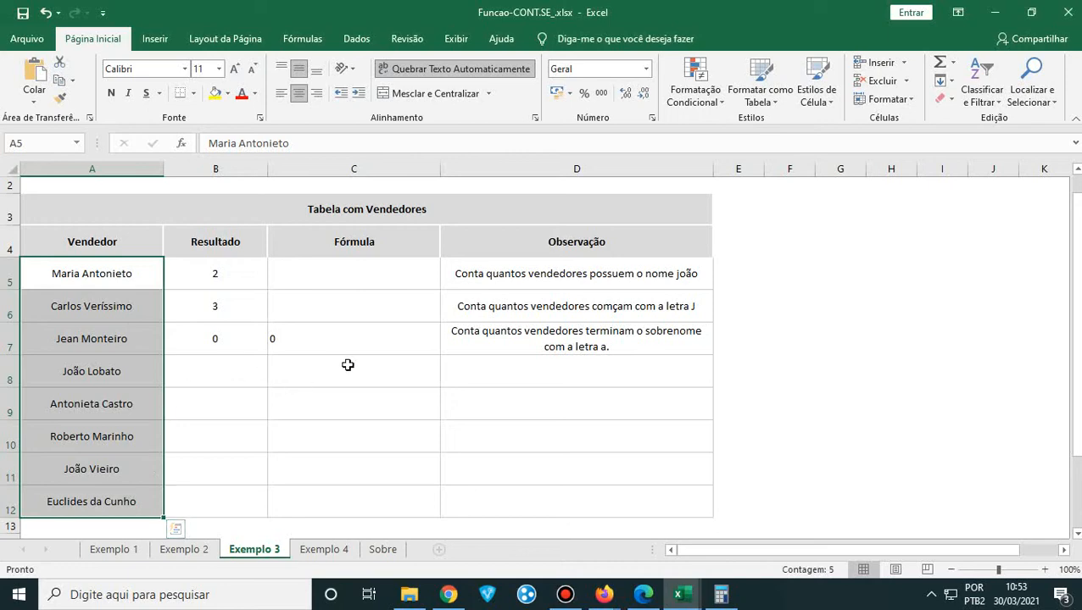
left_click(621, 349)
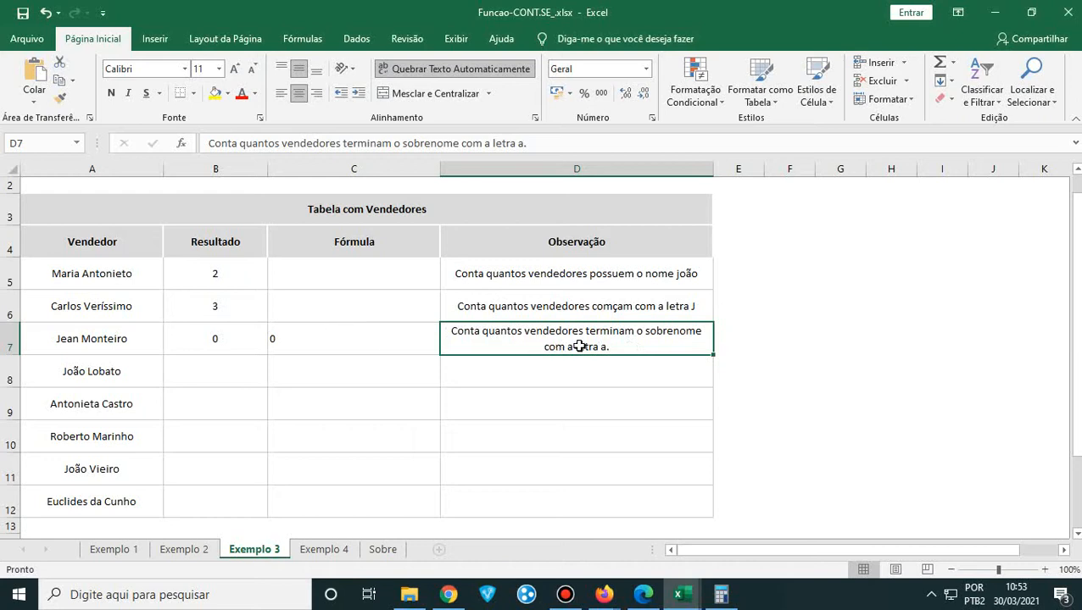
left_click(330, 339)
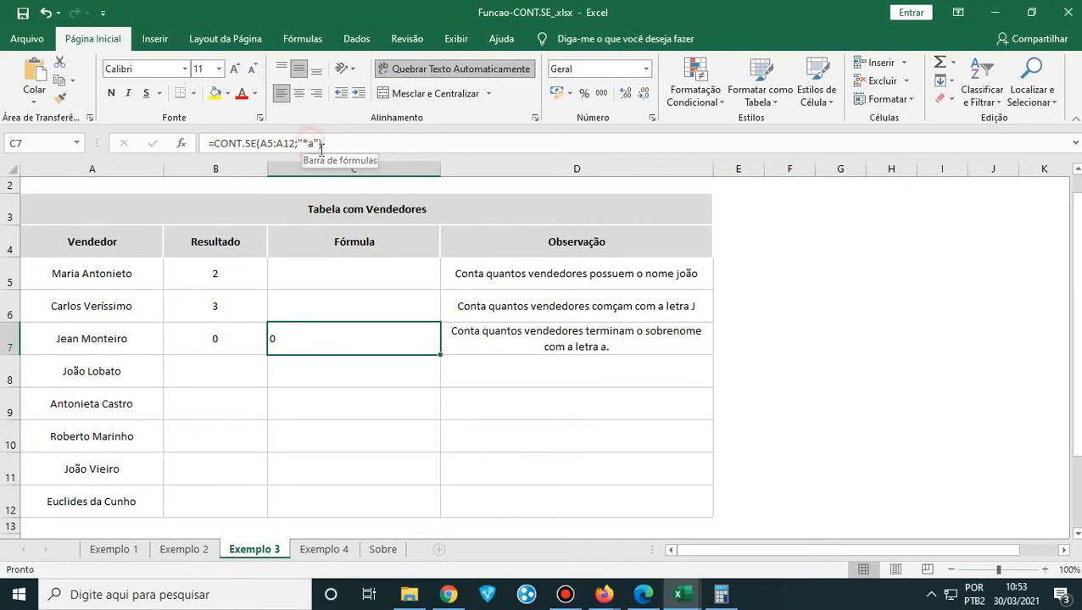
left_click(338, 379)
left_click(369, 338)
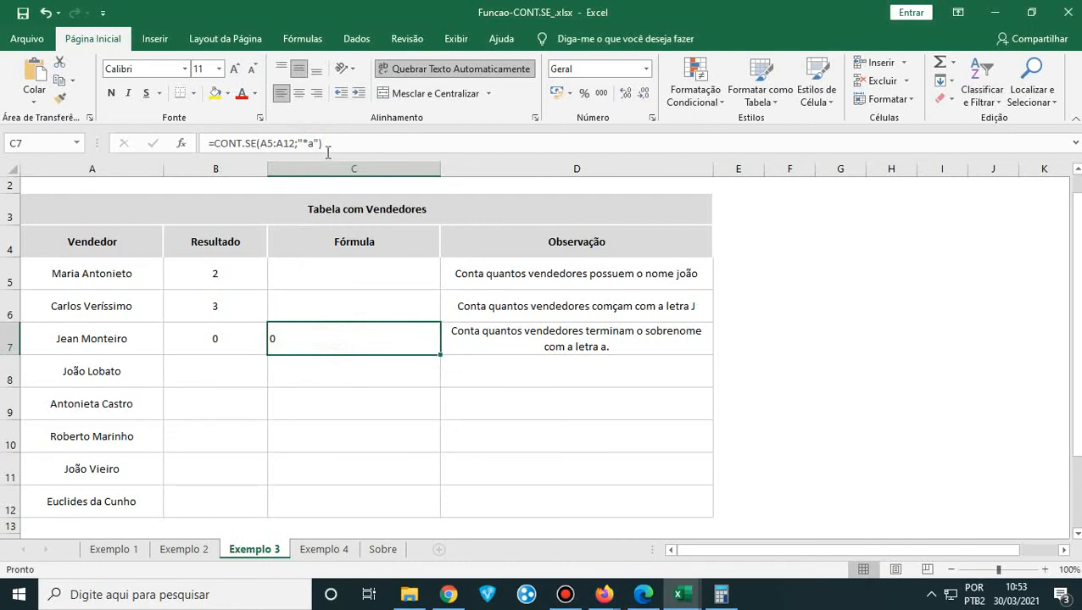
- Change the criterion of the CONT.SE formula in C7 to "*o", keeping the range A5:A12
double_click(326, 338)
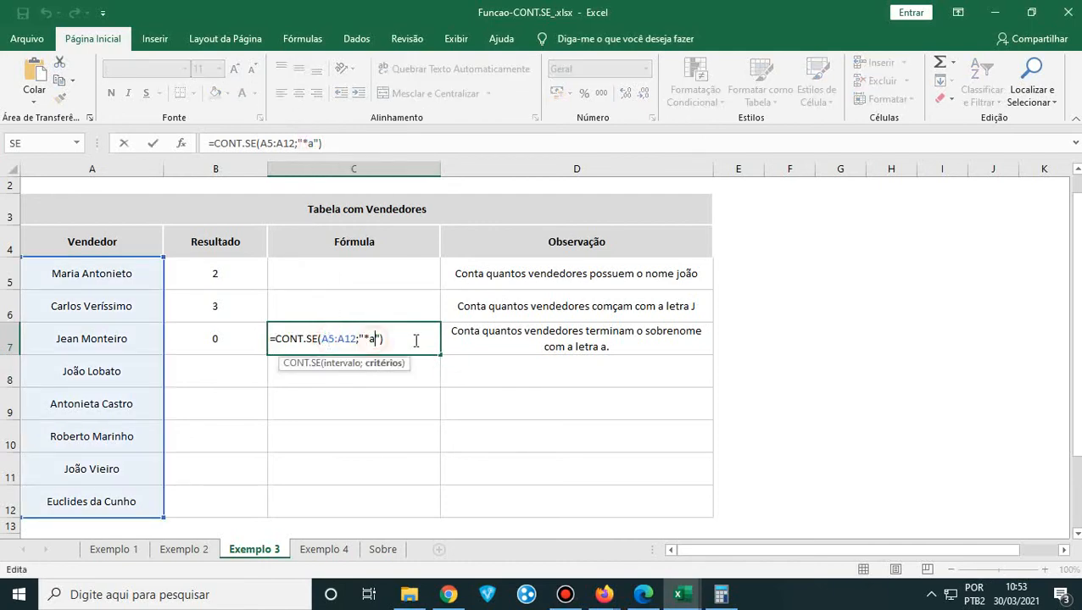
key("BackSpace")
type("o")
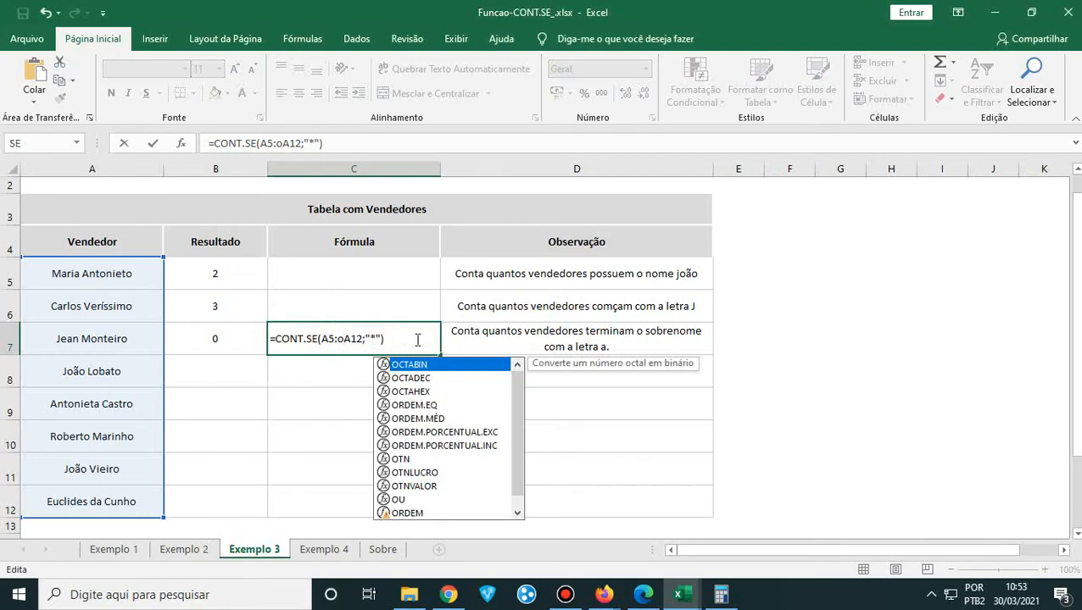
key("BackSpace")
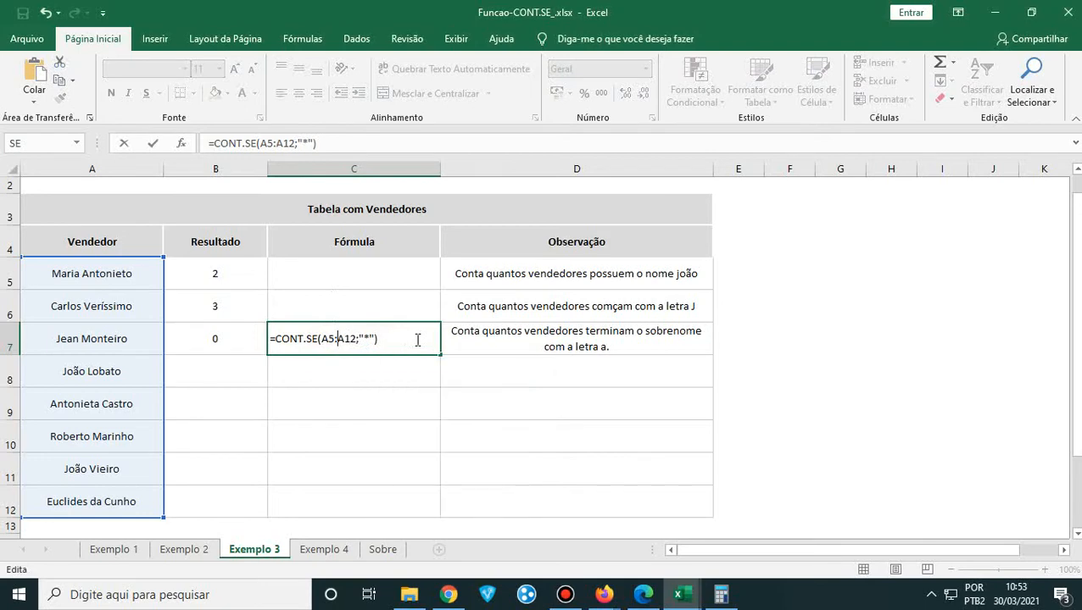
left_click(367, 338)
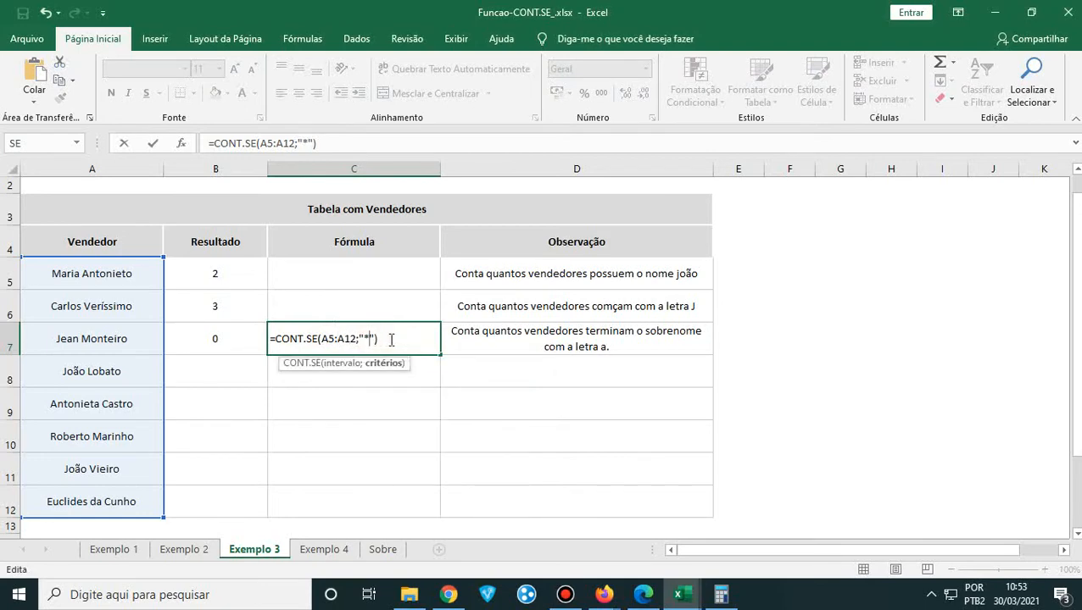
type("o")
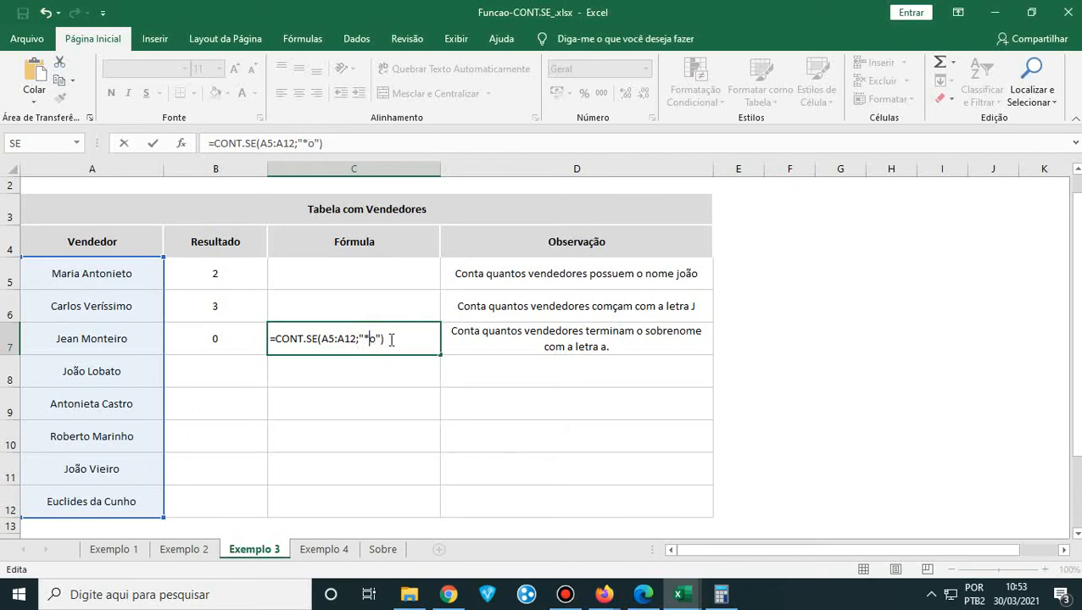
key("alt+Tab")
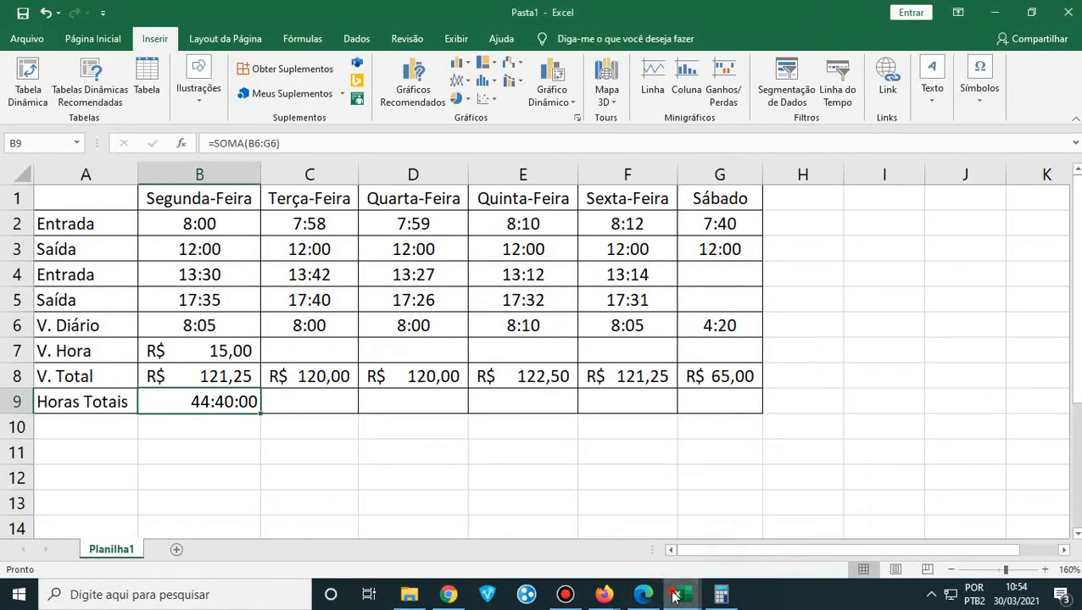
mouse_move(673, 596)
left_click(602, 522)
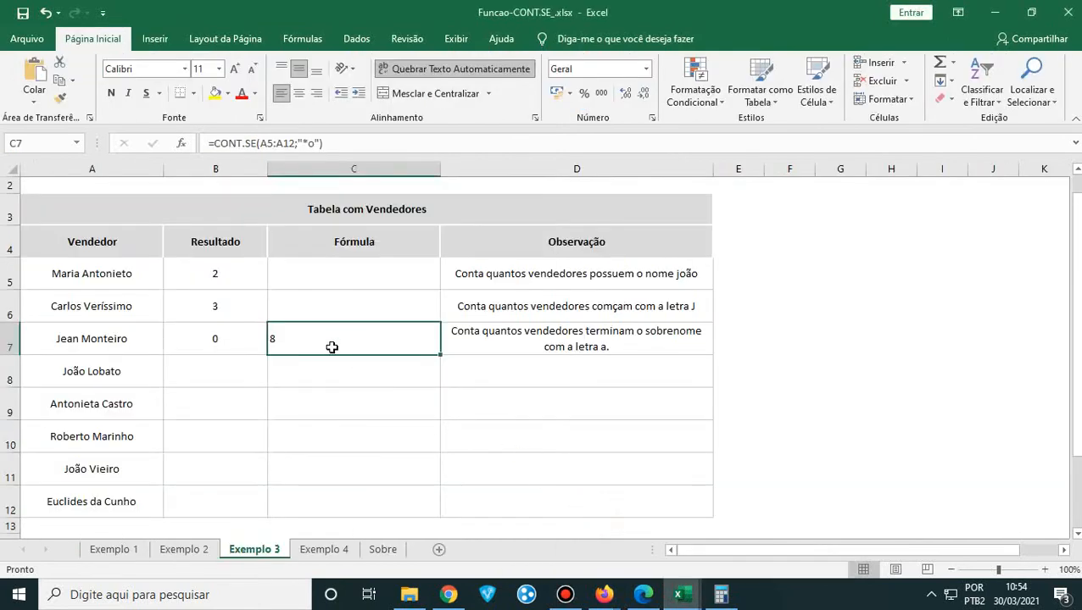
- Check the vendor surnames in A5:A12 against the count in C7
left_click(116, 282)
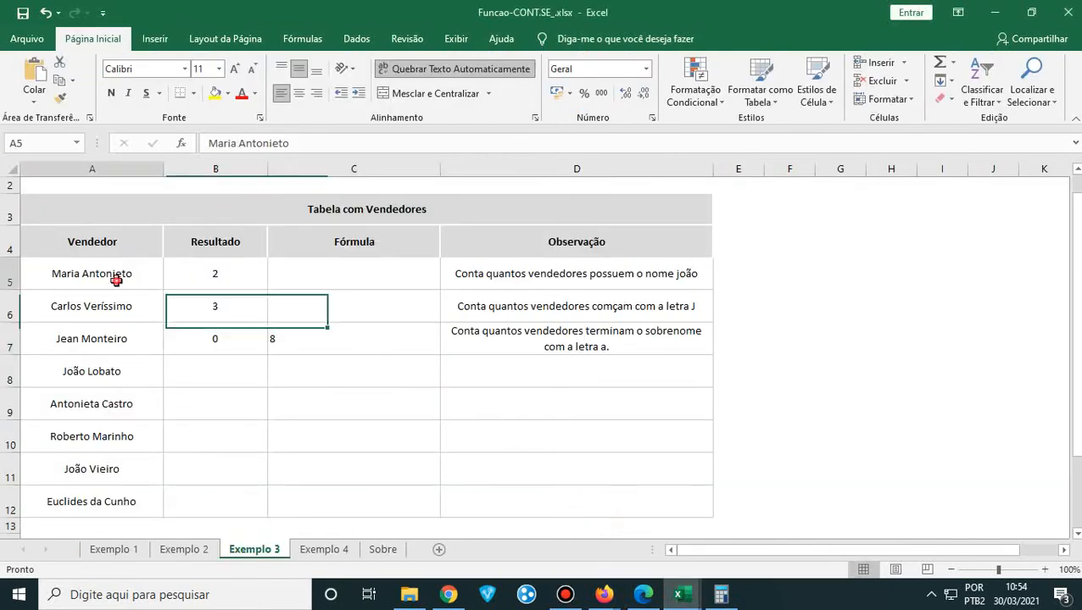
left_click_drag(116, 281, 107, 502)
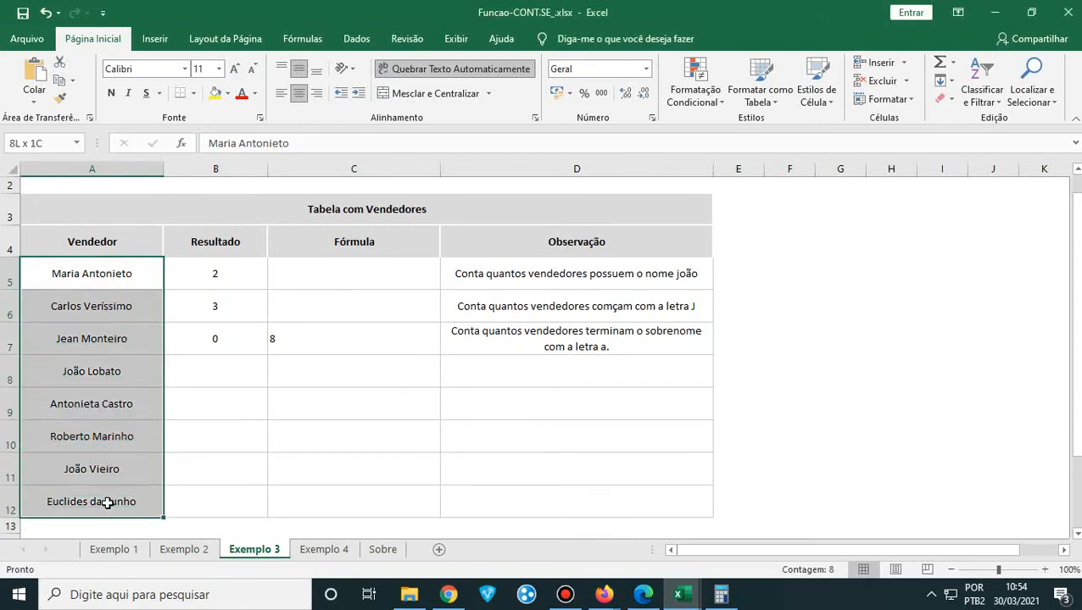
left_click(289, 349)
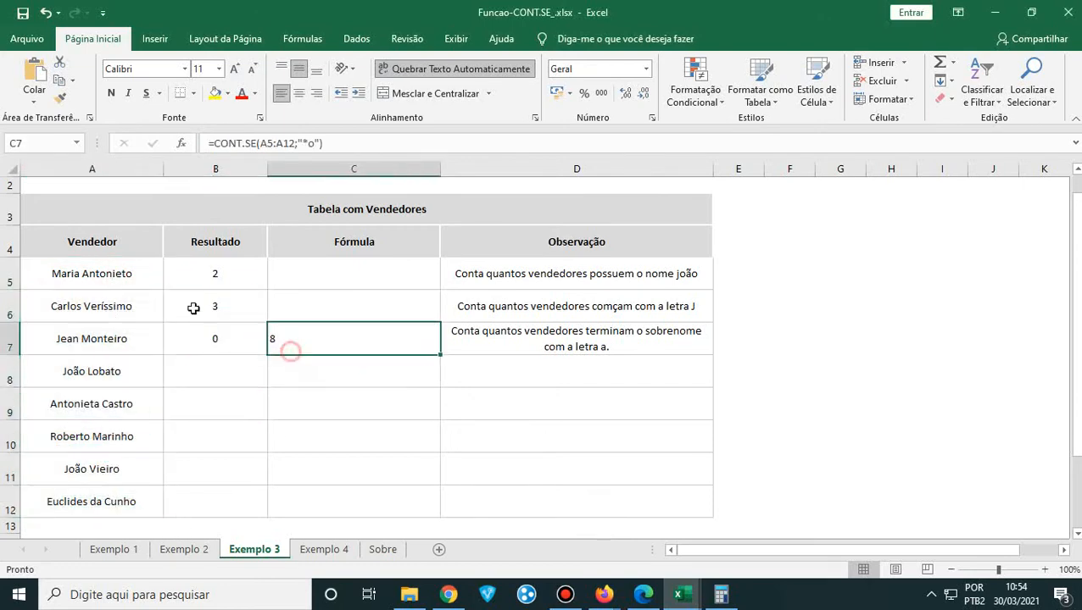
- Change the last letter of the vendor's surname in A5 to s
left_click(138, 273)
double_click(140, 275)
key("BackSpace")
type("s")
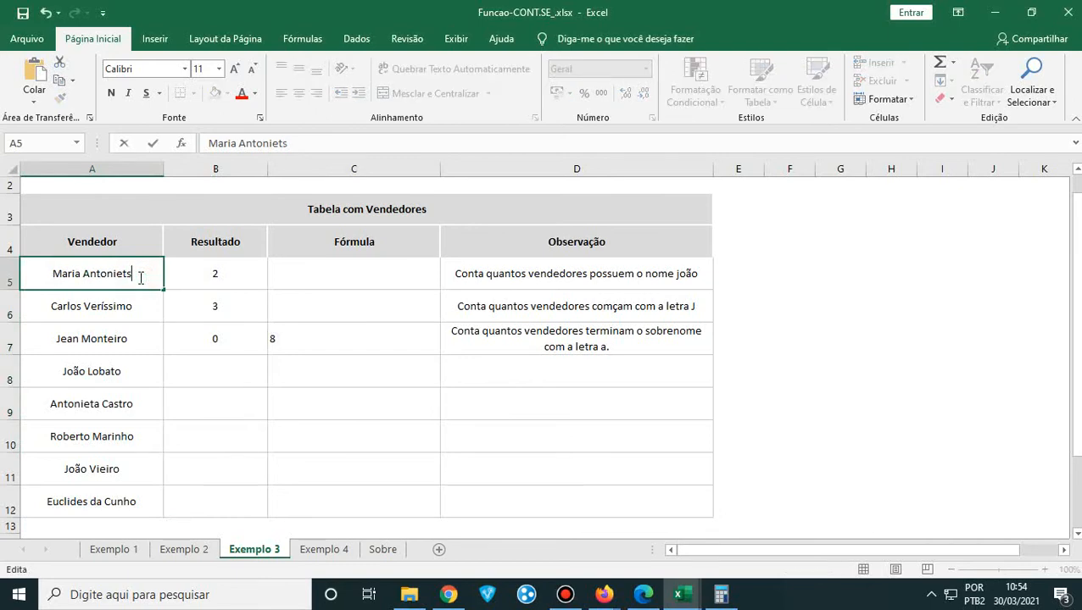
key("Return")
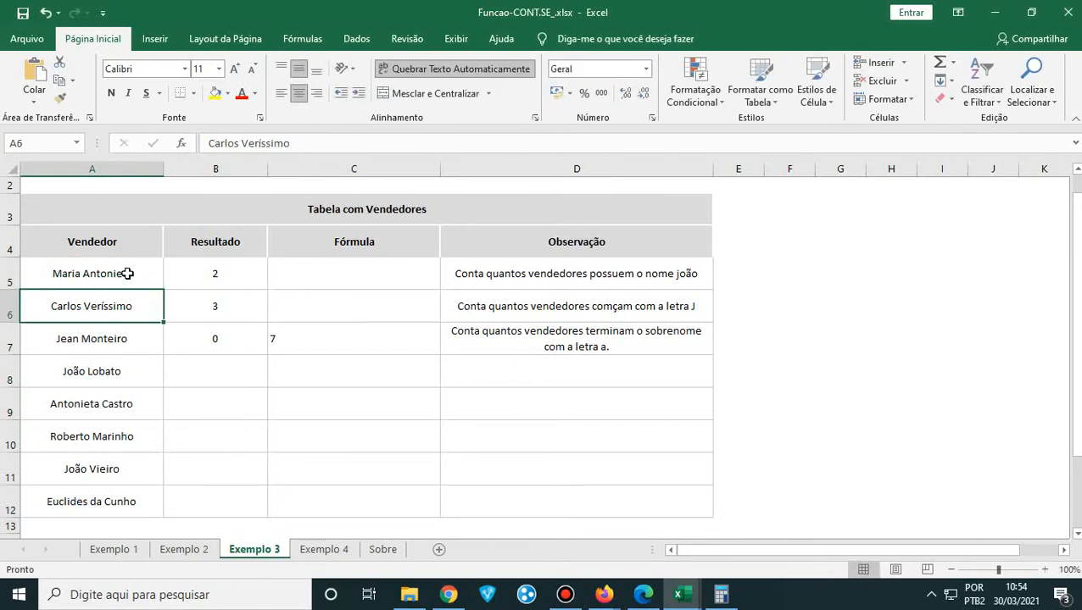
- Change the criterion of the CONT.SE formula in C7 to "*s" and review the formula
left_click(302, 344)
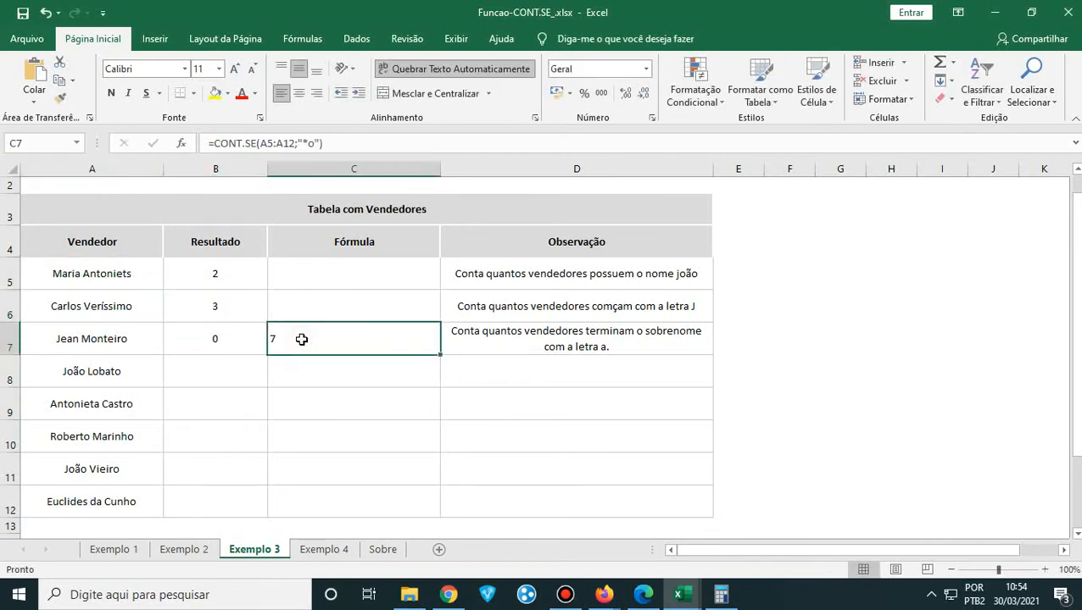
left_click(314, 144)
key("BackSpace")
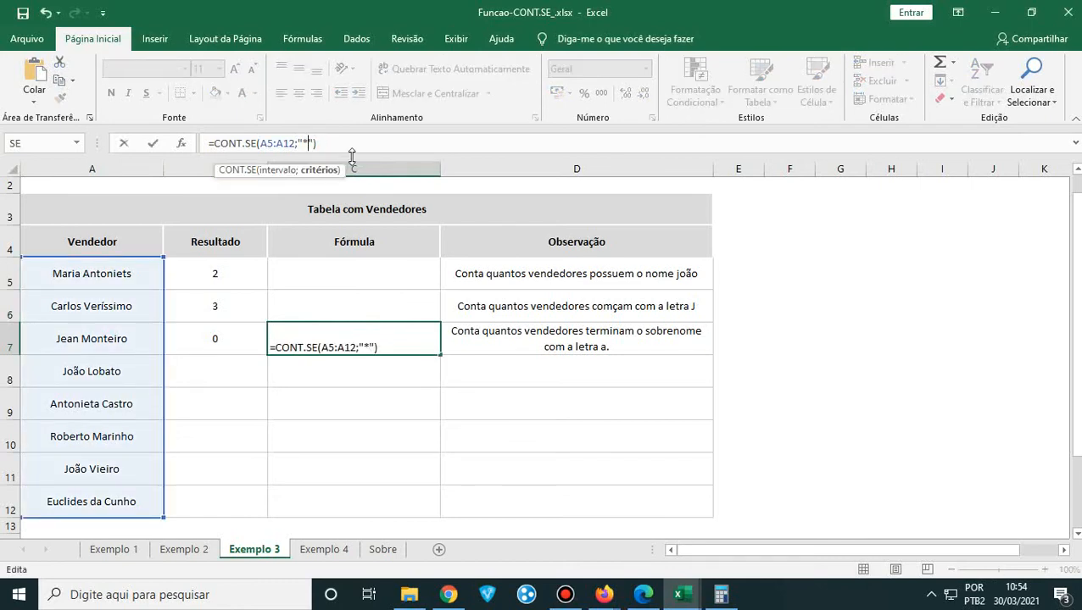
type("a")
key("Return")
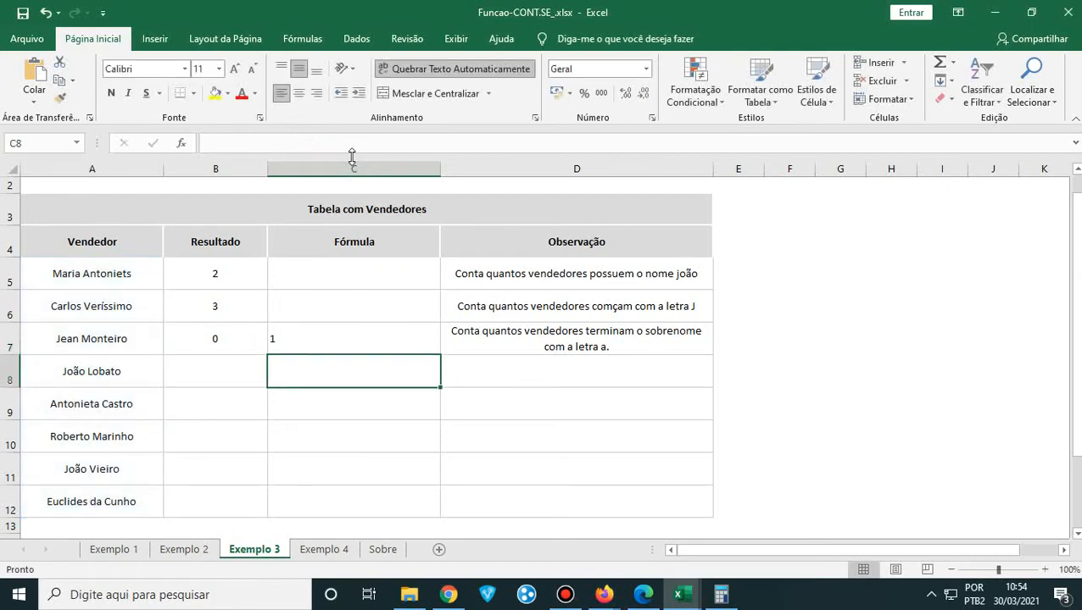
key("Up")
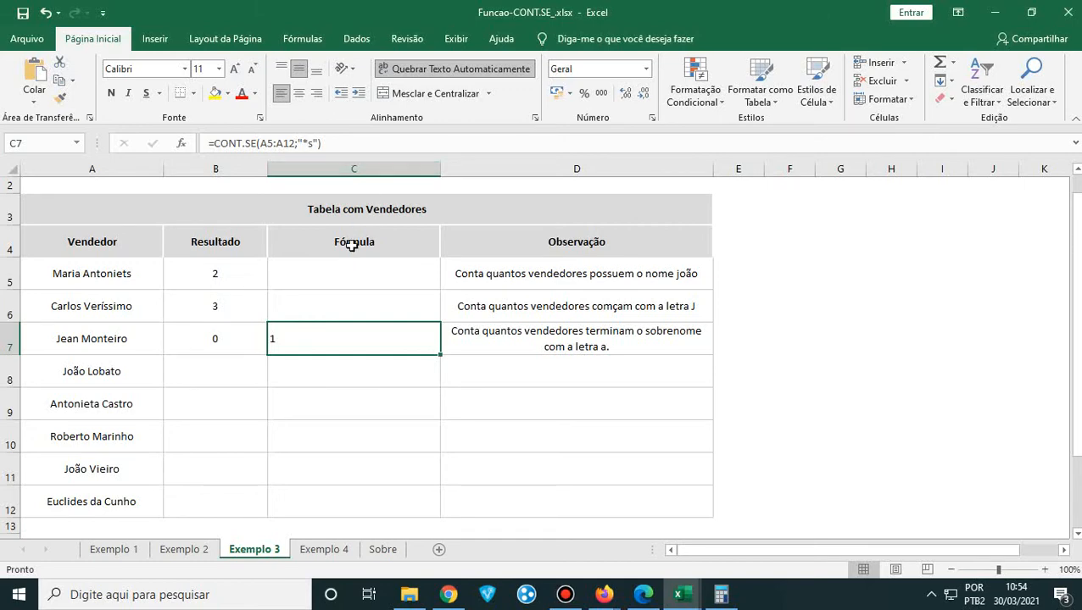
left_click(323, 550)
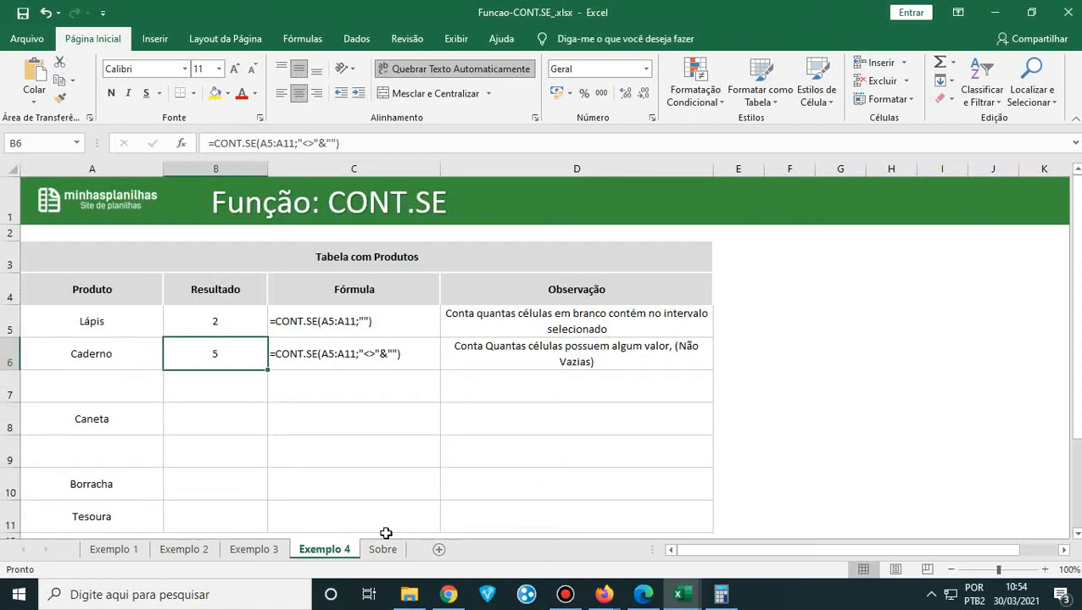
double_click(359, 321)
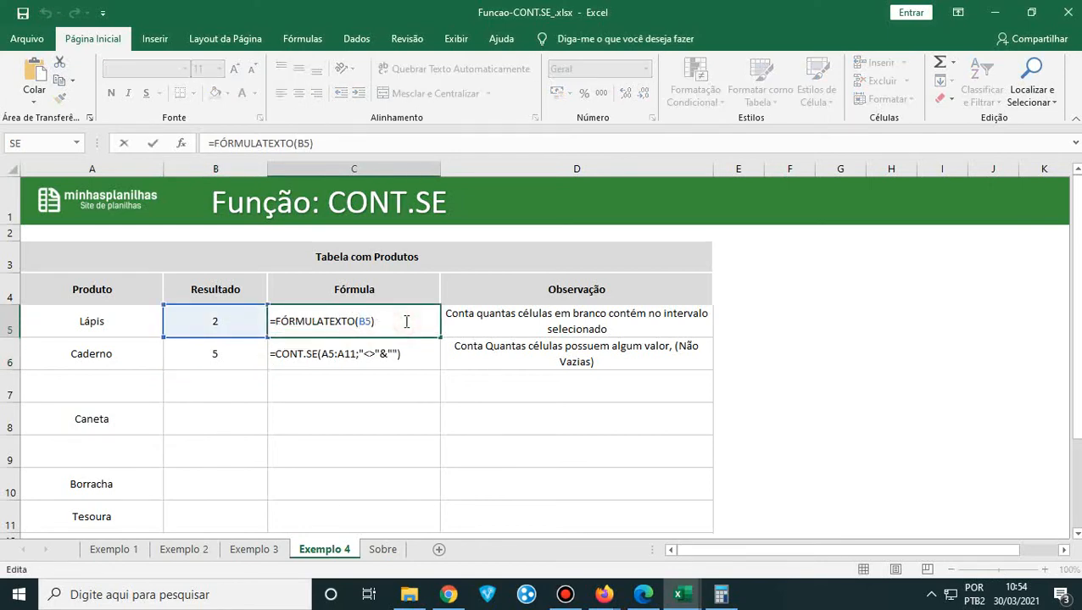
key("BackSpace")
key("BackSpace")
key("BackSpace")
key("BackSpace")
key("BackSpace")
key("BackSpace")
key("BackSpace")
key("BackSpace")
key("BackSpace")
key("BackSpace")
key("BackSpace")
key("BackSpace")
key("BackSpace")
key("BackSpace")
key("BackSpace")
key("BackSpace")
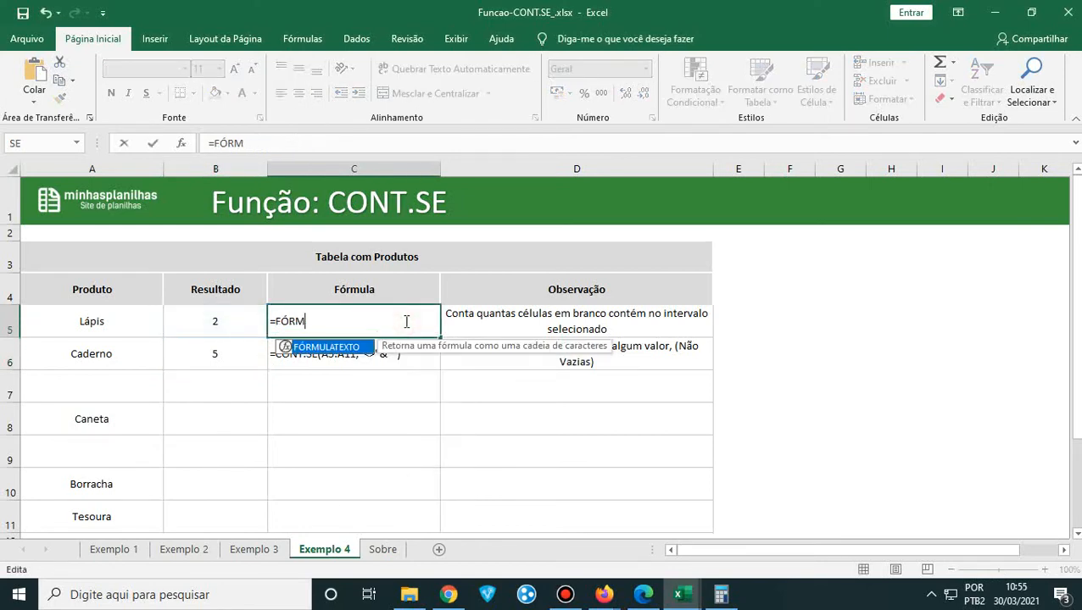
left_click(273, 550)
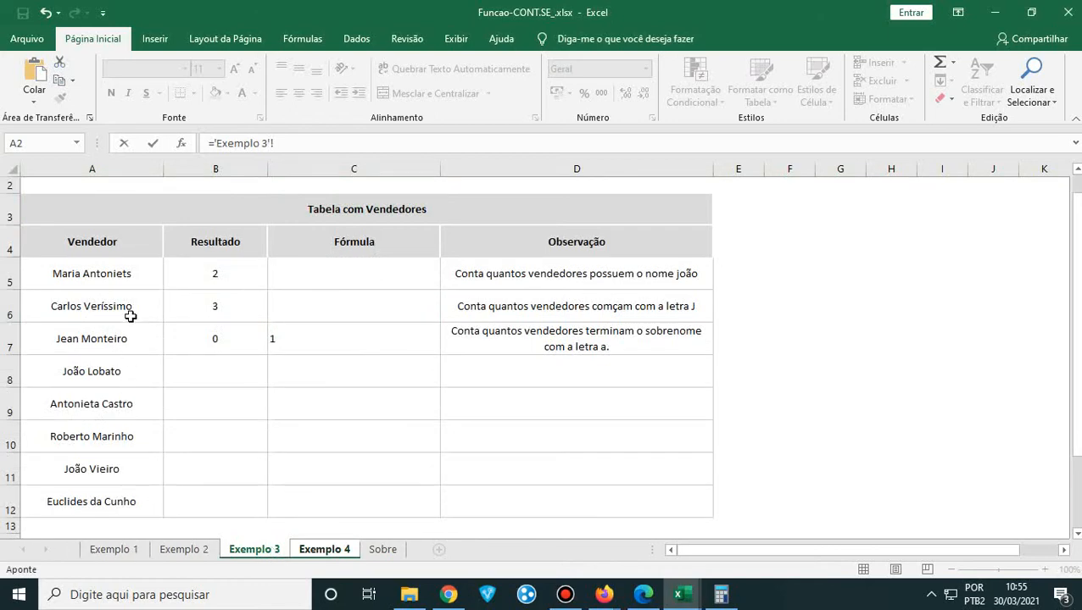
left_click(141, 273)
key("Escape")
- On the Exemplo 3 sheet, change the last letter of the vendor's surname in A5 to a
left_click(259, 549)
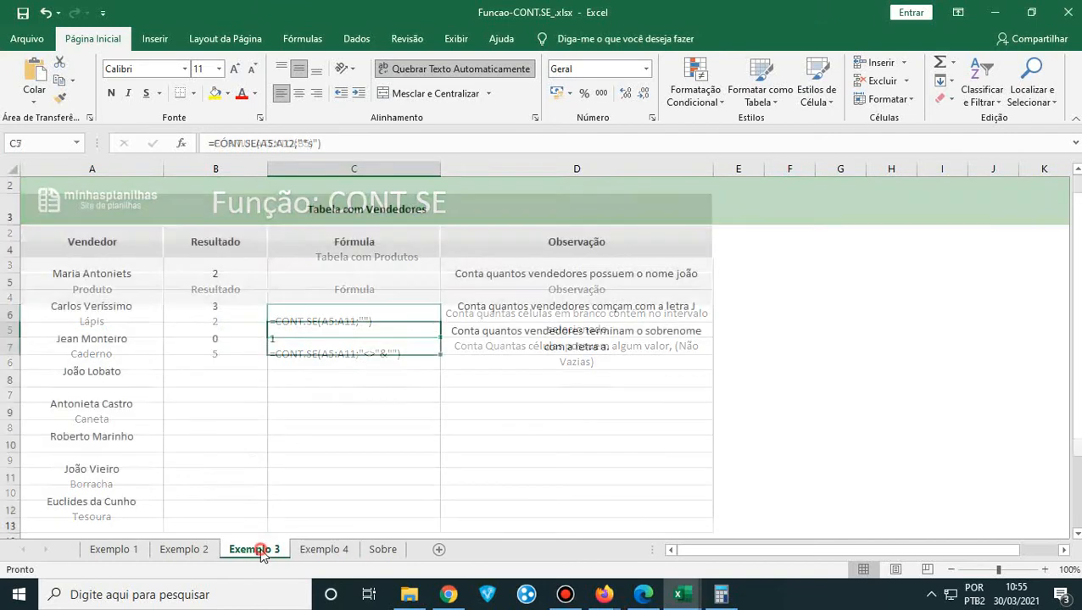
double_click(146, 274)
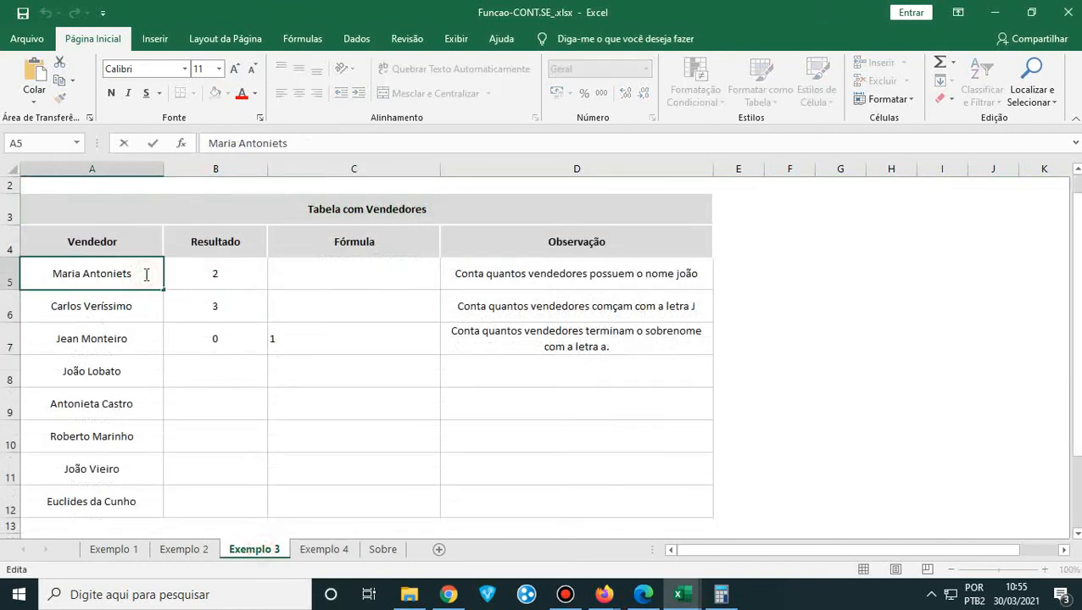
key("BackSpace")
type("a")
left_click(328, 338)
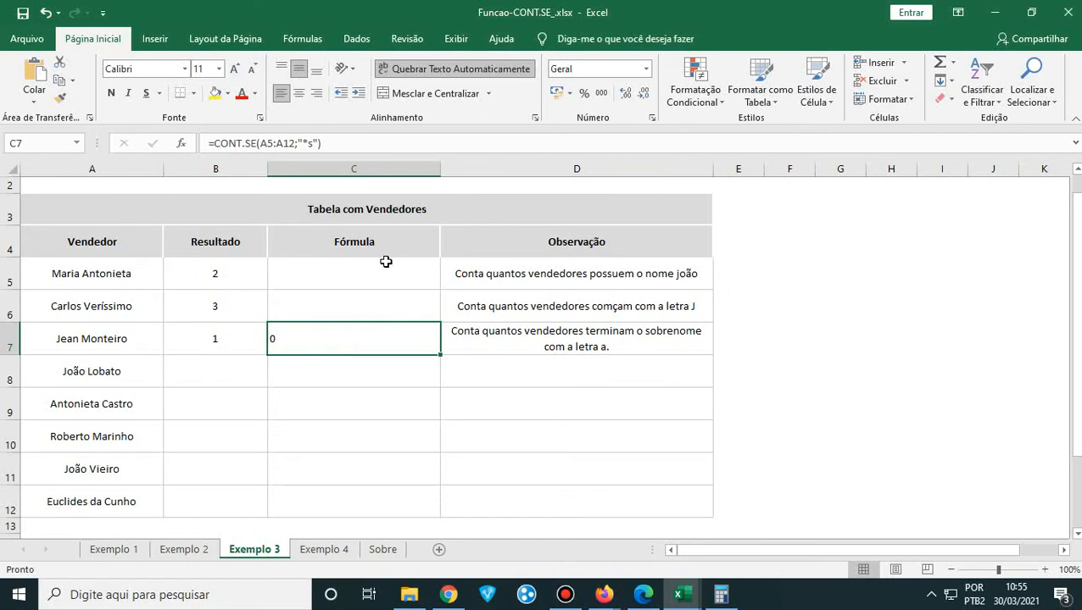
- Change the criterion of the CONT.SE formula in C7 to "*to", keeping the range A5:A12
left_click(336, 144)
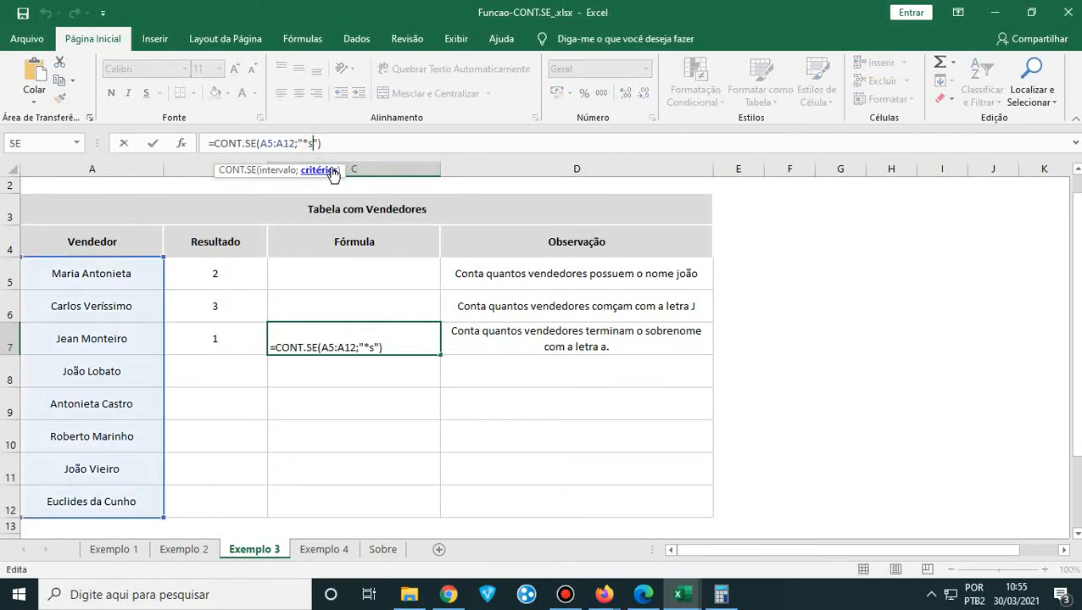
key("BackSpace")
type("t")
key("BackSpace")
type("a")
key("Return")
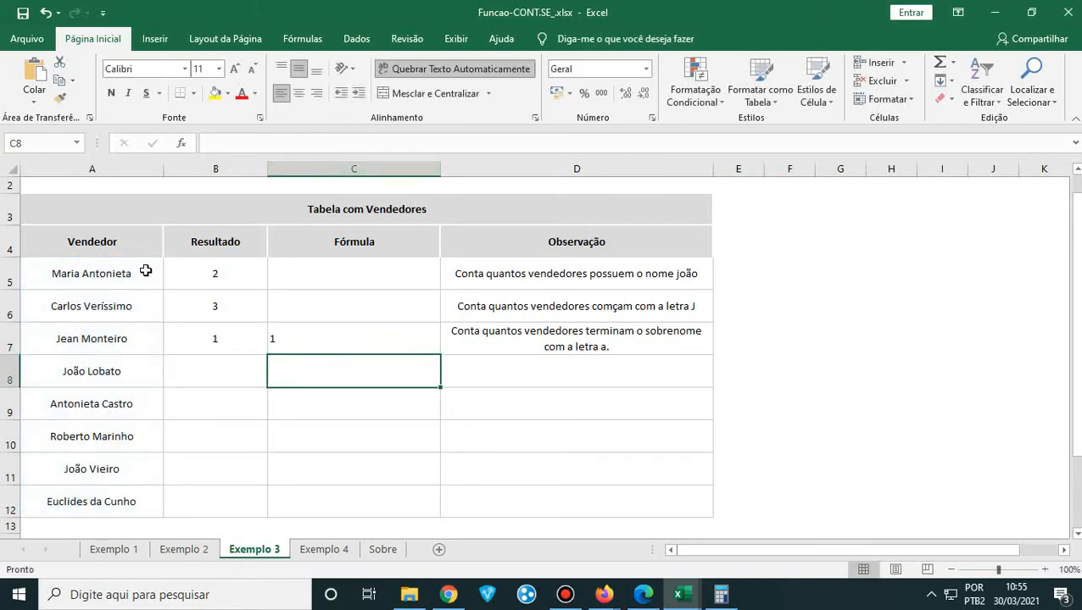
- Change the last letter of the vendor's surname in A5 to o
double_click(144, 272)
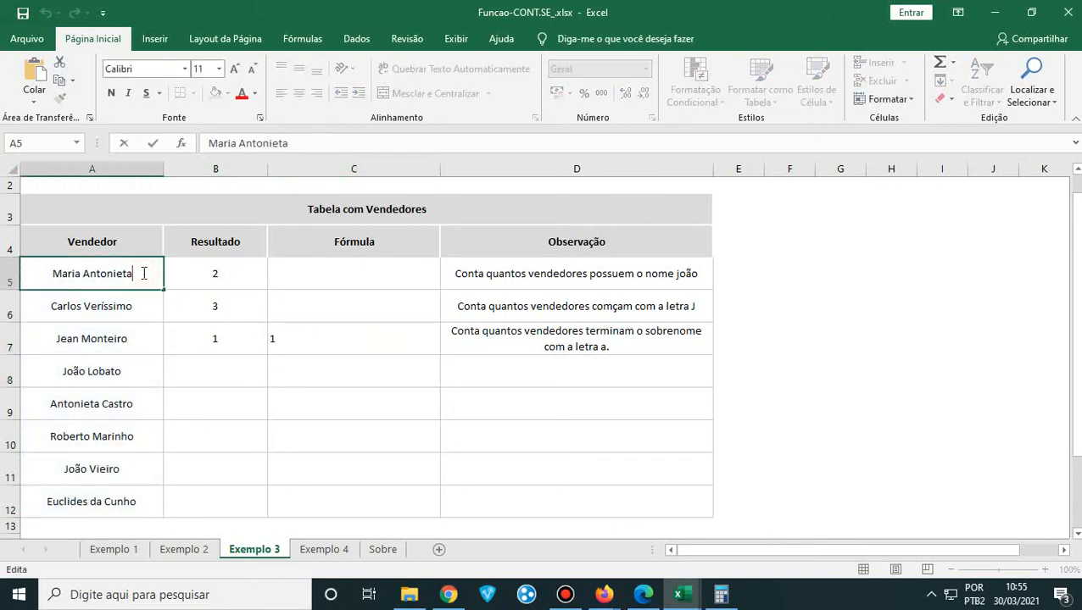
key("BackSpace")
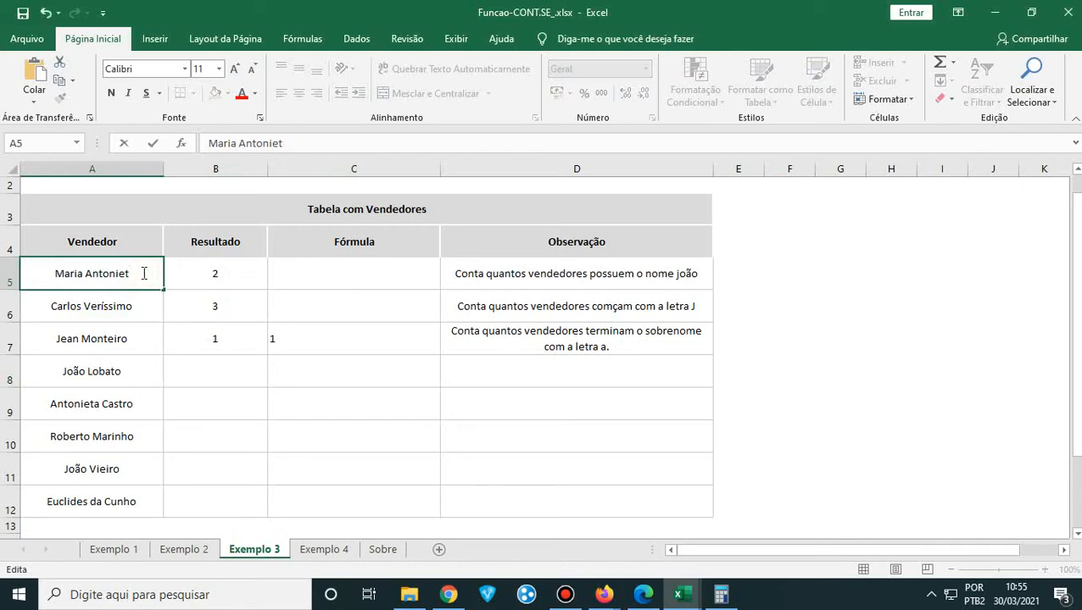
type("o")
key("Return")
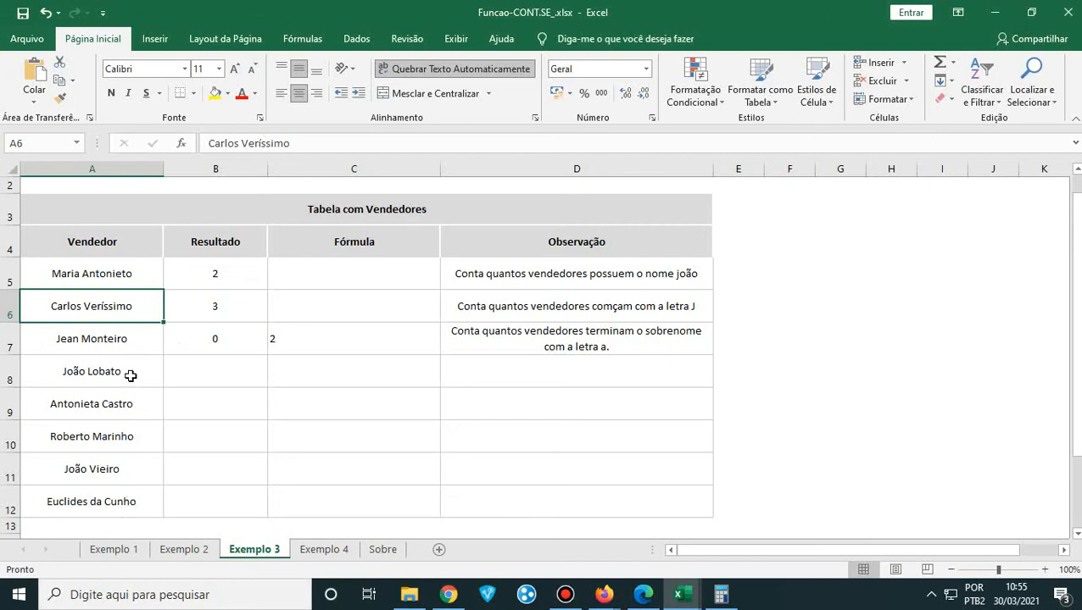
- Review the CONT.SE formula in C7 and remove the asterisk, leaving the criterion "to"
left_click(294, 344)
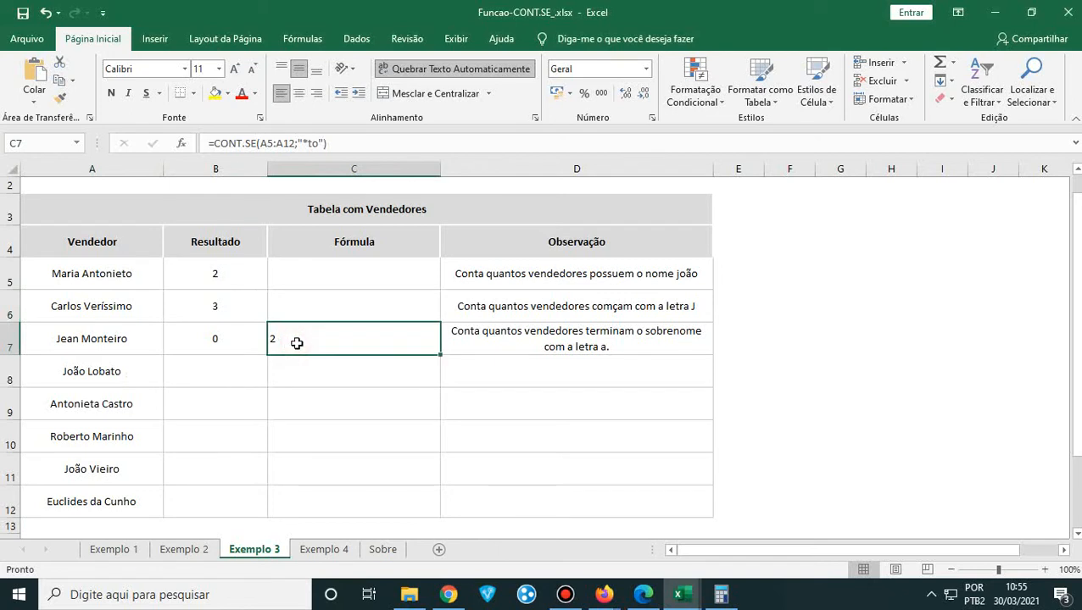
left_click(326, 144)
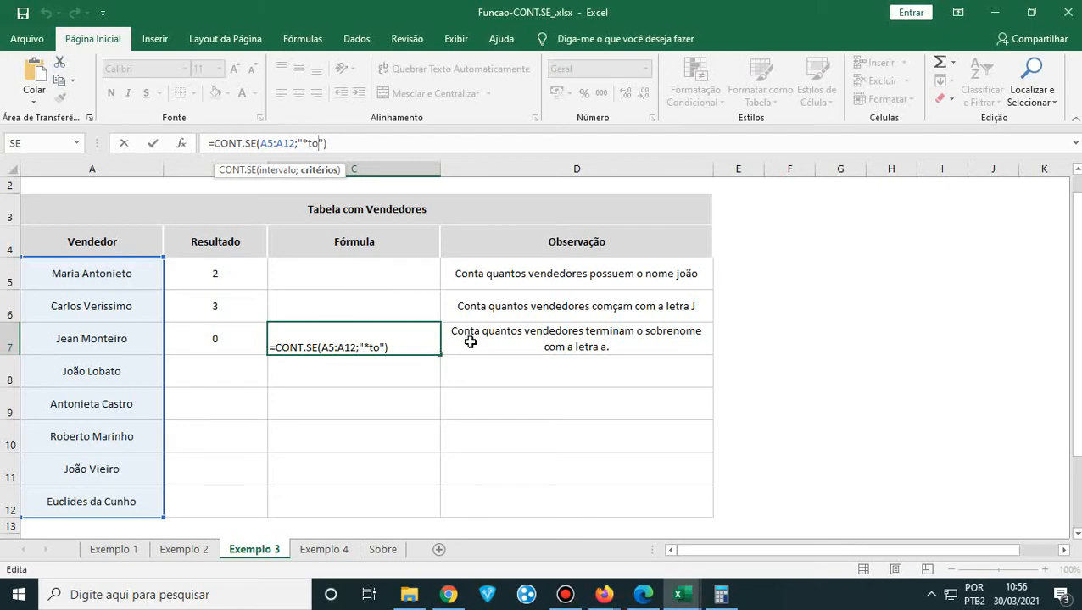
left_click(309, 142)
key("BackSpace")
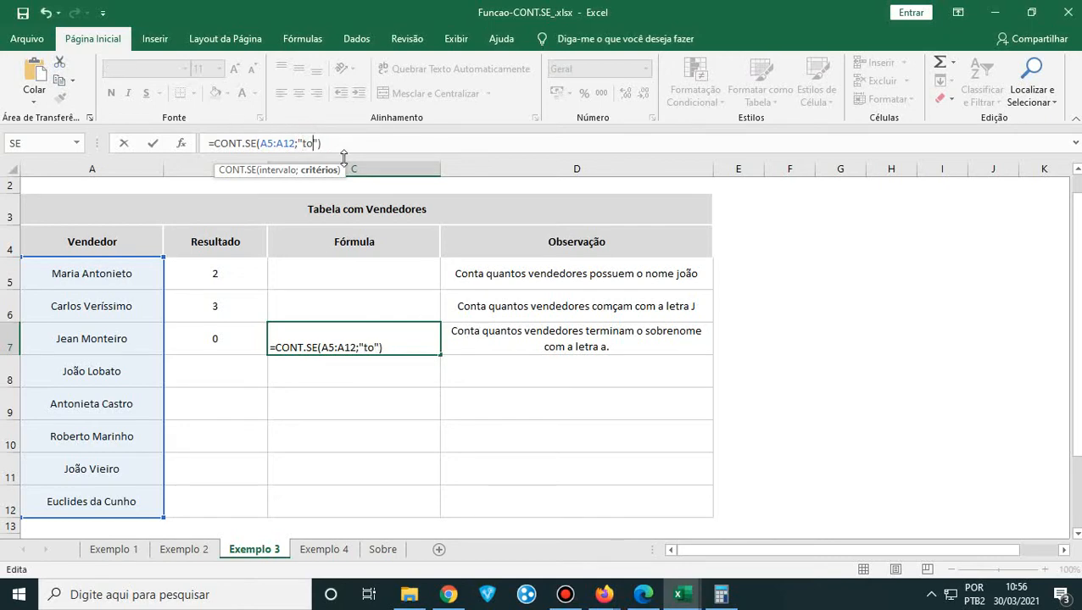
key("Return")
left_click(347, 341)
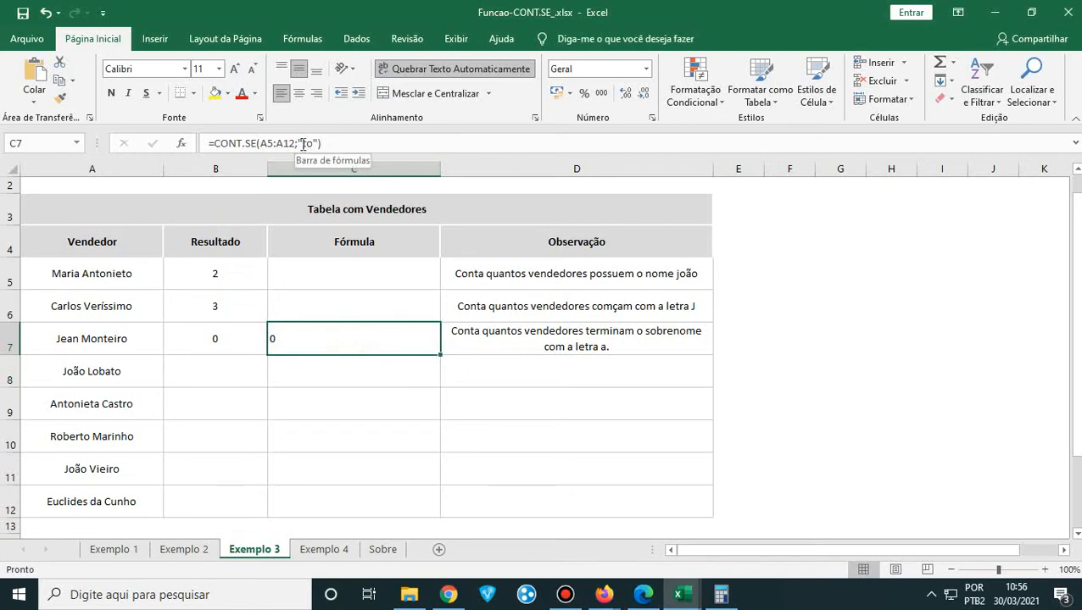
- Put the asterisk back in the C7 formula so the criterion reads "*to"
left_click(337, 148)
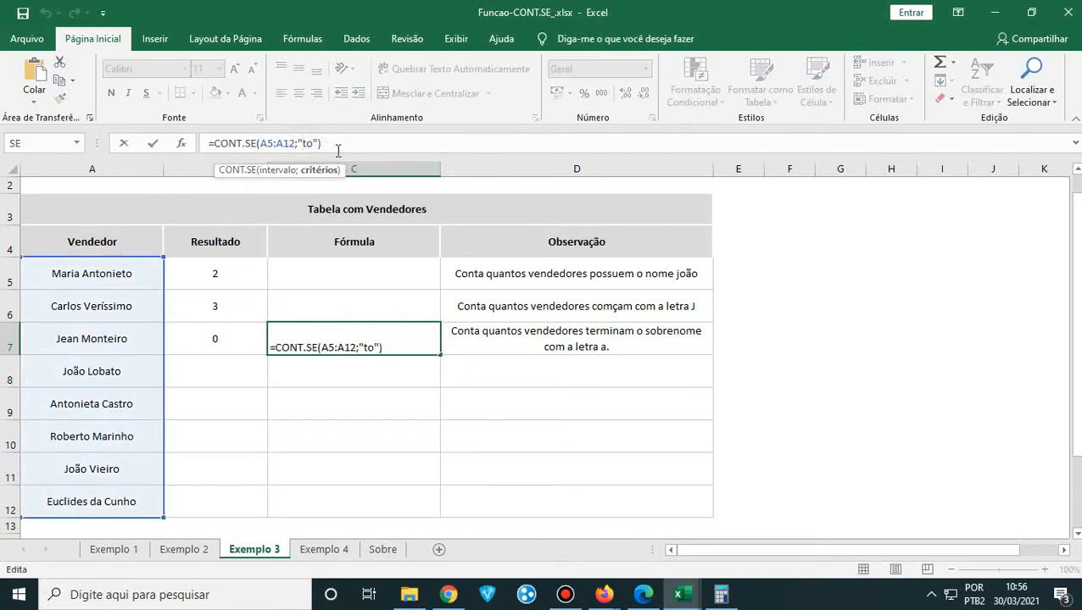
type("*")
key("Return")
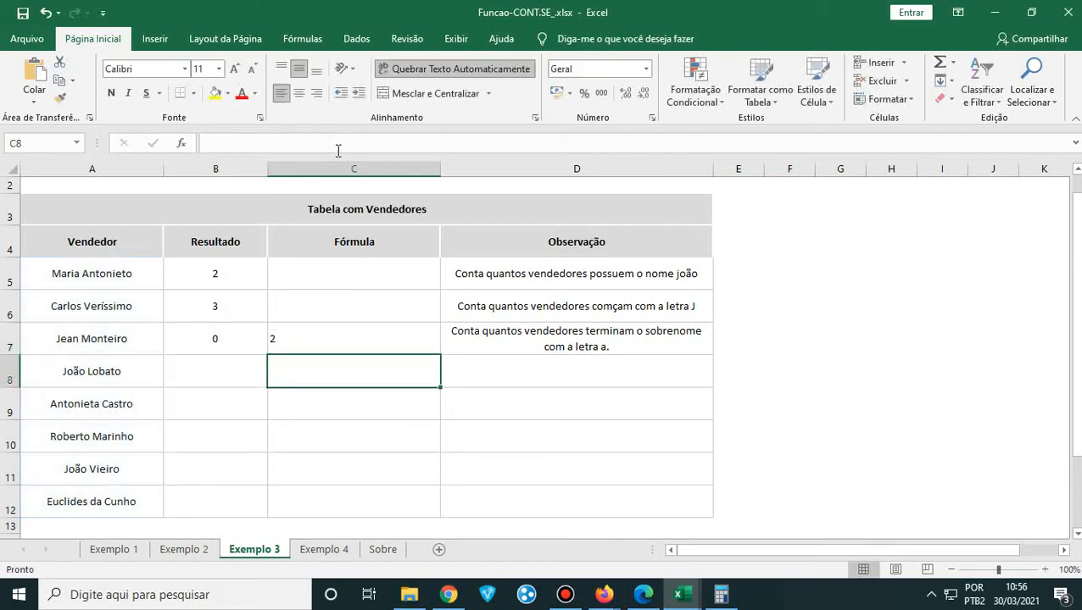
- Switch to the Exemplo 4 sheet and inspect the formula in C5 without changing it
left_click(325, 551)
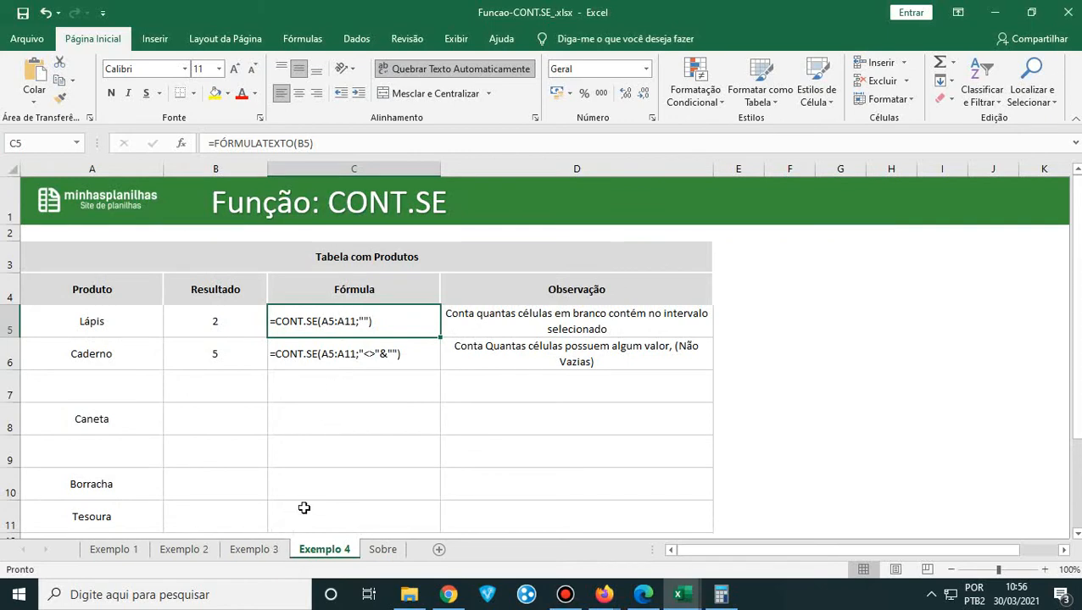
double_click(368, 325)
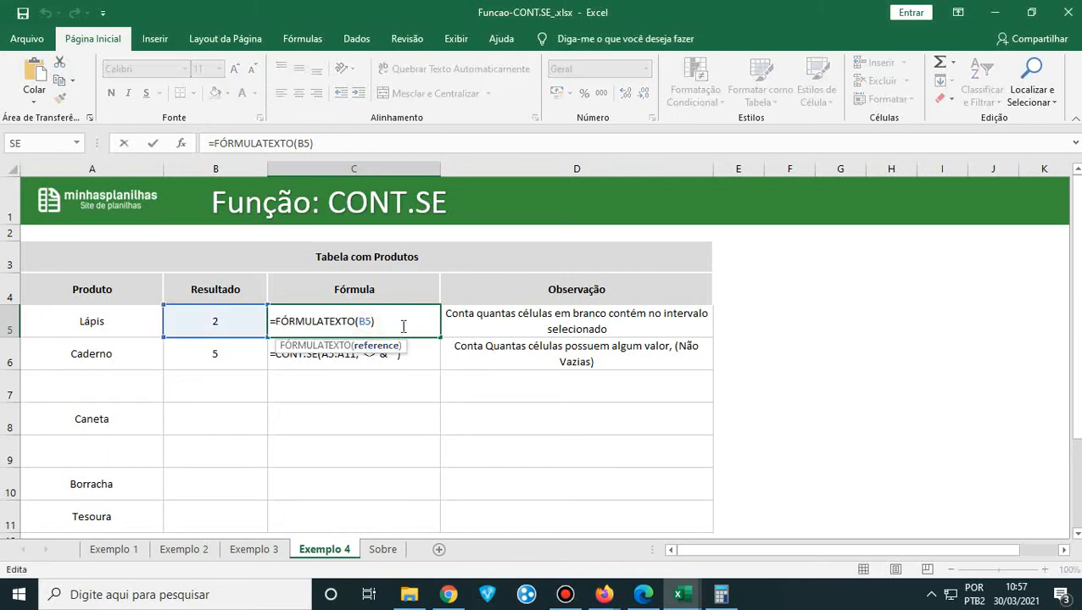
key("Escape")
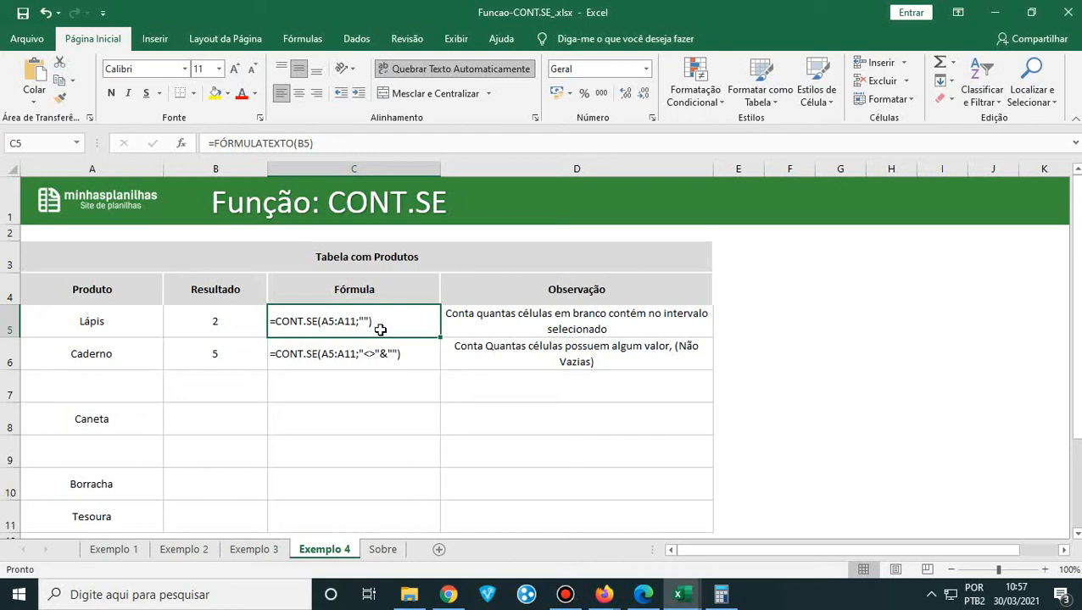
double_click(381, 330)
key("Escape")
- Enter =CONT.SE(A5:A11;"") in C5 to count the blank product cells, and check the empty cells A7 and A9 against it
type("=cont")
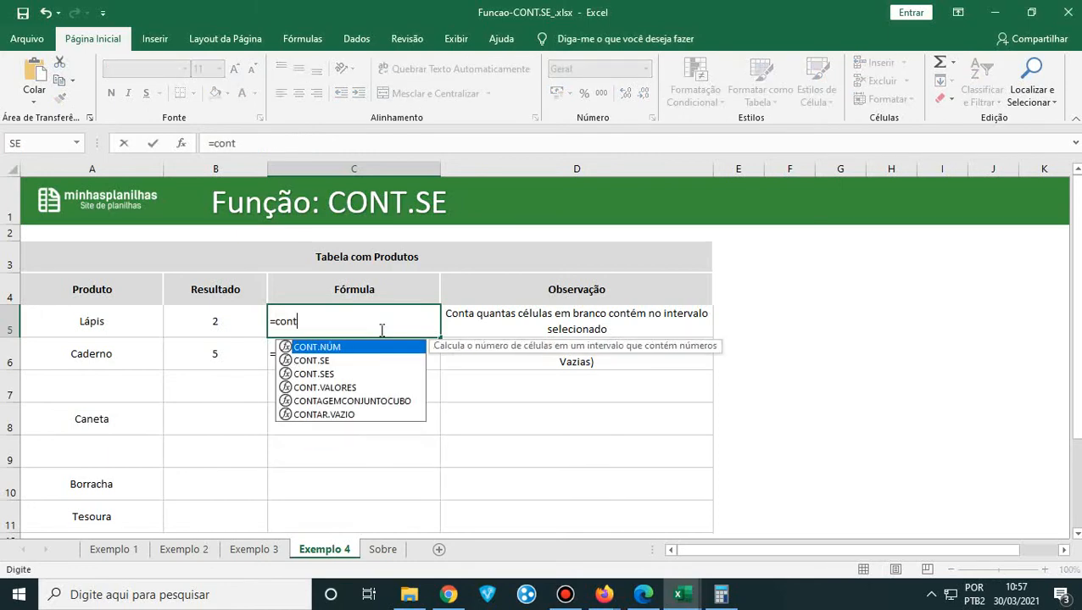
double_click(327, 361)
left_click_drag(92, 318, 89, 386)
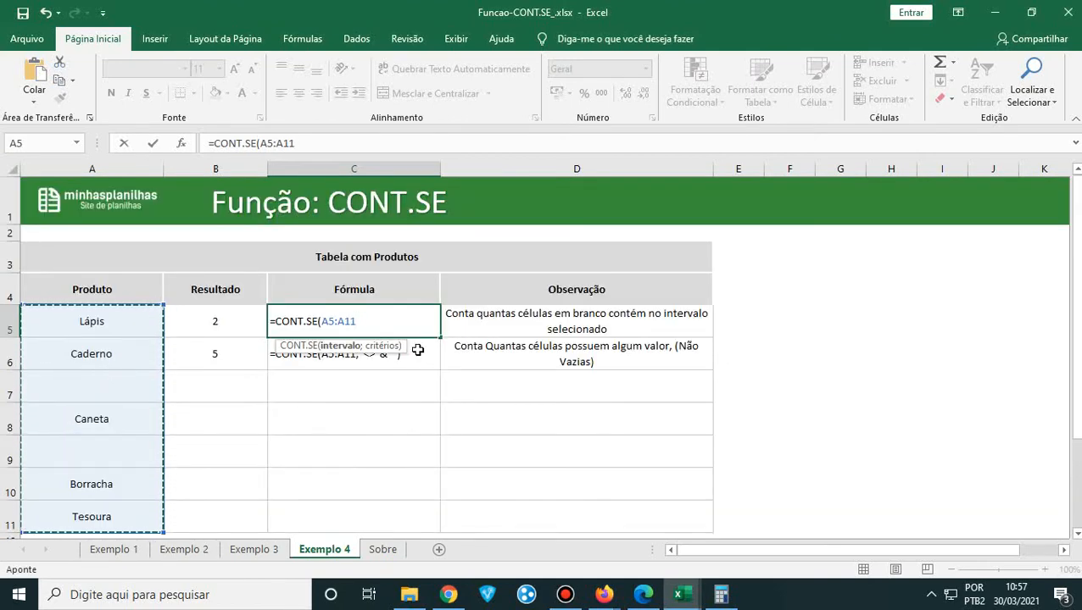
type(";\"\"")
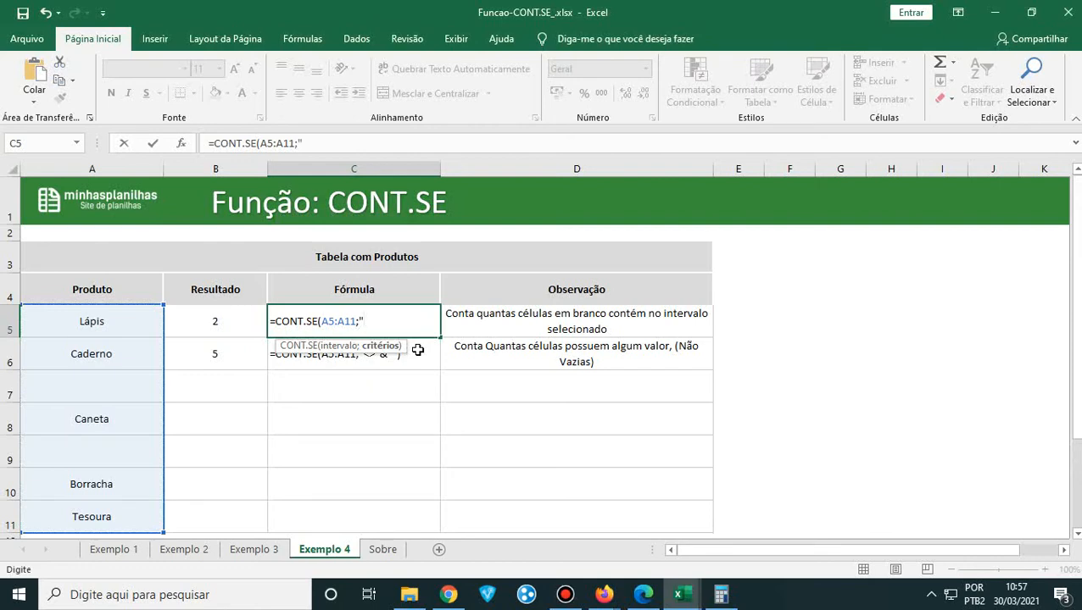
type(")")
key("Return")
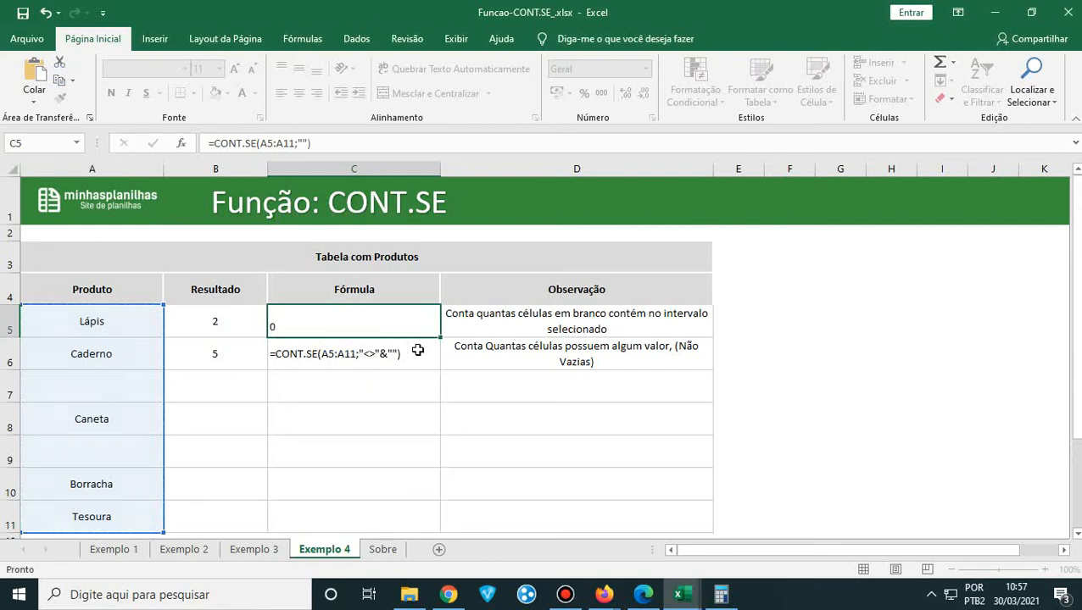
left_click(112, 376)
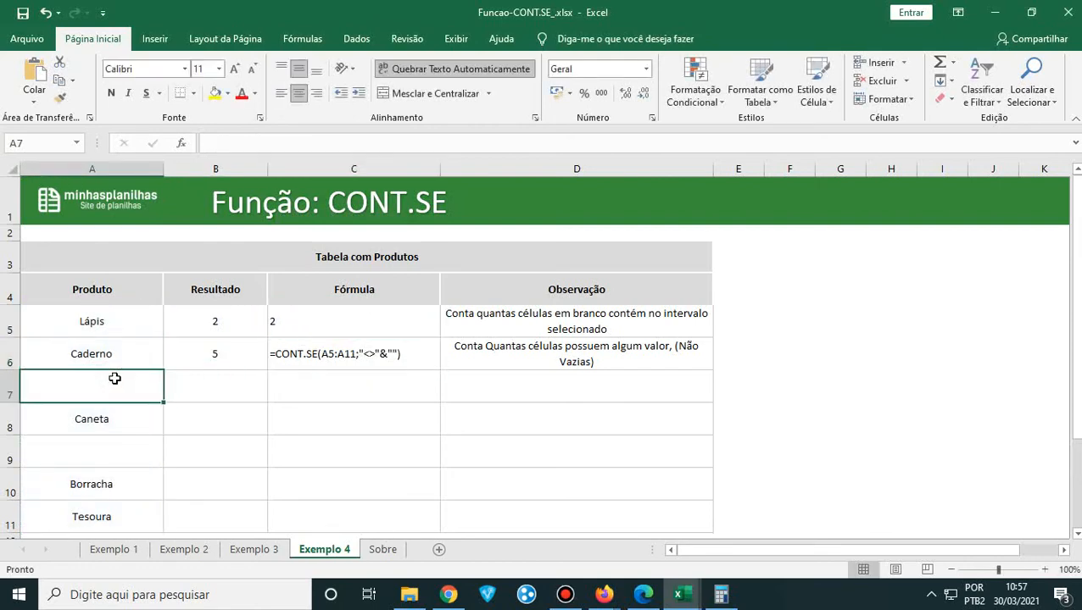
scroll(150, 408, "down", 1)
left_click(121, 358)
scroll(136, 360, "up", 1)
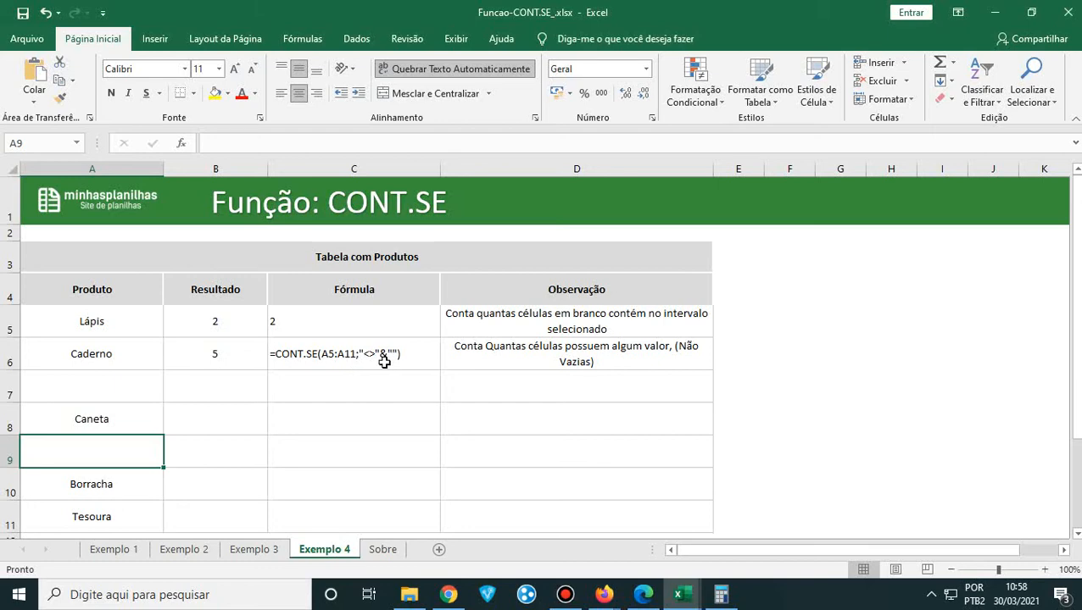
- Enter =CONT.SE(A5:A11;"<>"&"") in C7 to count the non-blank product cells
left_click(390, 384)
type("=cont")
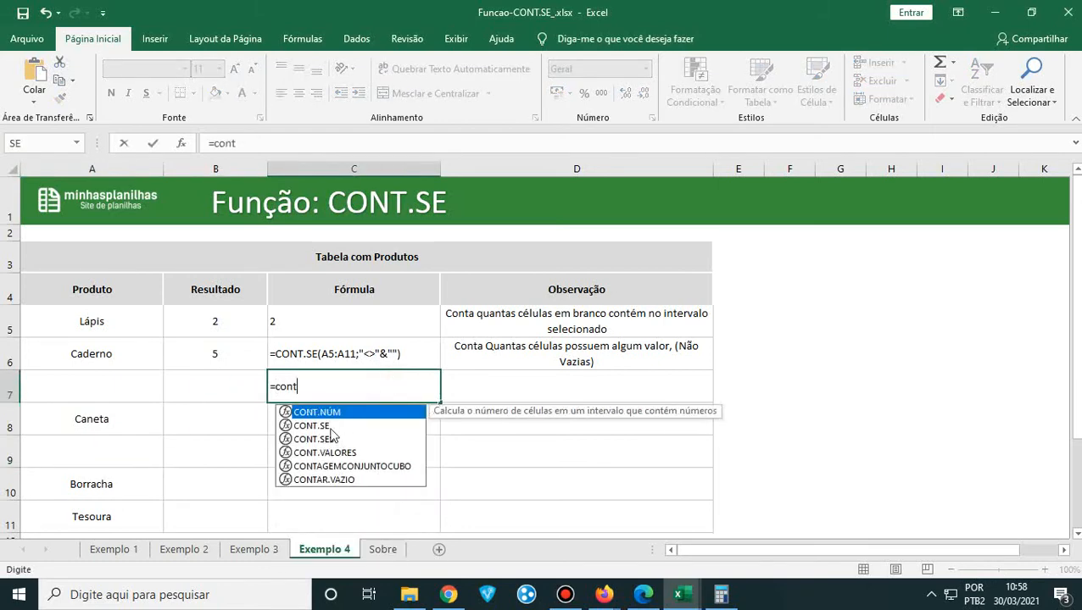
double_click(331, 425)
left_click(106, 320)
left_click_drag(106, 338, 145, 468)
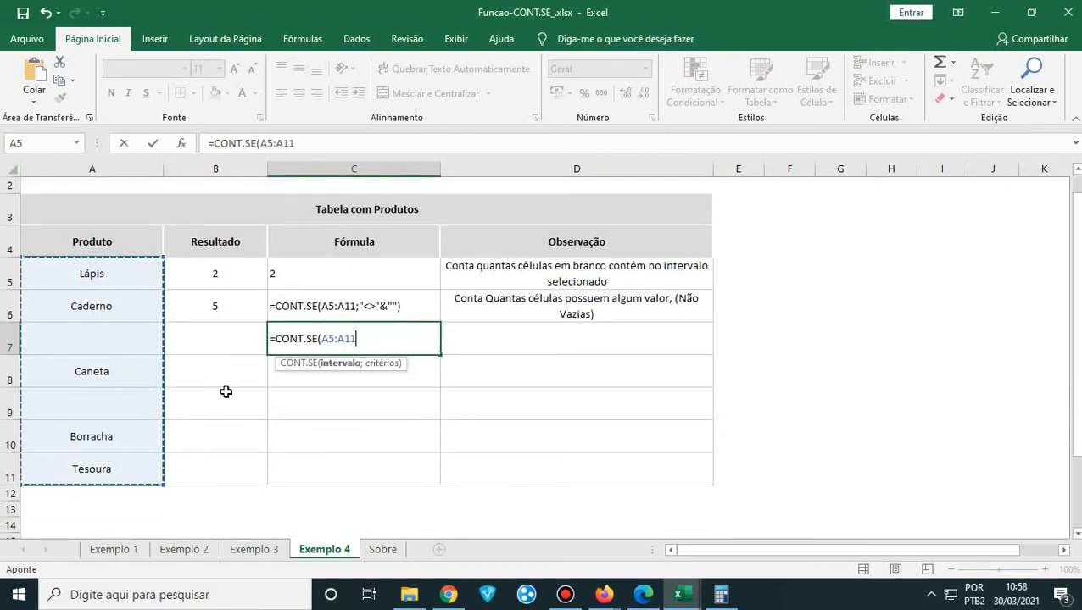
type(";")
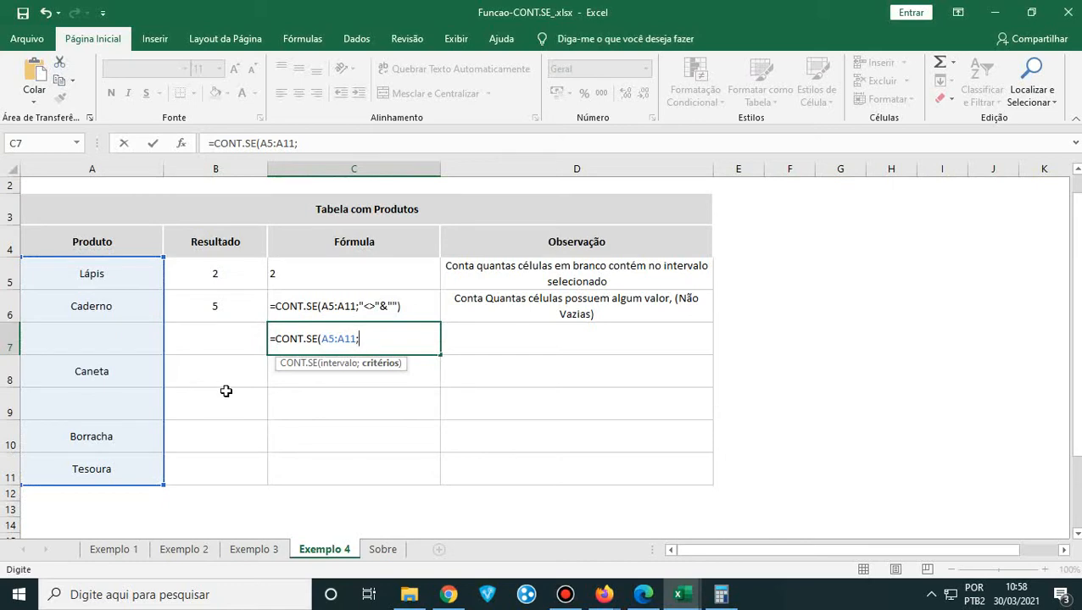
type("\"<>")
type("\"")
type("&\"")
type(")")
key("Return")
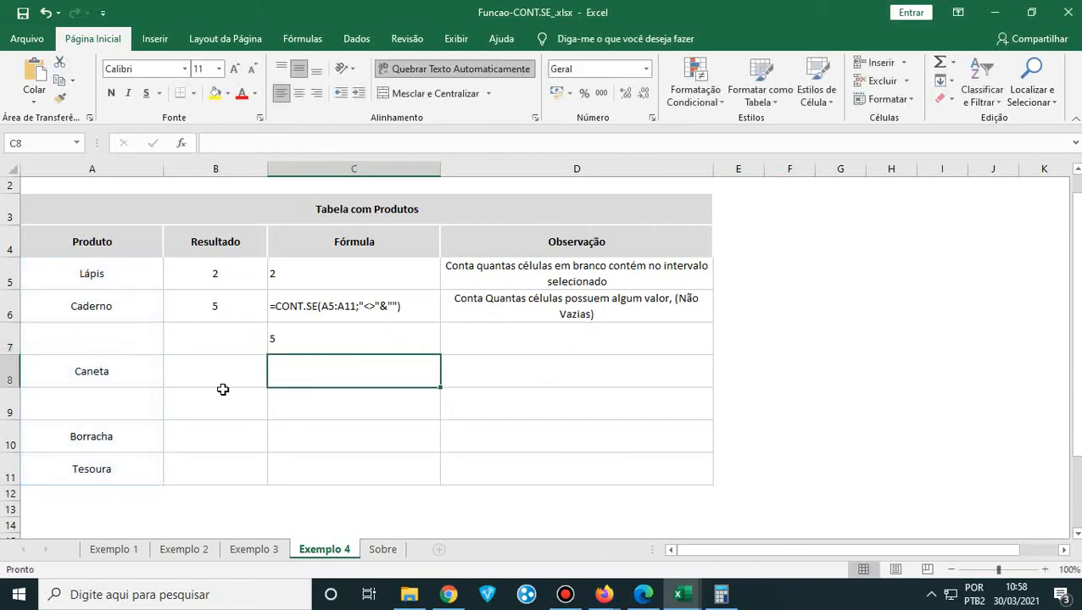
- Review the formula in C7 and check the filled cells of the Produto column against its count
key("Up")
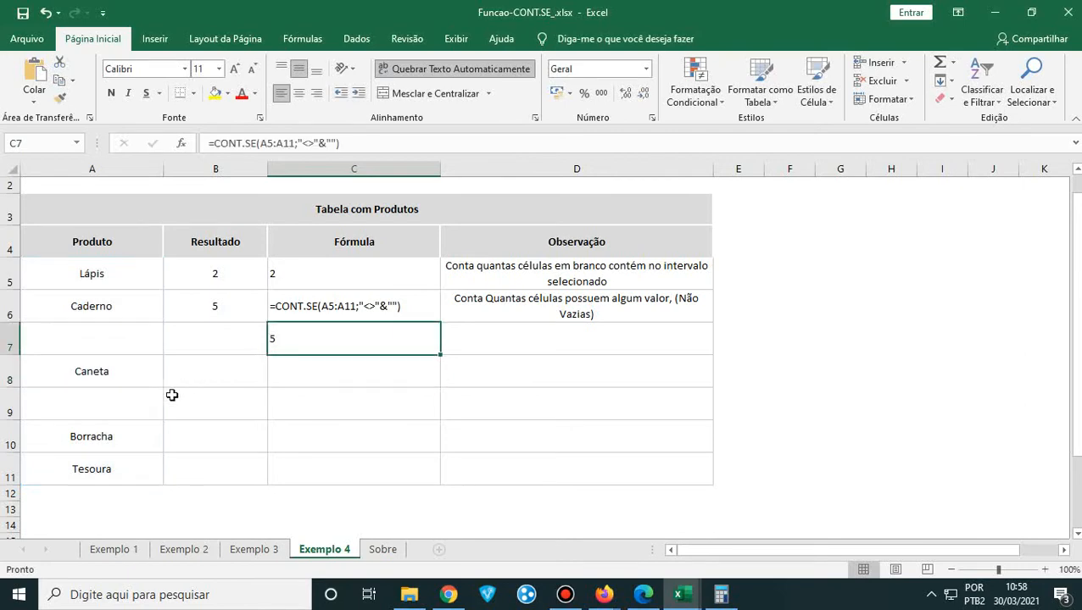
scroll(119, 382, "up", 1)
left_click(108, 332)
left_click(106, 360)
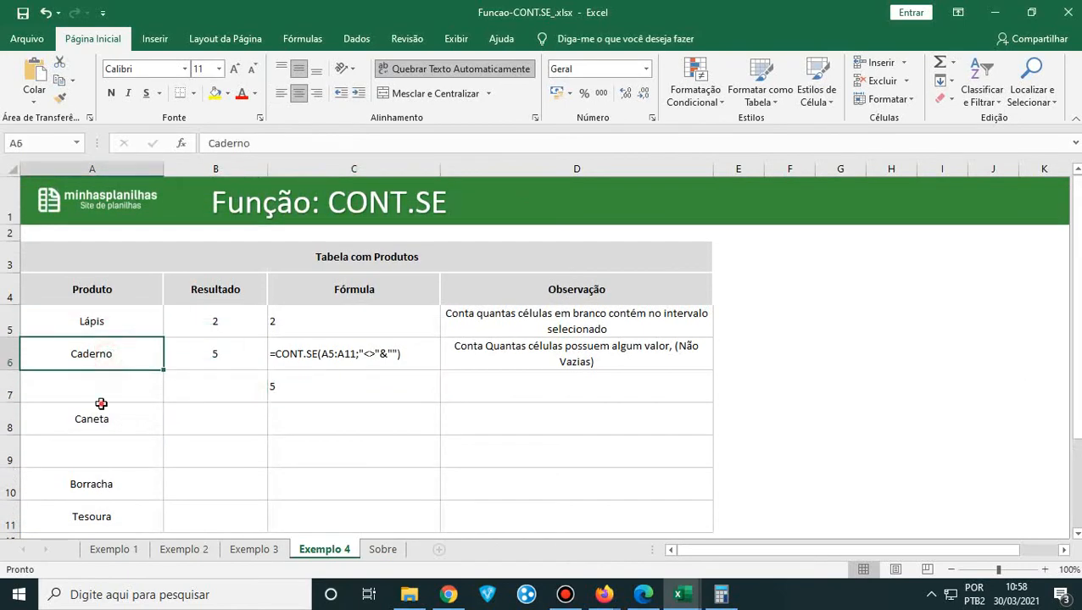
left_click(104, 409)
left_click(98, 462)
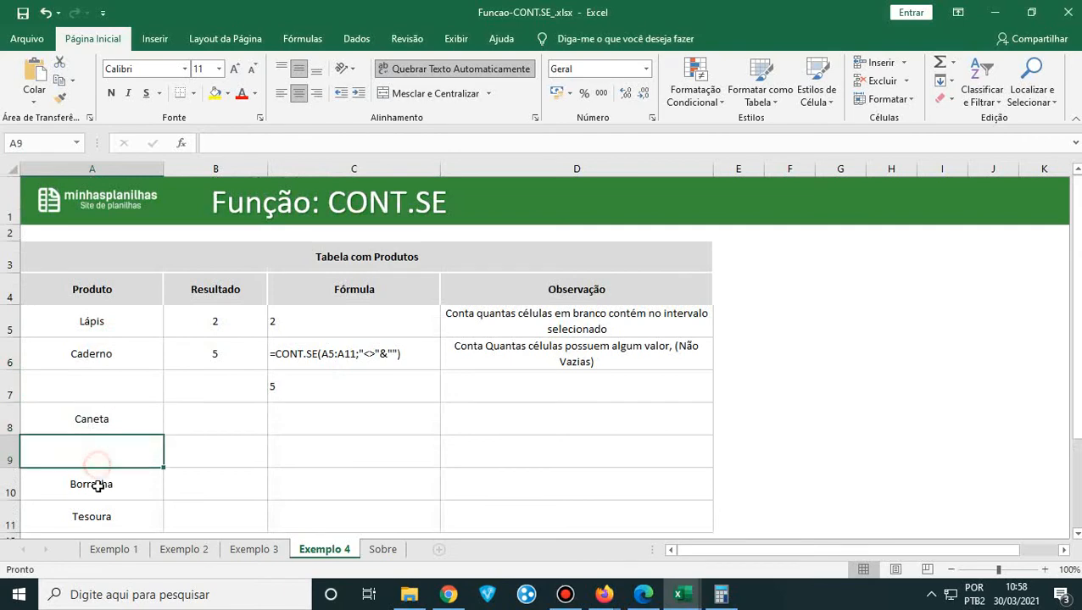
left_click(98, 490)
scroll(95, 512, "down", 1)
left_click(97, 423)
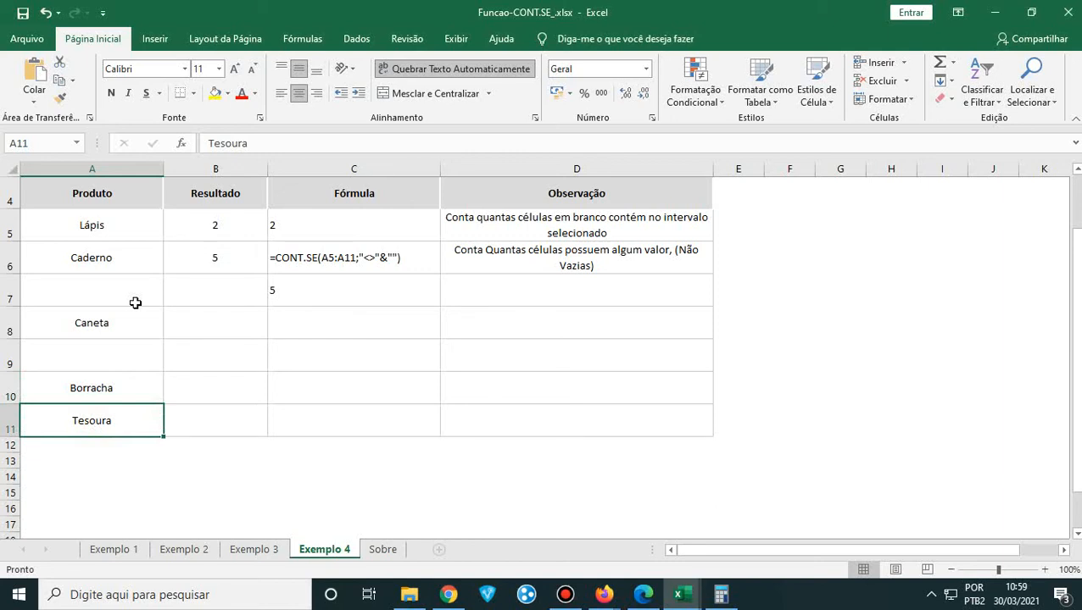
- Examine the formula in C6 and the "<>"&"" criterion of the CONT.SE formula in C7 without changing either cell
double_click(386, 262)
key("Escape")
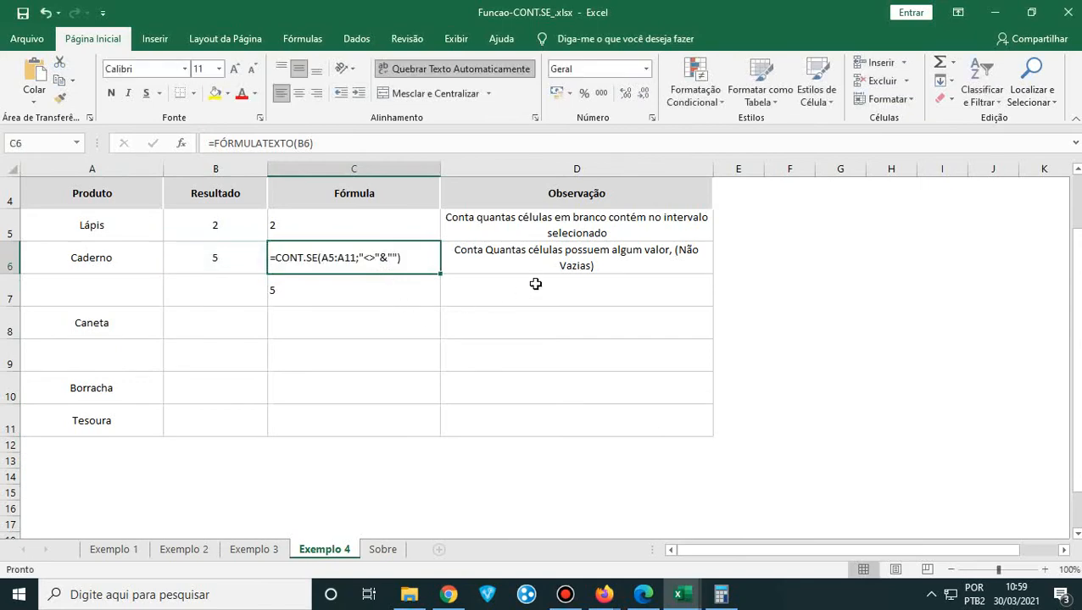
scroll(383, 303, "up", 1)
scroll(383, 304, "up", 1)
left_click(355, 395)
double_click(356, 388)
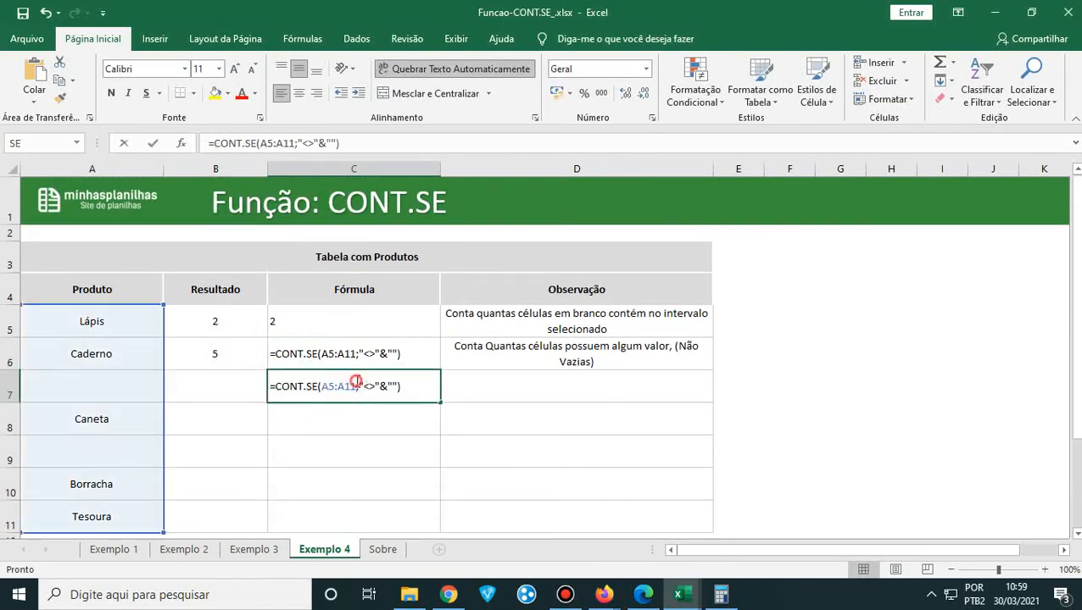
left_click_drag(393, 385, 373, 386)
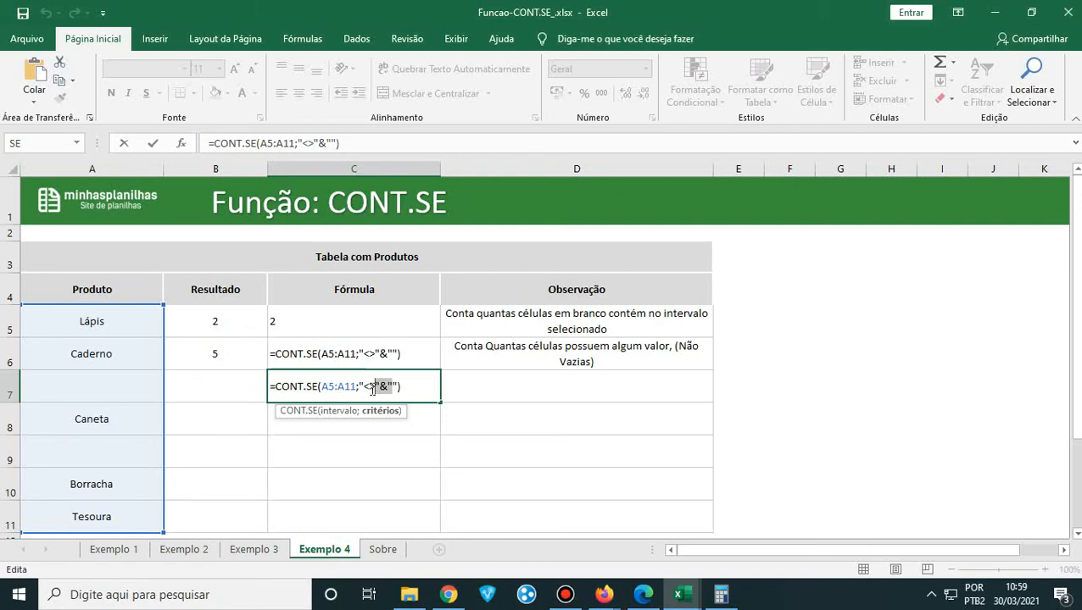
left_click(375, 386)
left_click(409, 386)
key("Return")
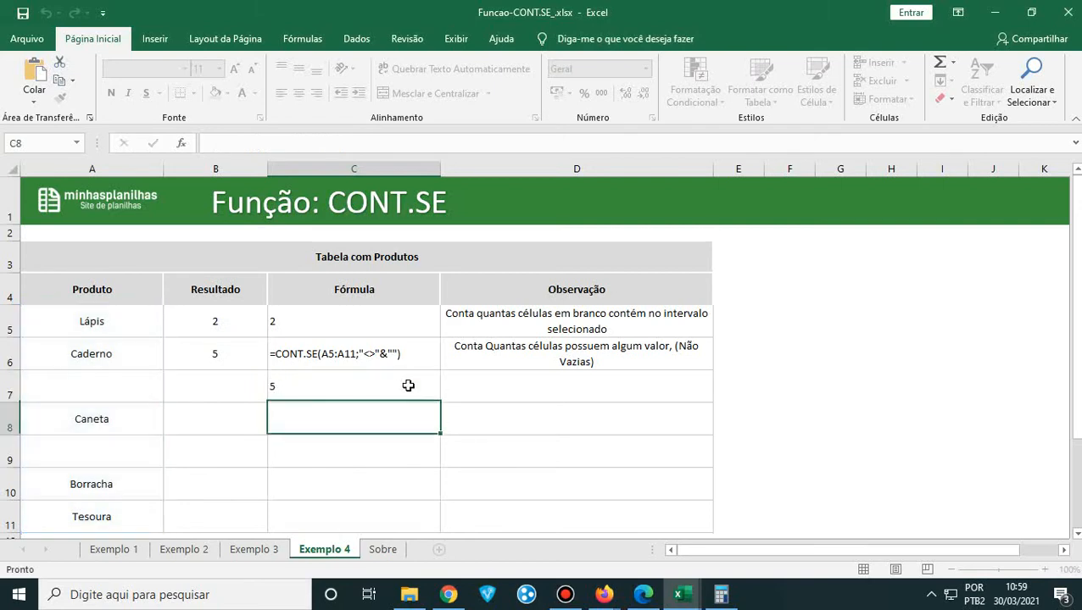
double_click(378, 384)
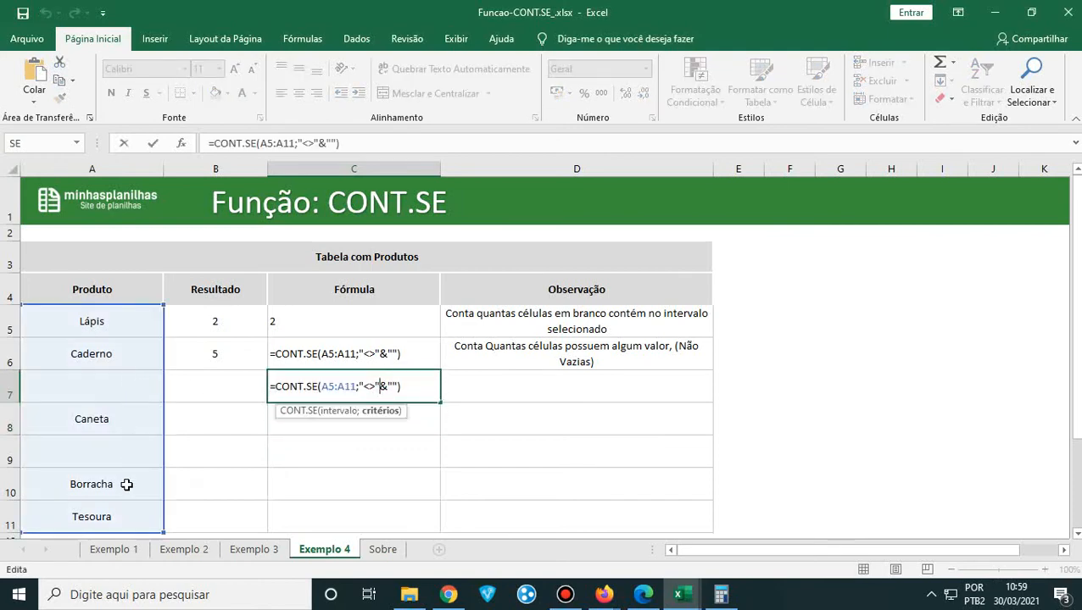
key("Escape")
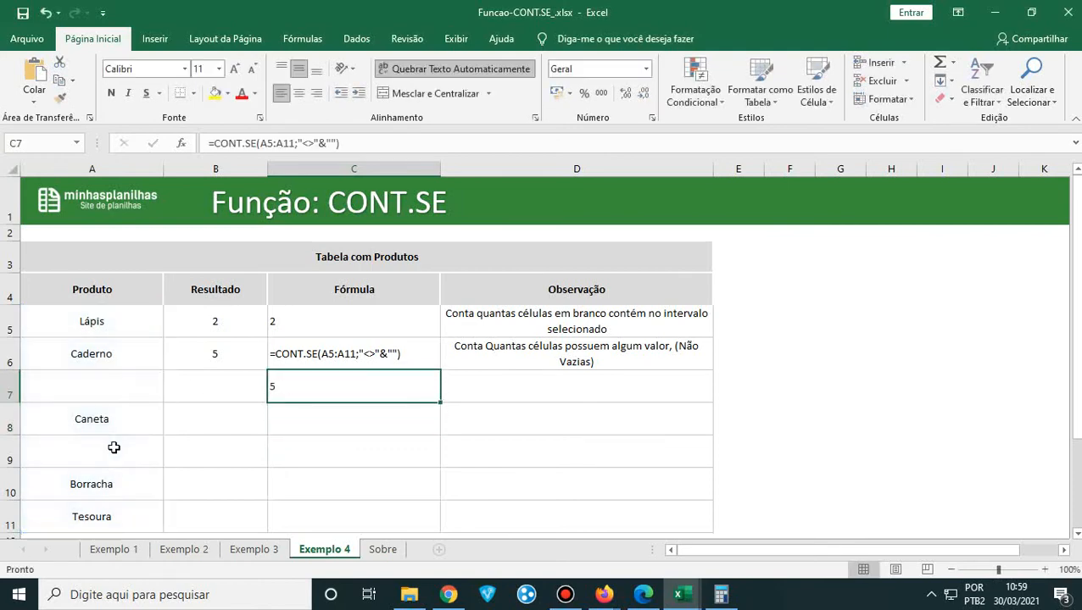
- Enter 0 in the empty product cell A7 and check its effect on the non-blank count in C7
left_click(108, 377)
left_click(150, 448)
left_click(123, 381)
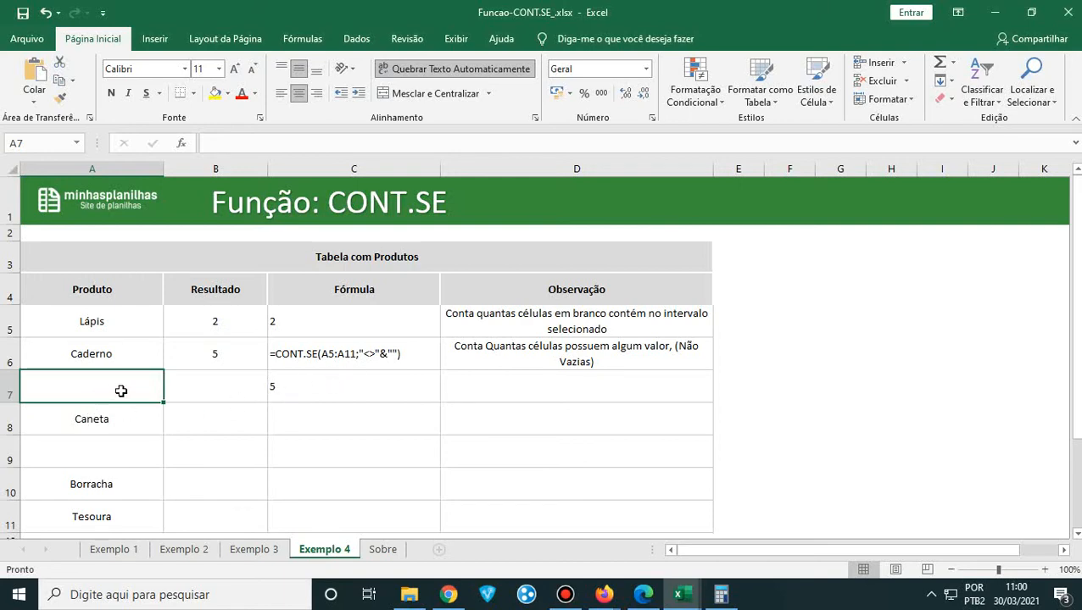
type("0")
key("Return")
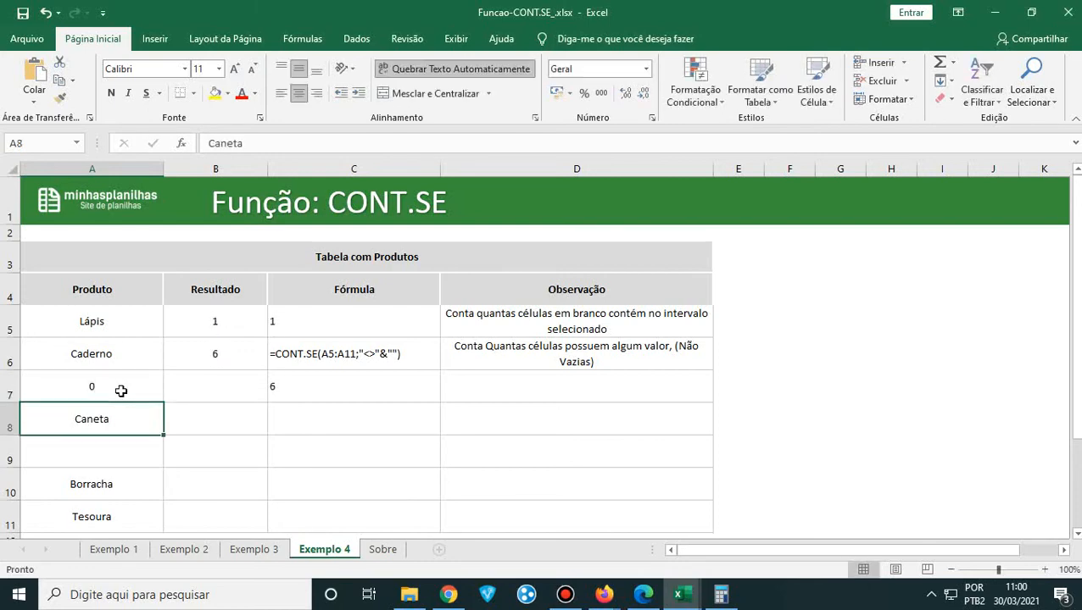
left_click(121, 391)
left_click(301, 394)
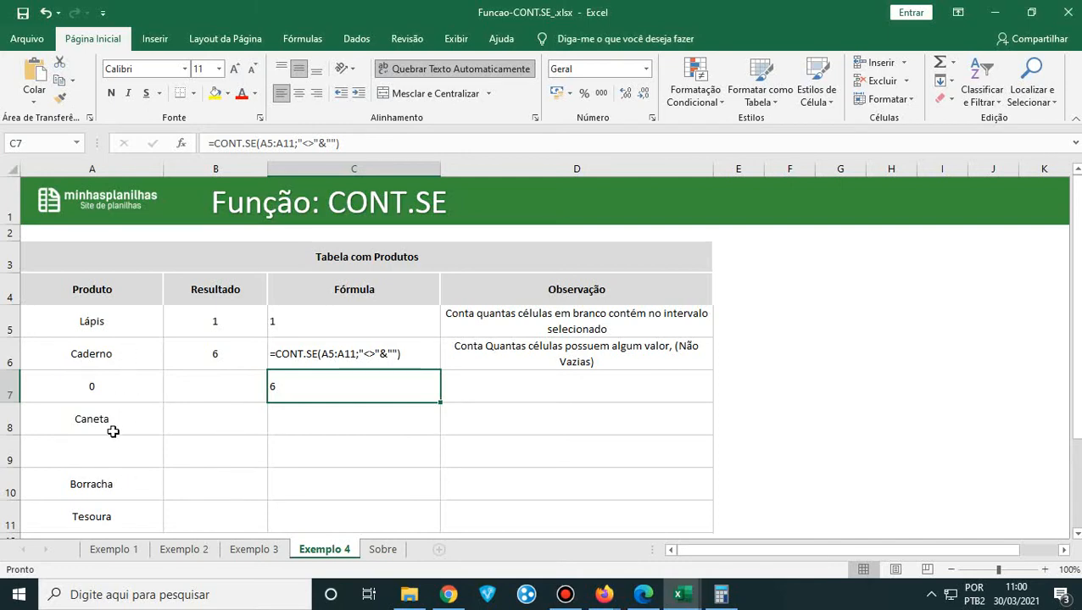
- Enter an exclamation mark in the empty product cell A9 to test the blank and non-blank counts
left_click(102, 457)
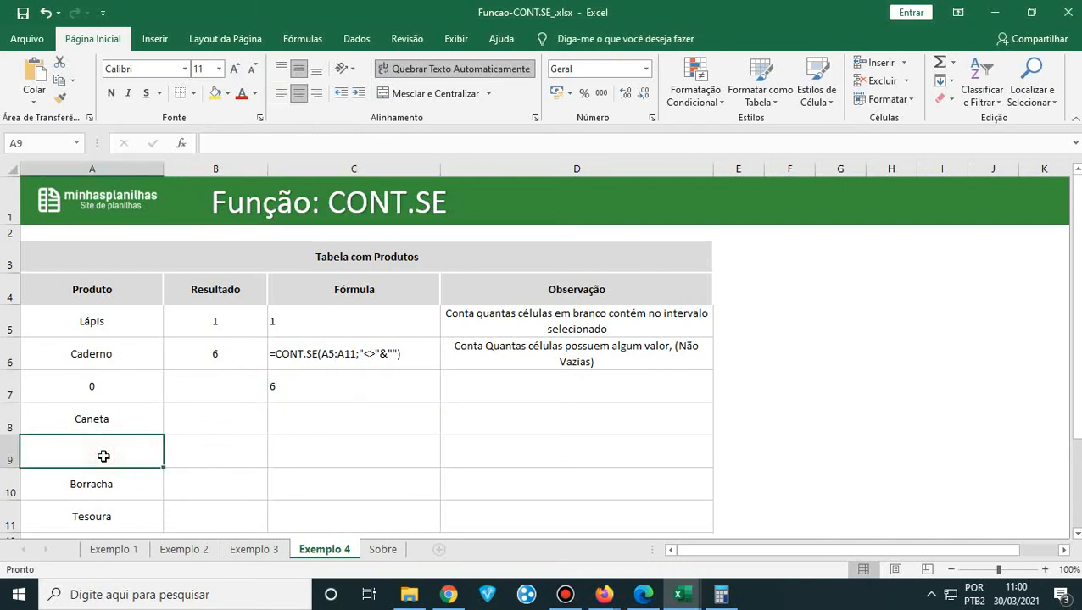
type("'")
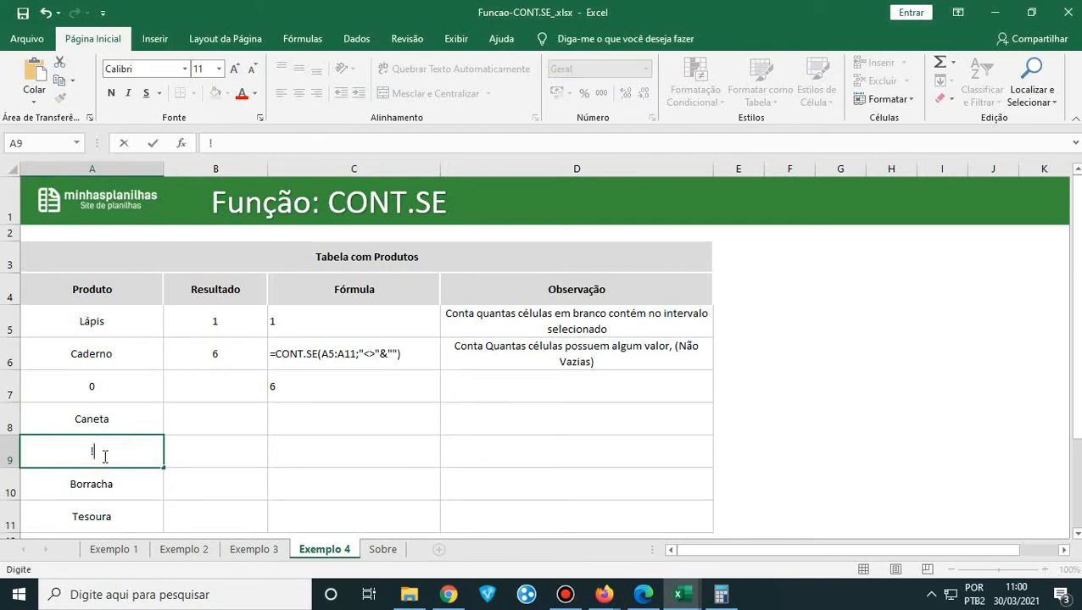
key("Return")
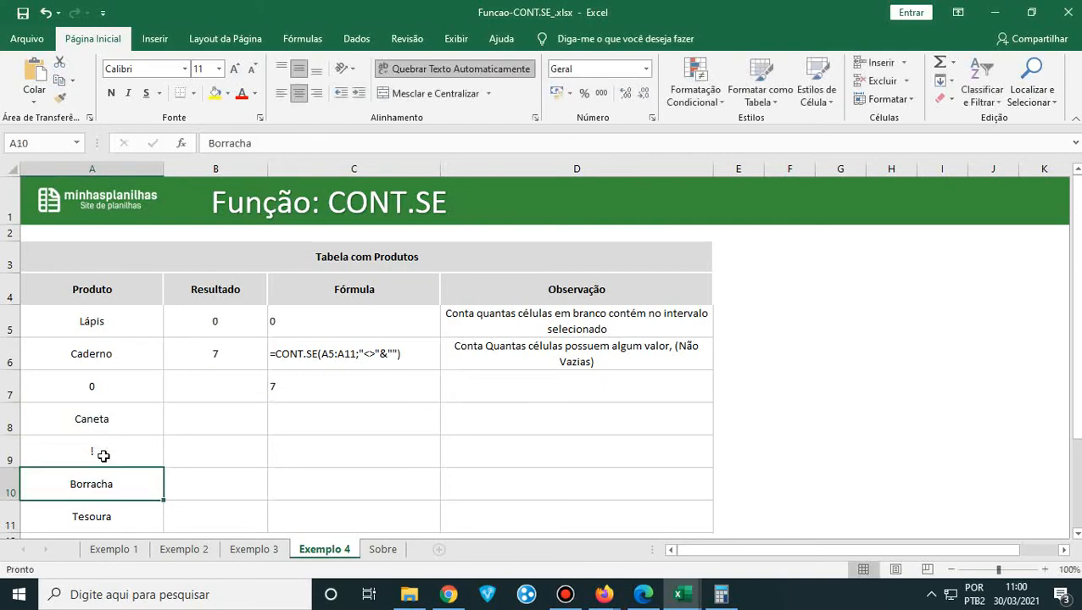
- Clear the test entries from product cells A9 and A7
left_click(103, 456)
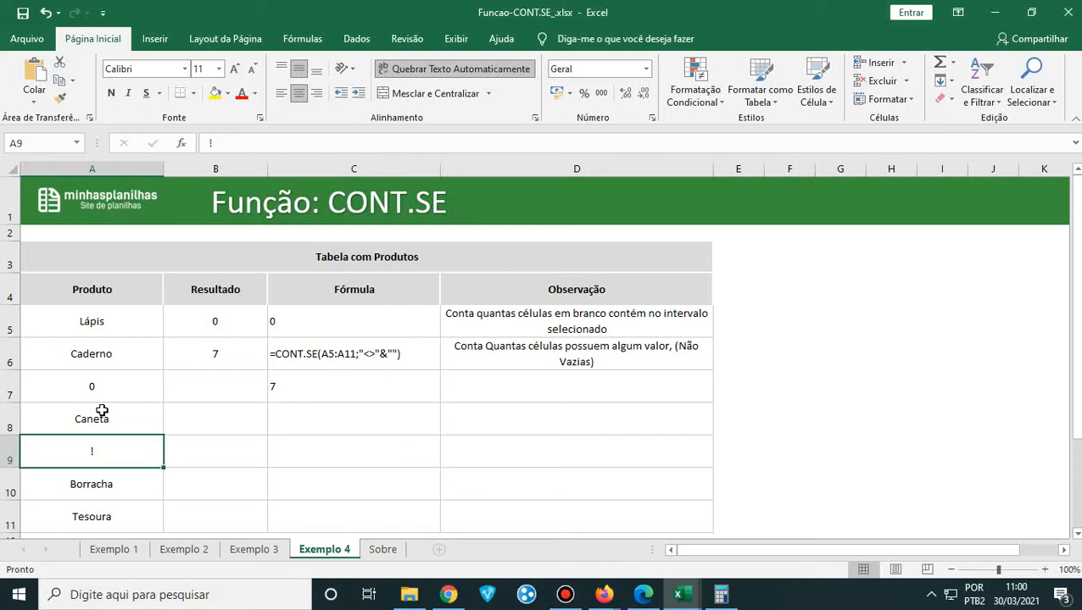
key("Delete")
key("Up")
key("Up")
key("Delete")
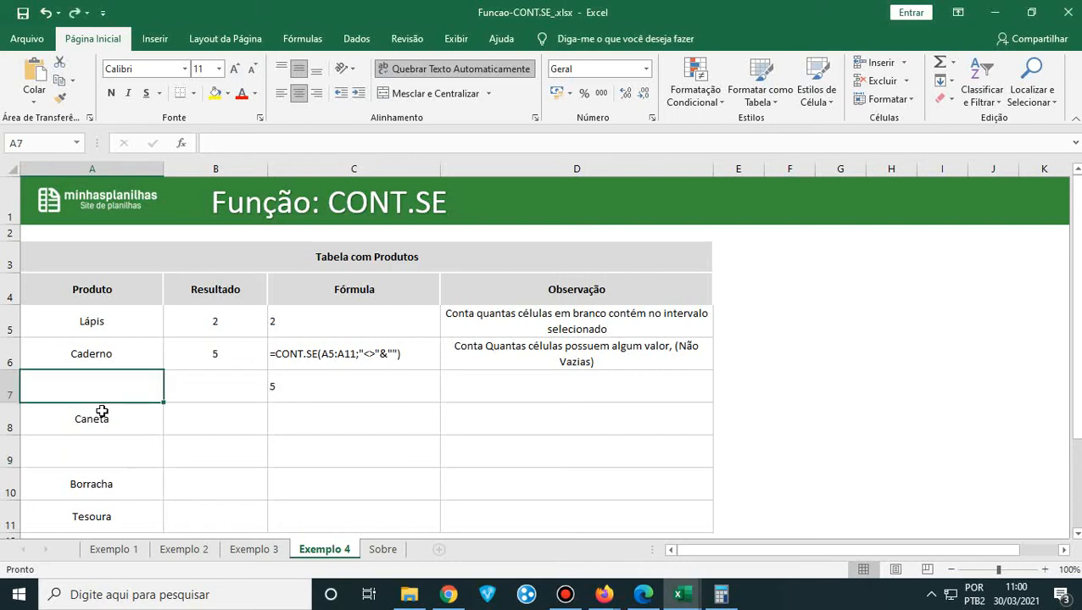
- Change the formula in C7 to =CONT.SE(A5:A11;"") so that it counts blank product cells
double_click(392, 353)
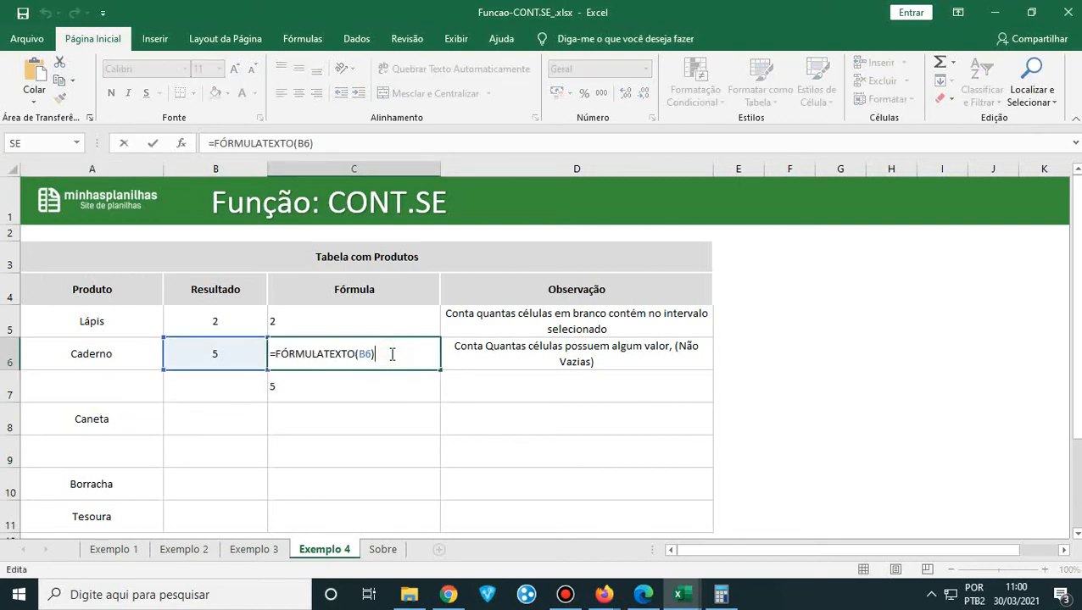
left_click(432, 424)
left_click(393, 392)
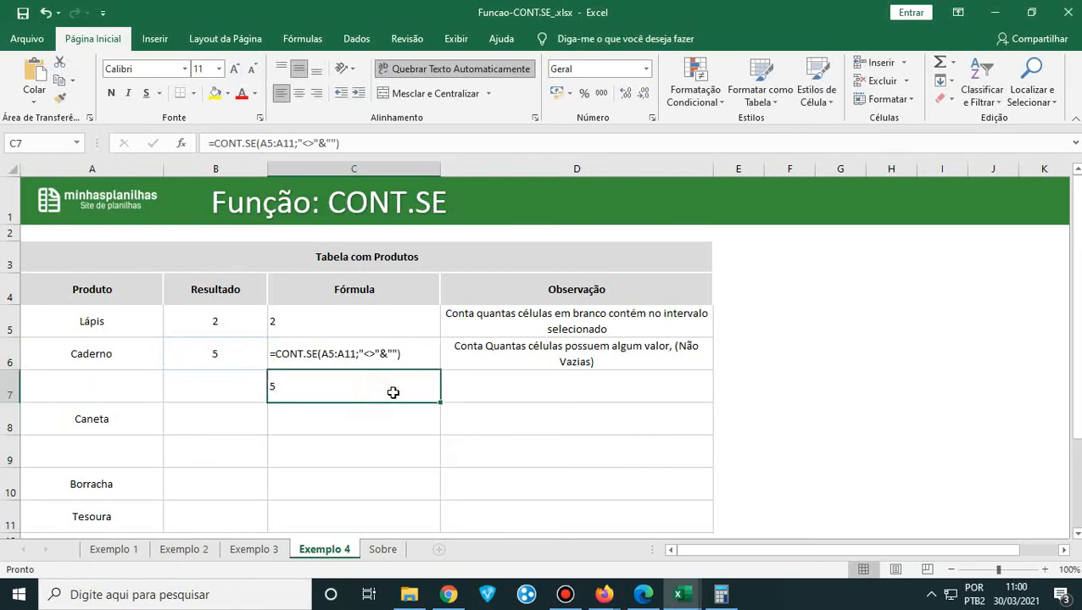
double_click(392, 392)
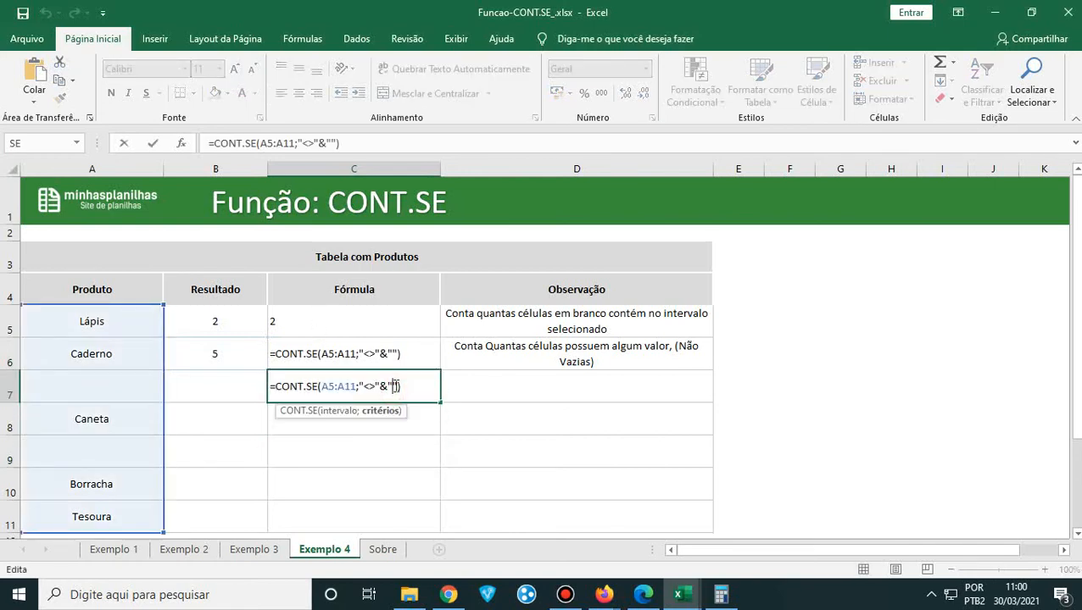
key("BackSpace")
key("BackSpace")
key("BackSpace")
key("BackSpace")
key("BackSpace")
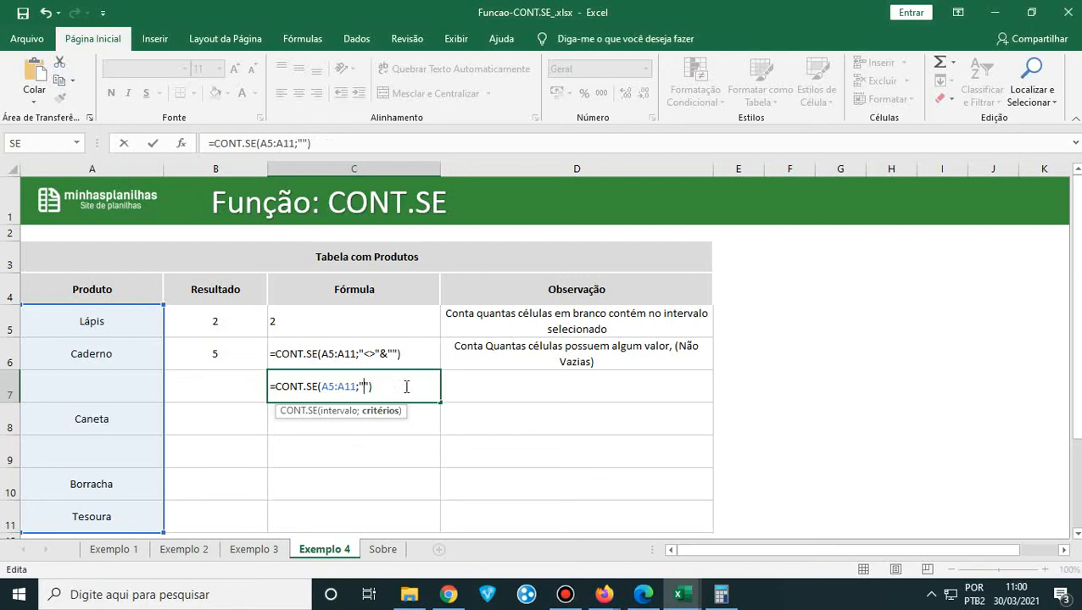
key("Return")
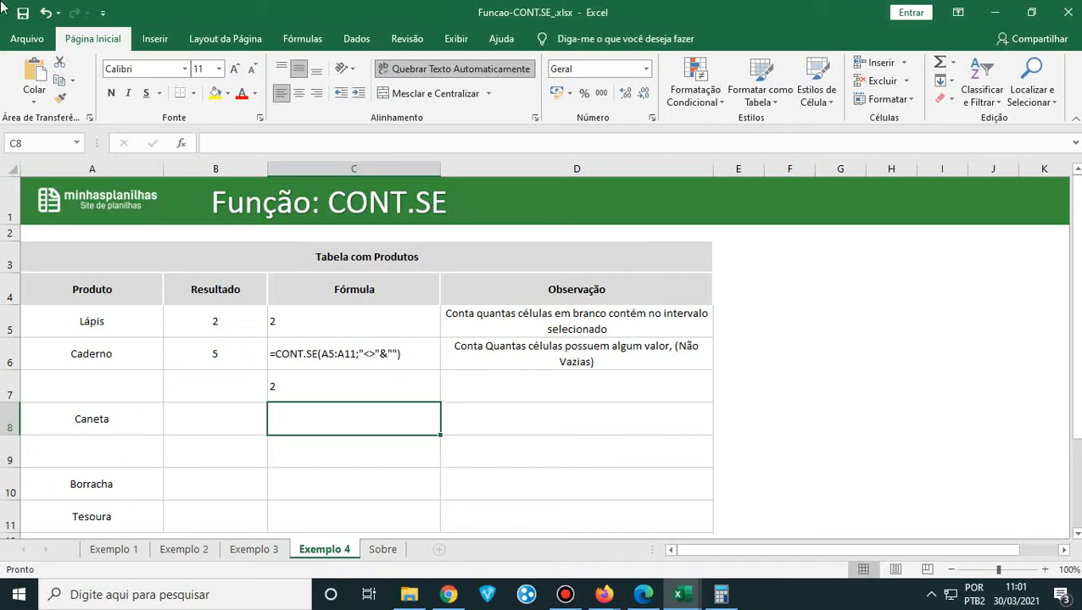
- Compare the formulas in C5, C6 and C7, and check the blank criterion against empty product cells A7 and A9
left_click(381, 374)
left_click(351, 325)
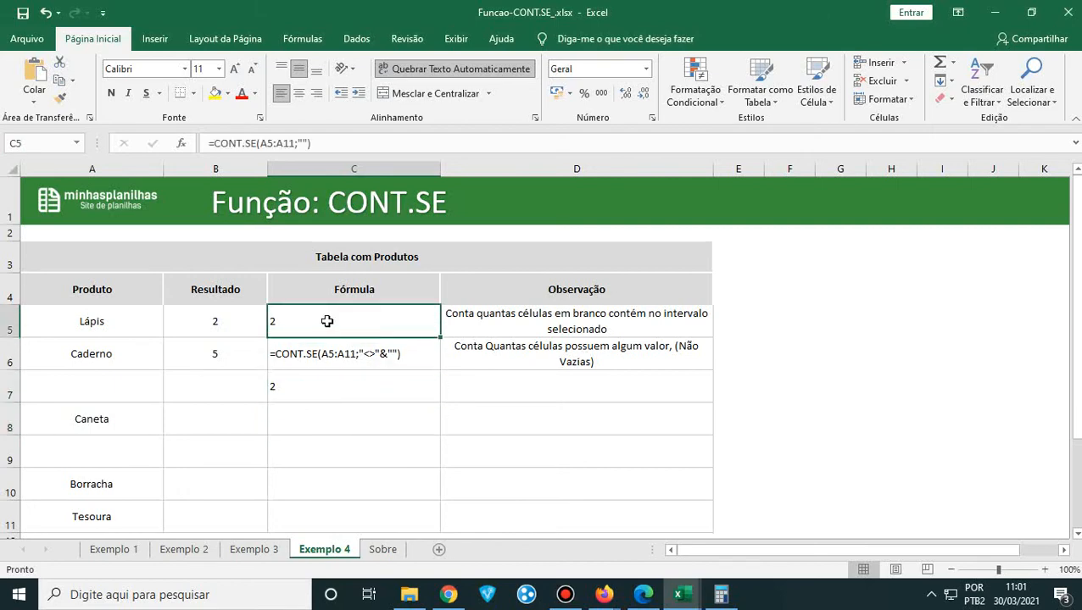
left_click(326, 391)
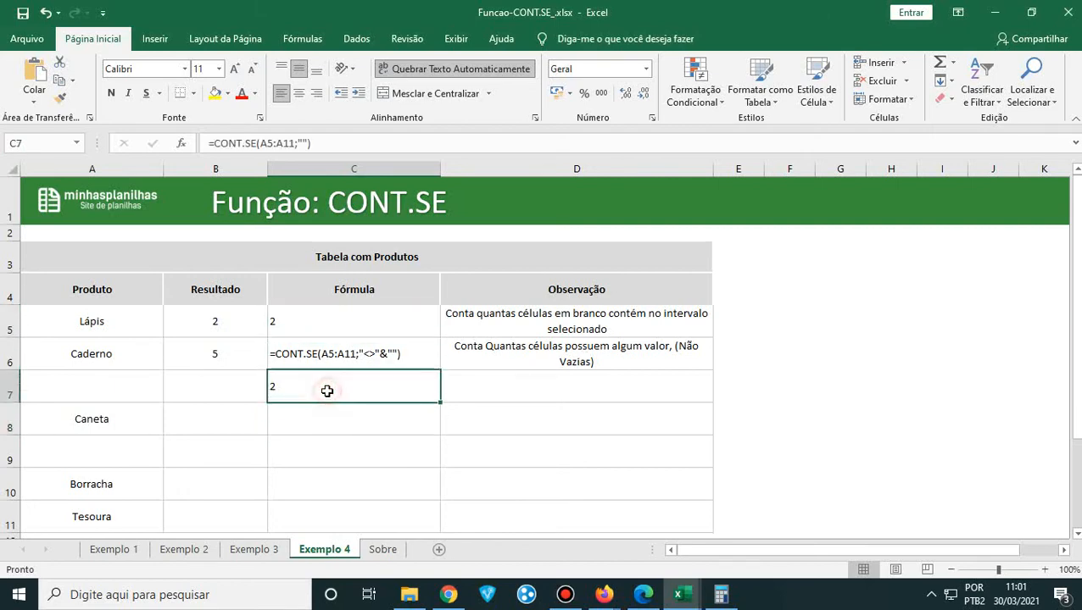
left_click(345, 329)
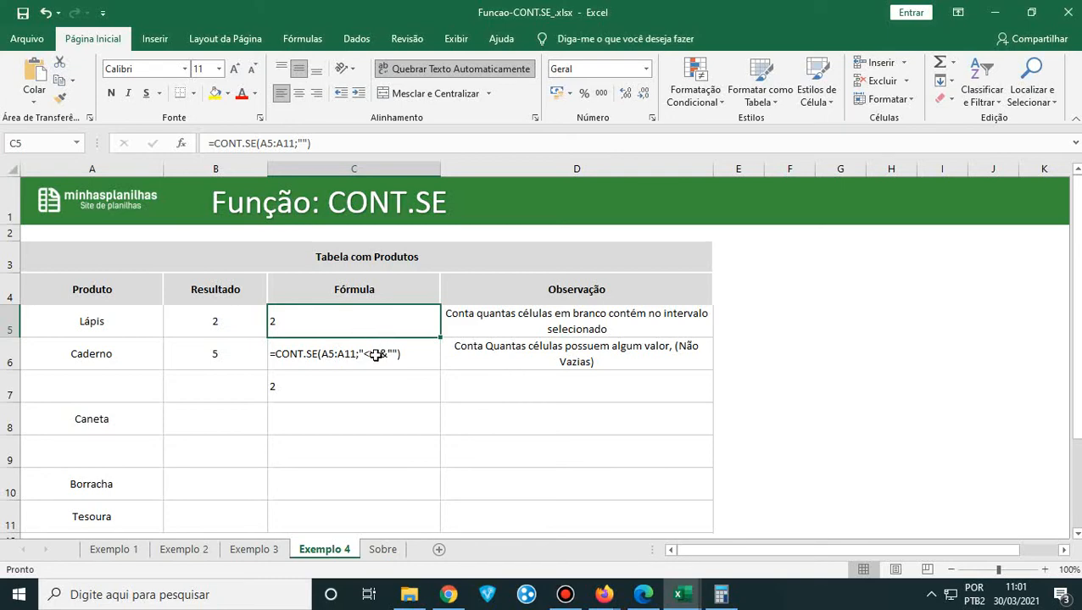
left_click(364, 359)
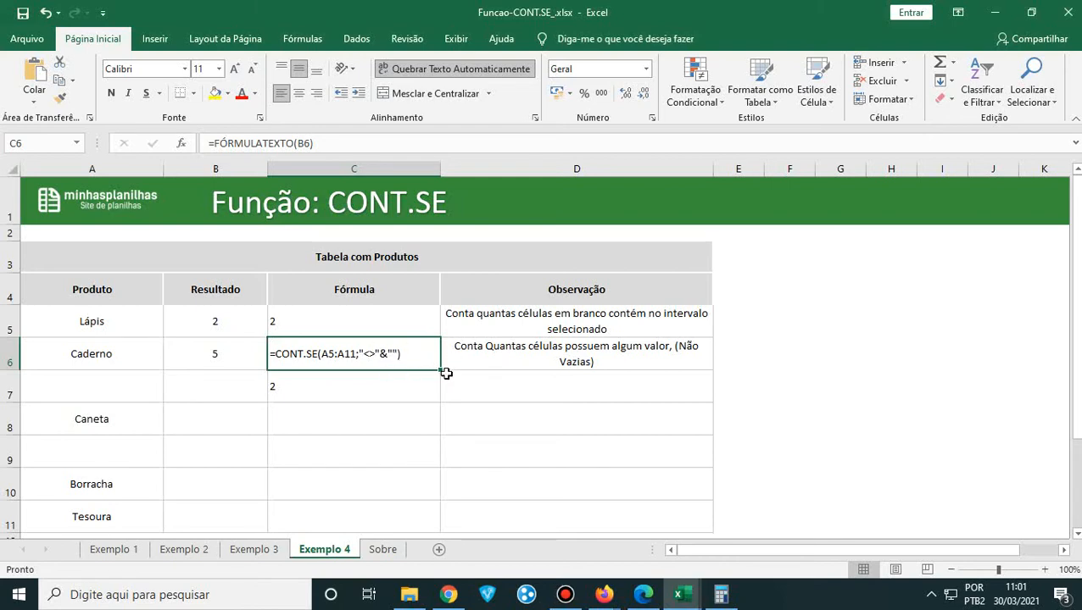
left_click_drag(96, 323, 114, 469)
left_click(91, 338)
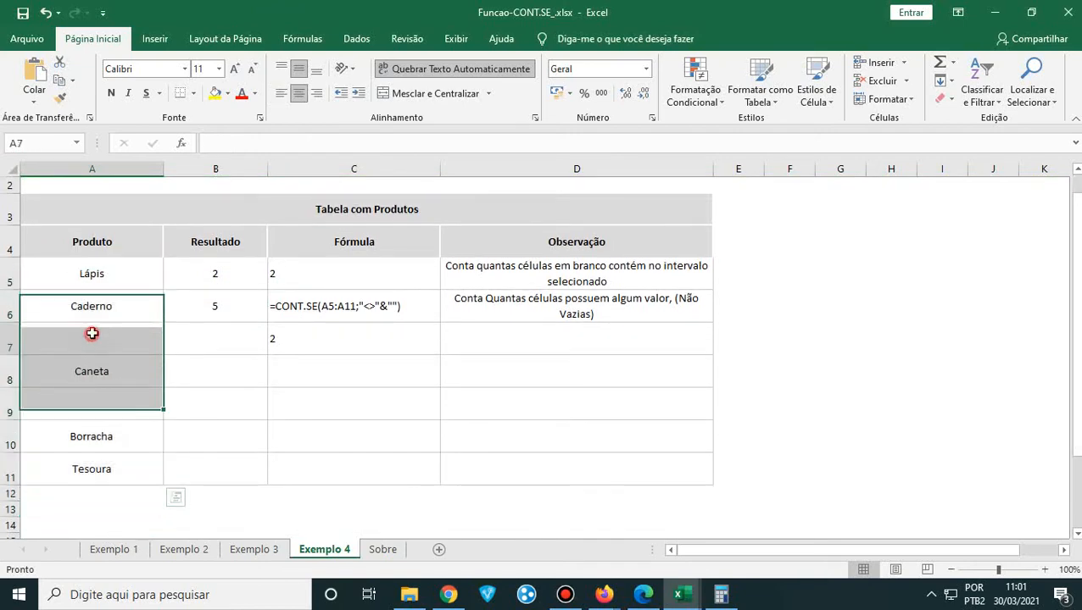
left_click(85, 405)
left_click(91, 338)
left_click(88, 399)
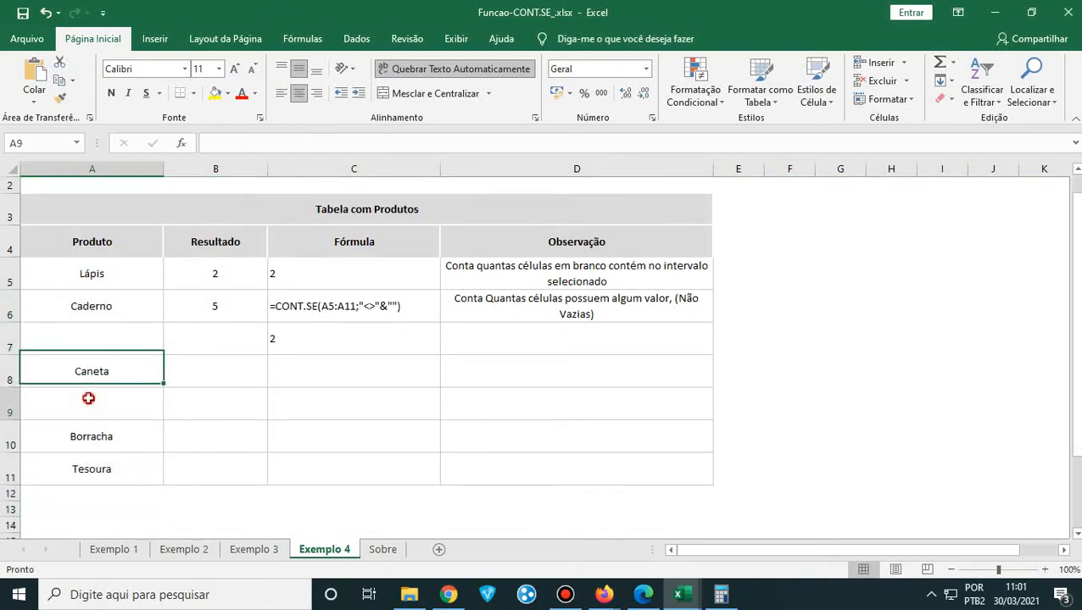
- View the Sobre and Exemplo 1 sheets, and minimize the Funcao-CONT.SE_ workbook
left_click(383, 549)
left_click(101, 550)
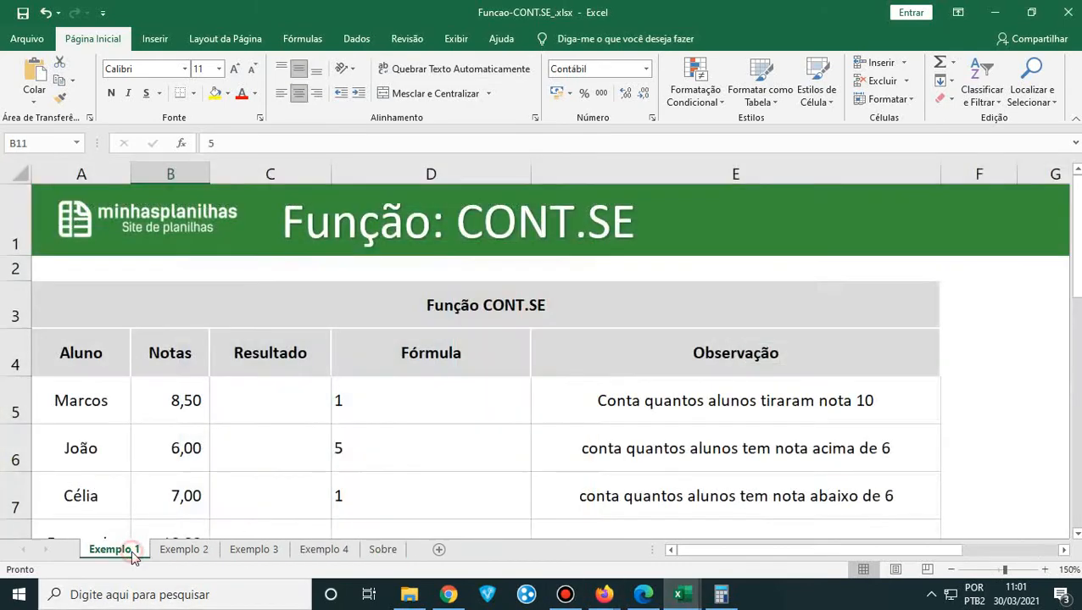
left_click(996, 13)
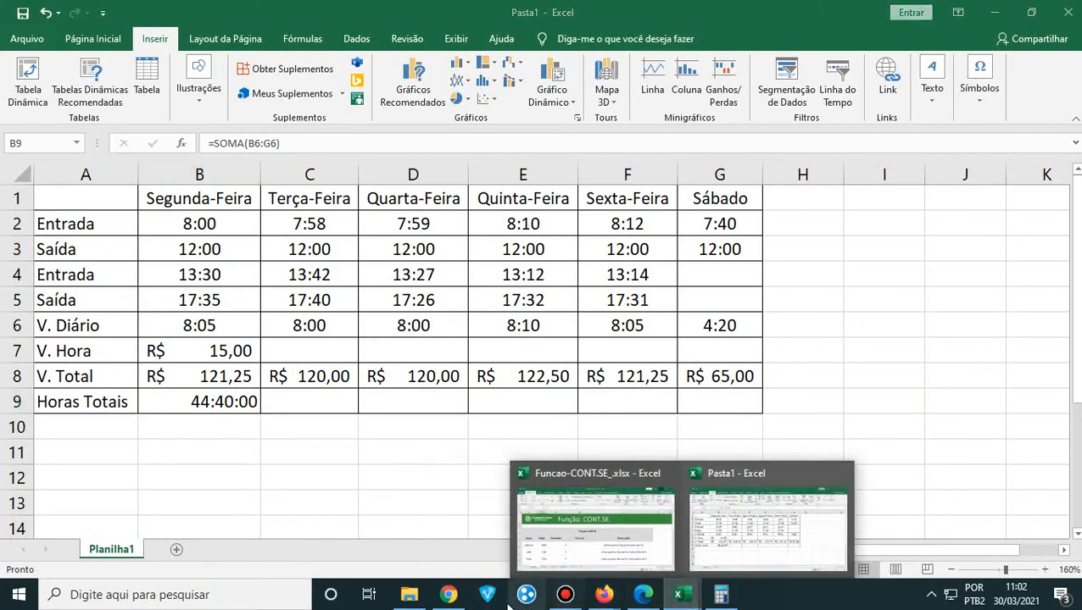
- Switch to the tabelas_listas spreadsheet in Chrome and look over its contagens sheet and the function list on cecad_funcoes
left_click(448, 594)
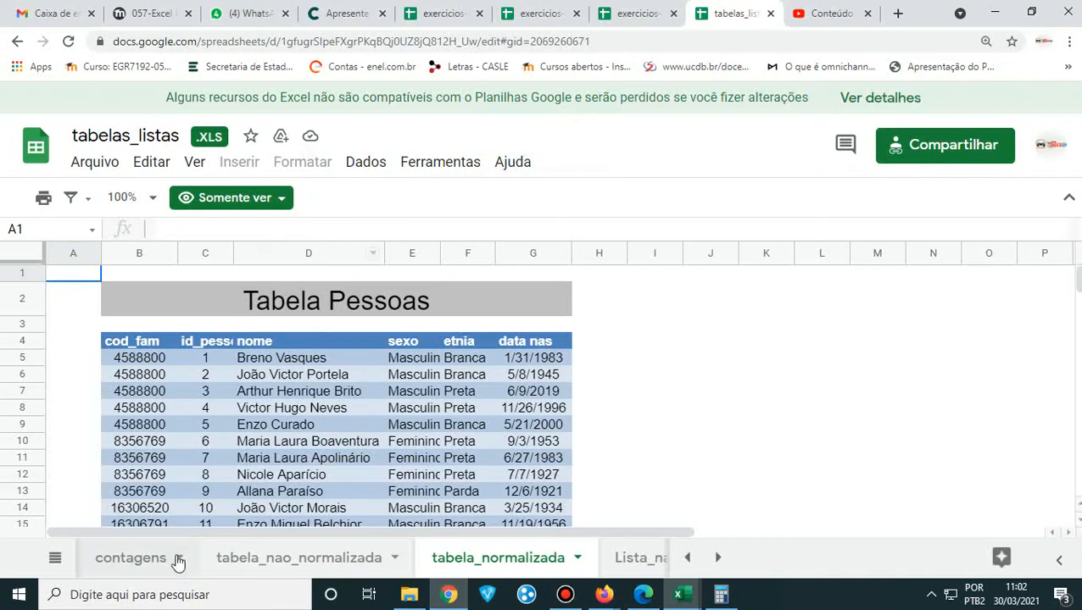
left_click(141, 563)
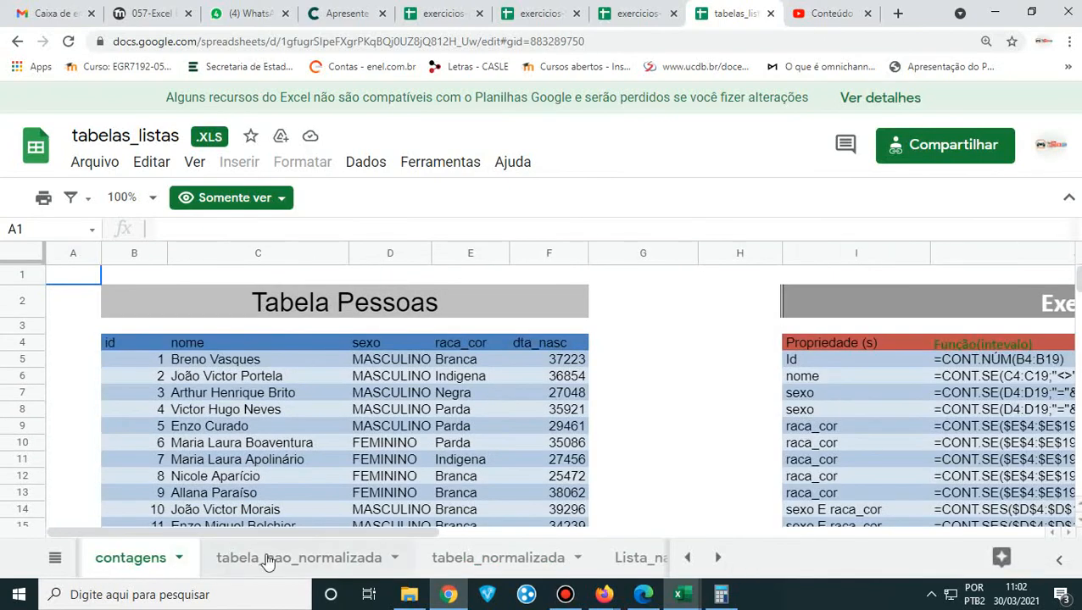
left_click(688, 558)
left_click(687, 558)
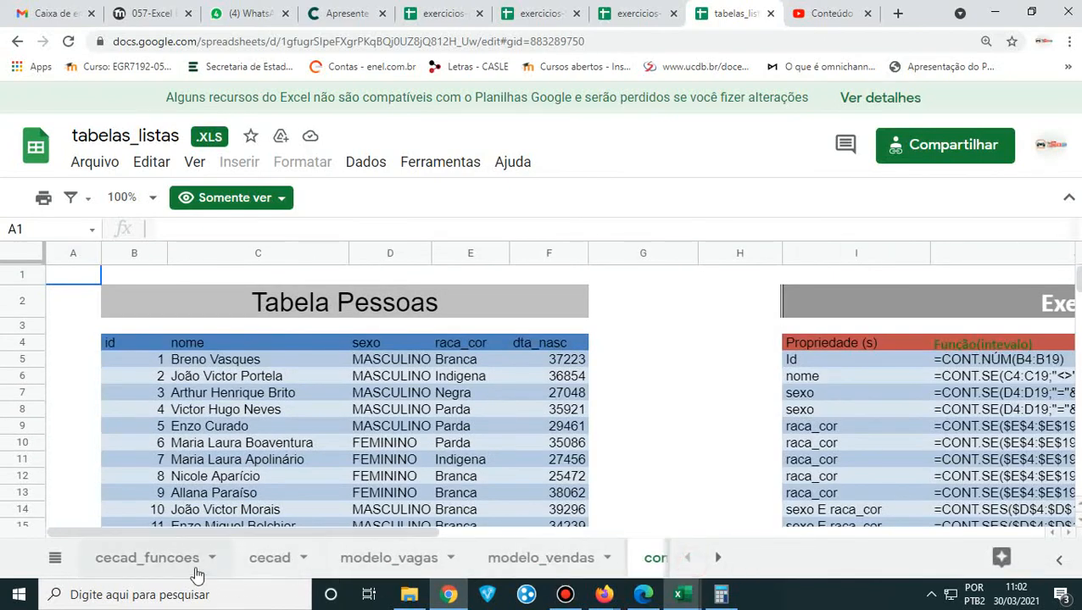
left_click(179, 564)
scroll(324, 420, "down", 10)
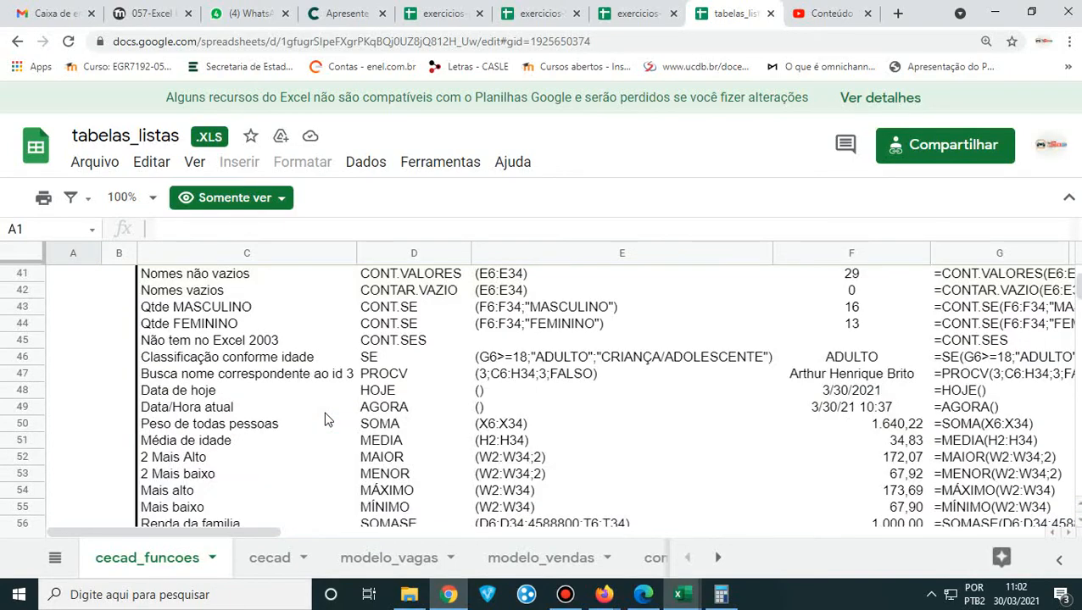
- Open the cecad sheet and read the exercise instructions below its table
left_click(268, 560)
scroll(408, 457, "down", 4)
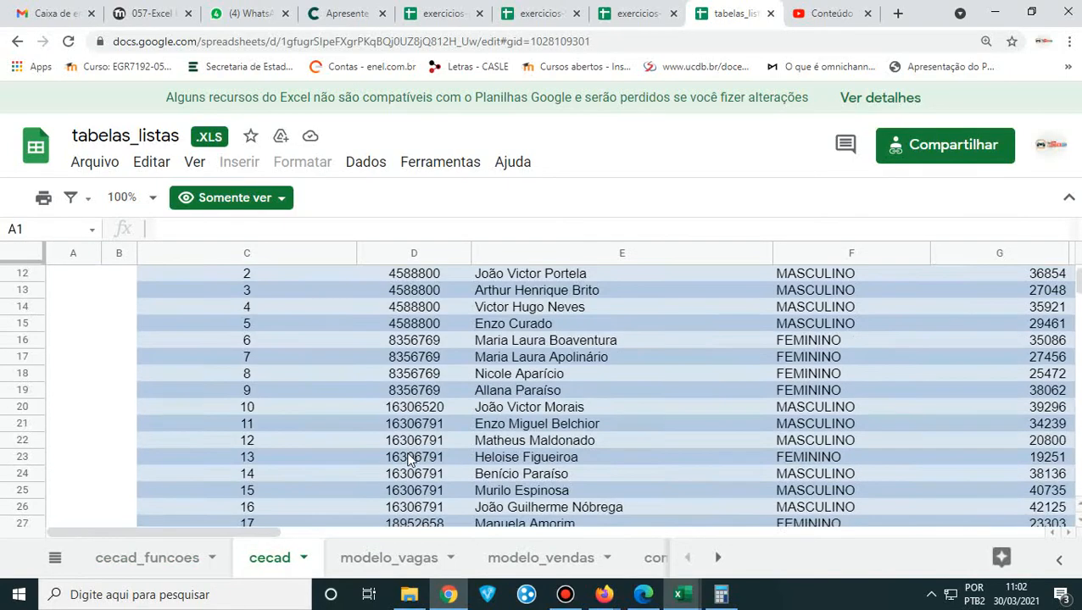
scroll(408, 458, "down", 12)
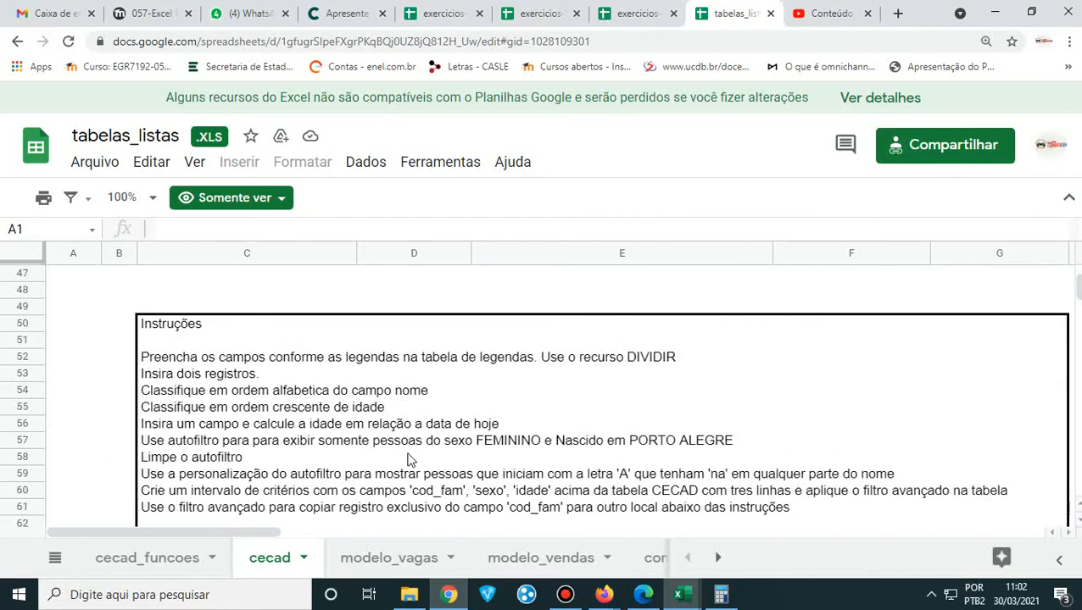
scroll(407, 459, "down", 2)
scroll(408, 460, "up", 2)
scroll(408, 458, "down", 1)
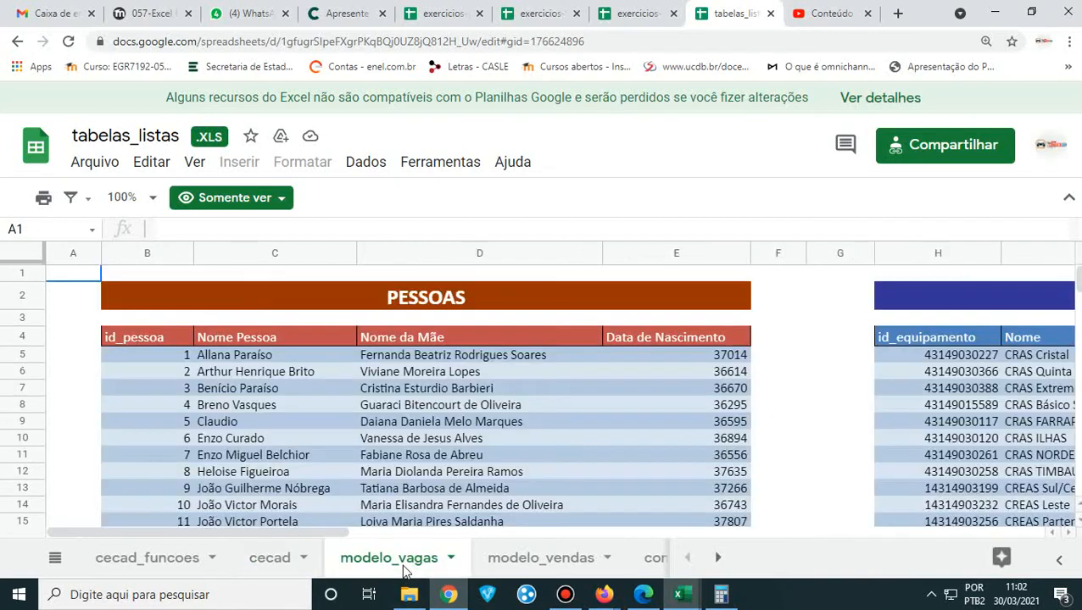
- View the modelo_vagas sheet and switch back to the Pasta1 workbook in Excel
left_click(407, 555)
left_click(678, 594)
left_click(707, 566)
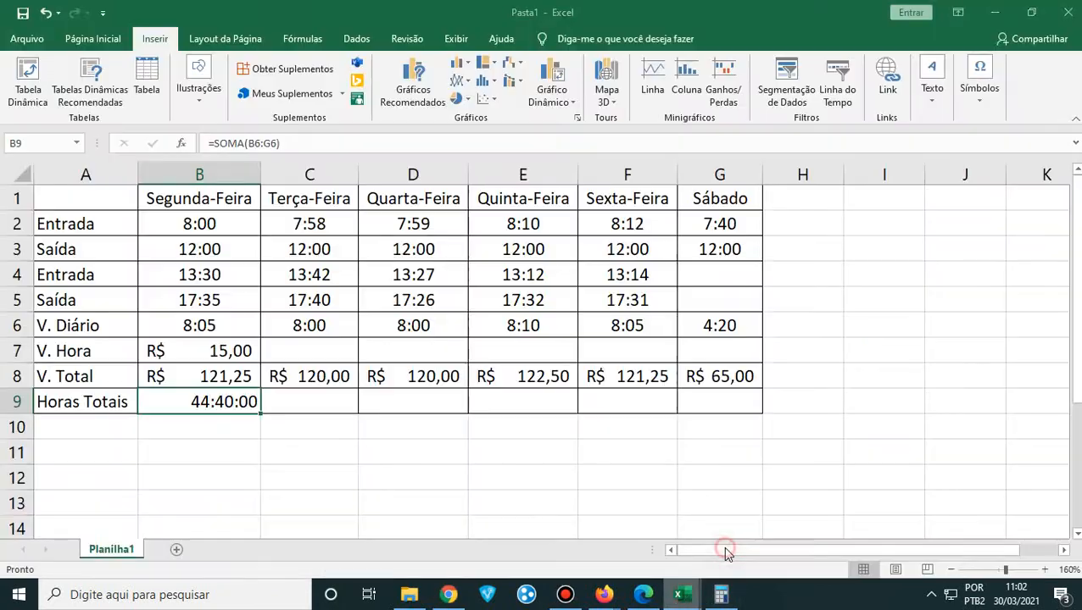
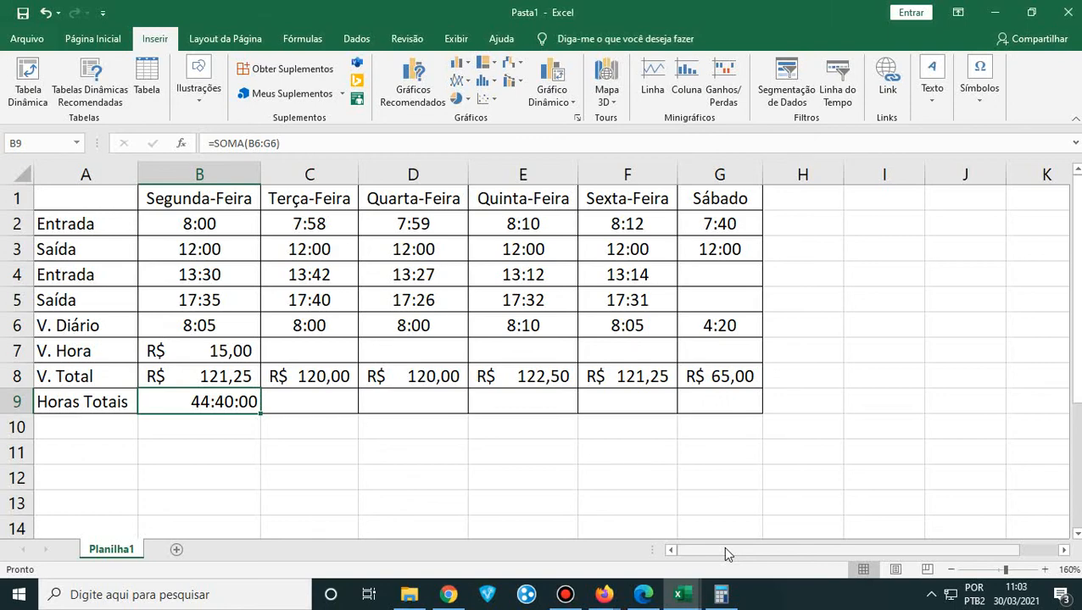
- Check the Entrada times in row 2 from Segunda-Feira through Sábado
left_click(216, 227)
left_click(296, 228)
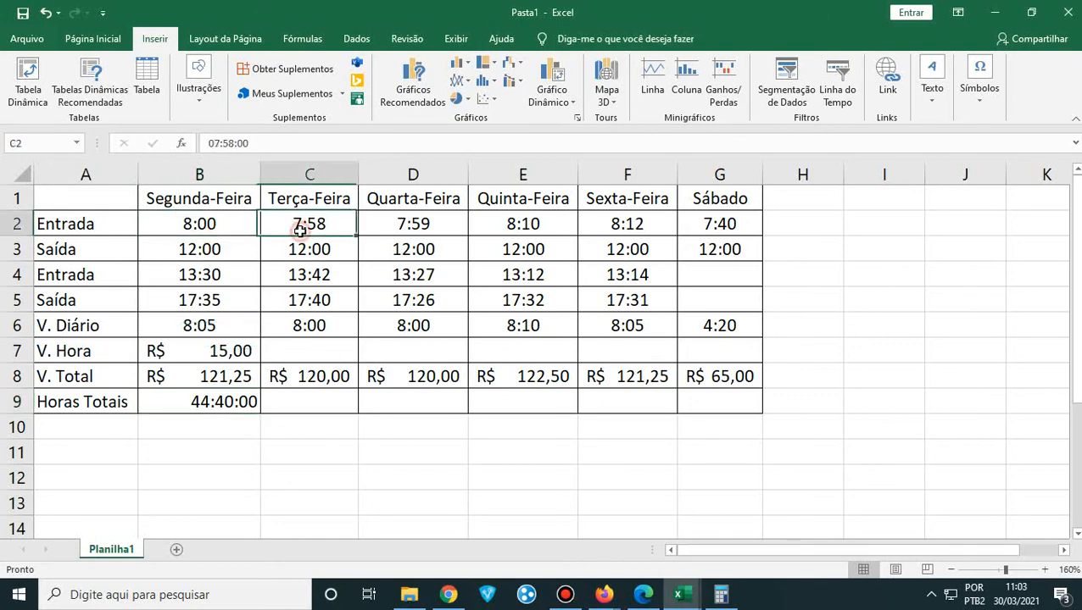
left_click(395, 229)
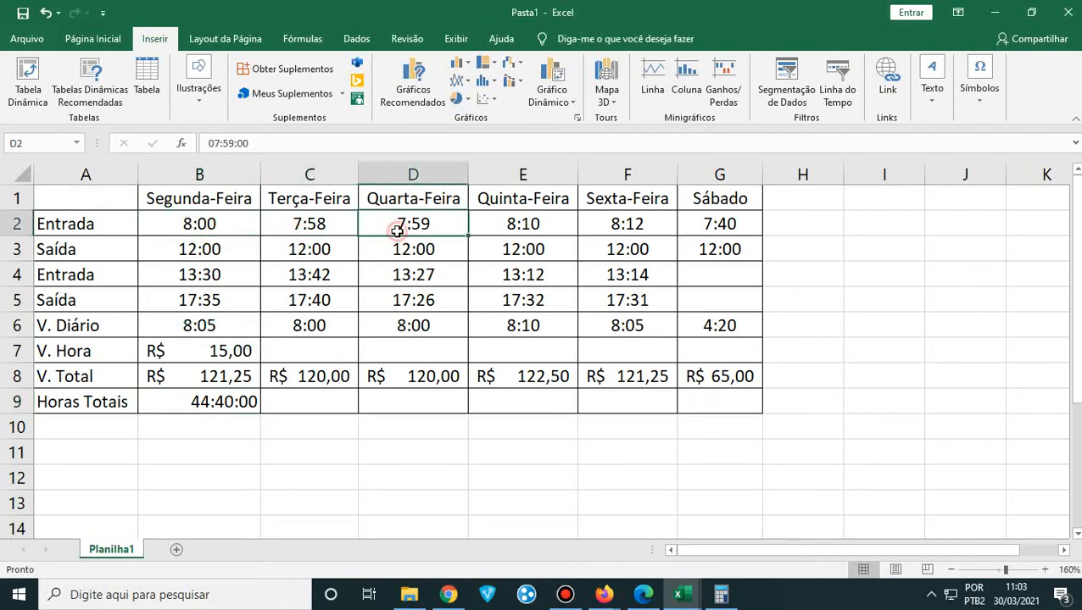
left_click(504, 229)
left_click(626, 227)
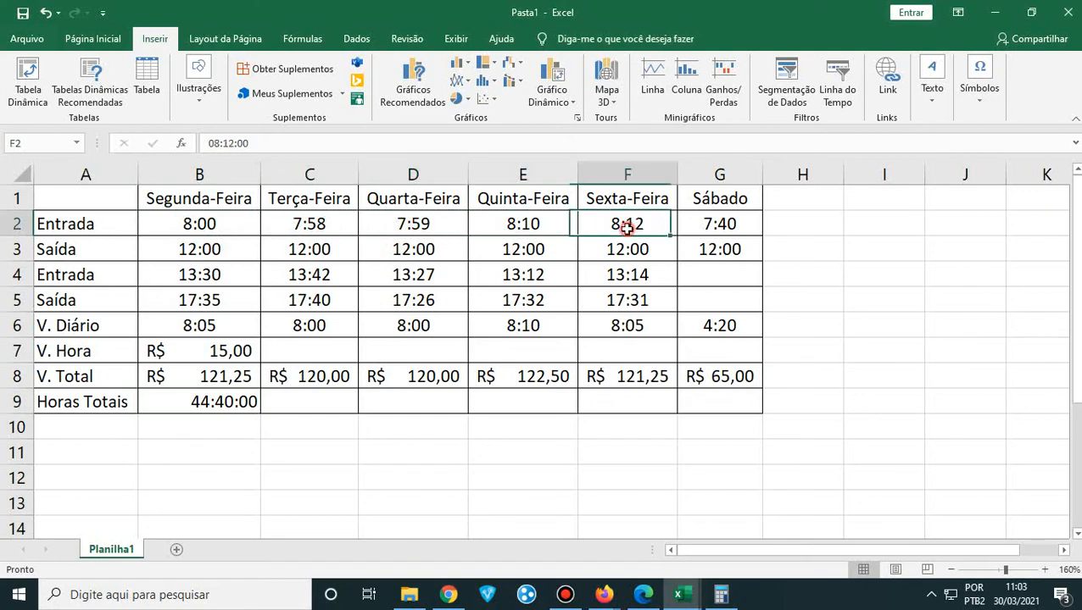
left_click(707, 224)
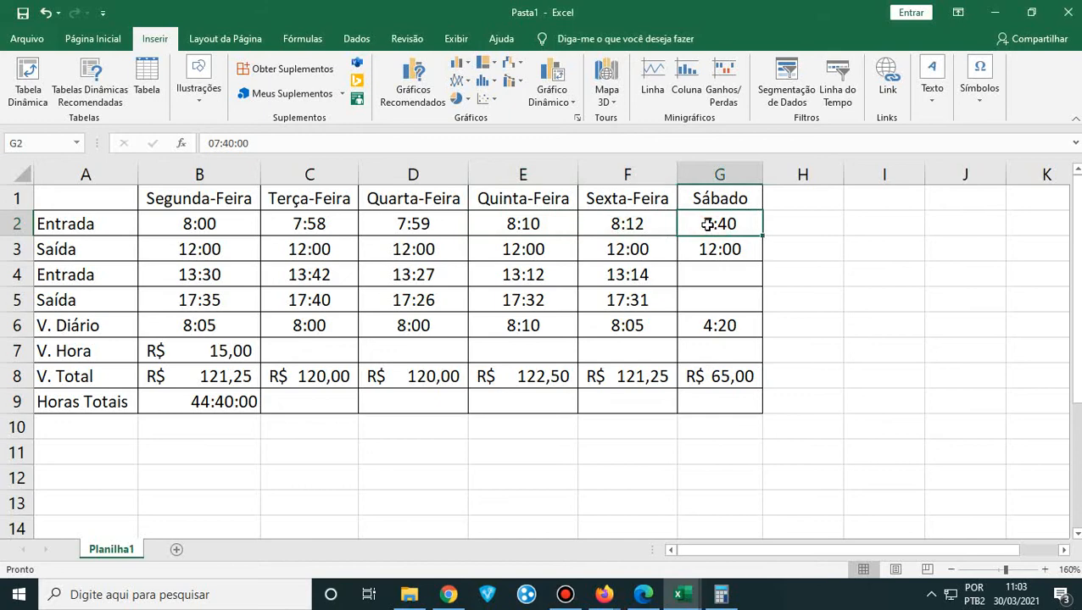
- Switch to the Apostila-de-Excel-Avançado PDF in Edge and read the Jornada de Trabalho exercise on page 90
left_click(644, 594)
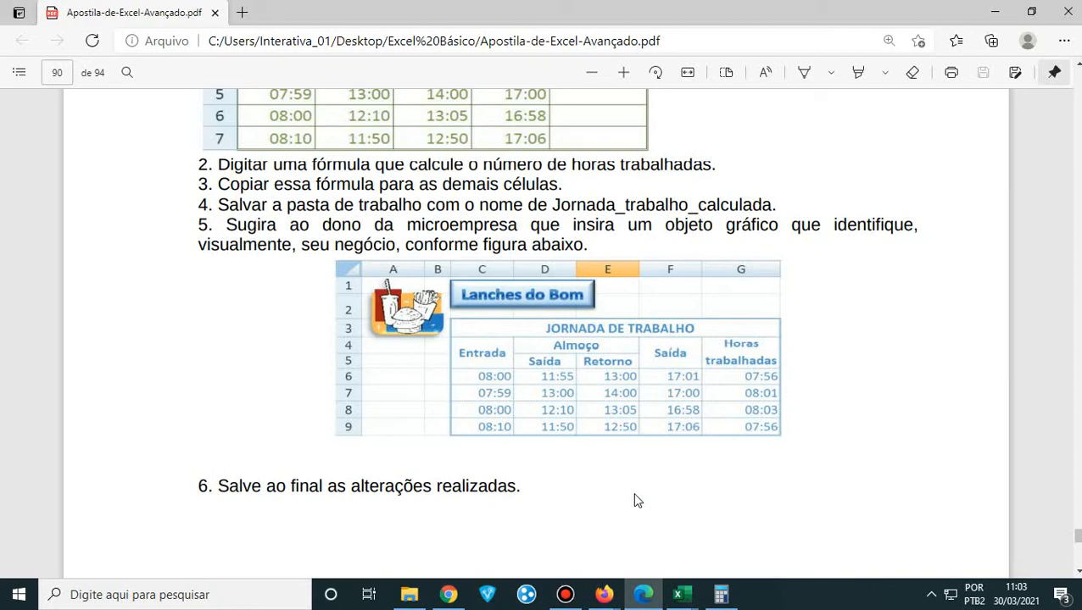
scroll(638, 501, "up", 1)
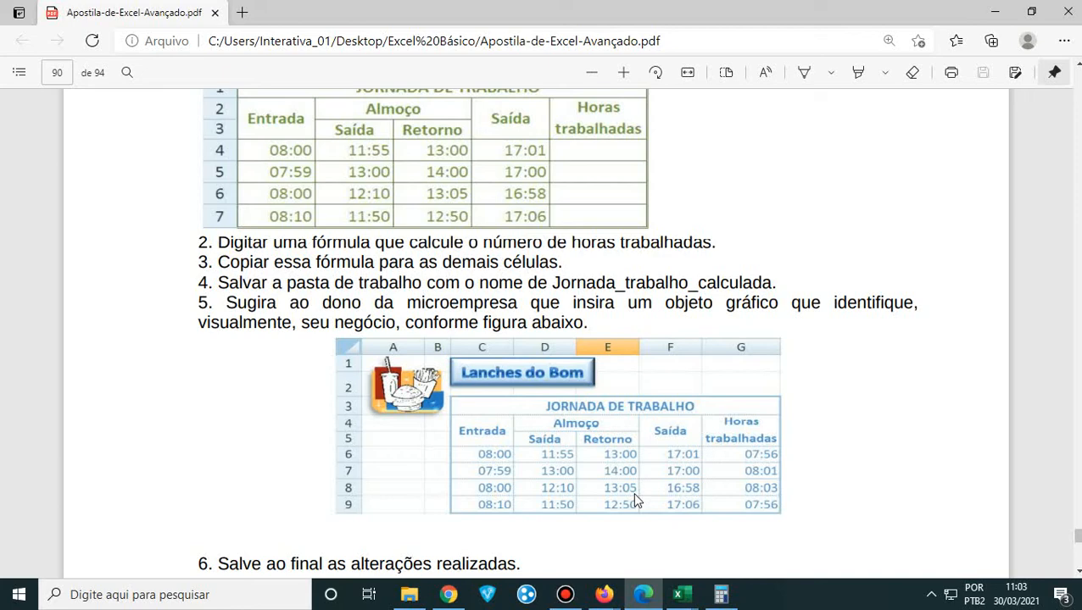
scroll(543, 394, "up", 1)
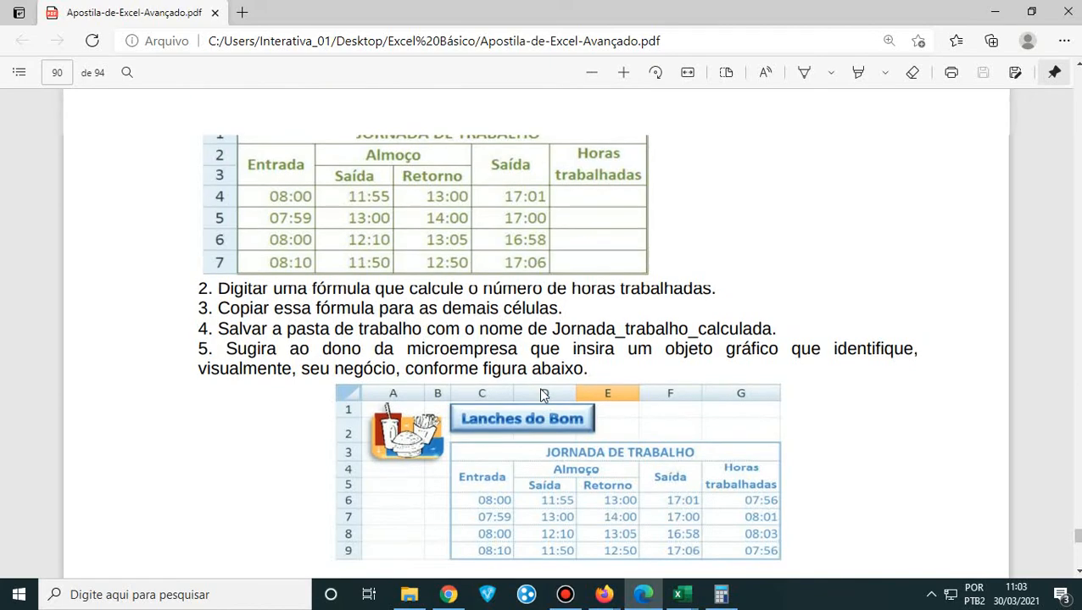
scroll(543, 394, "up", 4)
scroll(543, 394, "down", 3)
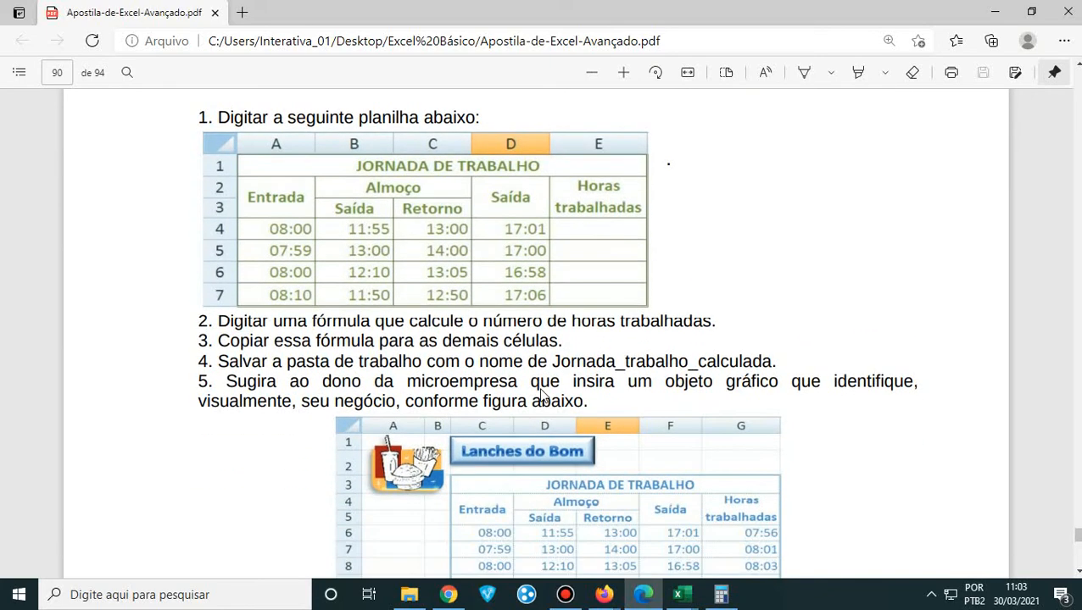
scroll(543, 395, "down", 3)
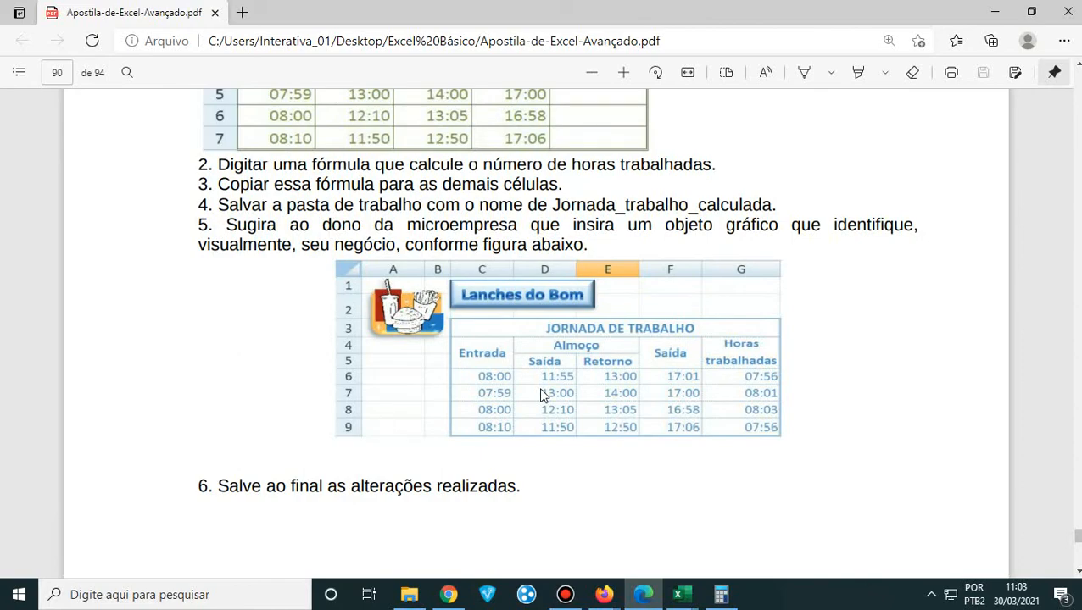
- Go back through the PDF to the HORA and MINUTO formula example and the SE function explanation on page 39
scroll(544, 395, "up", 13)
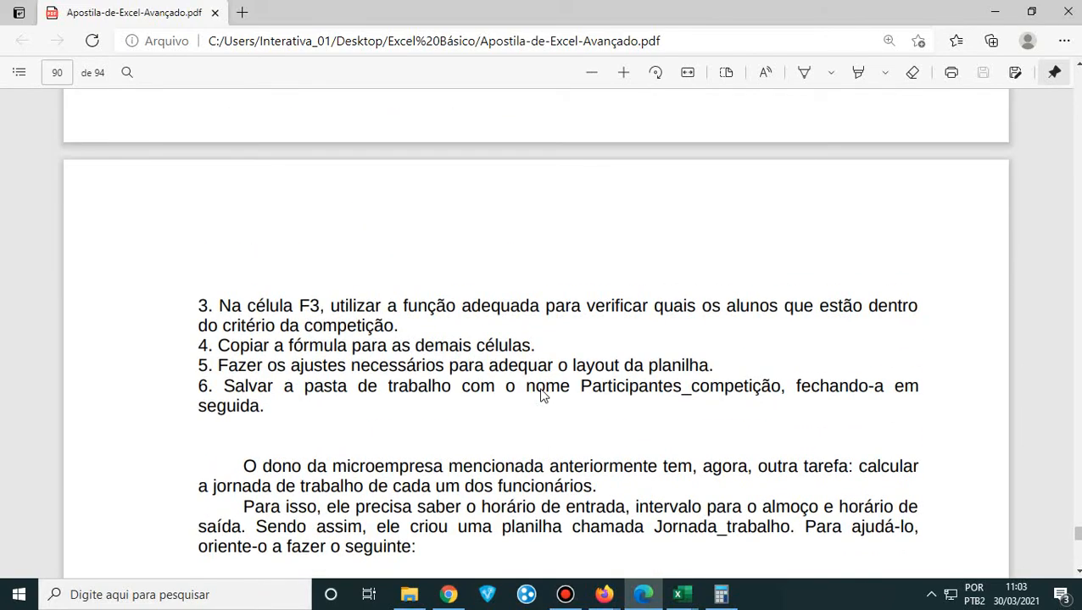
scroll(543, 395, "up", 20)
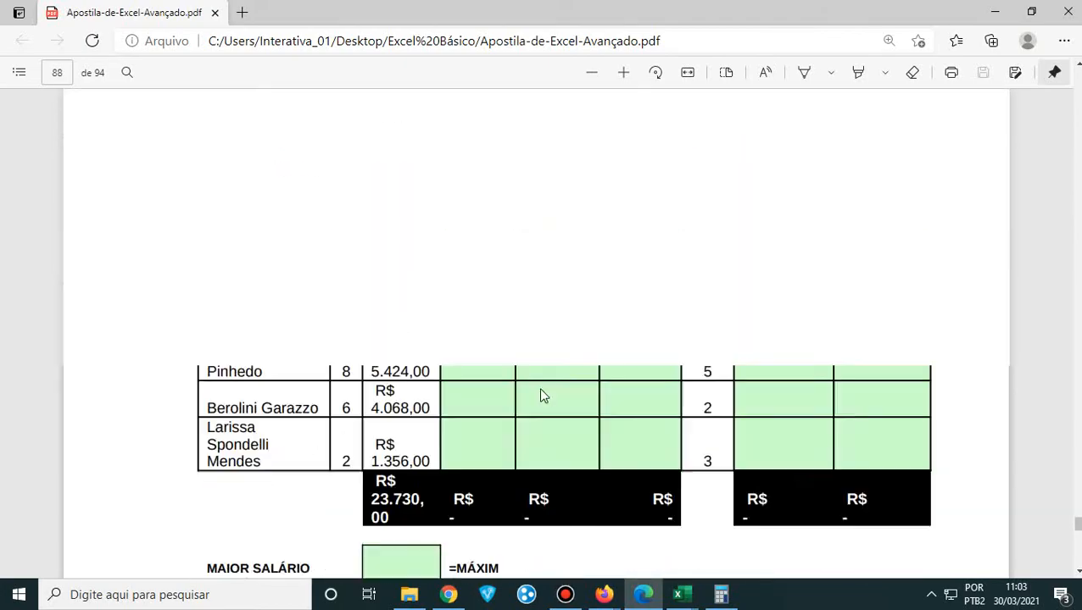
scroll(543, 395, "up", 20)
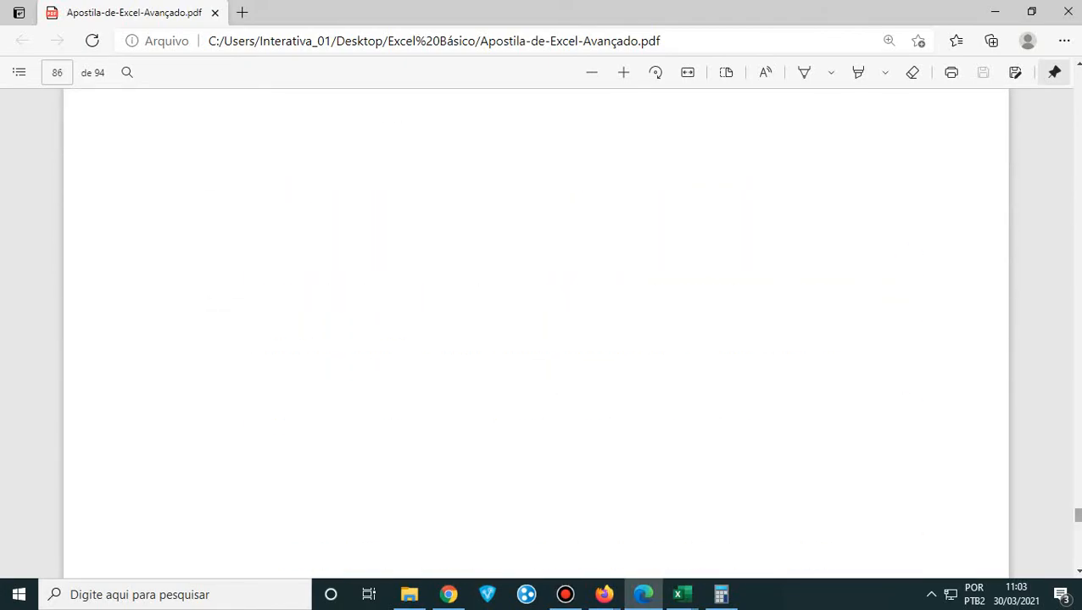
left_click_drag(1077, 515, 1077, 267)
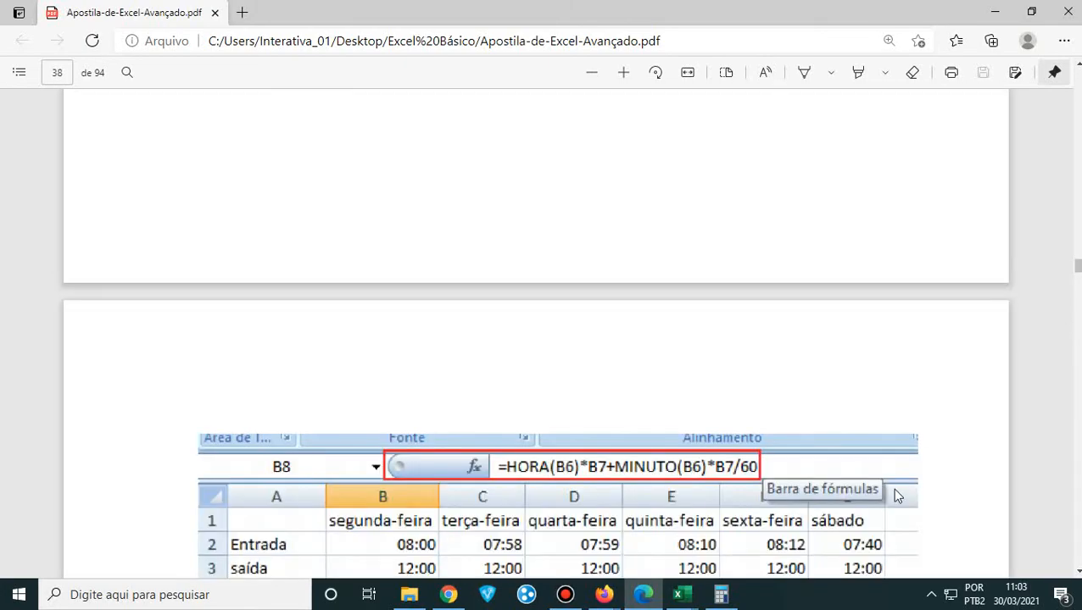
scroll(896, 496, "down", 15)
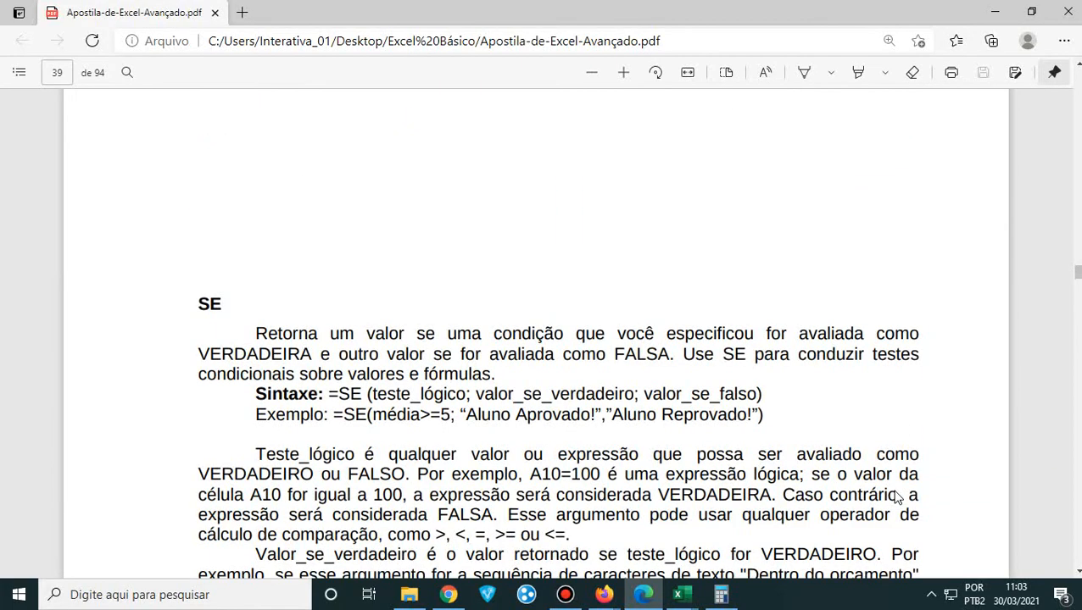
scroll(896, 496, "up", 5)
scroll(896, 496, "down", 7)
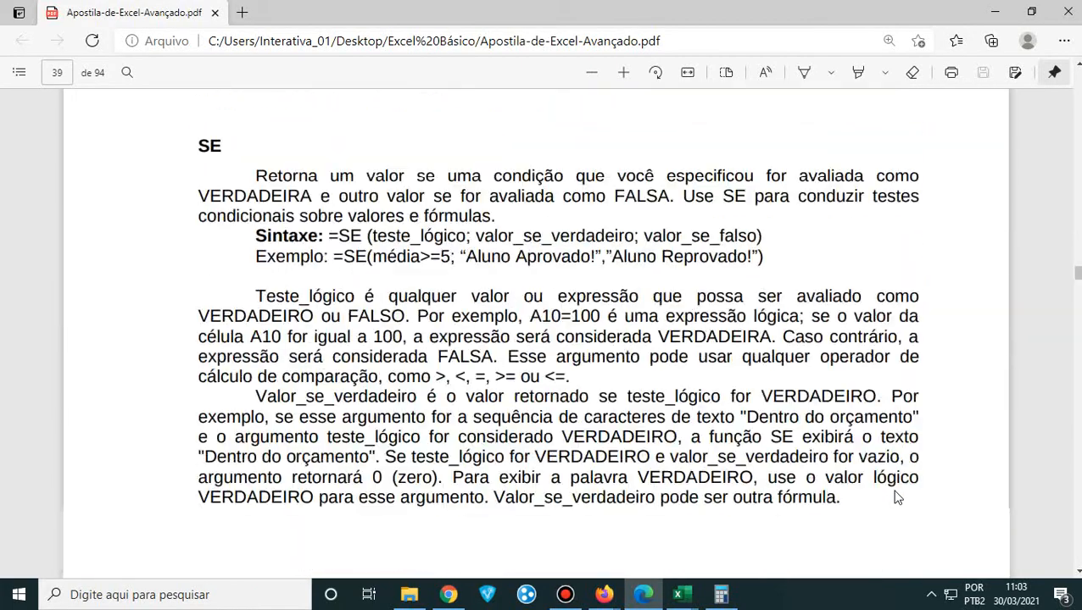
- Look over the PDF's sections on combining SE with E and OU and on the nested SE function
scroll(896, 498, "down", 15)
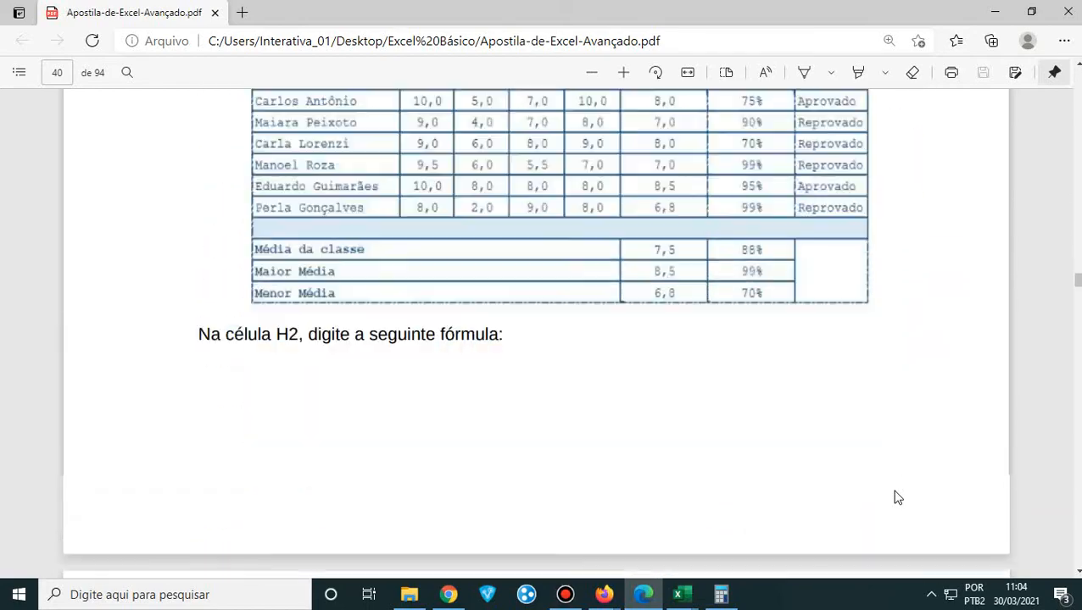
scroll(898, 498, "down", 2)
scroll(897, 497, "up", 4)
scroll(897, 498, "down", 10)
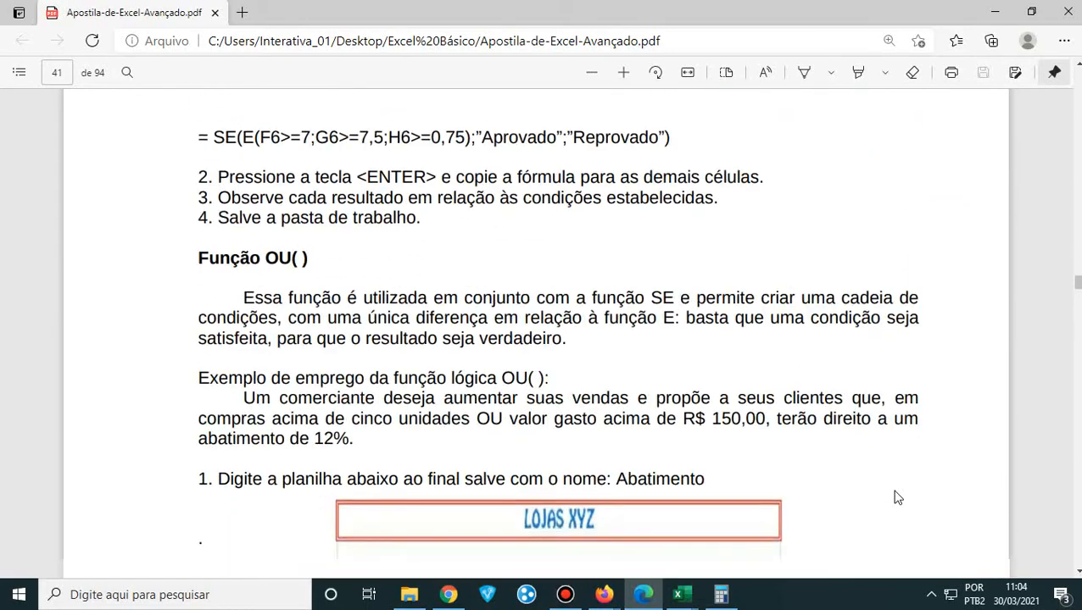
scroll(897, 498, "down", 5)
scroll(898, 498, "down", 20)
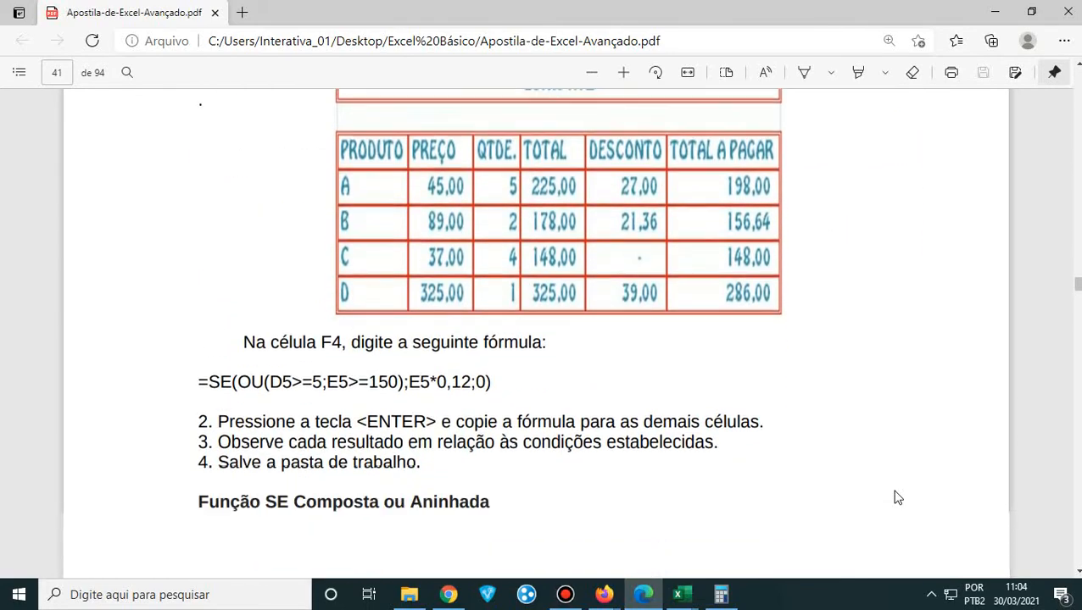
scroll(898, 498, "down", 4)
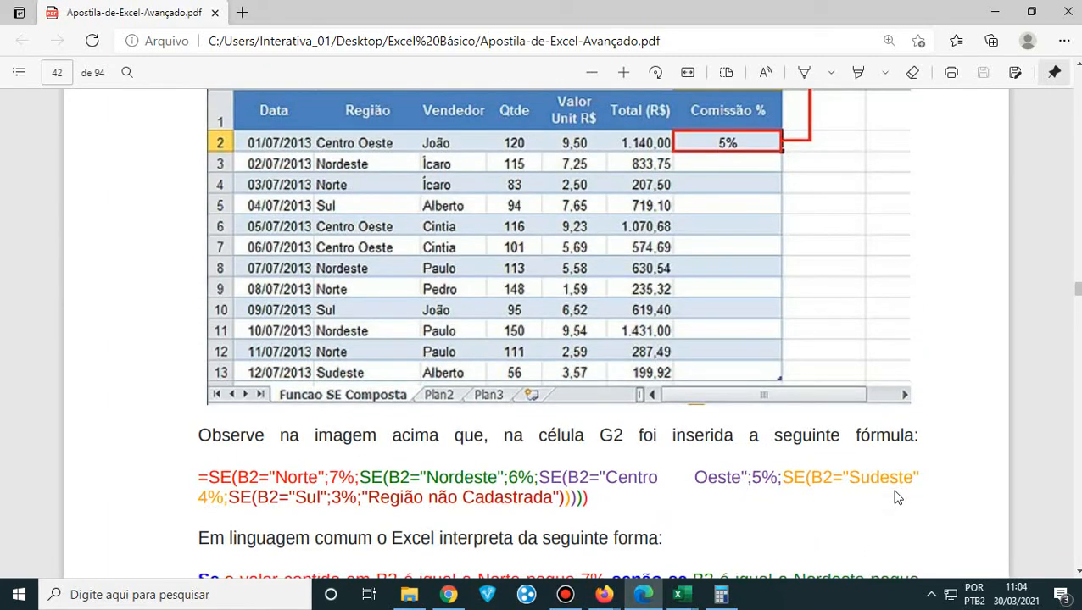
- Look through the CONT.SE explanation and examples and the CONT.NÚM example on pages 43 and 44
scroll(898, 498, "down", 20)
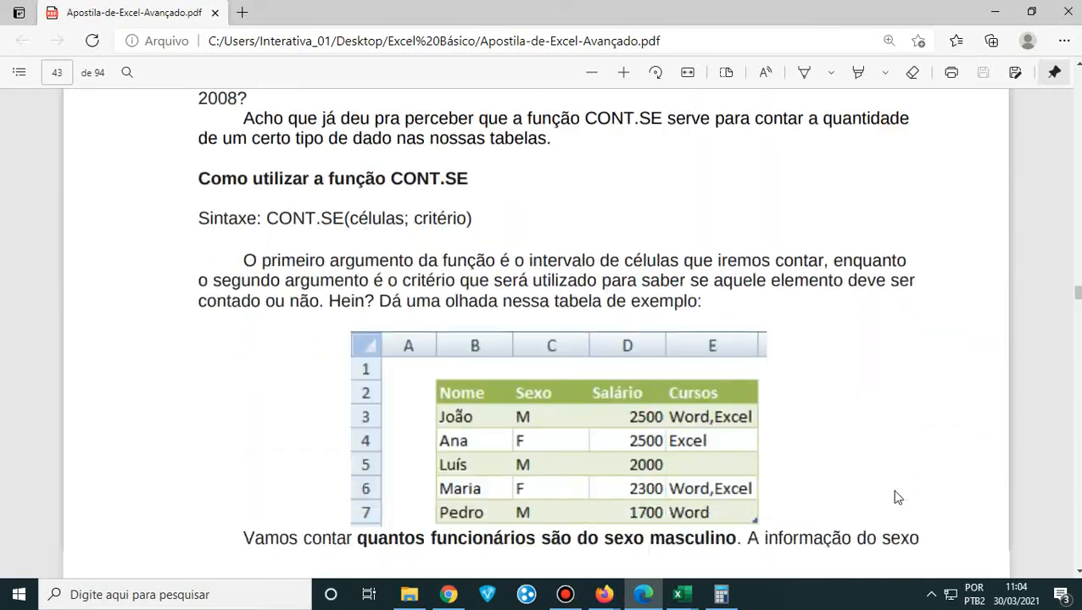
scroll(897, 498, "down", 20)
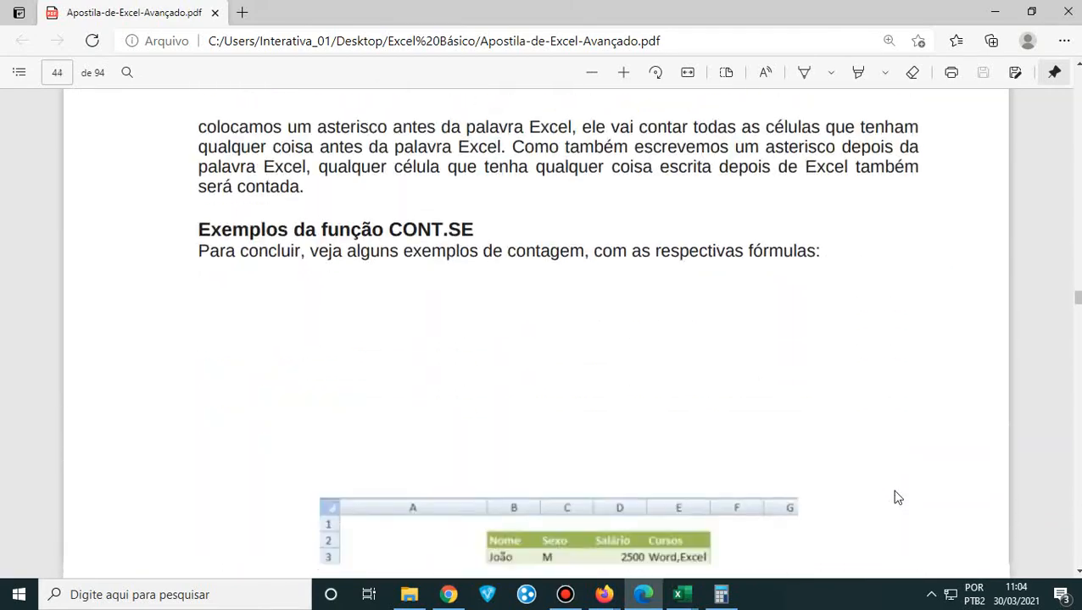
scroll(897, 497, "down", 10)
scroll(898, 497, "up", 3)
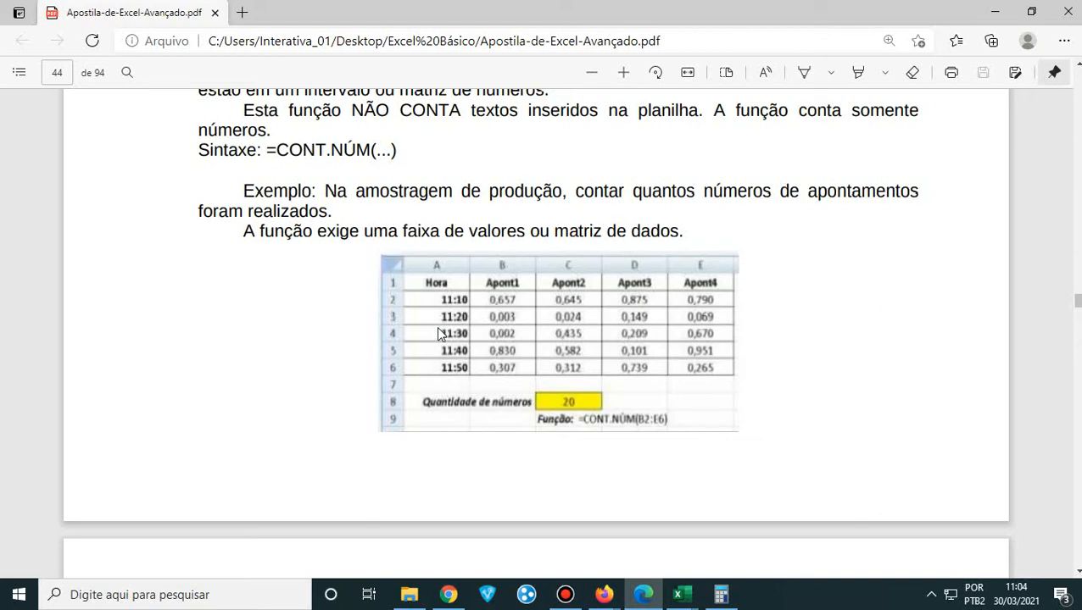
- Switch to the Pasta1 workbook in Excel and enter 11:10 in H2 and 11:20 in H3
mouse_move(682, 594)
left_click(751, 515)
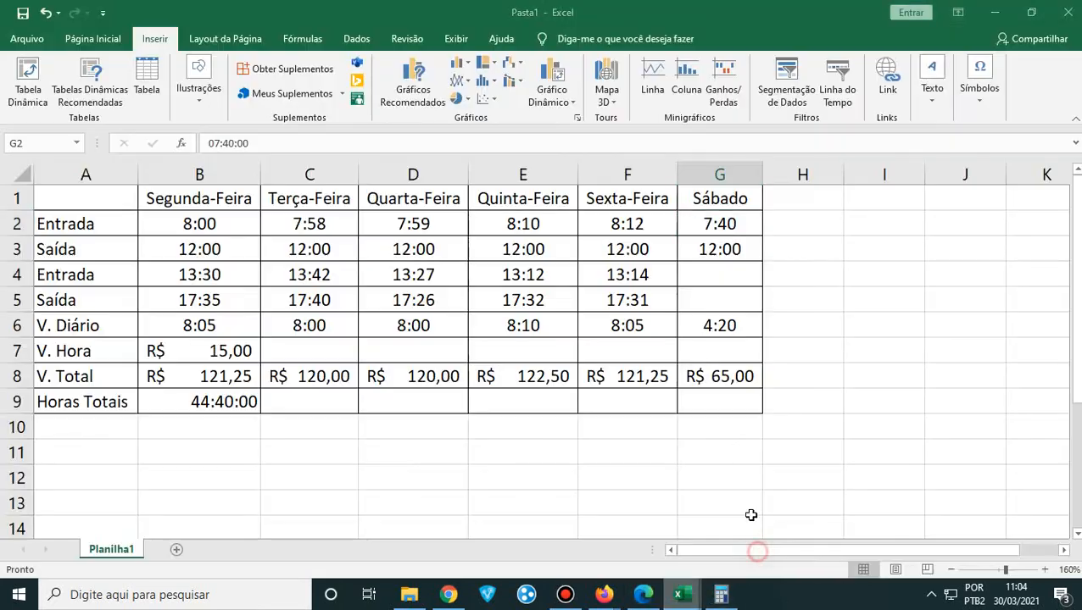
left_click(829, 377)
left_click(820, 222)
type("1")
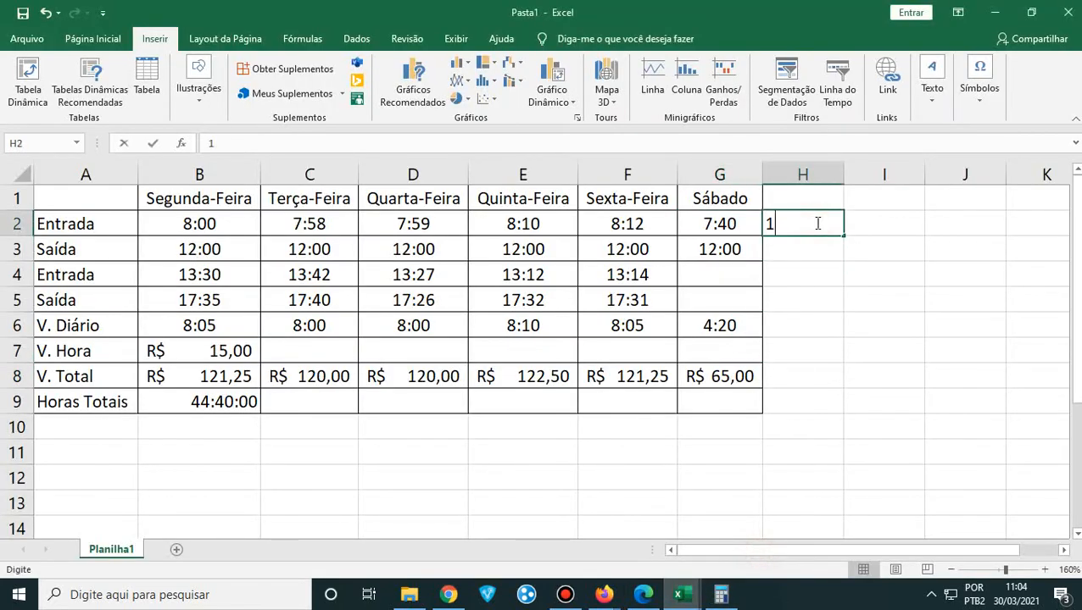
type("1:10")
key("Return")
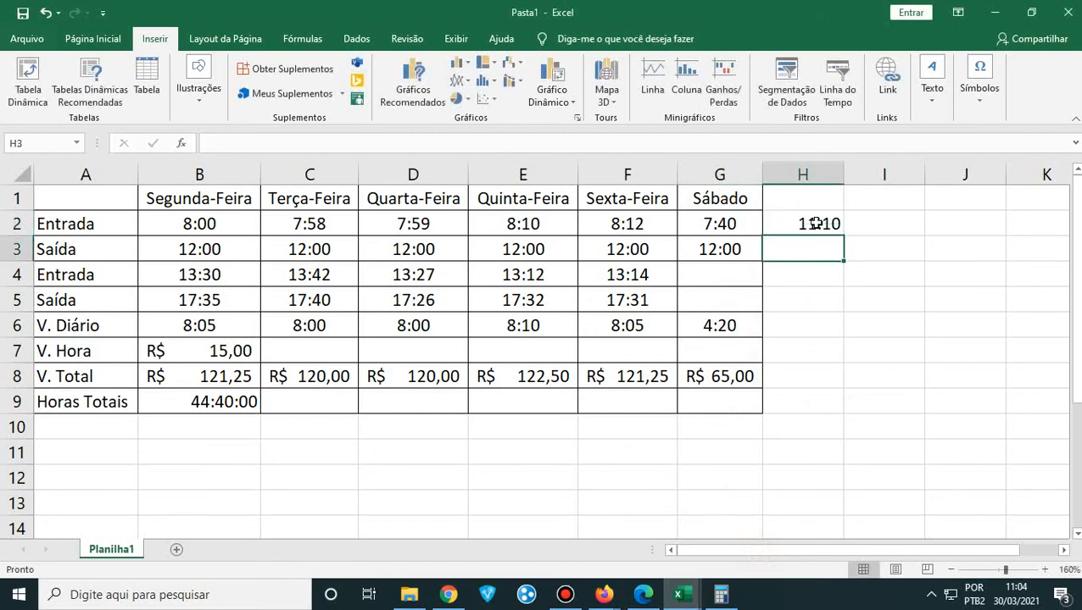
type("11:")
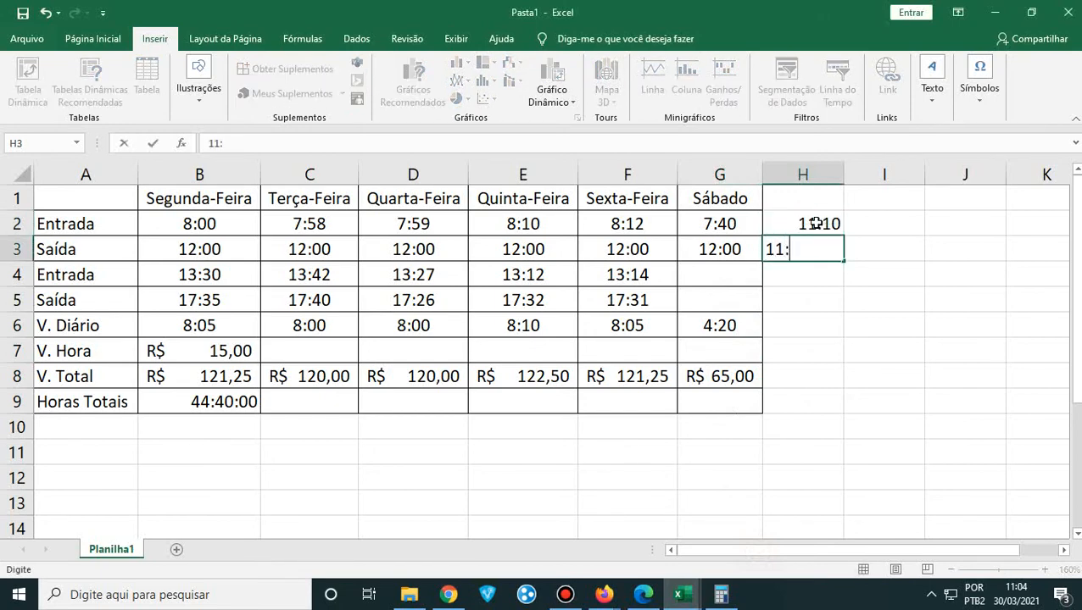
type("20")
key("Return")
- Fill the 10-minute time series from H2:H3 down to H7 and select H2:H7
left_click_drag(816, 223, 838, 359)
left_click(852, 272)
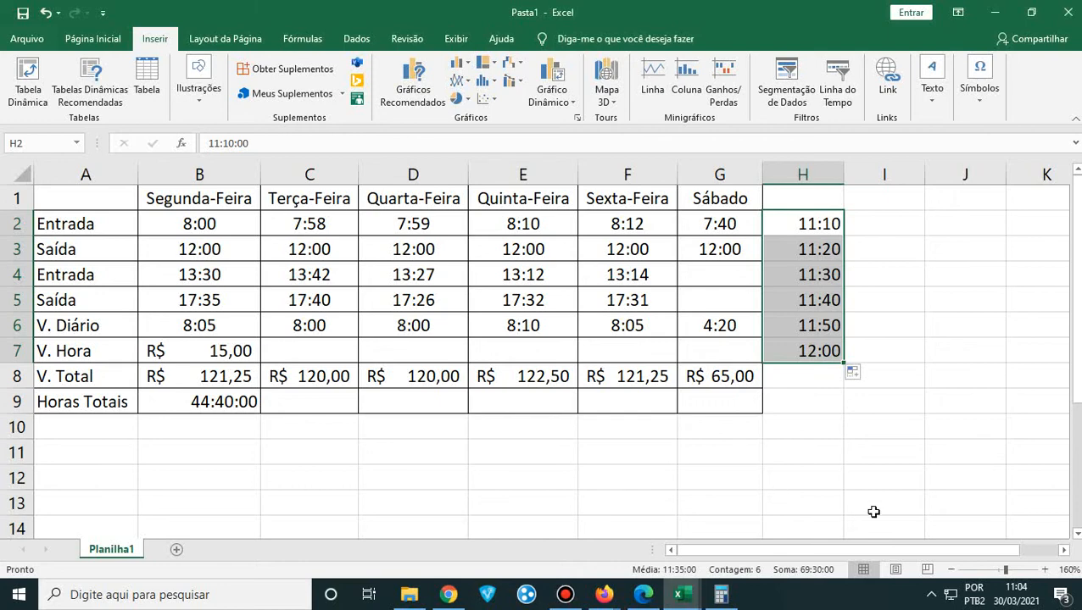
left_click(806, 223)
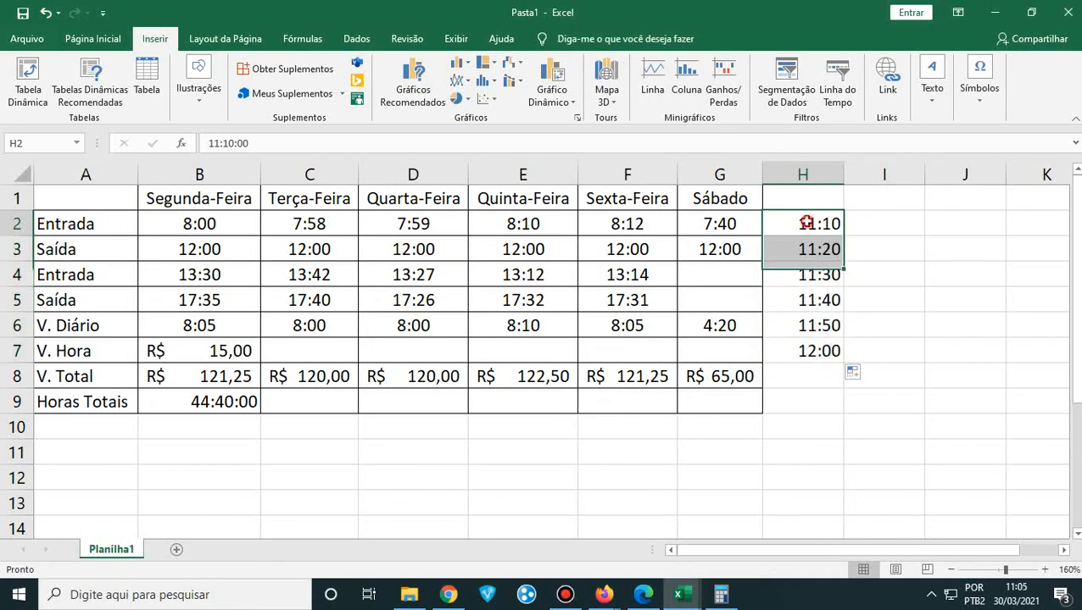
left_click(897, 224)
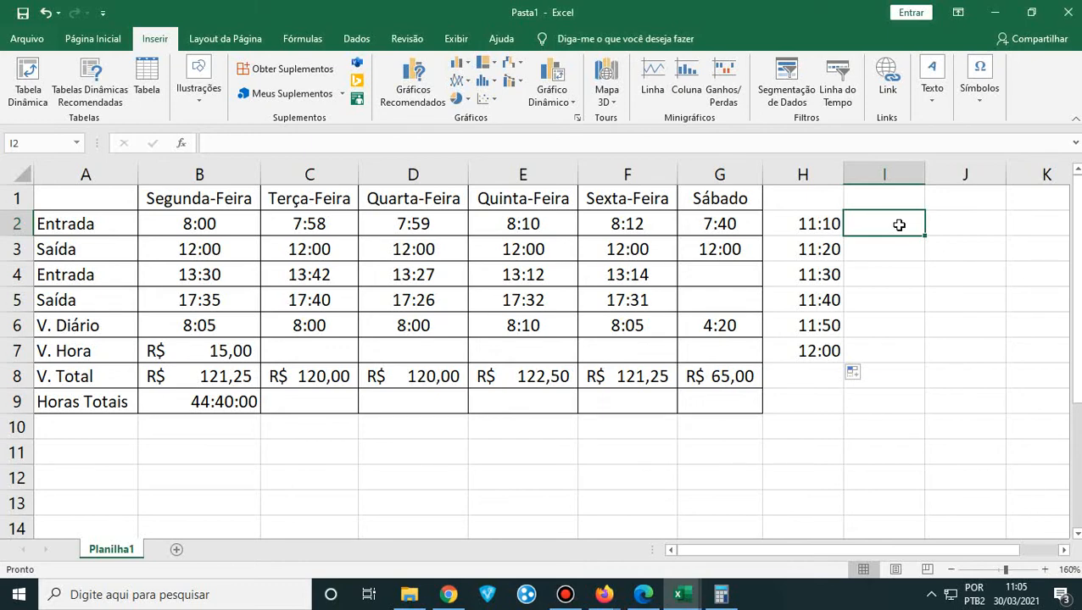
left_click_drag(814, 214, 816, 348)
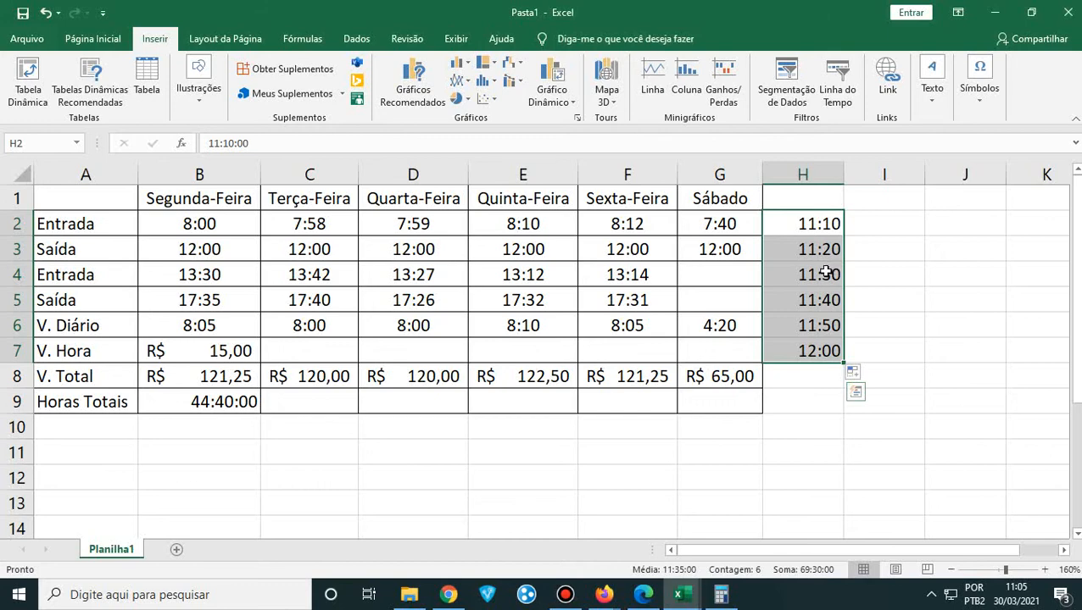
- Switch to the tabelas_listas spreadsheet in Chrome and look over the PESSOAS and ATENDIMENTOS tables on modelo_vagas
left_click(643, 594)
left_click(448, 594)
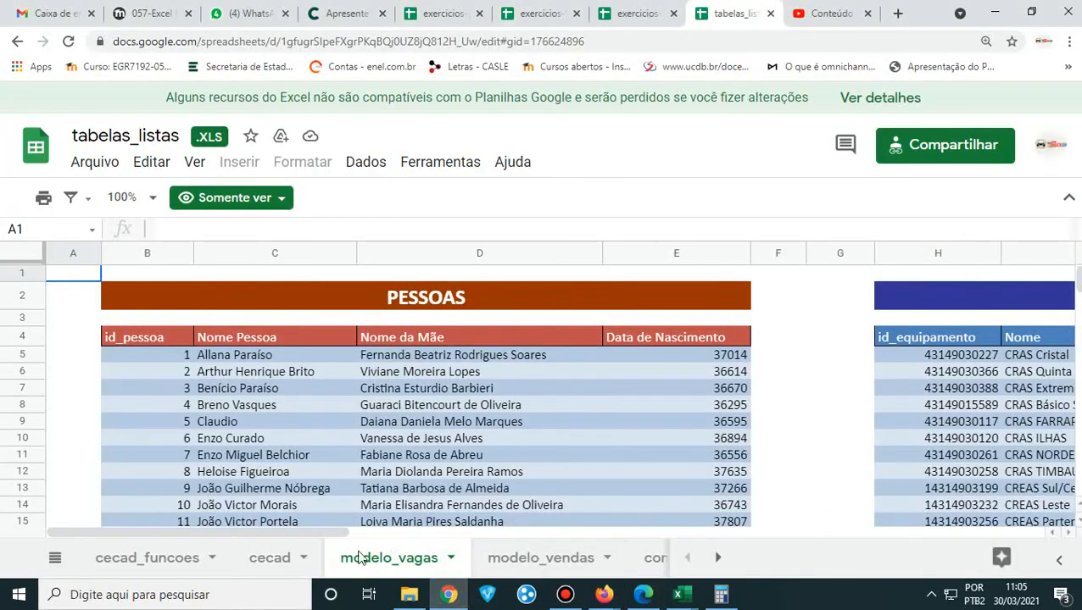
scroll(402, 429, "down", 1)
scroll(403, 420, "up", 1)
scroll(407, 410, "down", 7)
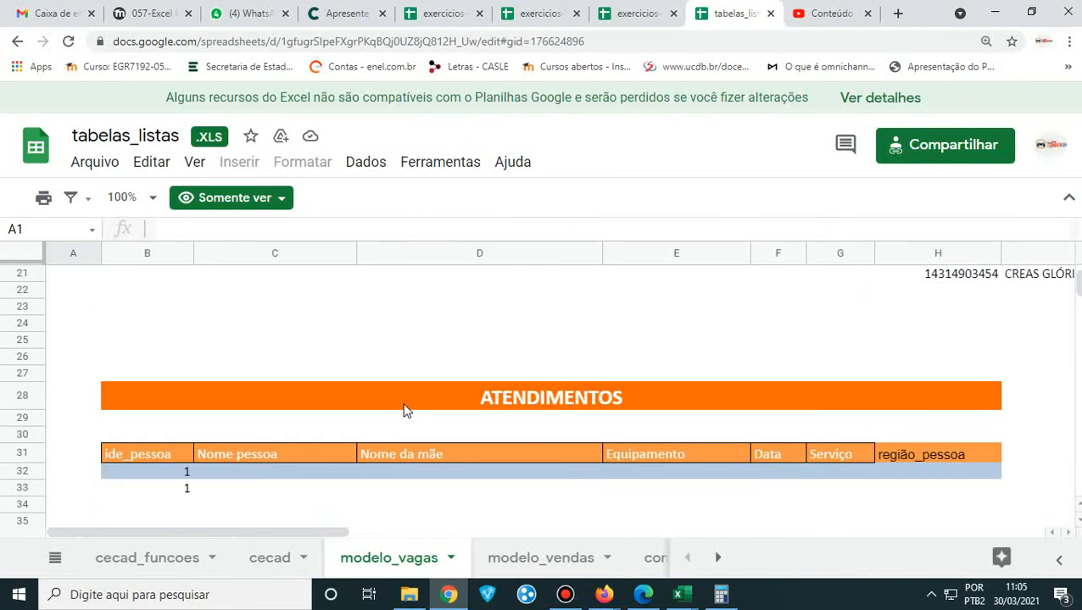
- View the cecad instructions again and look over the tables on the modelo_vendas sheet
left_click(255, 566)
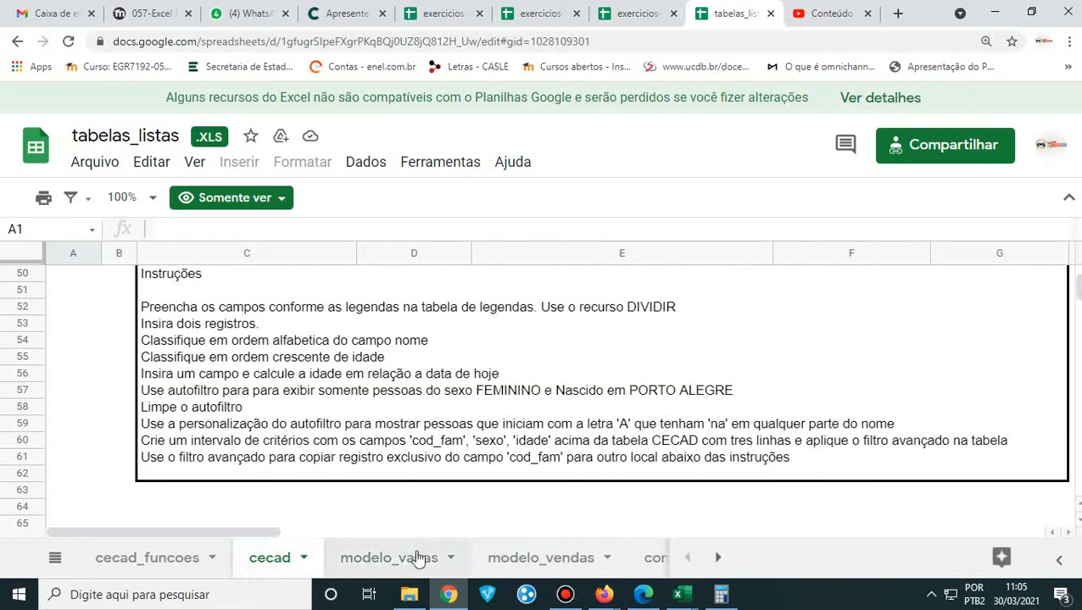
left_click(414, 557)
left_click(526, 560)
scroll(552, 465, "down", 7)
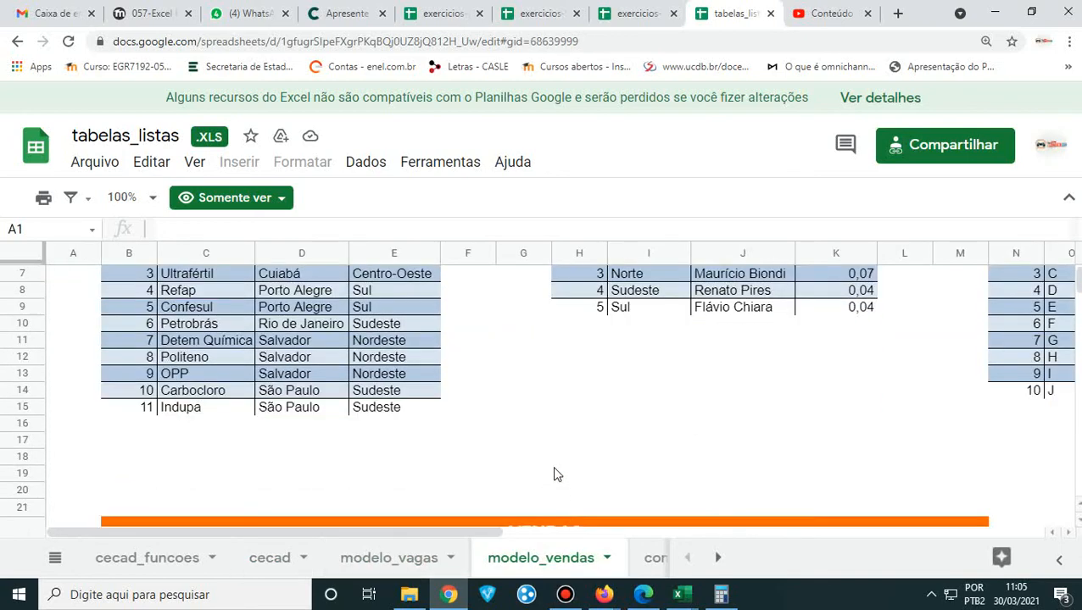
- Look over the contagens sheet and the Tabela Pessoas on the tabela_nao_normalizada sheet
left_click(646, 561)
scroll(625, 525, "down", 2)
scroll(625, 525, "down", 6)
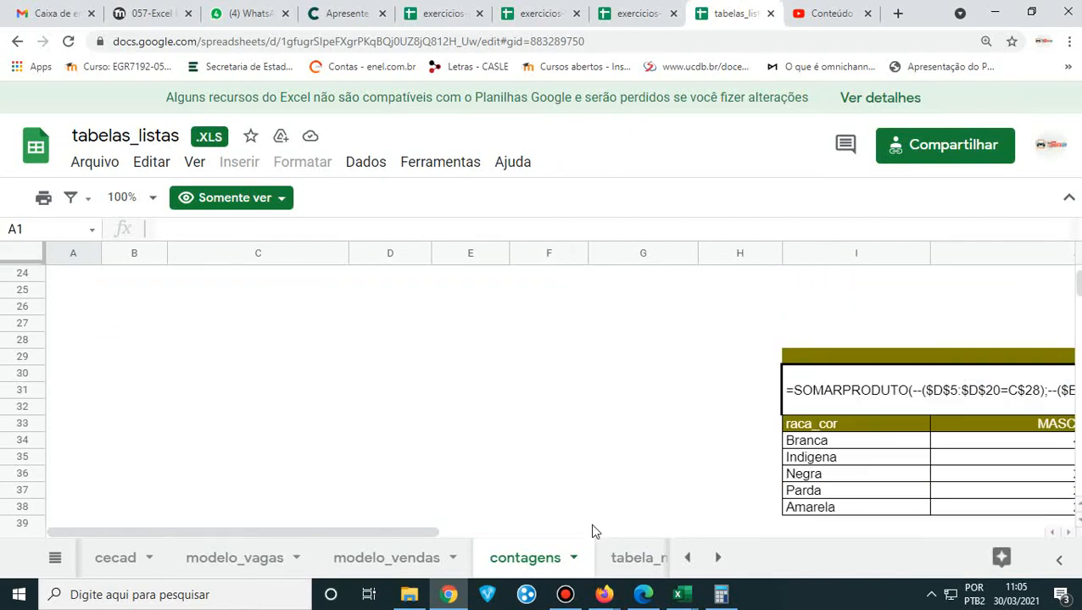
left_click(612, 558)
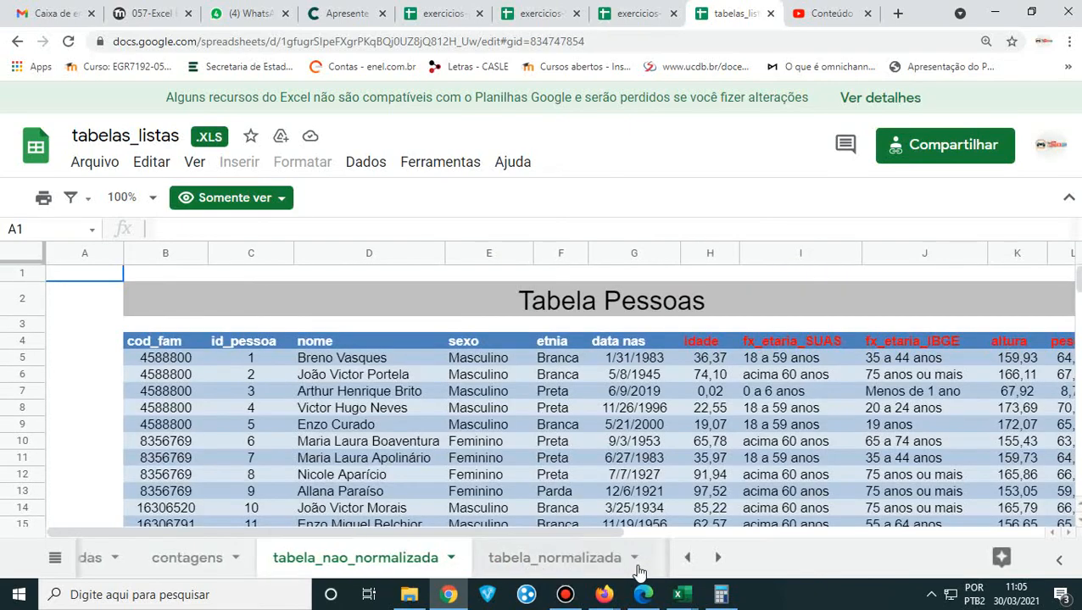
scroll(495, 454, "down", 8)
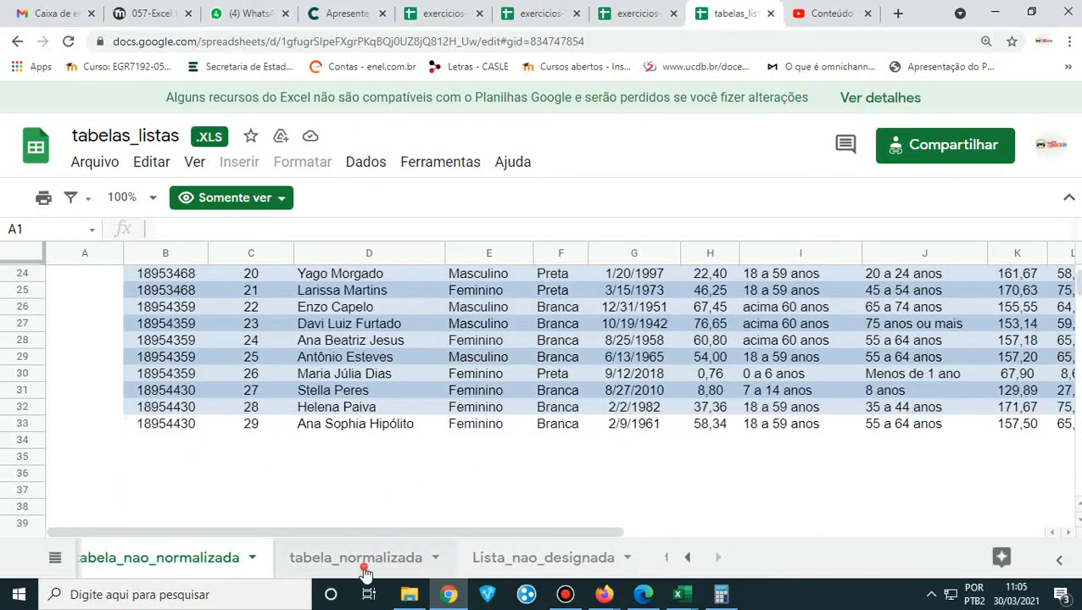
- Look over the tabela_normalizada and Lista_nao_designada sheets, and close the tabelas_listas spreadsheet
left_click(364, 566)
scroll(383, 488, "down", 12)
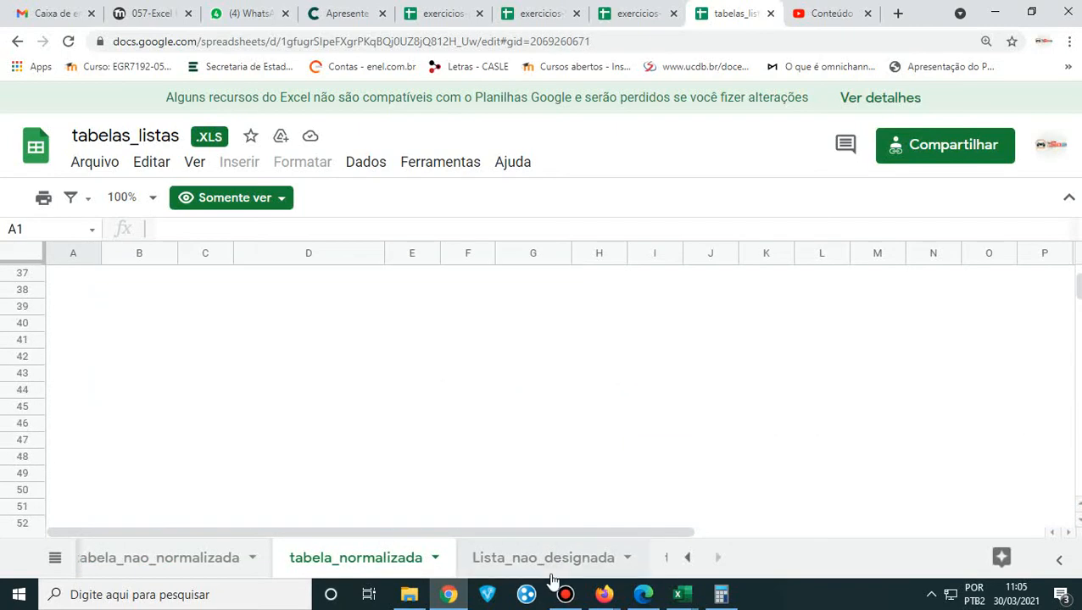
left_click(554, 563)
scroll(572, 514, "down", 5)
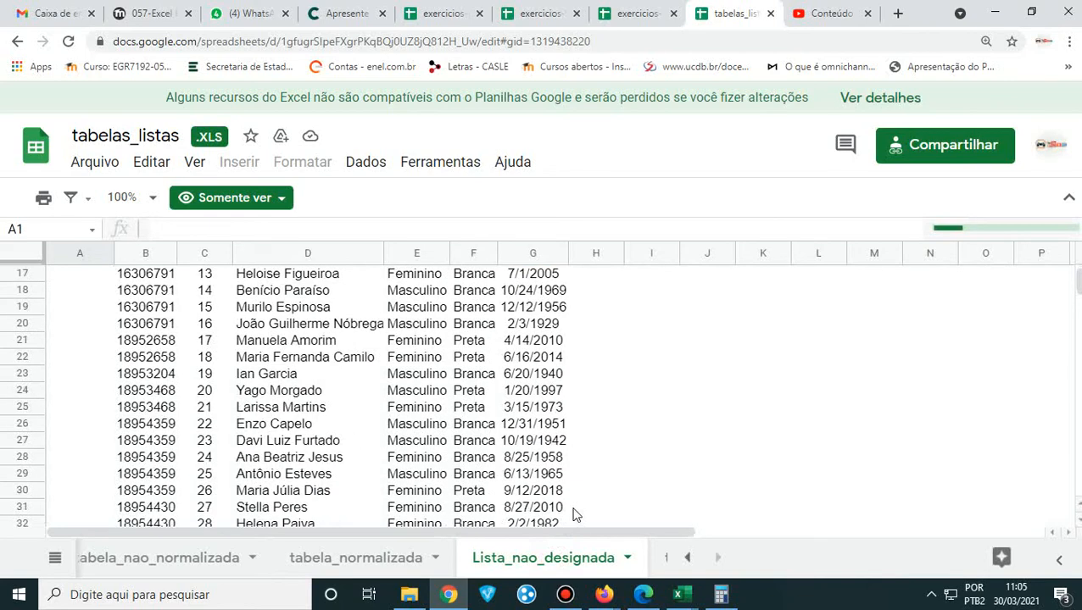
scroll(573, 515, "down", 5)
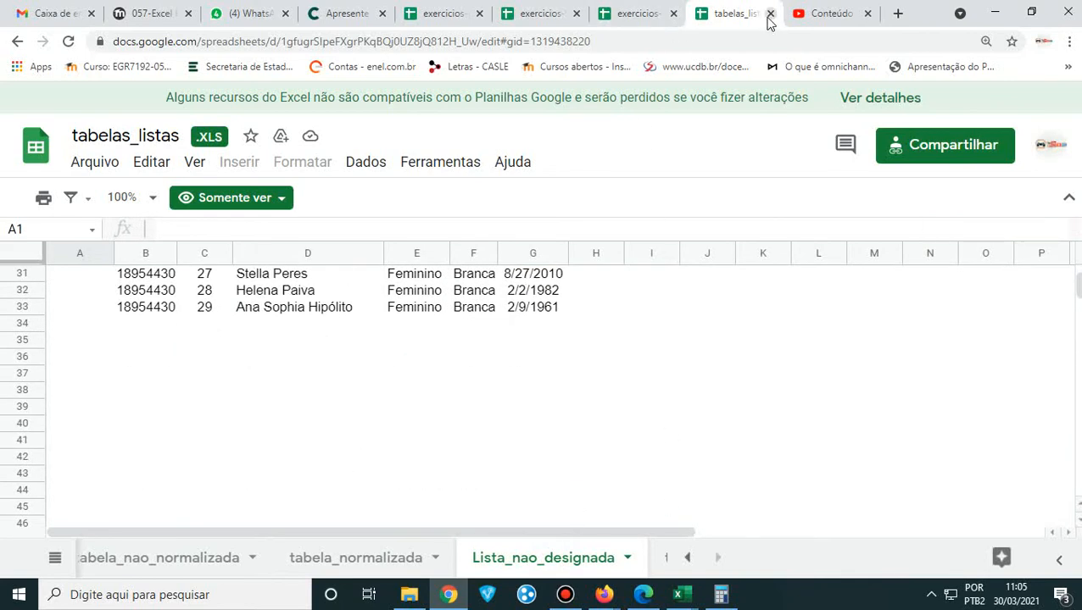
left_click(769, 13)
- View the table on the cecad sheet of exercicios-totalizações and close that spreadsheet
left_click(616, 17)
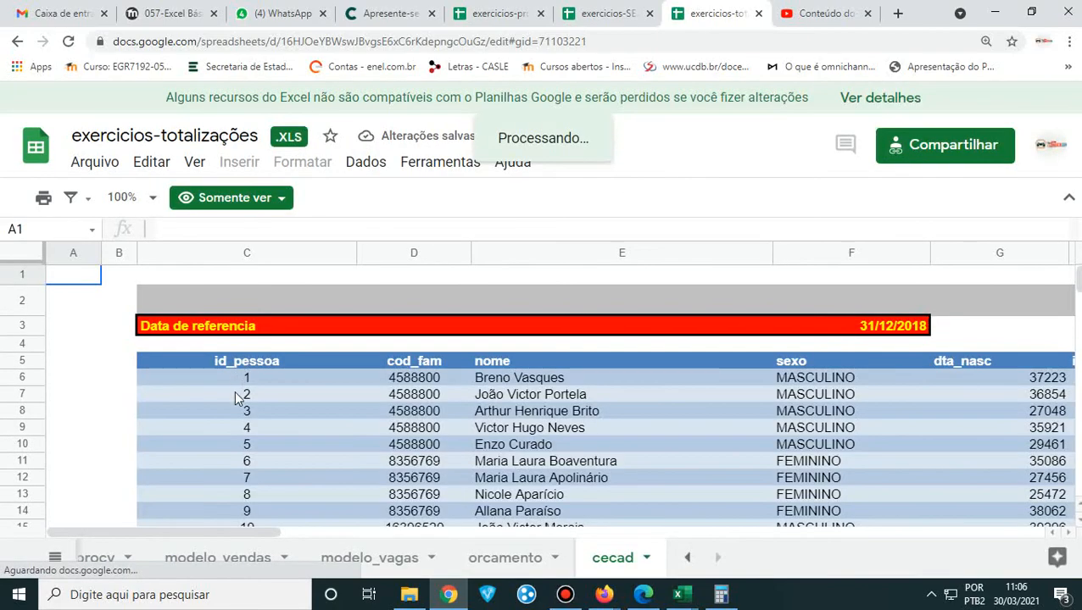
scroll(259, 450, "down", 2)
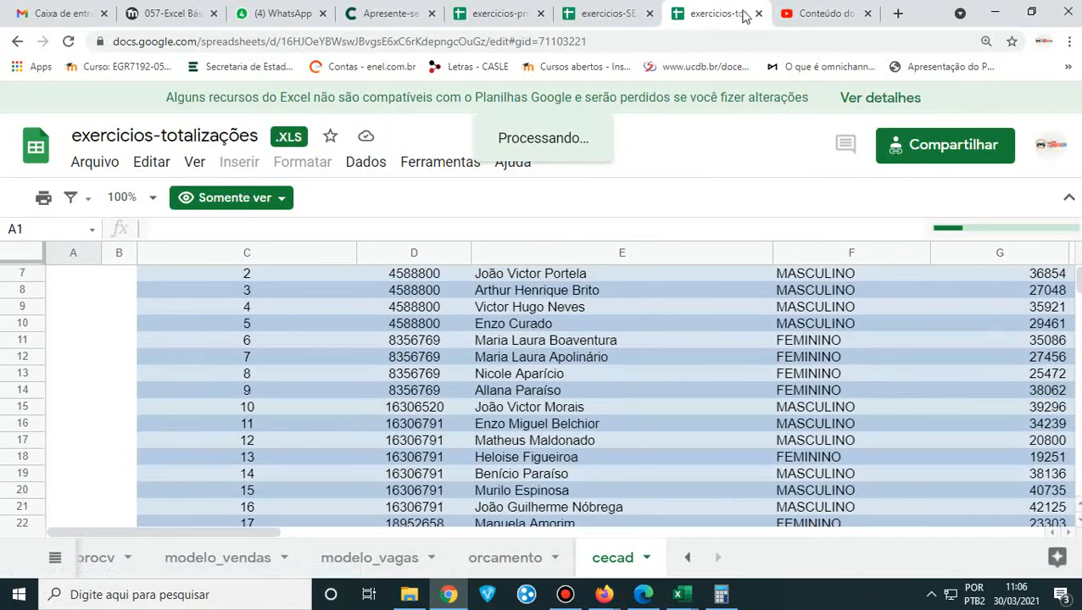
left_click(758, 15)
- Review the Tabela Alunos and instructions on the se sheet of exercicios-SE, check se_aninhado and Plan1, and close the spreadsheet
left_click(607, 15)
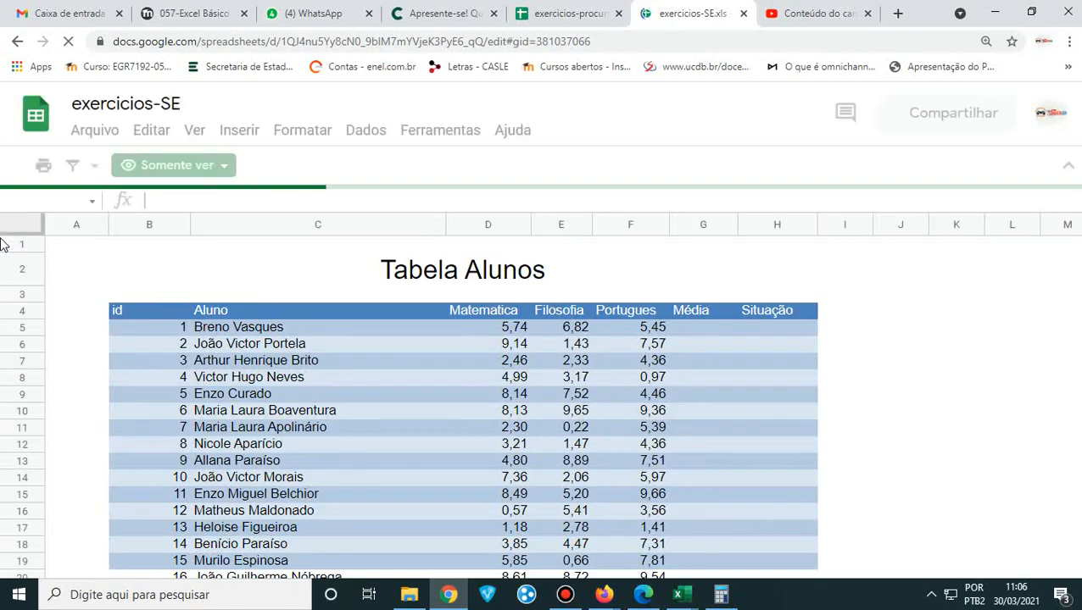
scroll(210, 290, "down", 4)
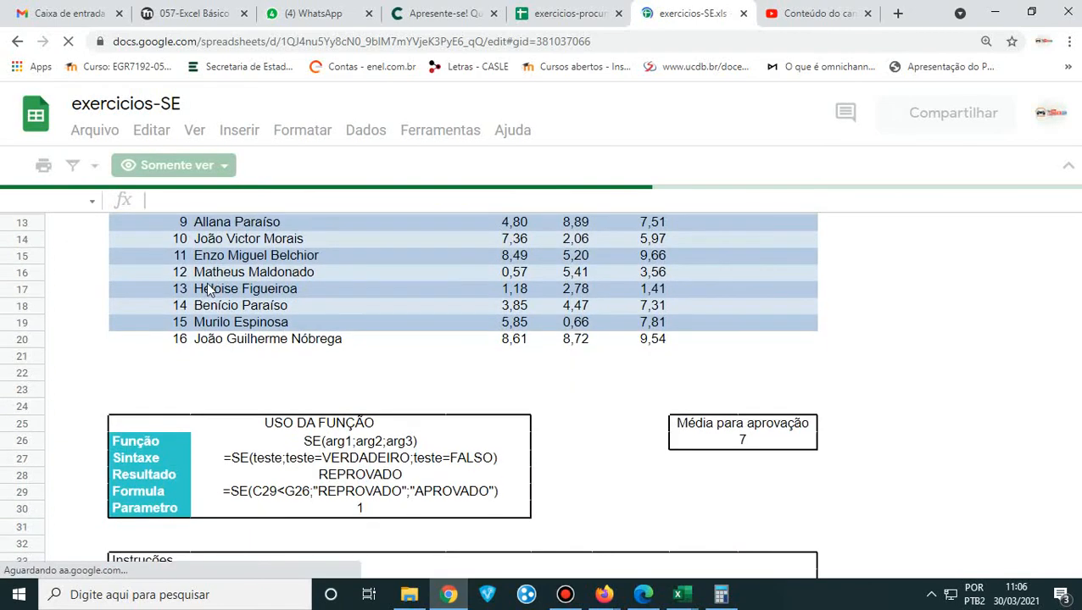
scroll(208, 287, "down", 4)
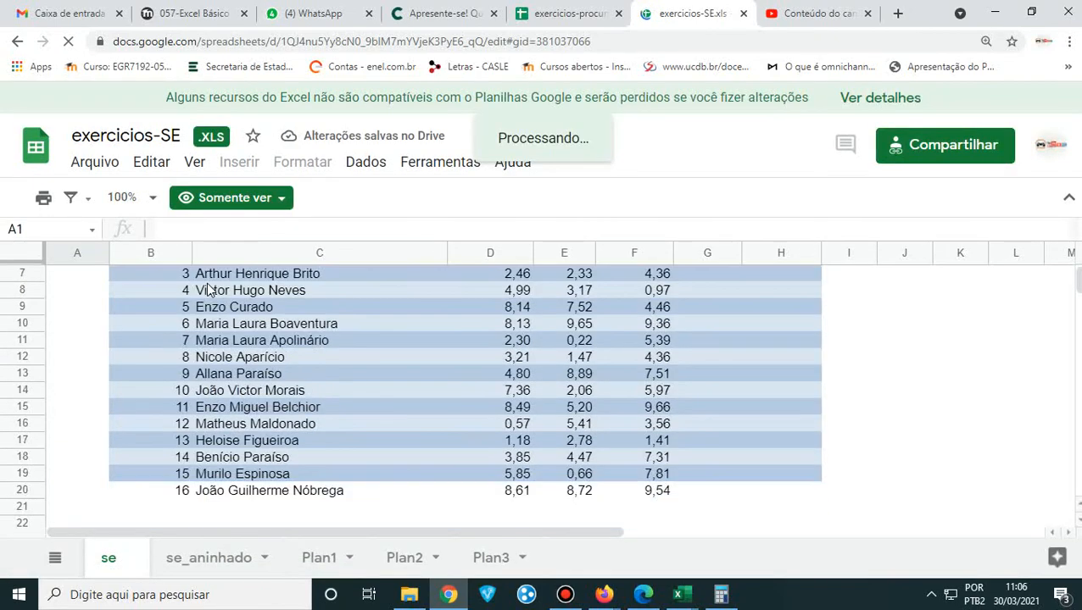
scroll(208, 288, "down", 8)
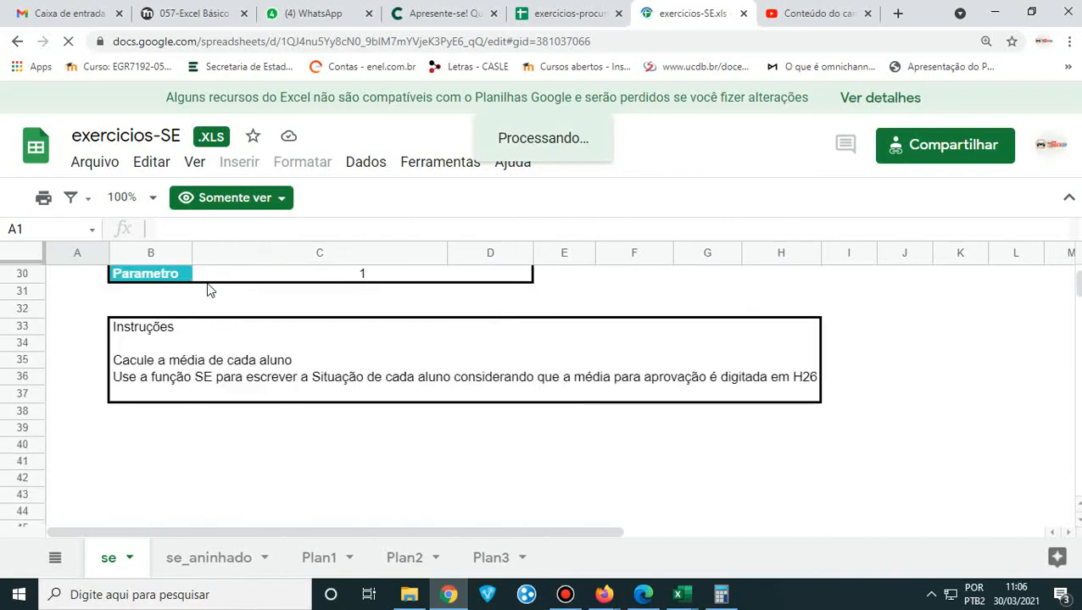
left_click(208, 553)
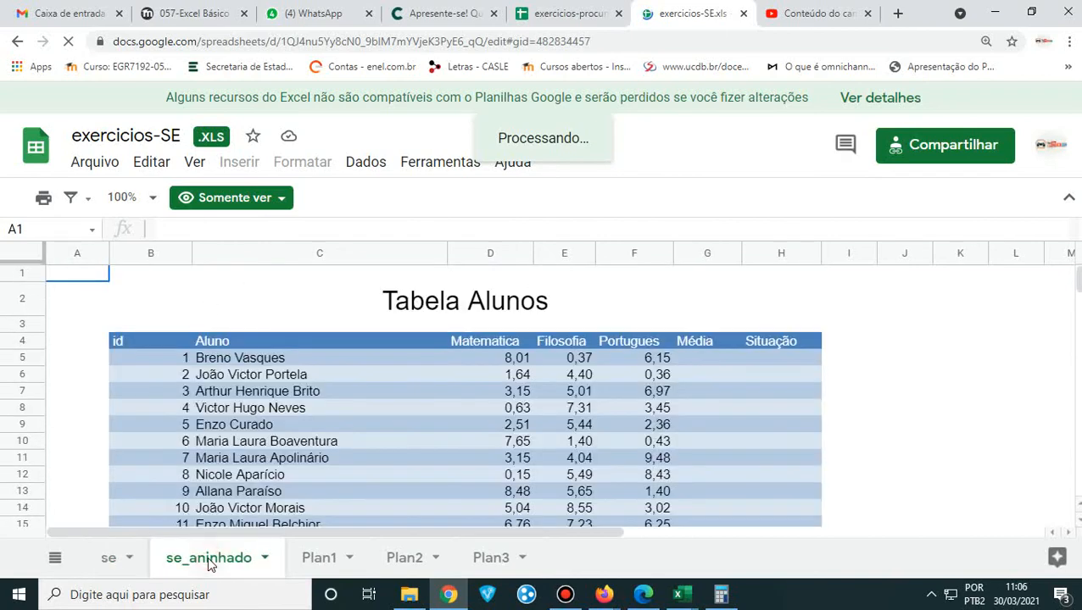
left_click(329, 559)
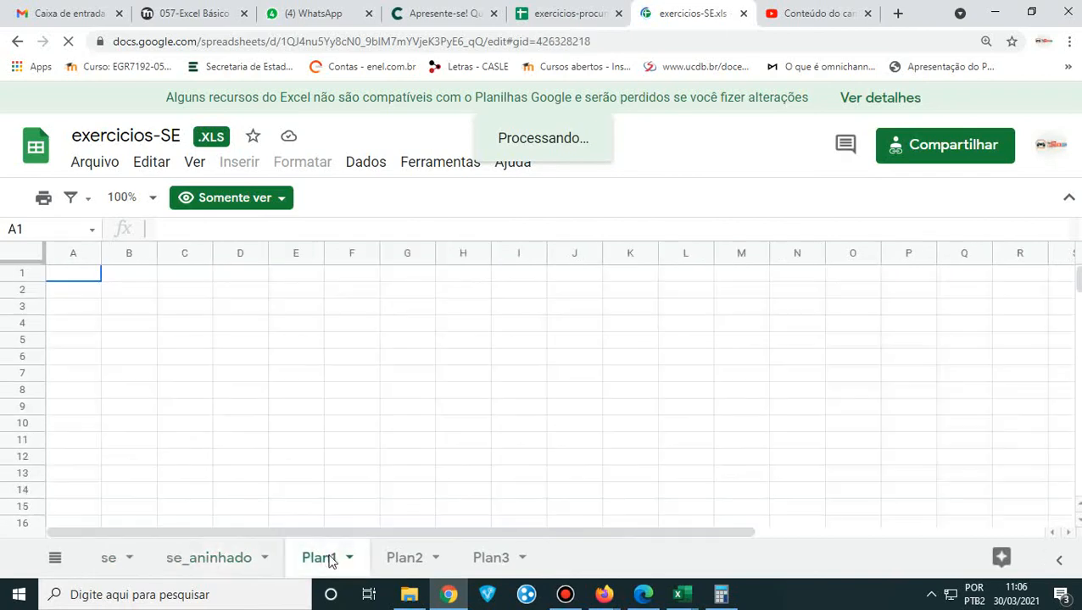
left_click(416, 559)
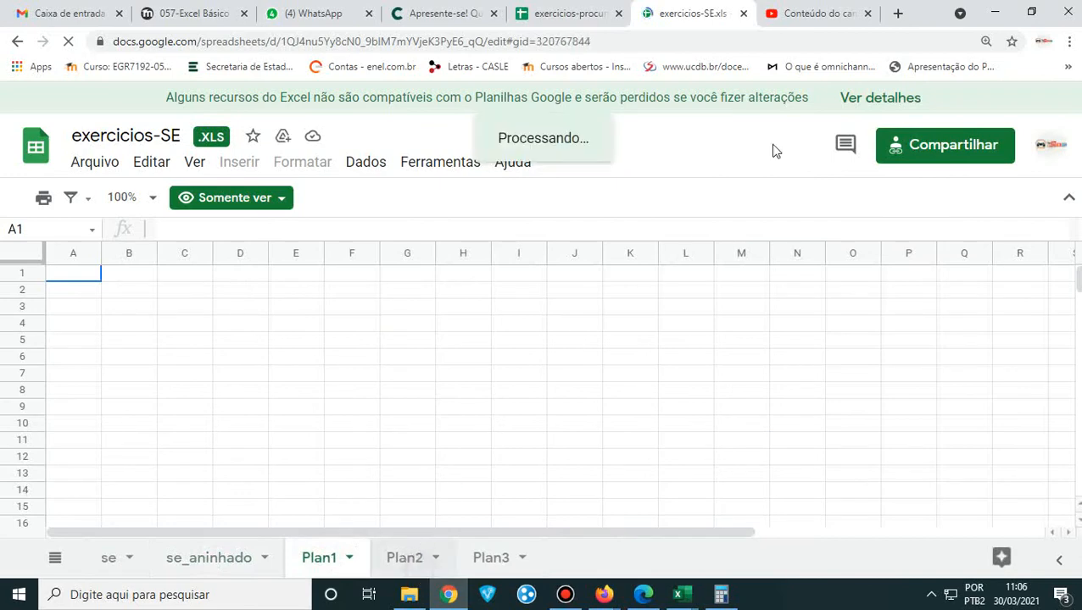
left_click(744, 13)
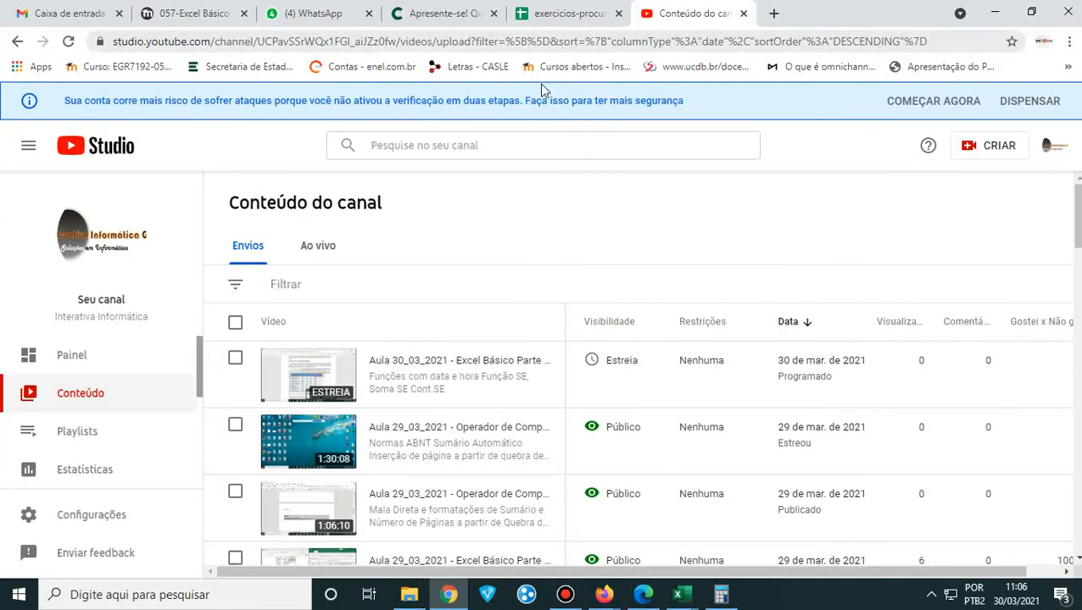
- Switch to the exercicios-procura spreadsheet, glance at its procv sheet and close it
left_click(636, 12)
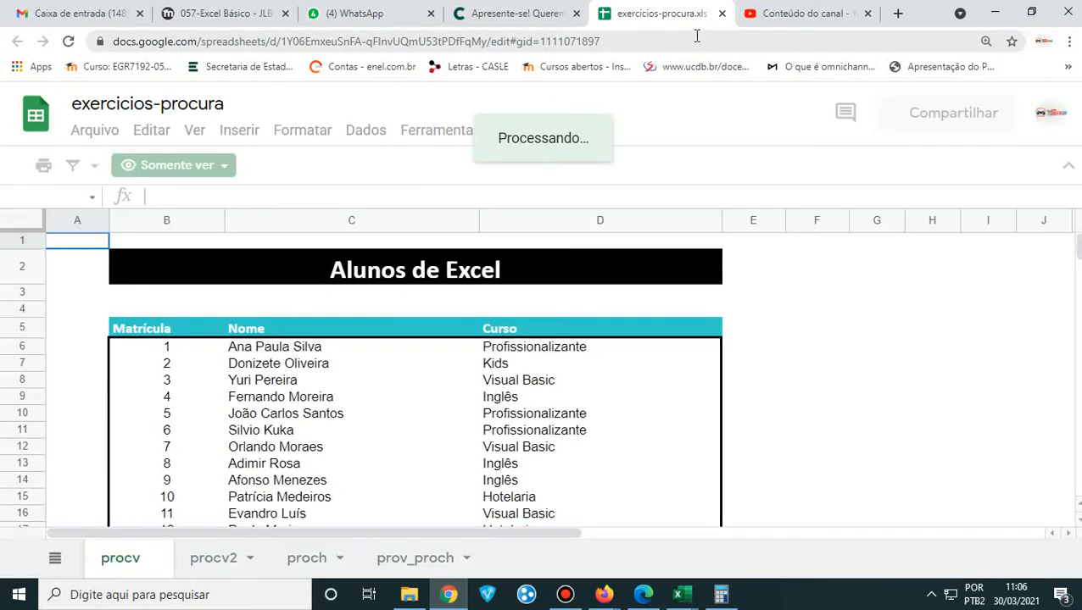
left_click(722, 15)
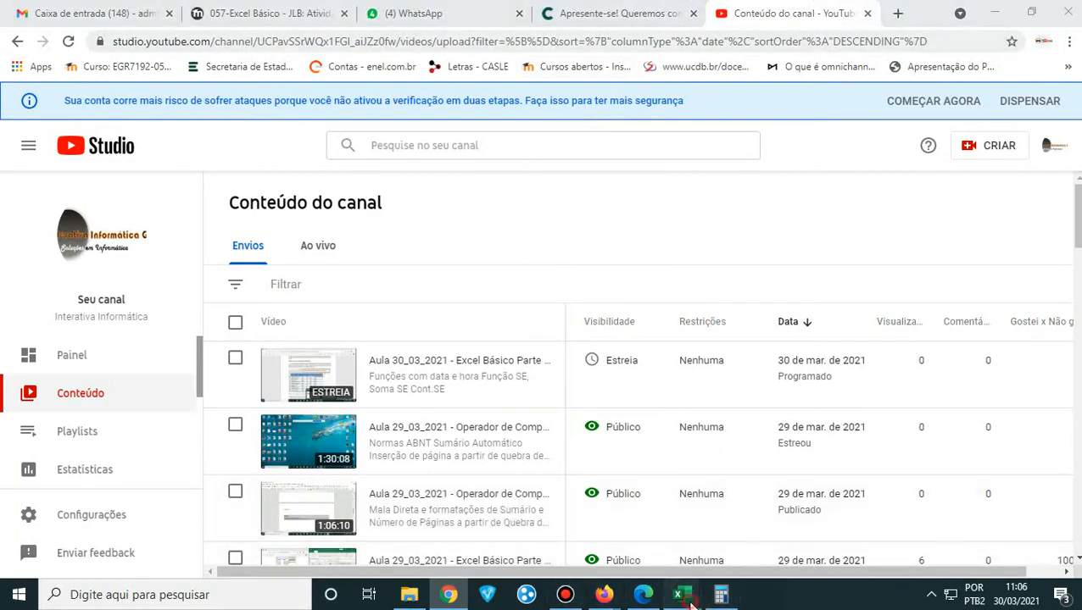
mouse_move(677, 598)
mouse_move(619, 560)
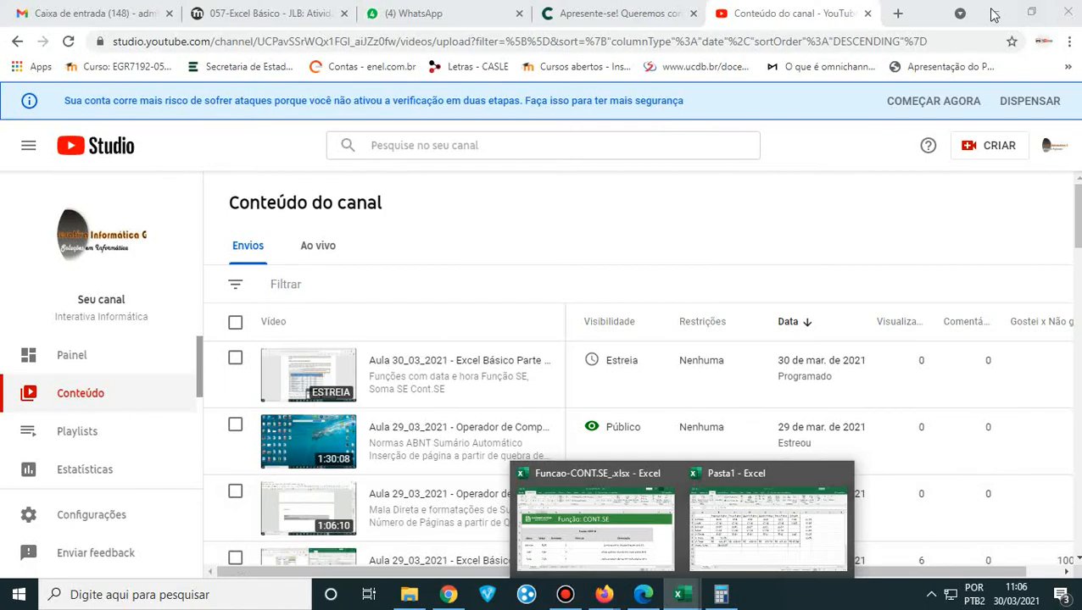
- Minimize the open windows to reach the desktop, and open the Atividades folder inside Excel Básico in a maximized window
left_click(993, 12)
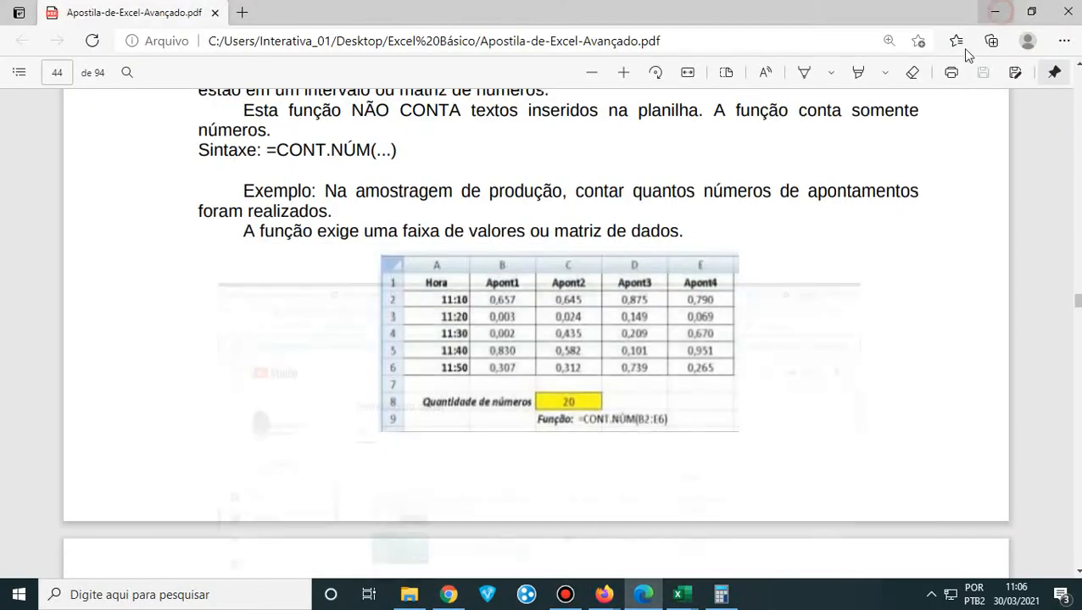
left_click(995, 12)
left_click(995, 12)
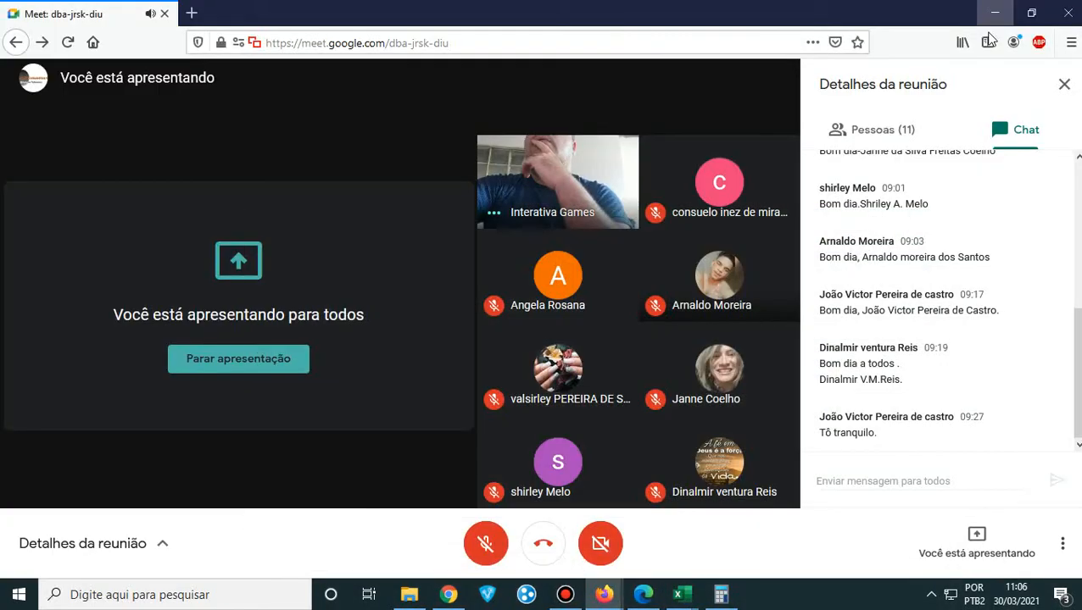
left_click(995, 12)
double_click(985, 433)
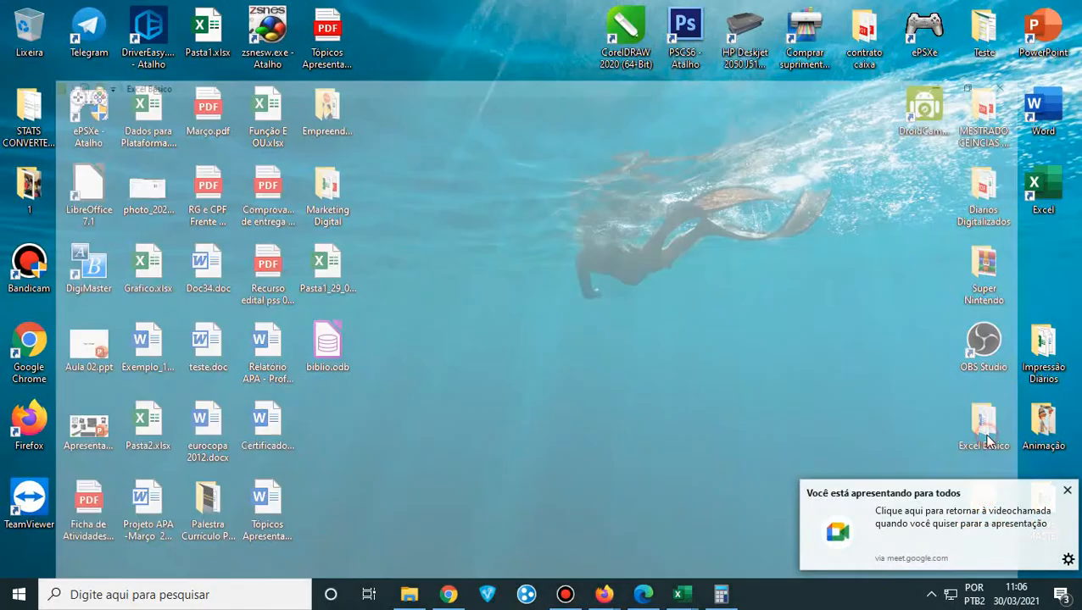
left_click(1068, 491)
left_click(1026, 16)
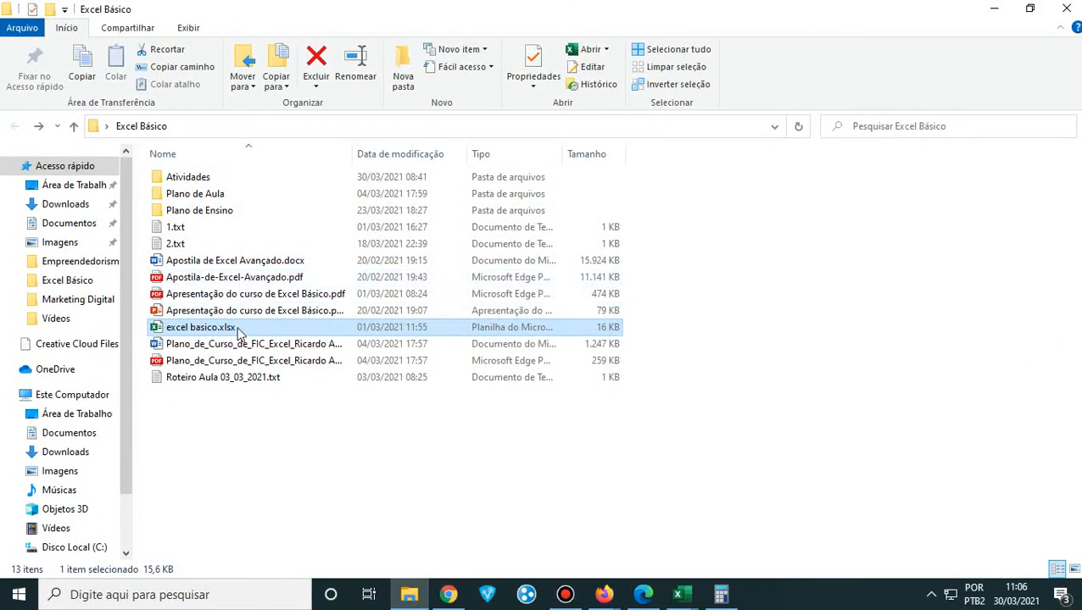
double_click(222, 178)
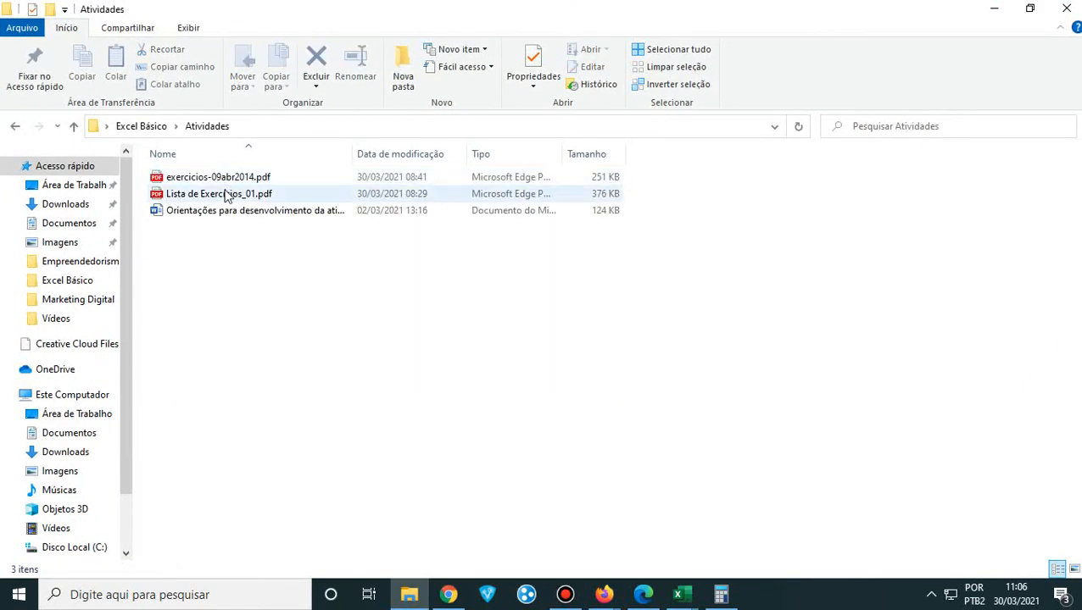
- Open exercicios-09abr2014.pdf, look through its four pages of Condição SE exercises, and close the file
double_click(204, 180)
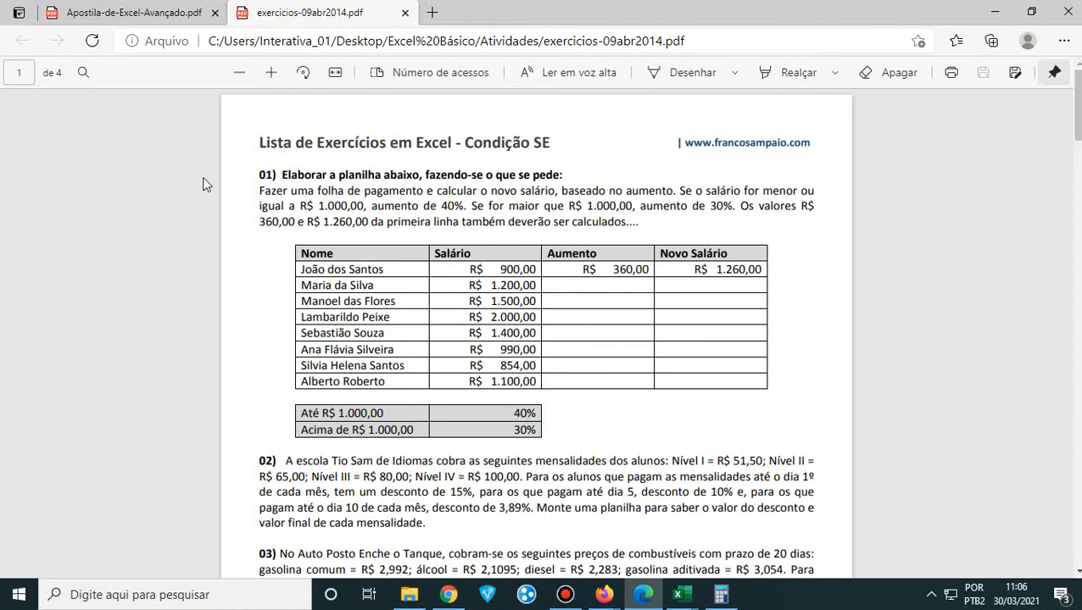
scroll(203, 184, "down", 3)
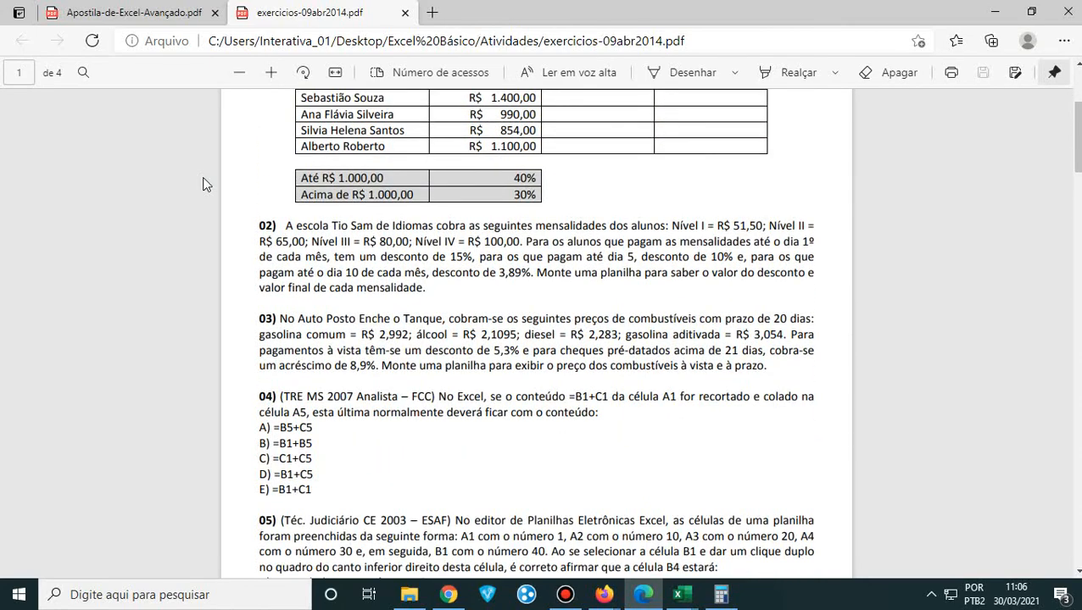
scroll(203, 184, "down", 3)
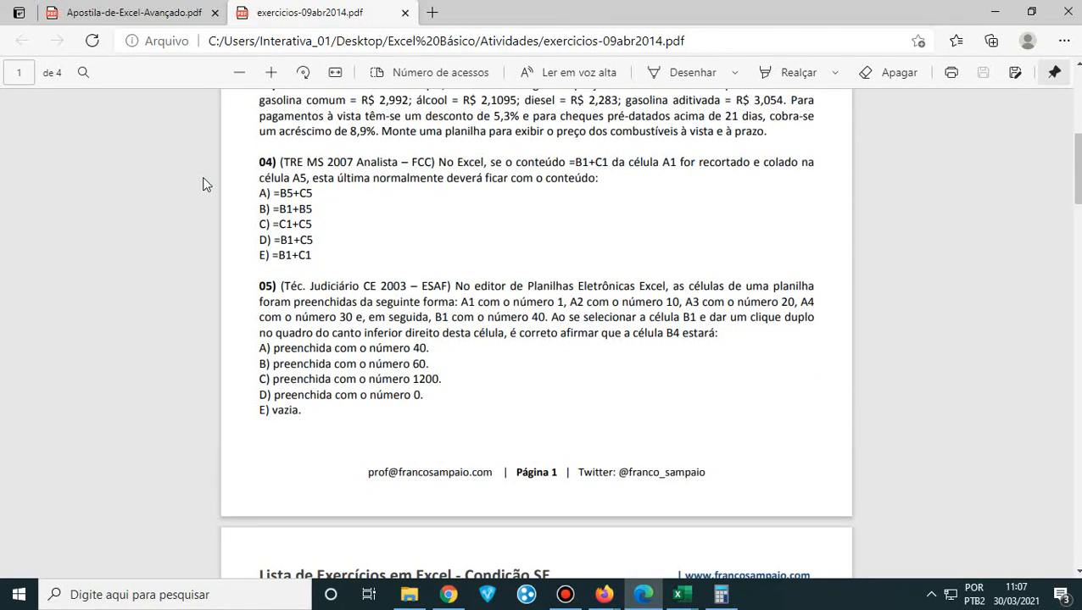
scroll(203, 184, "down", 4)
scroll(204, 184, "down", 4)
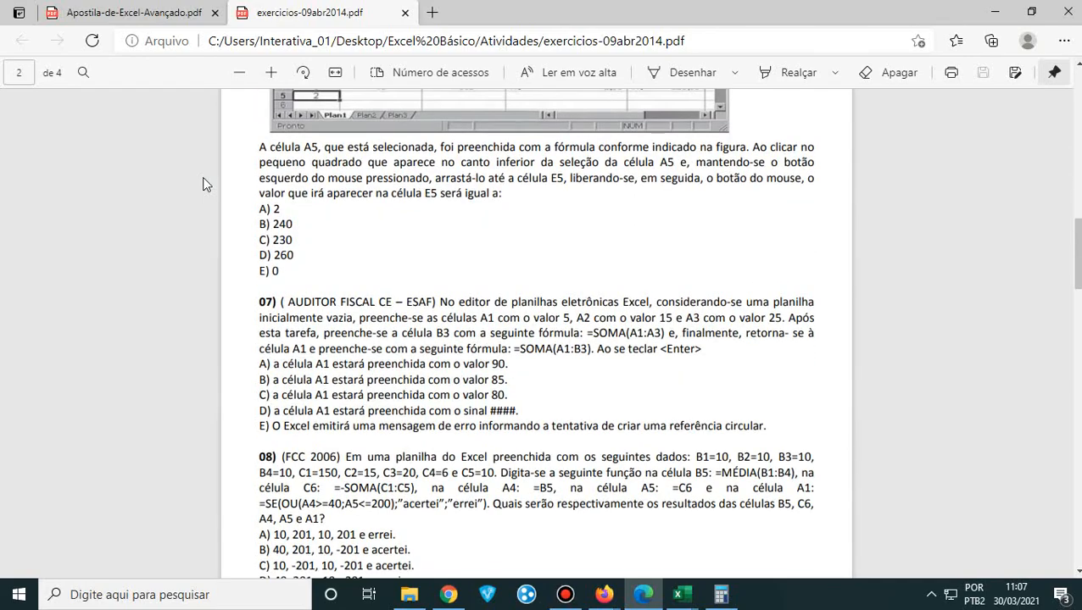
scroll(203, 184, "down", 10)
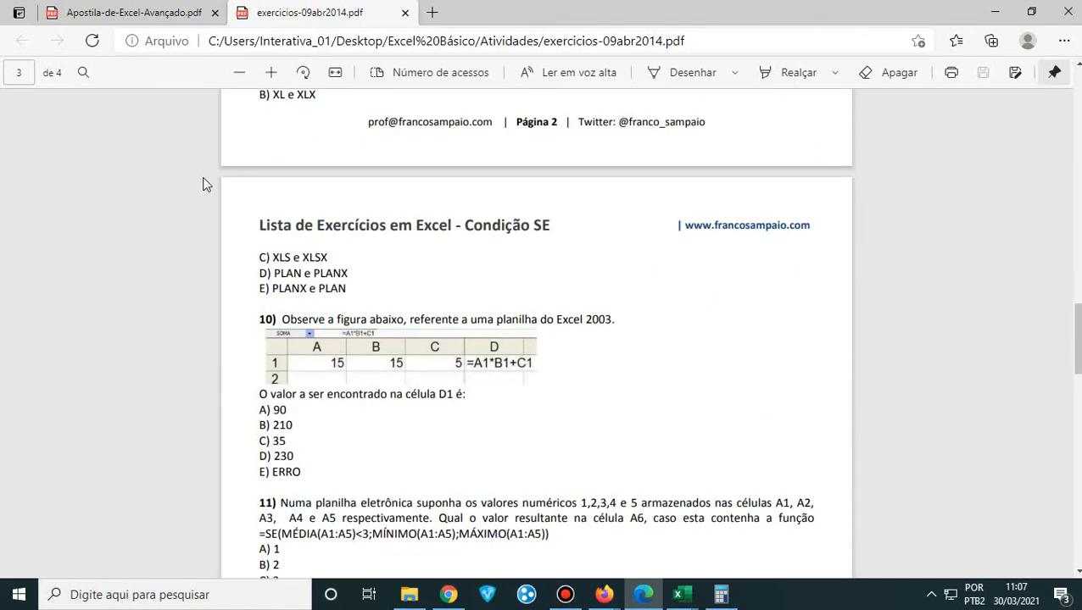
scroll(204, 184, "down", 12)
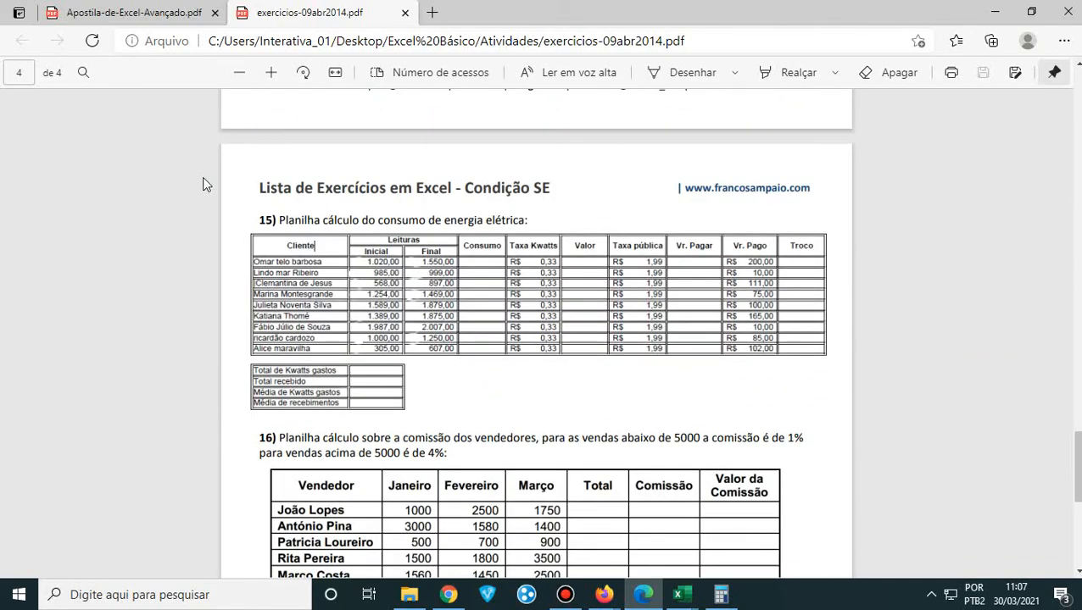
scroll(203, 184, "down", 5)
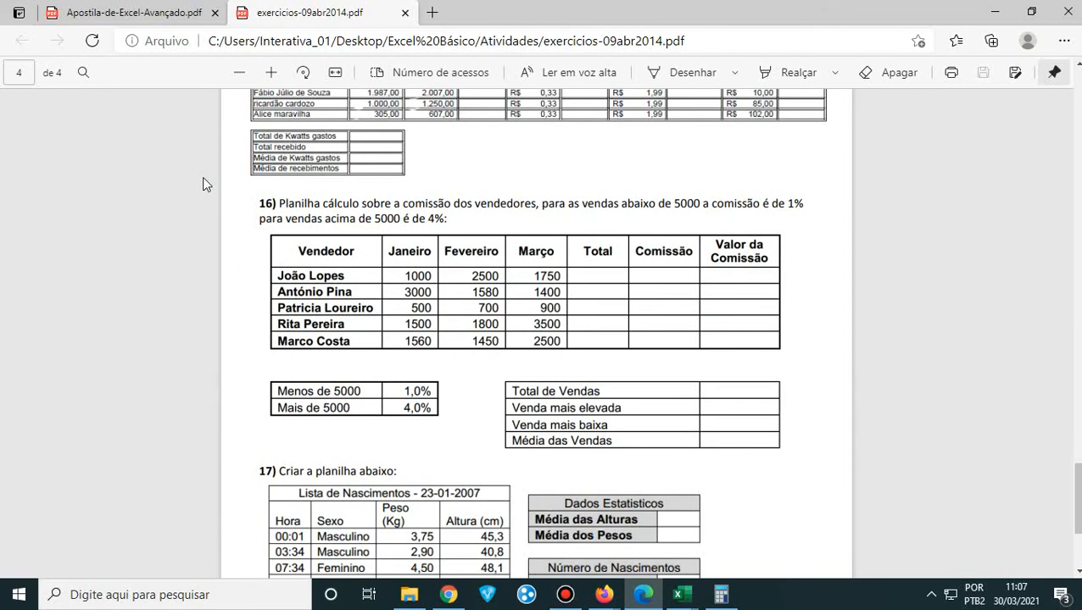
scroll(203, 184, "down", 1)
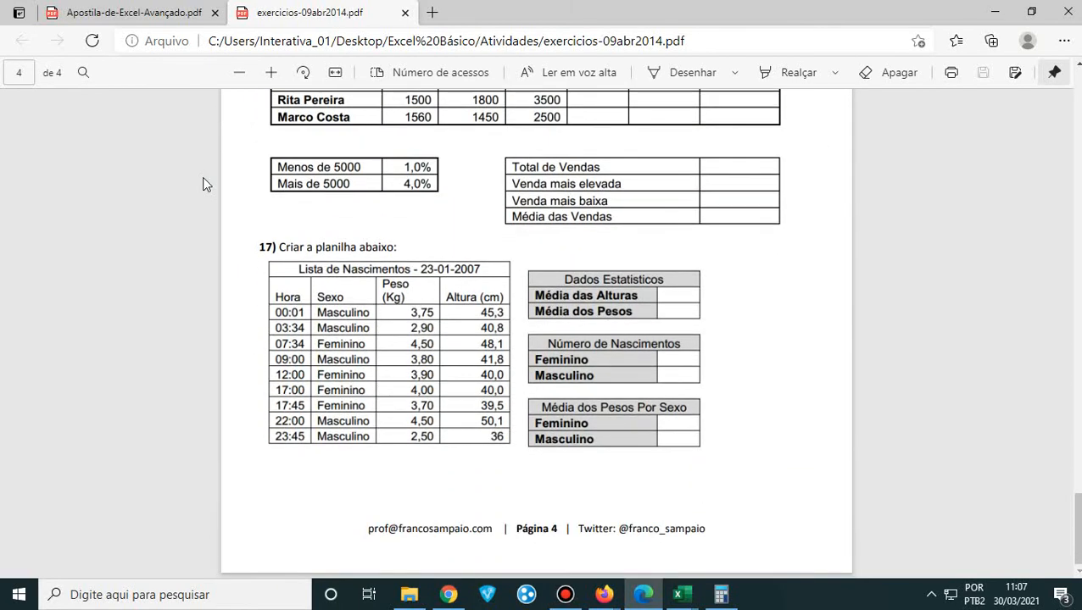
scroll(203, 184, "up", 8)
left_click(404, 14)
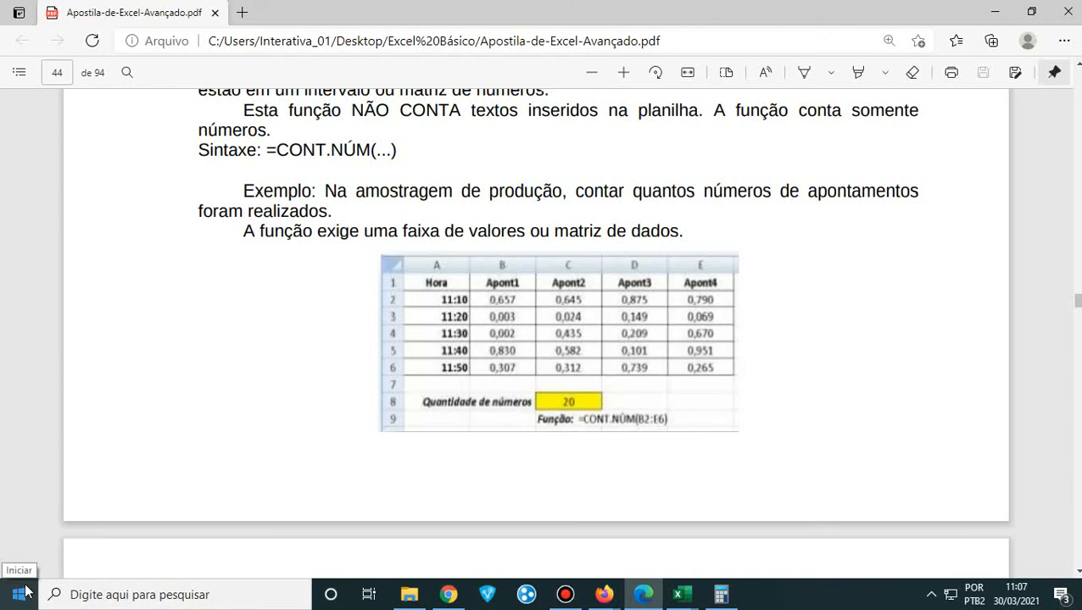
- Open Lista de Exercícios_01.pdf from the Atividades folder and review its instructions and the Boletim Escolar table in exercise 01
left_click(996, 12)
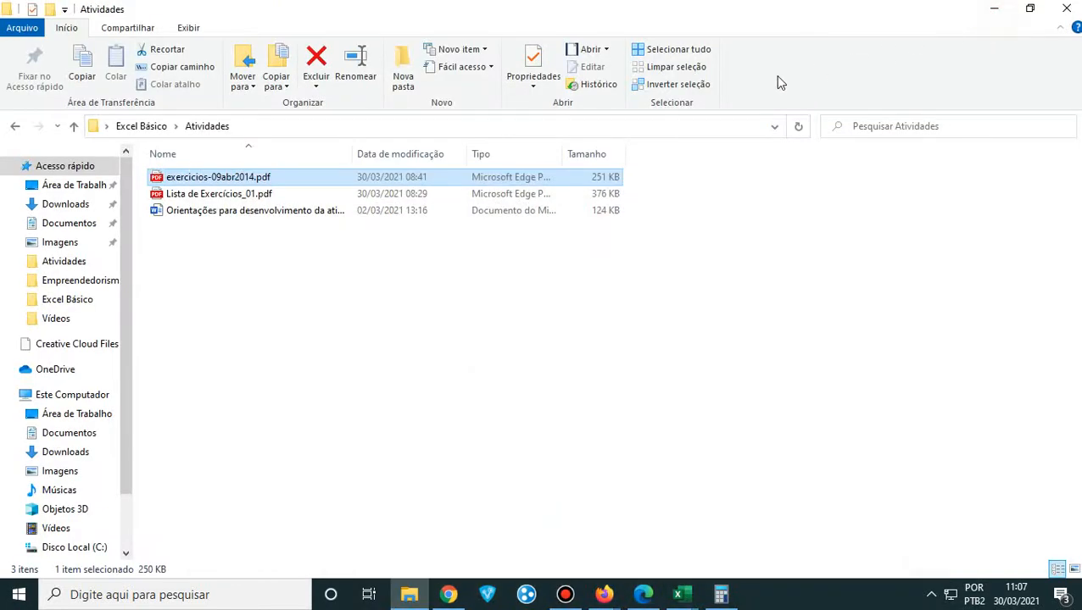
left_click(214, 194)
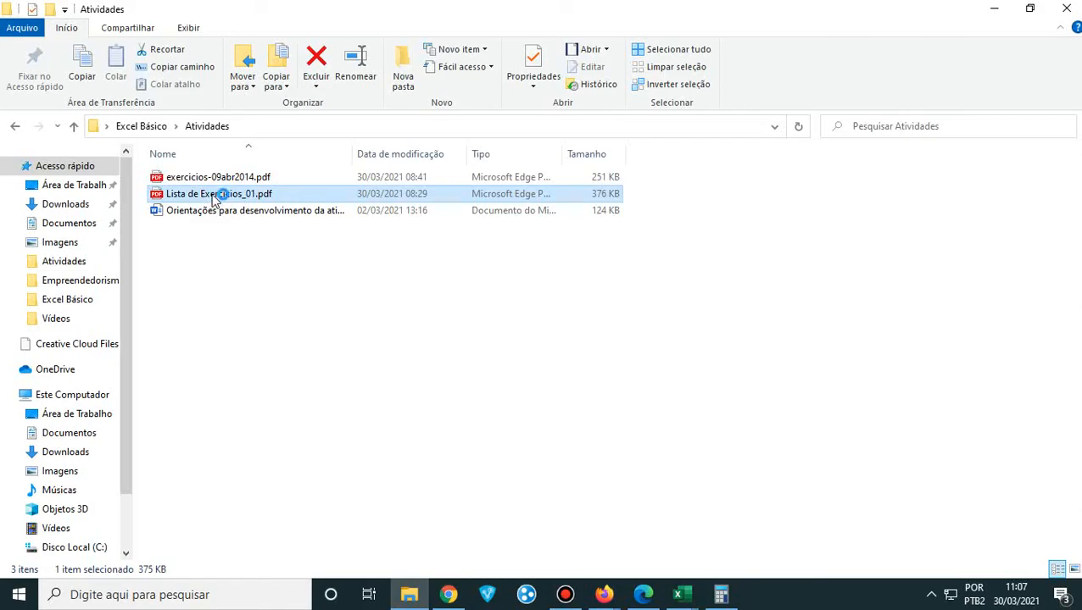
double_click(213, 194)
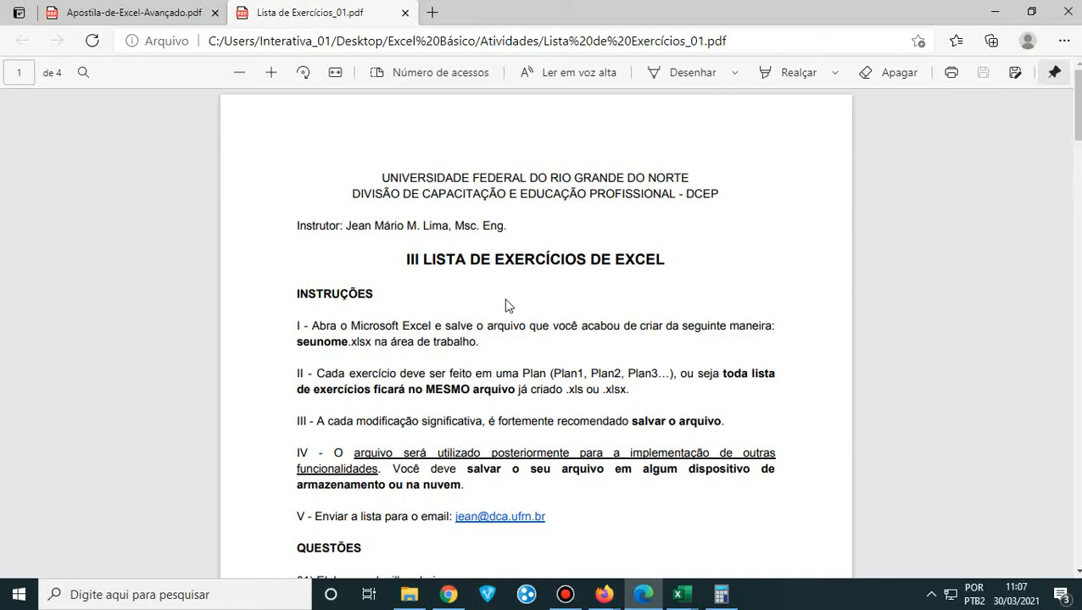
scroll(507, 305, "down", 5)
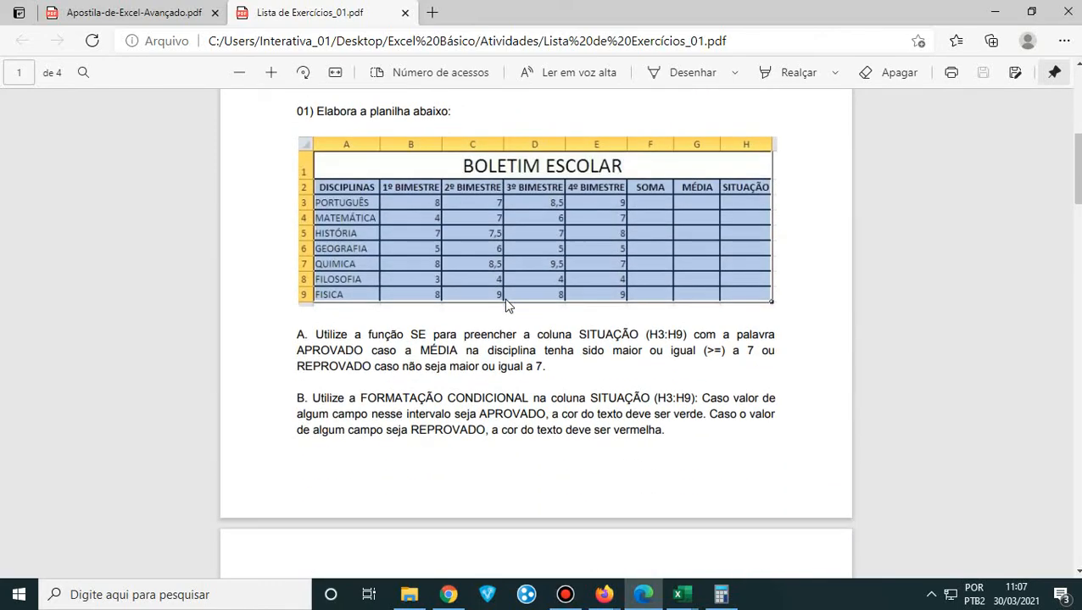
scroll(506, 301, "up", 5)
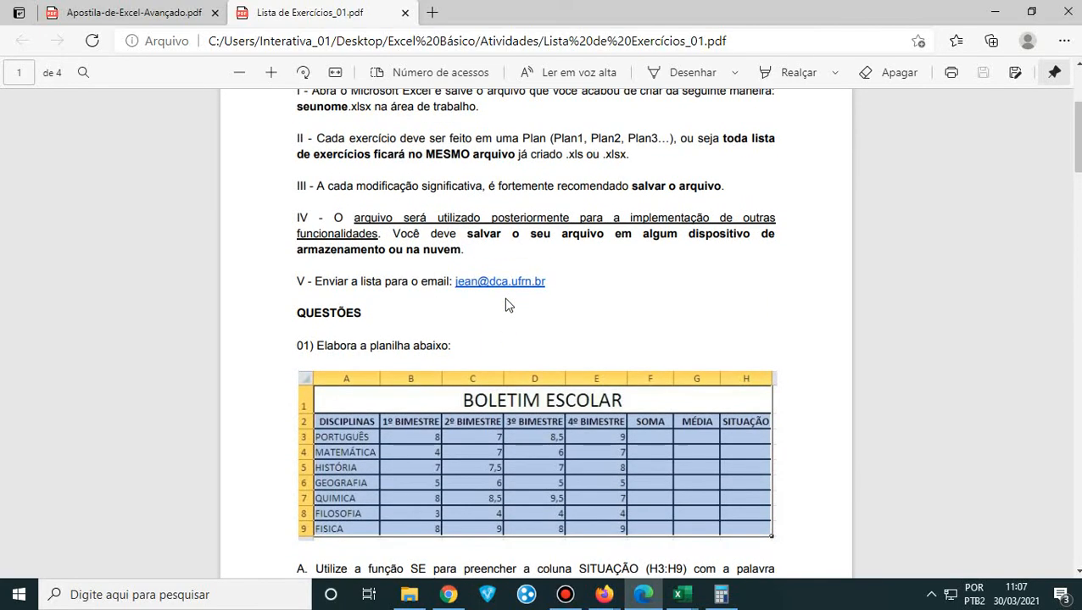
scroll(507, 305, "down", 3)
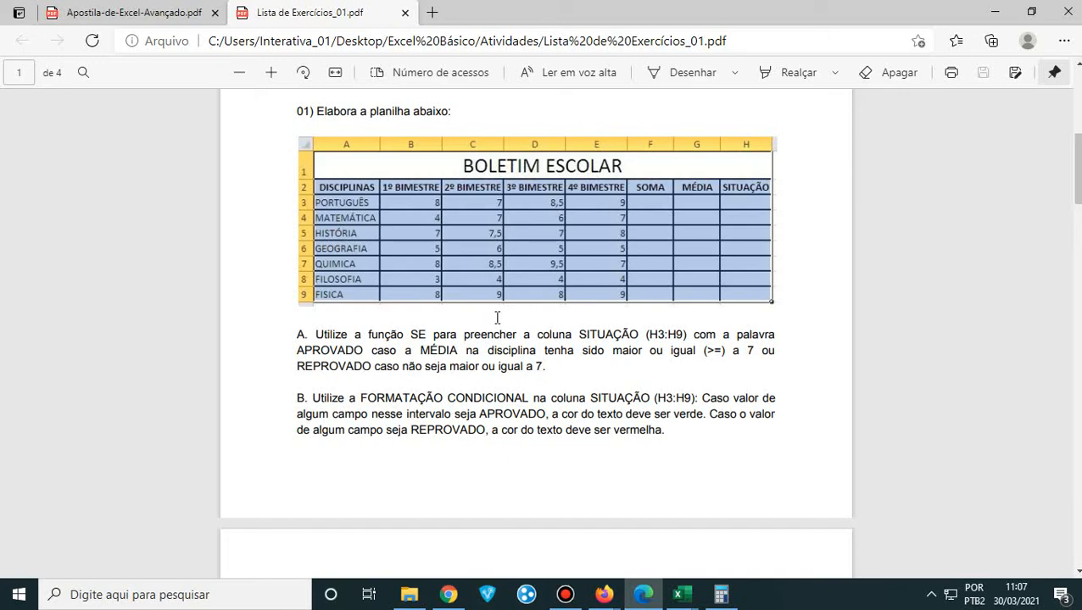
- Review the payroll raise task in exercise 02 and the Lucro/Prejuízo table with items A to D in exercise 03
scroll(496, 317, "down", 6)
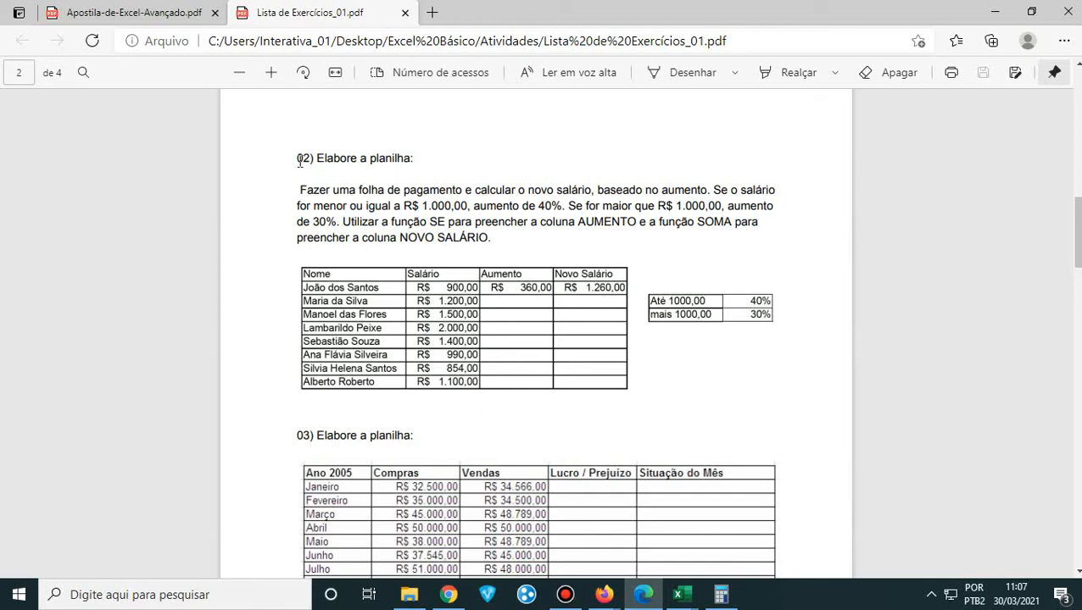
left_click_drag(298, 161, 656, 403)
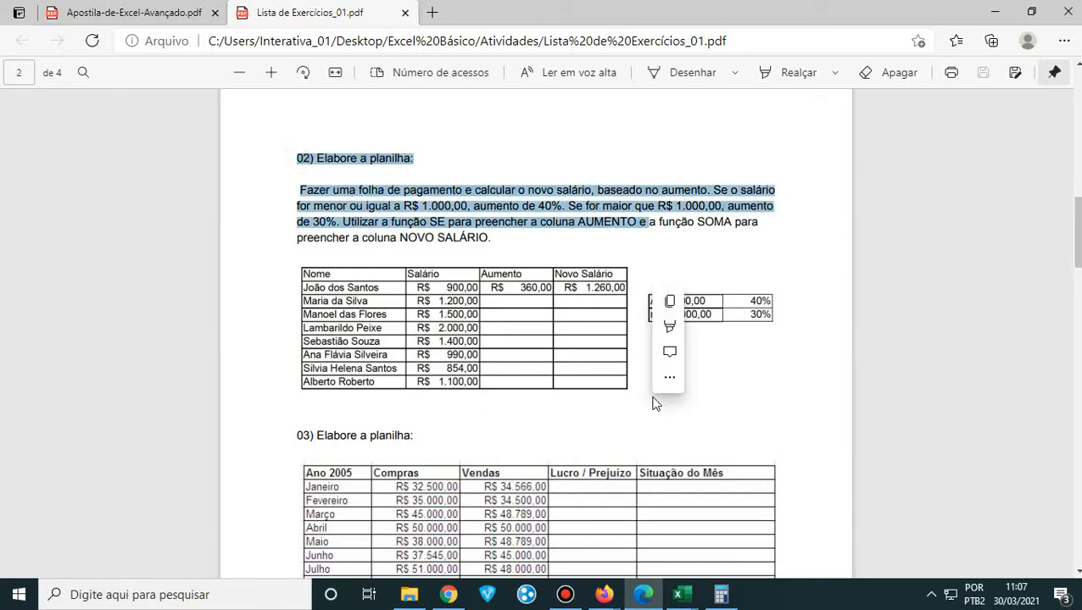
scroll(615, 404, "down", 3)
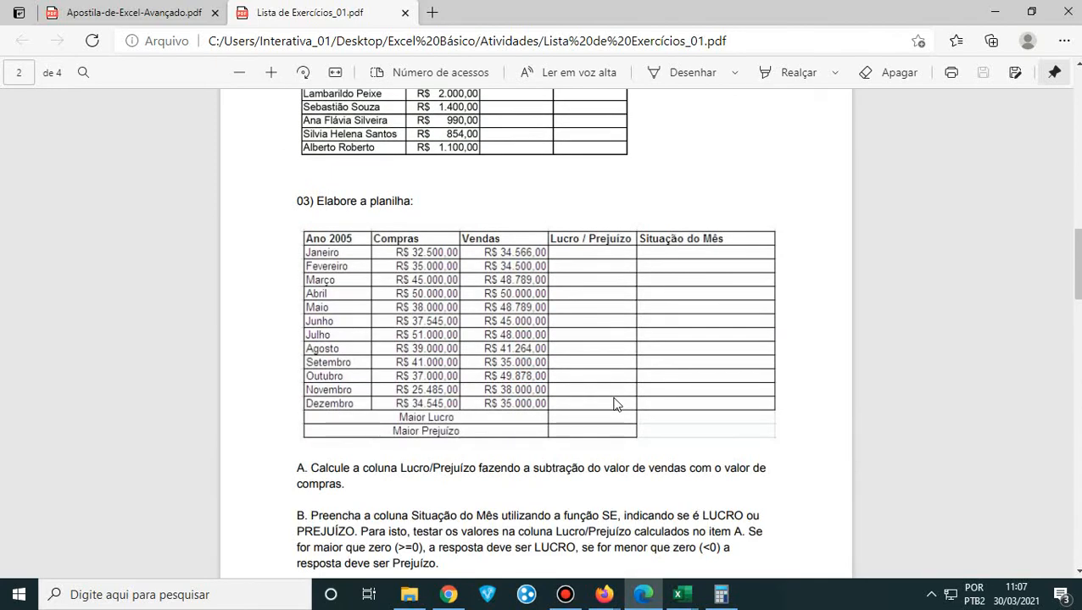
scroll(616, 404, "down", 7)
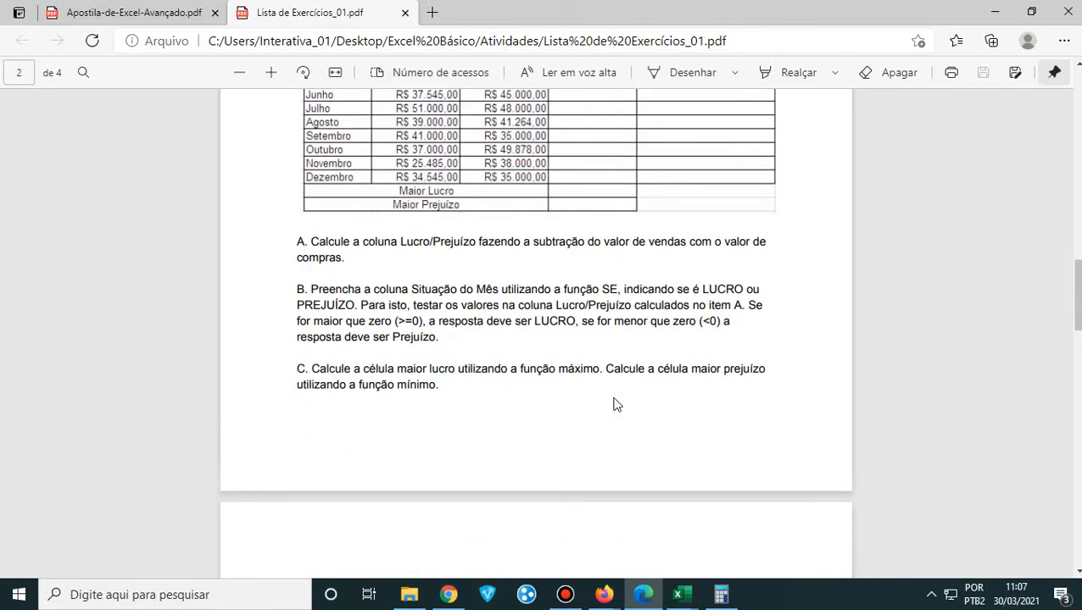
scroll(615, 404, "up", 4)
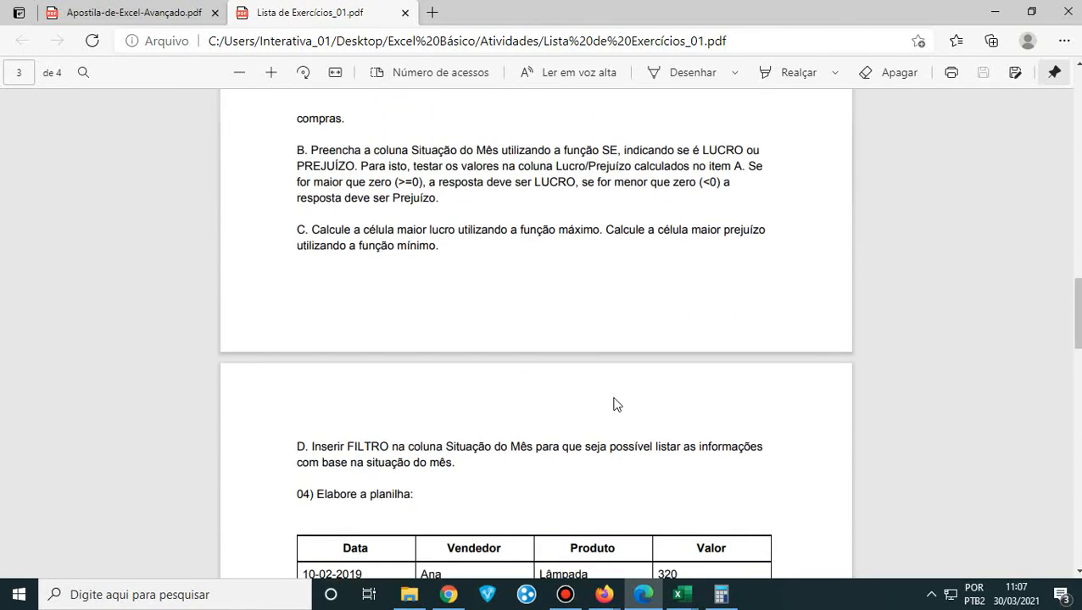
scroll(615, 404, "up", 2)
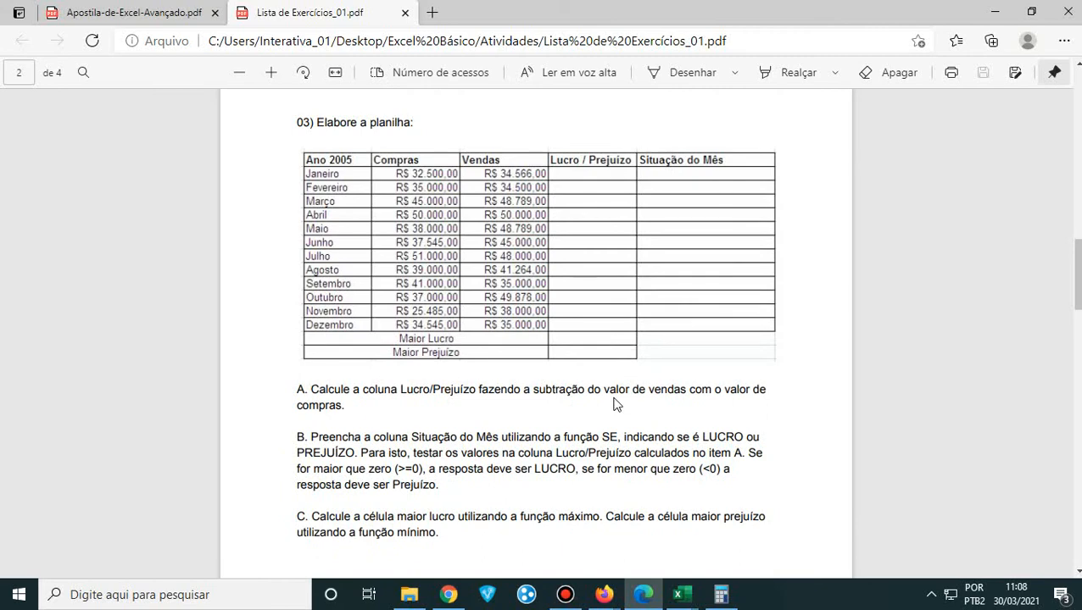
scroll(616, 404, "down", 7)
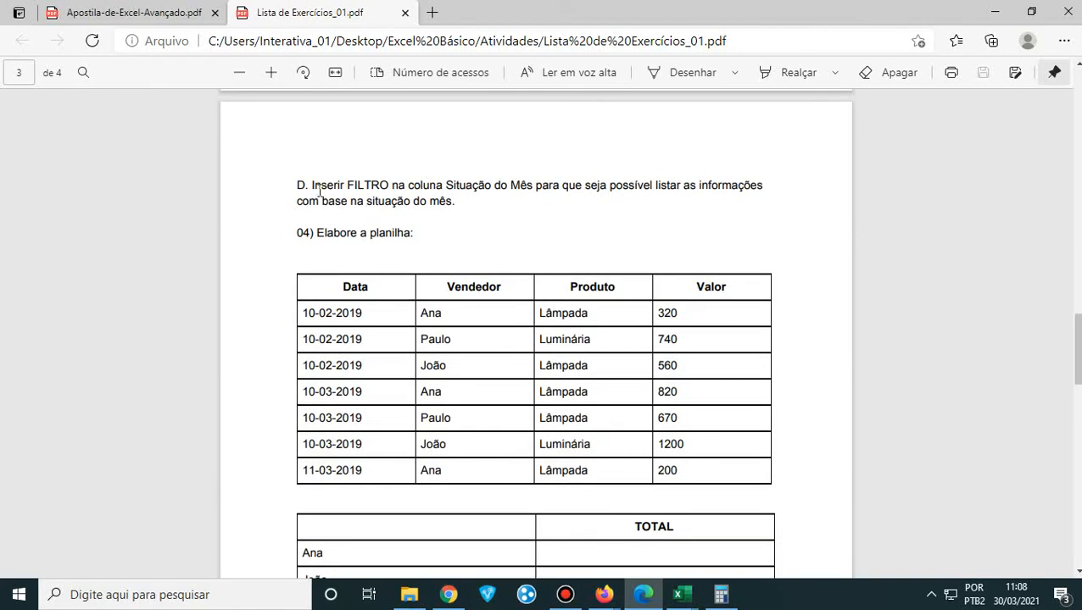
scroll(320, 239, "up", 5)
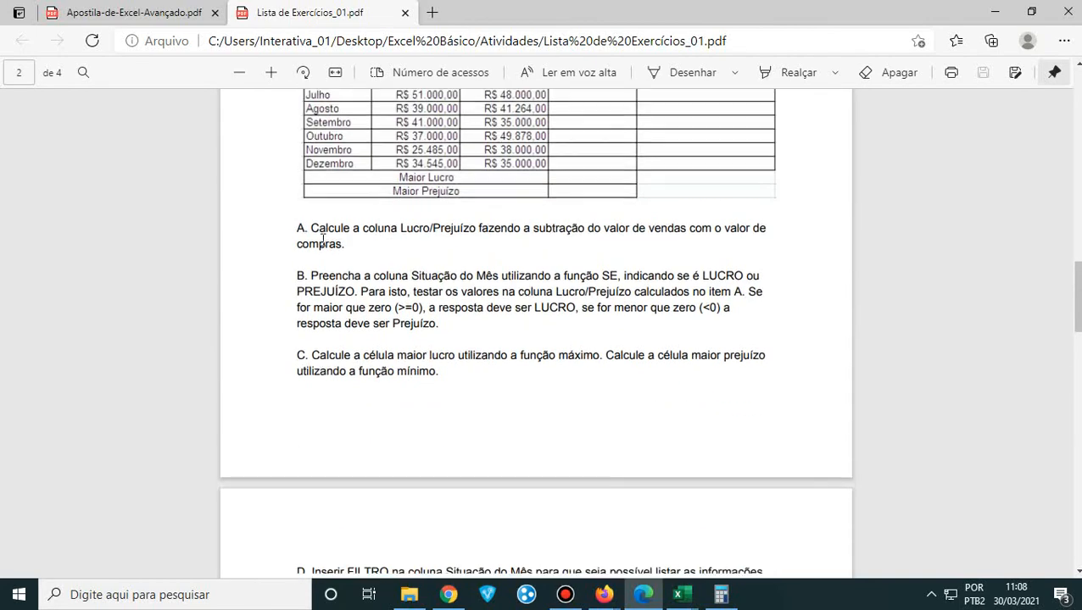
scroll(320, 241, "down", 5)
scroll(320, 240, "down", 1)
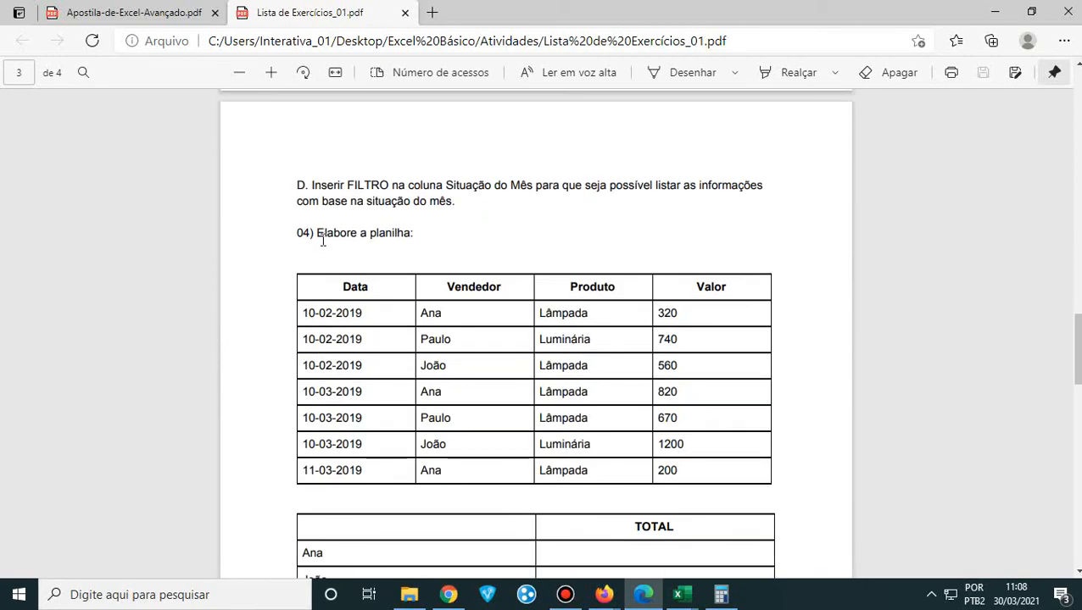
- Examine the exercise 04 sales table and its TOTAL table by vendor, comparing them with exercise 03
left_click_drag(336, 298, 749, 468)
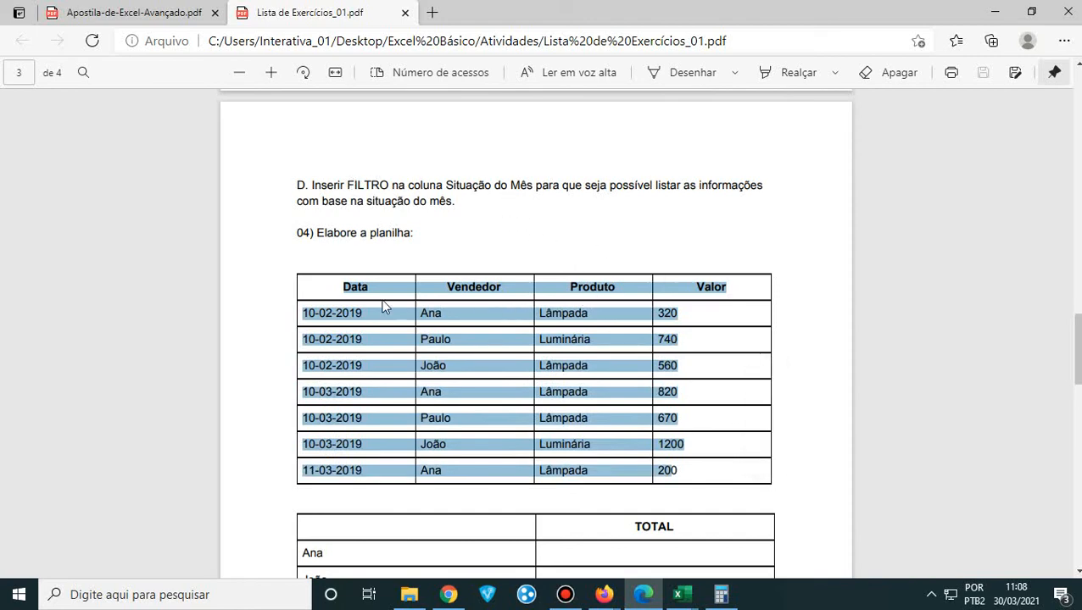
scroll(416, 312, "up", 8)
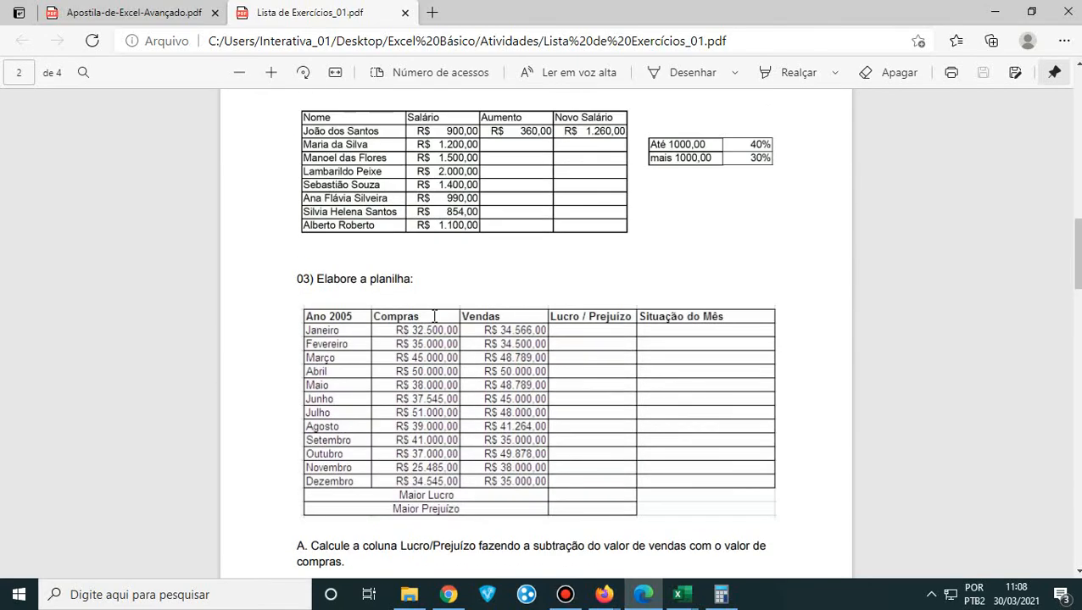
scroll(356, 326, "down", 7)
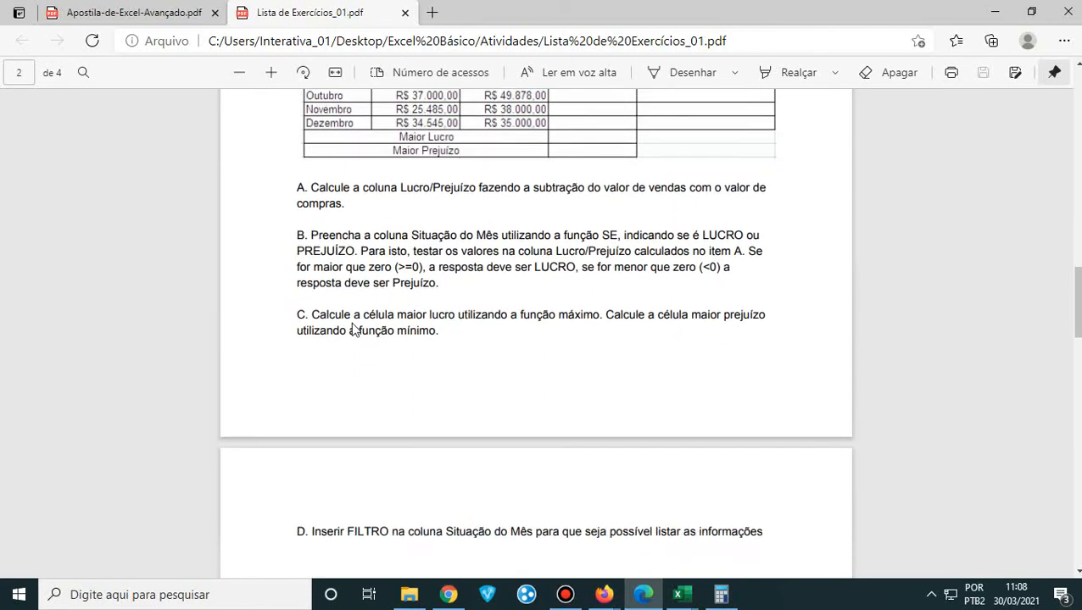
scroll(352, 320, "up", 2)
scroll(357, 318, "down", 3)
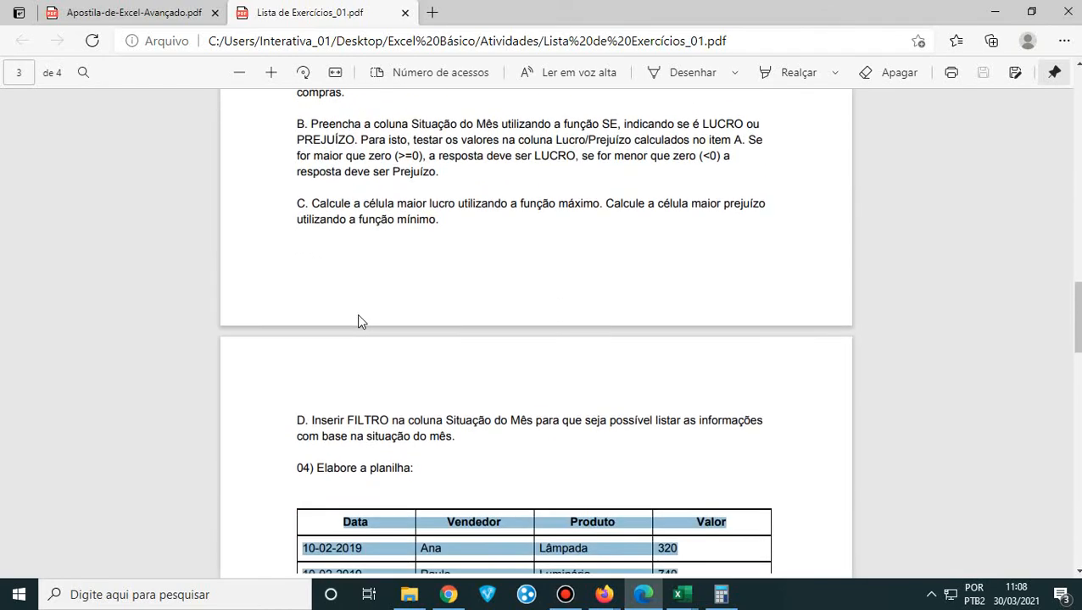
scroll(358, 321, "down", 5)
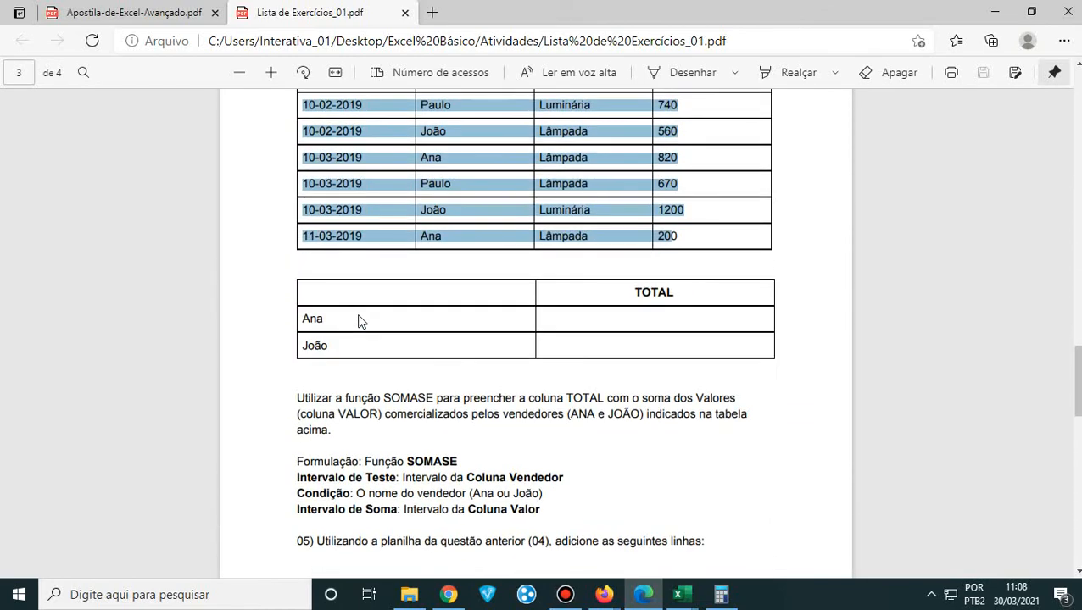
left_click(355, 329)
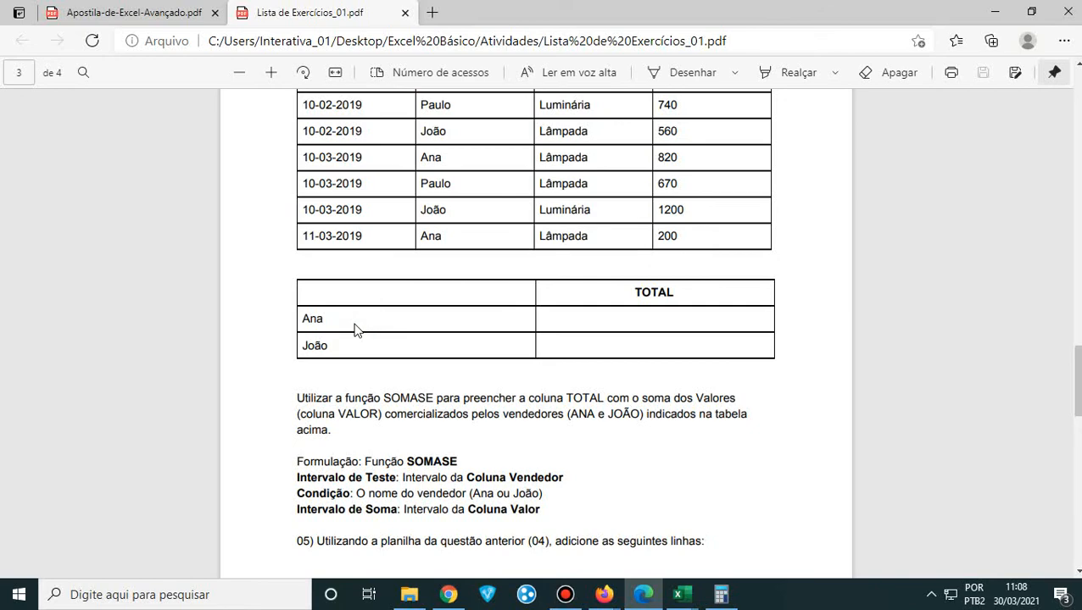
scroll(354, 329, "up", 1)
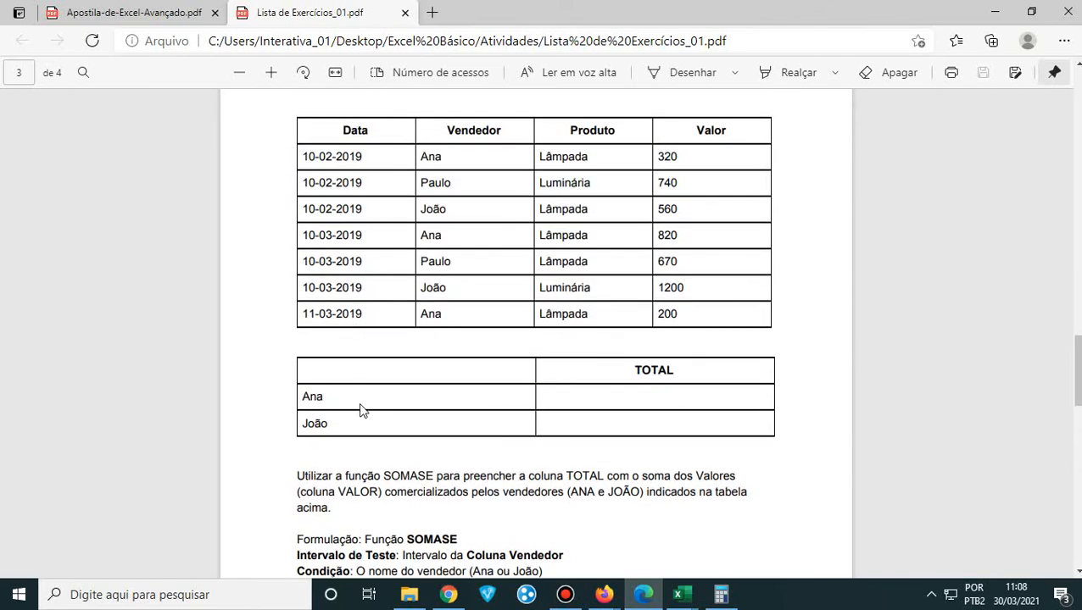
scroll(360, 411, "up", 2)
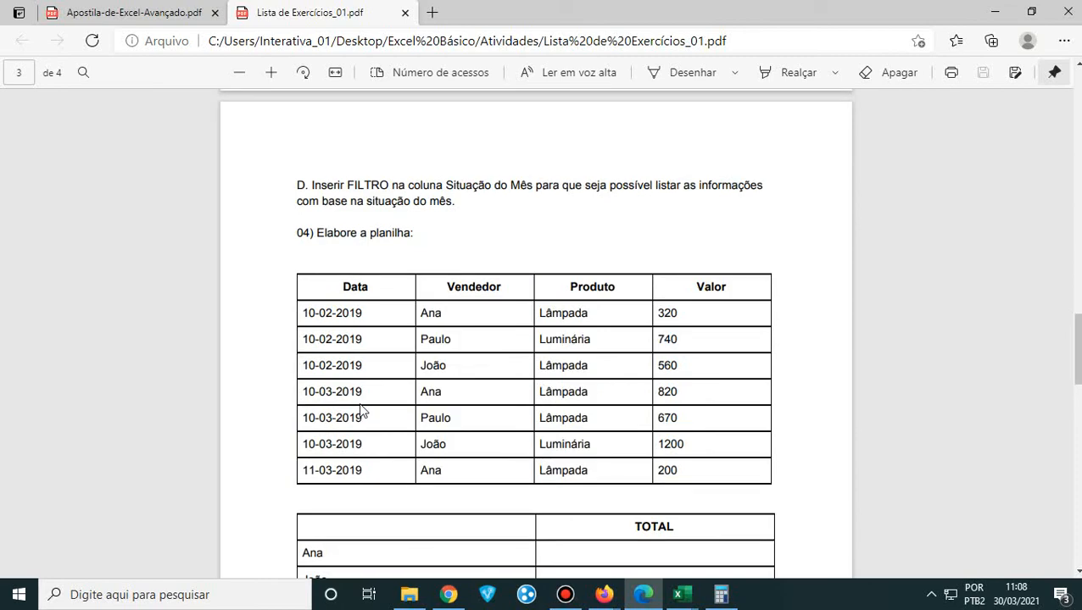
scroll(361, 410, "down", 2)
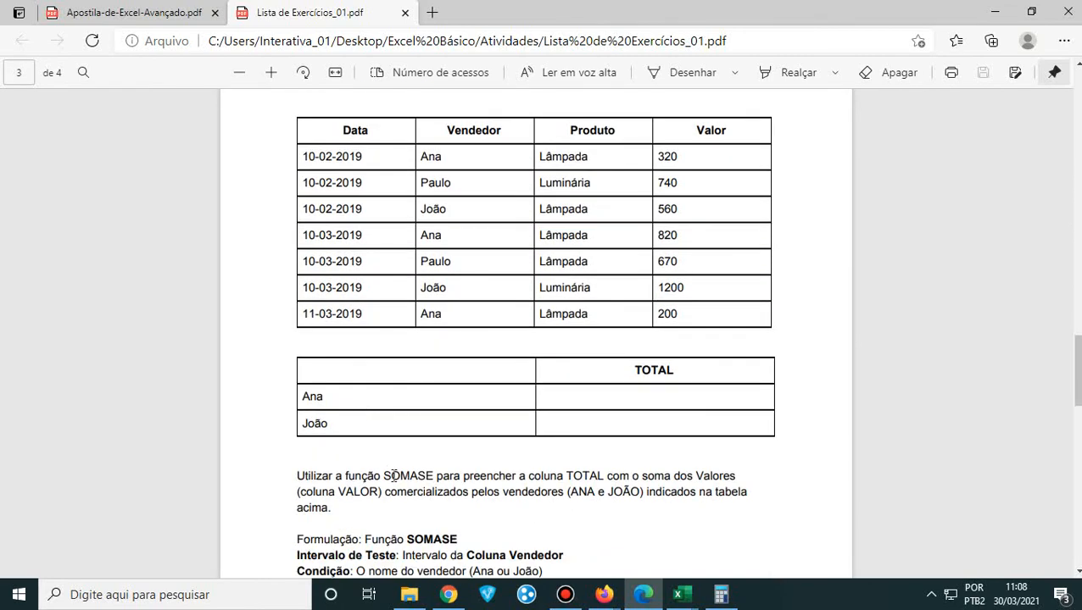
- Highlight SOMASE in the exercise 04 instruction and mark the first vendor's 320, 820 and 200 entries in the Valor column
left_click_drag(382, 476, 435, 475)
double_click(441, 158)
left_click(685, 156)
left_click_drag(685, 156, 651, 158)
left_click_drag(681, 235, 658, 242)
left_click_drag(685, 314, 654, 325)
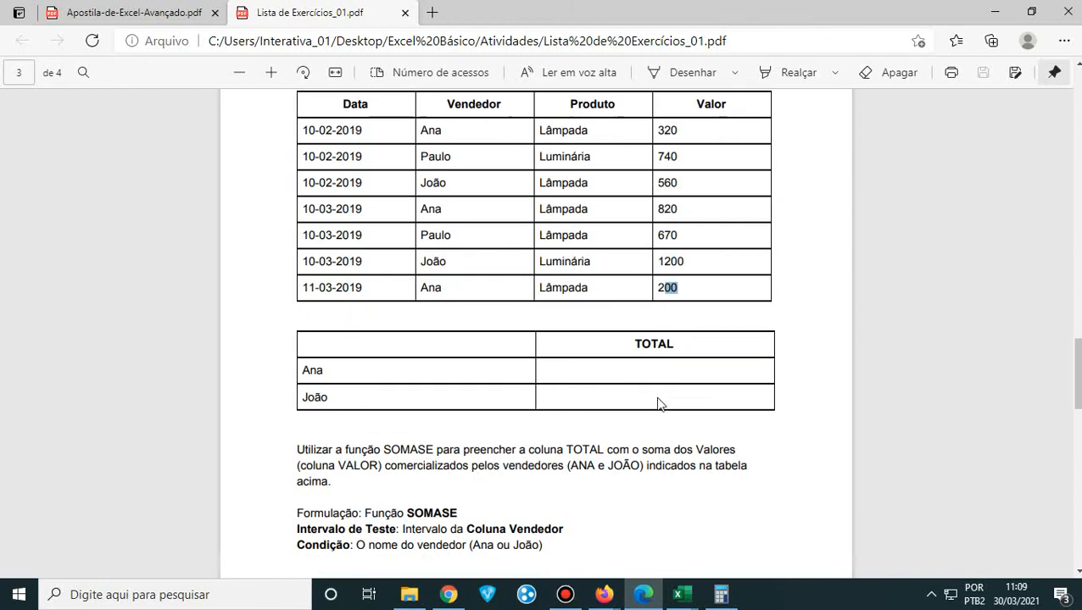
scroll(653, 382, "down", 1)
scroll(646, 346, "up", 1)
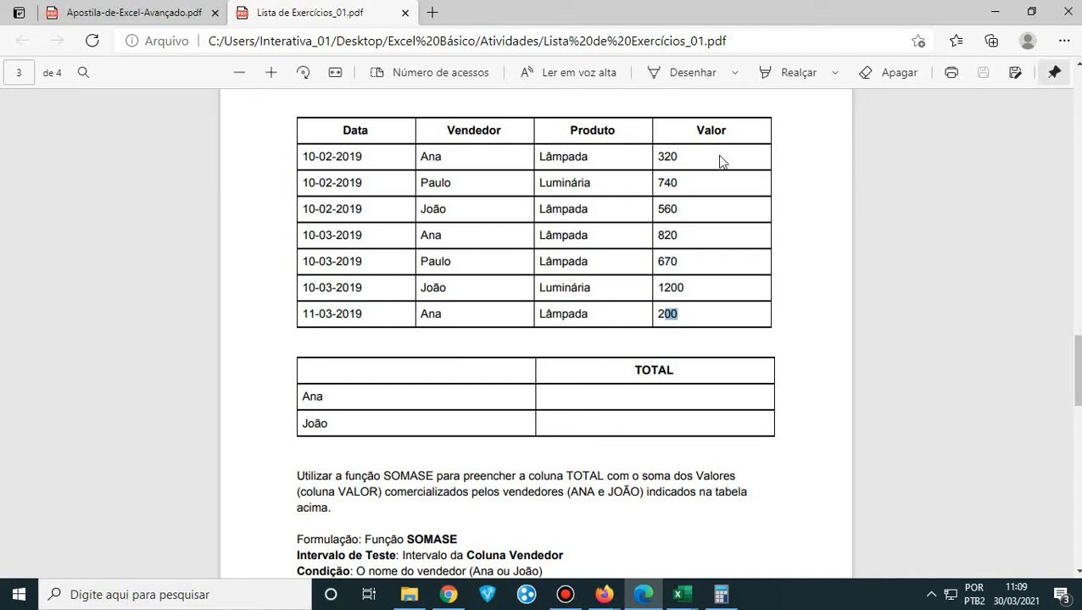
- Mark the 200 and 560 sales entries and the SOMASE function name in exercise 04, and clear the selection
left_click(691, 318)
left_click_drag(671, 316, 518, 322)
left_click(717, 289)
left_click_drag(687, 212, 651, 219)
left_click_drag(435, 472, 369, 474)
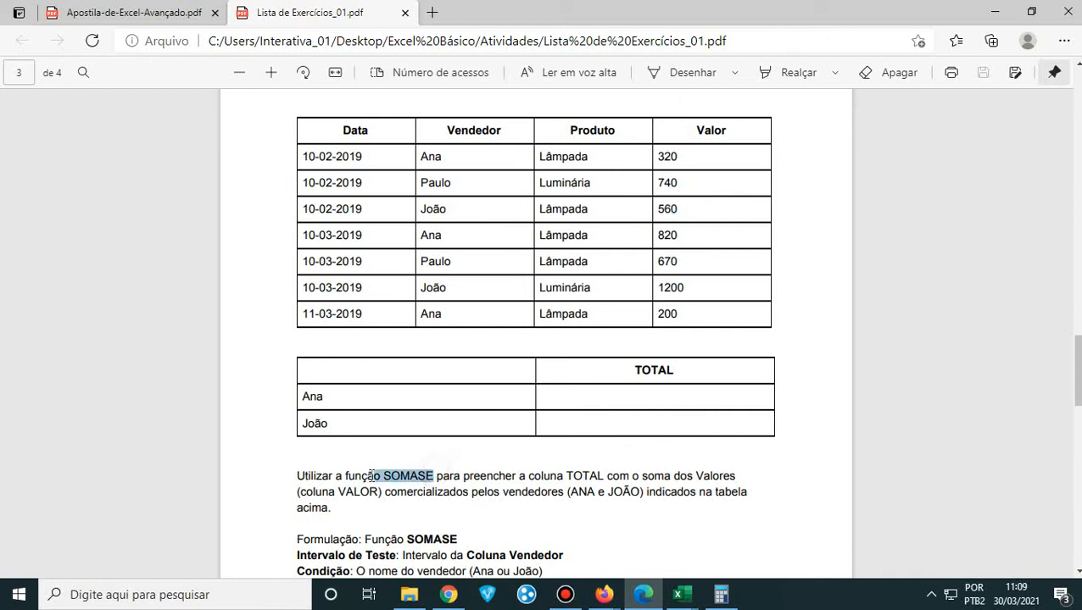
left_click(615, 394)
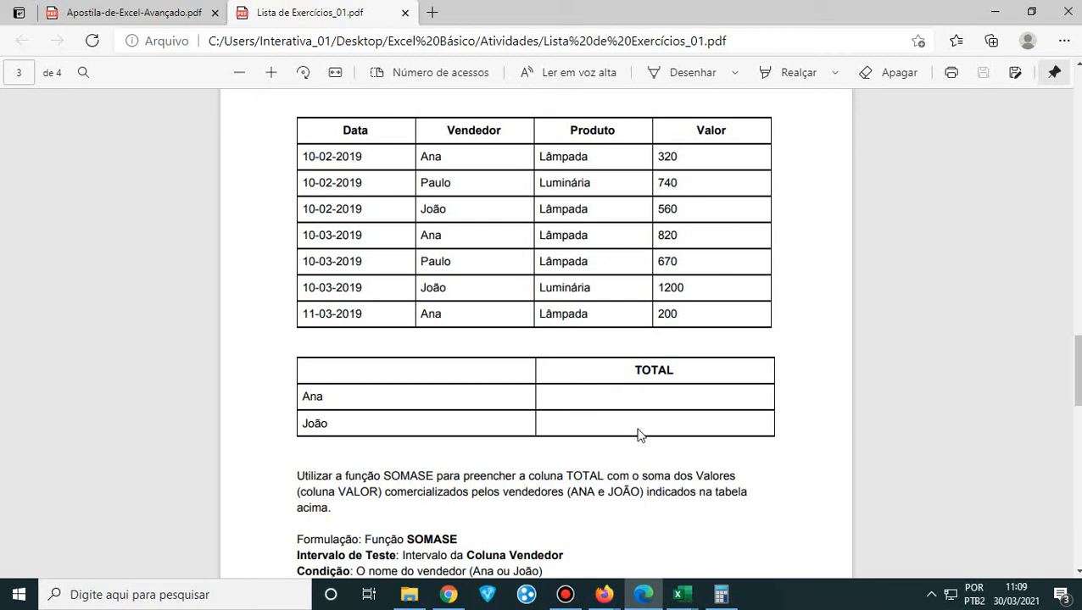
- Highlight the exercise 05 instruction and the CONT.SE instruction for filling the Total de Vendas Realizadas column
scroll(540, 422, "down", 5)
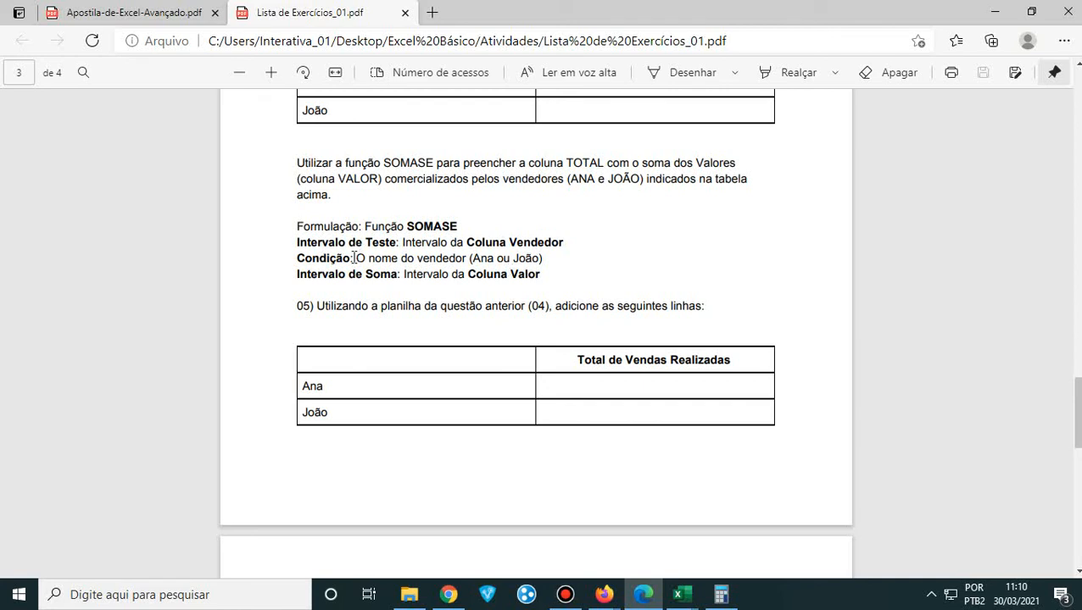
left_click_drag(316, 307, 691, 326)
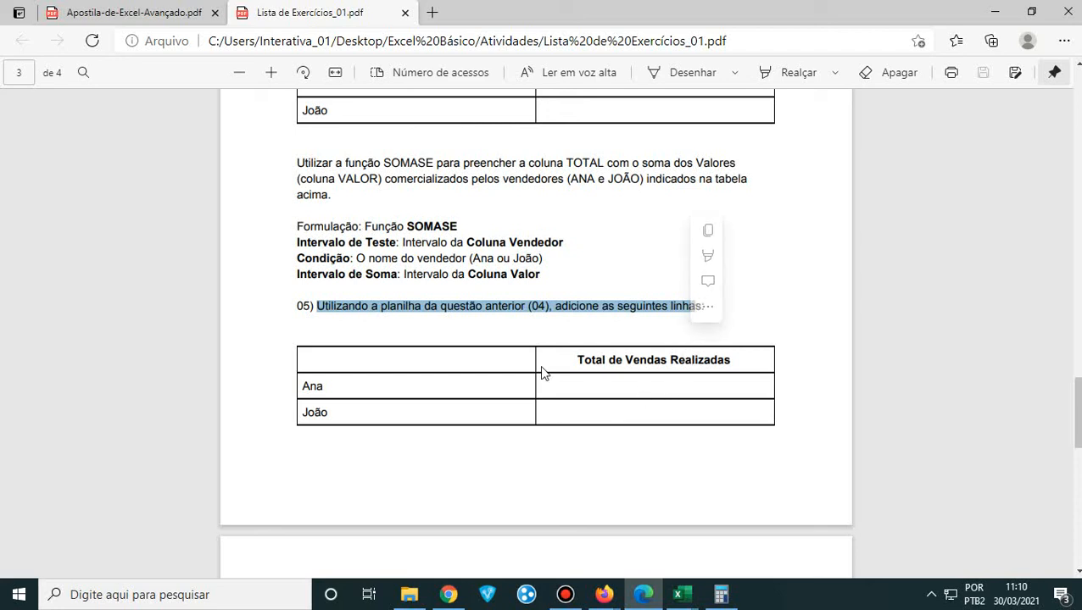
scroll(399, 377, "down", 2)
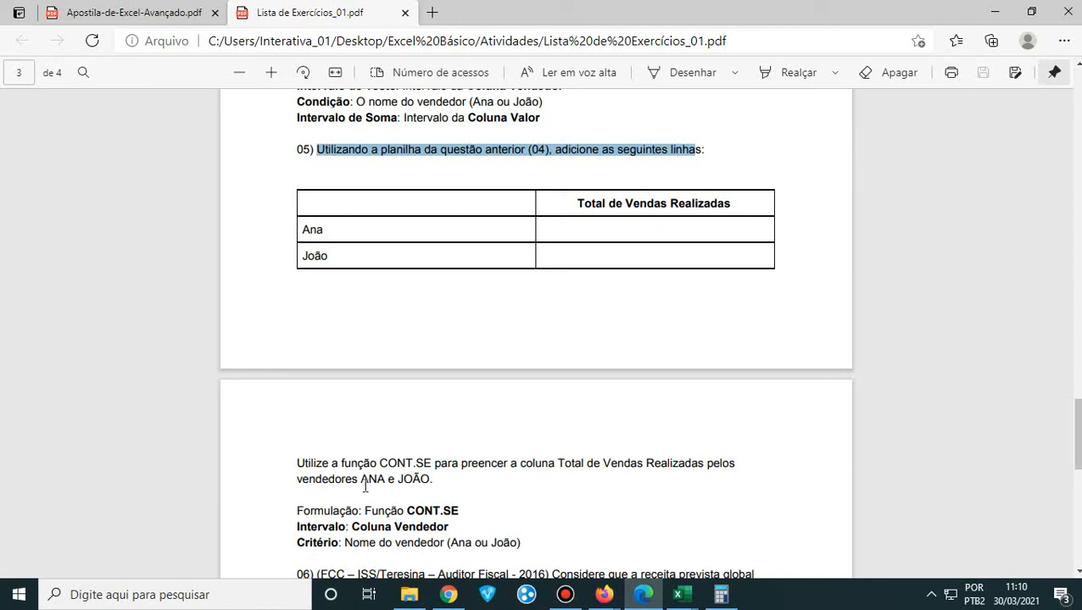
left_click_drag(358, 463, 430, 480)
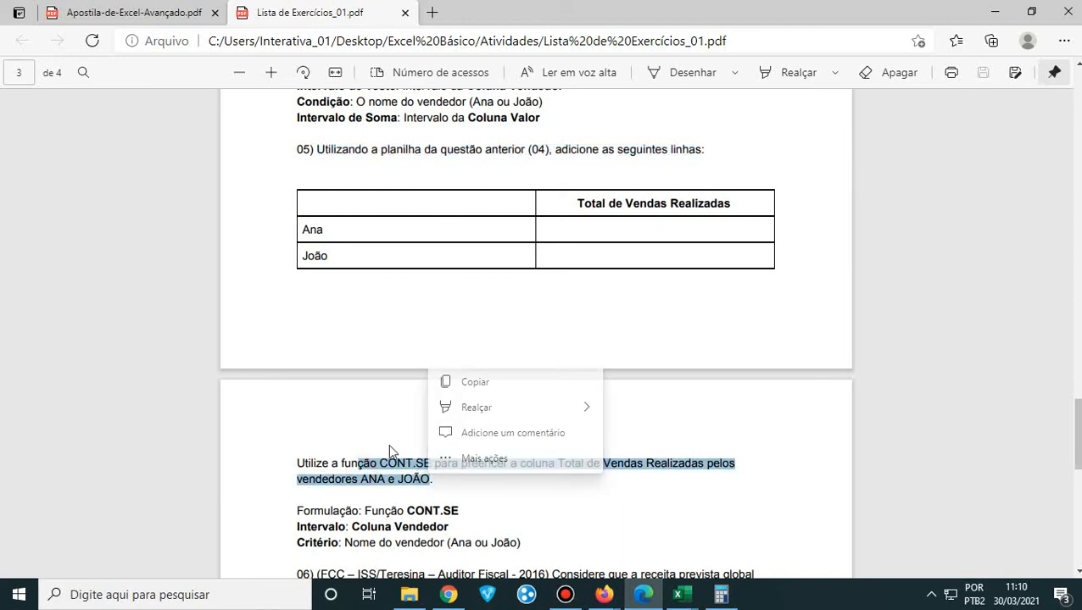
- Mark both vendor names in the exercise 05 table and compare them with the exercise 04 sales table
scroll(698, 337, "up", 3)
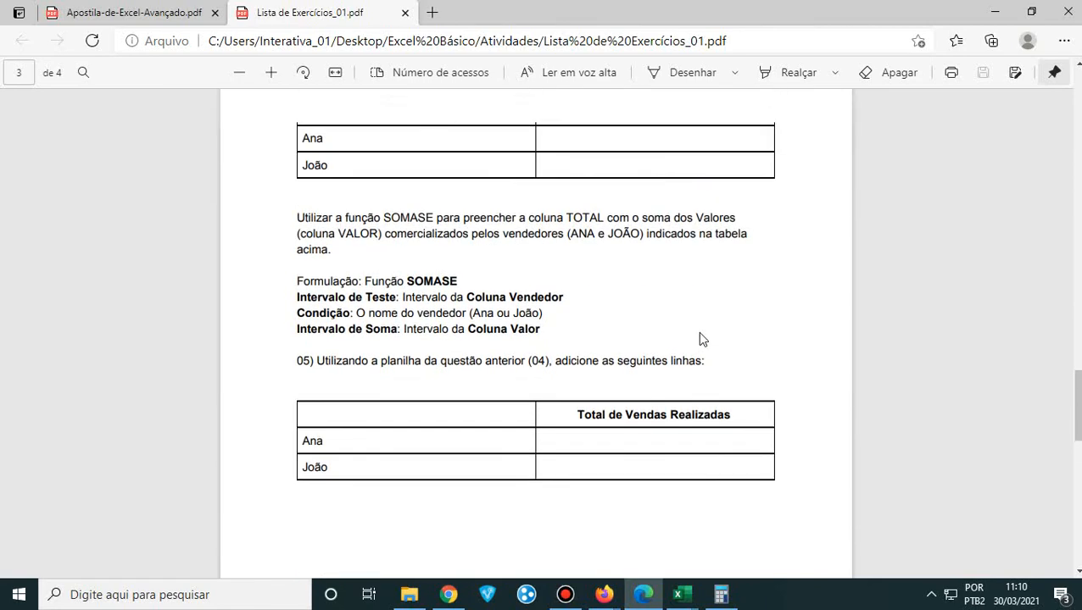
scroll(689, 350, "up", 5)
scroll(405, 496, "down", 5)
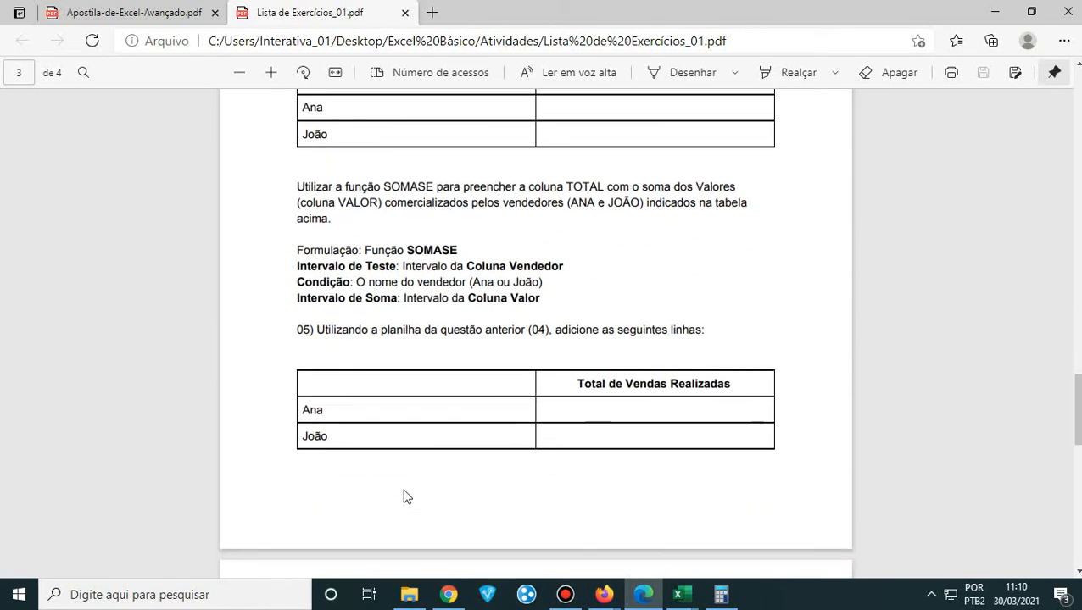
left_click_drag(300, 387, 362, 415)
scroll(515, 373, "up", 5)
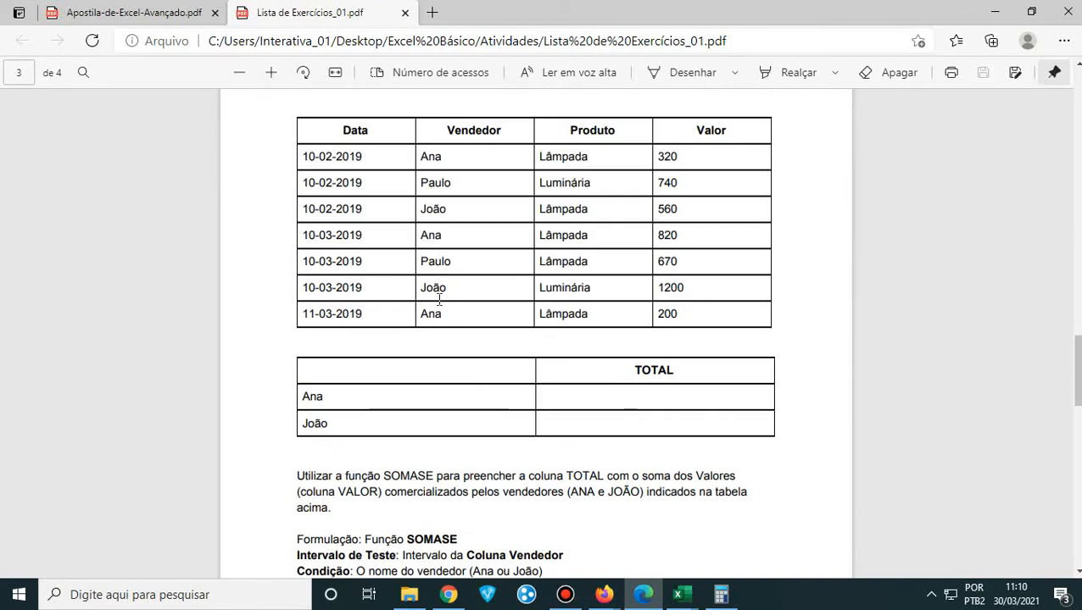
scroll(439, 299, "up", 1)
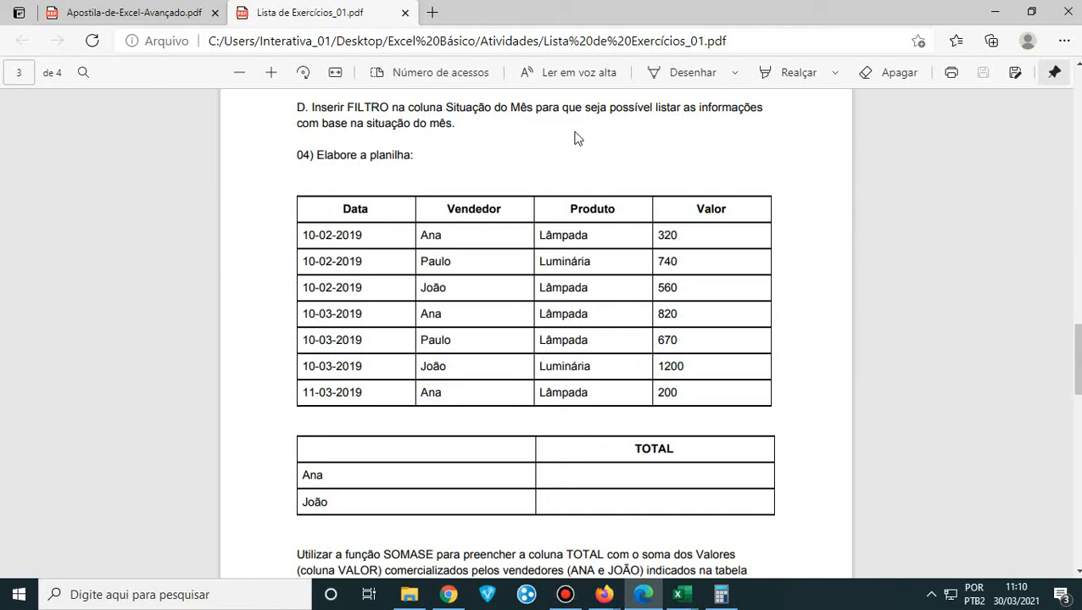
scroll(448, 326, "down", 5)
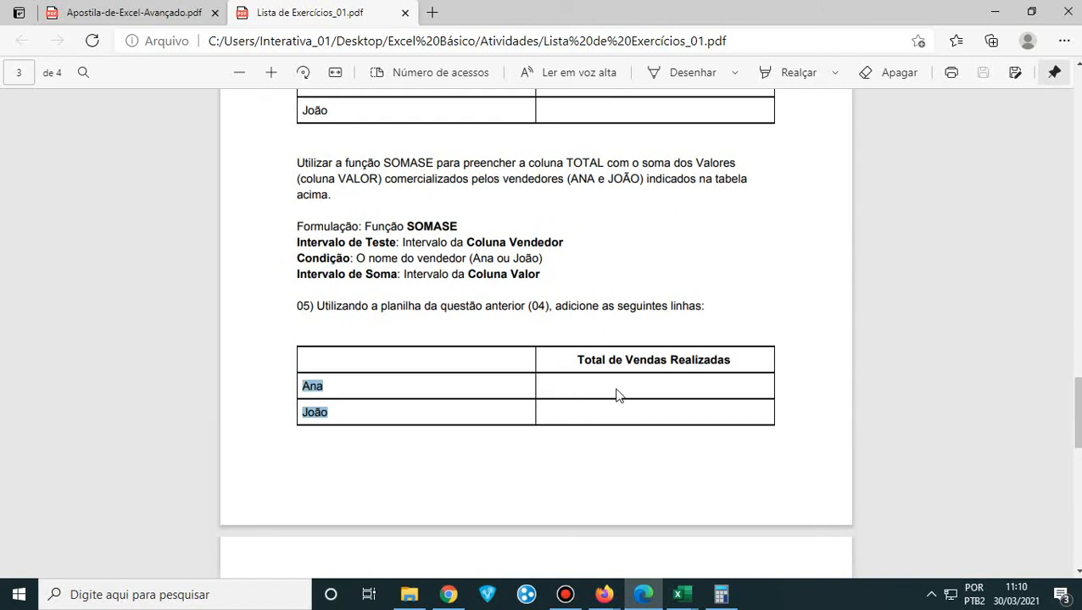
- Clear the selection, mark the vendor rows of exercise 05 again and go back to the exercise 04 sales table
left_click(360, 383)
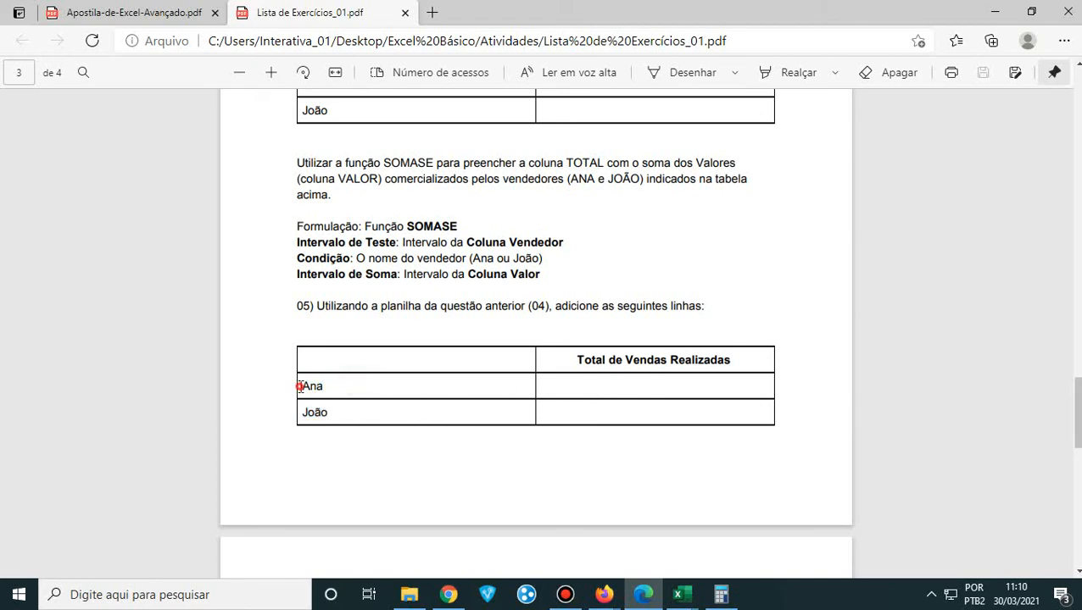
mouse_move(299, 386)
left_mouse_down()
mouse_move(337, 386)
mouse_move(328, 411)
mouse_move(299, 411)
mouse_move(309, 387)
left_mouse_up()
scroll(341, 430, "up", 2)
scroll(374, 445, "down", 1)
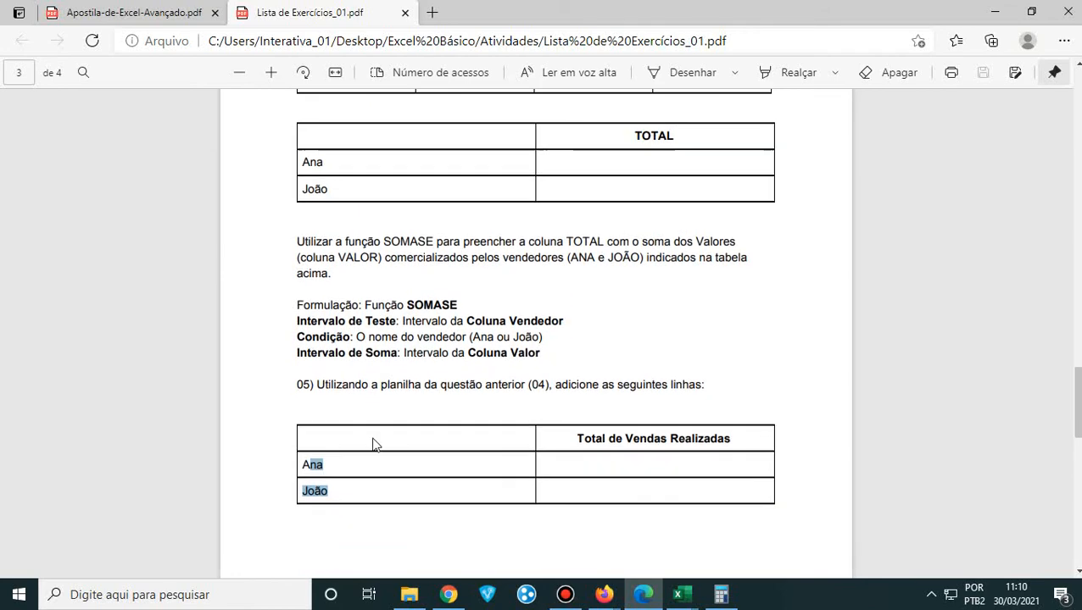
scroll(605, 465, "up", 4)
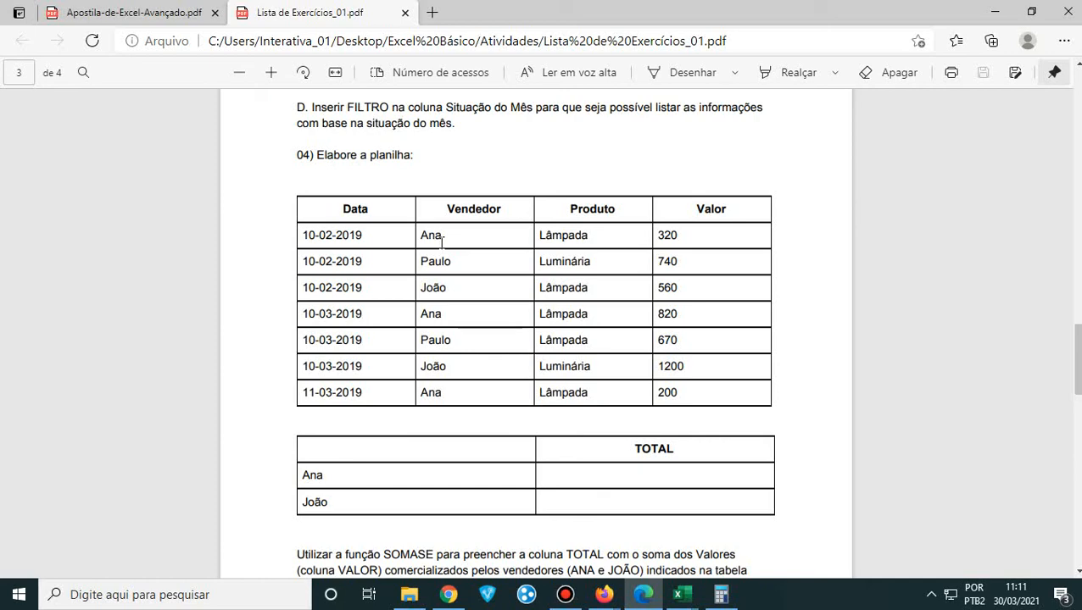
- Mark the first Vendedor entry in exercise 04, and the second vendor's entries in the Vendedor column and TOTAL table
left_click_drag(445, 241, 426, 240)
scroll(454, 312, "up", 1)
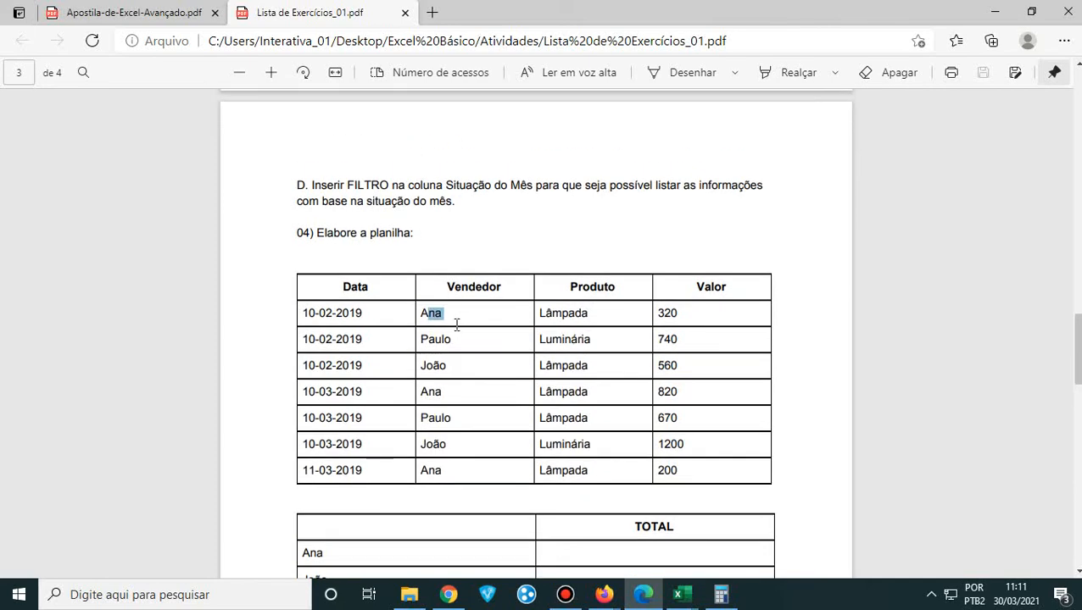
scroll(453, 312, "down", 1)
left_click_drag(452, 289, 432, 304)
left_click_drag(460, 367, 427, 368)
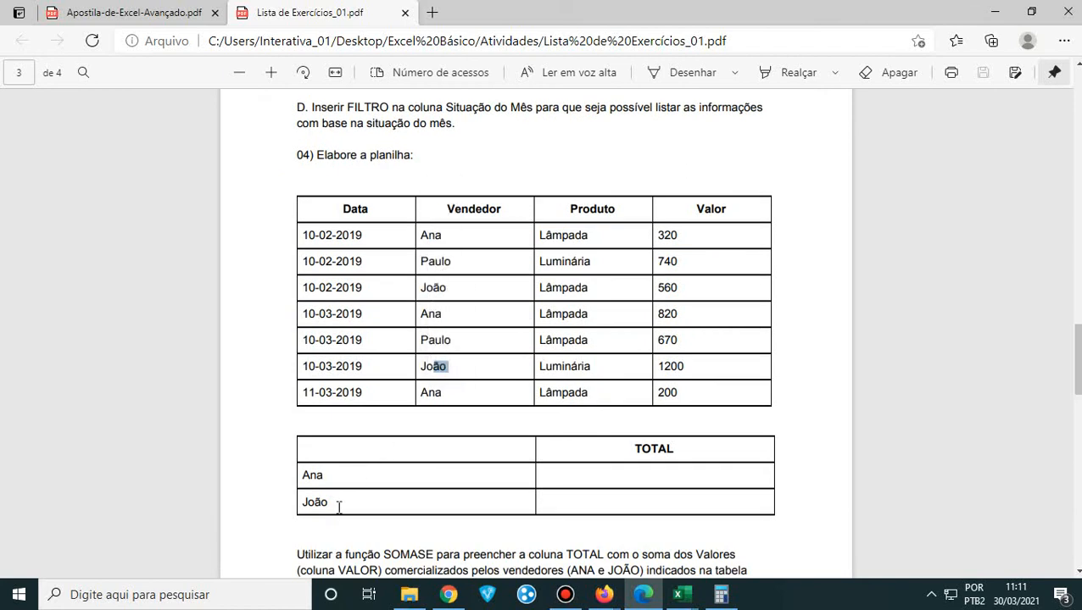
left_click_drag(338, 503, 302, 508)
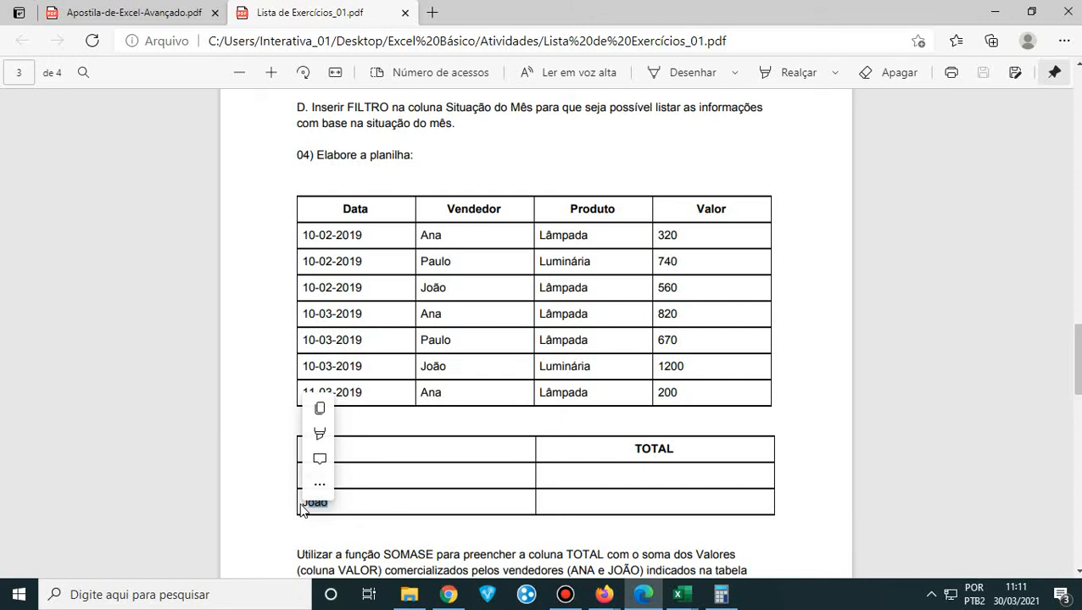
- Mark the first vendor's three entries in the exercise 04 Vendedor column and the matching row of the TOTAL table
double_click(446, 237)
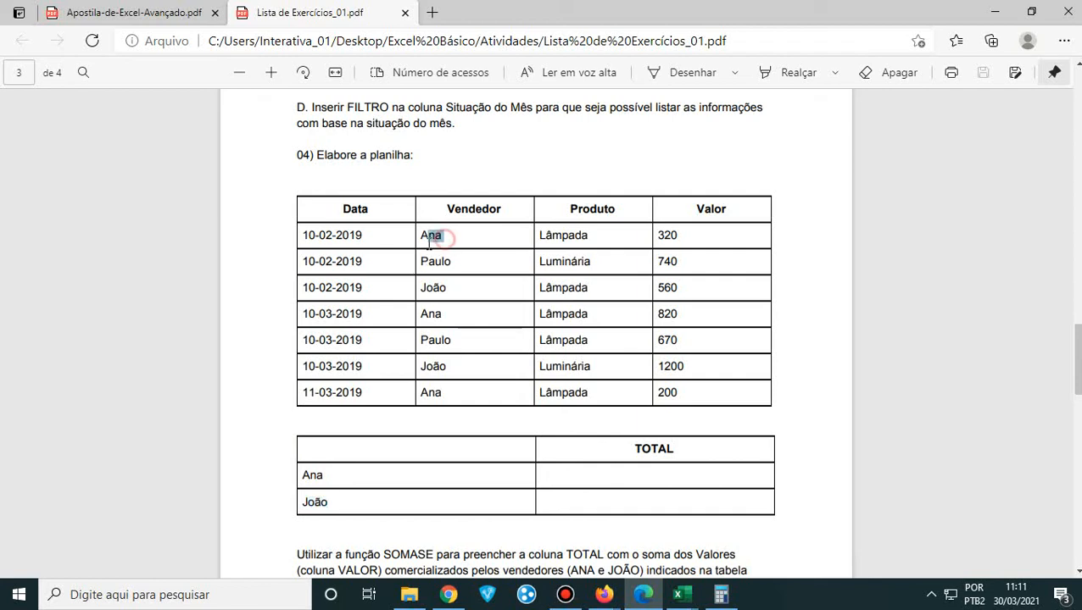
left_click_drag(429, 244, 426, 255)
left_click_drag(449, 318, 422, 316)
left_click_drag(445, 396, 425, 396)
left_click_drag(335, 480, 297, 480)
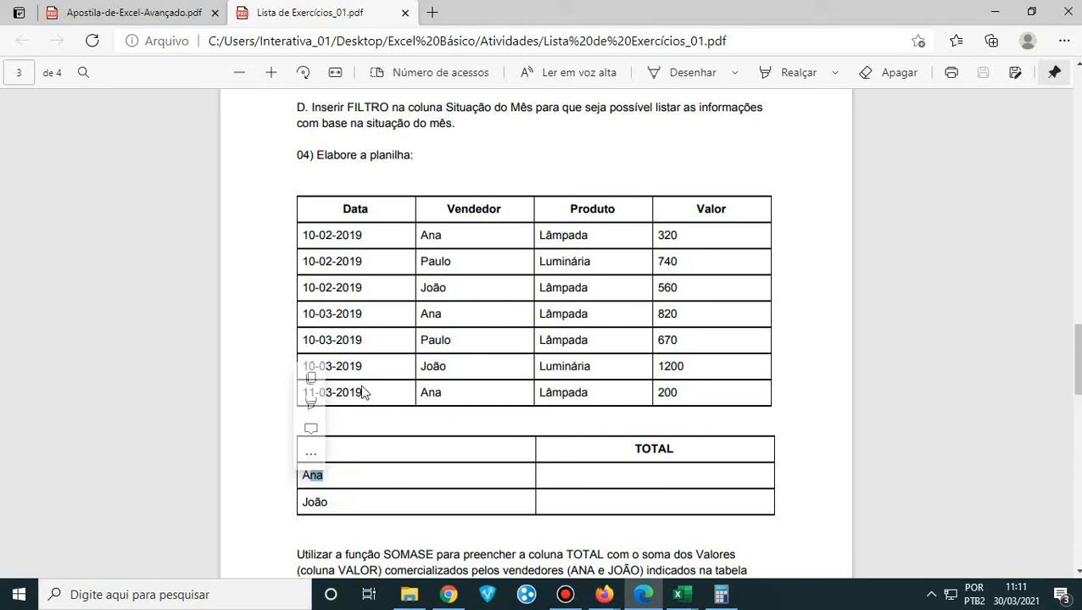
- Highlight "adicione as seguintes linhas" and the Total de Vendas heading in exercise 05, and check its CONT.SE instruction
scroll(551, 500, "down", 3)
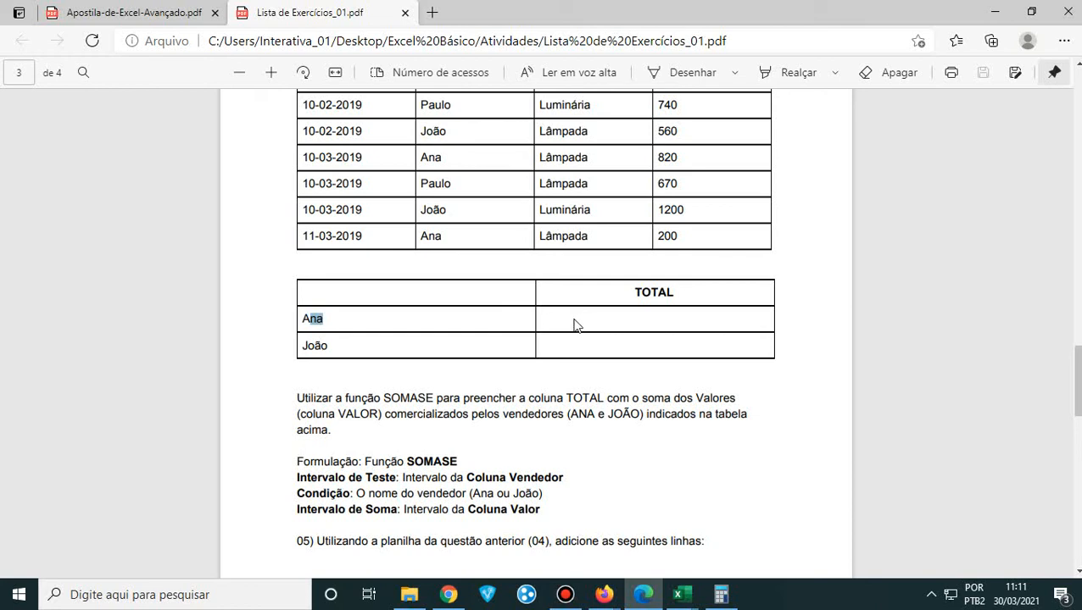
left_click(573, 326)
scroll(500, 476, "down", 4)
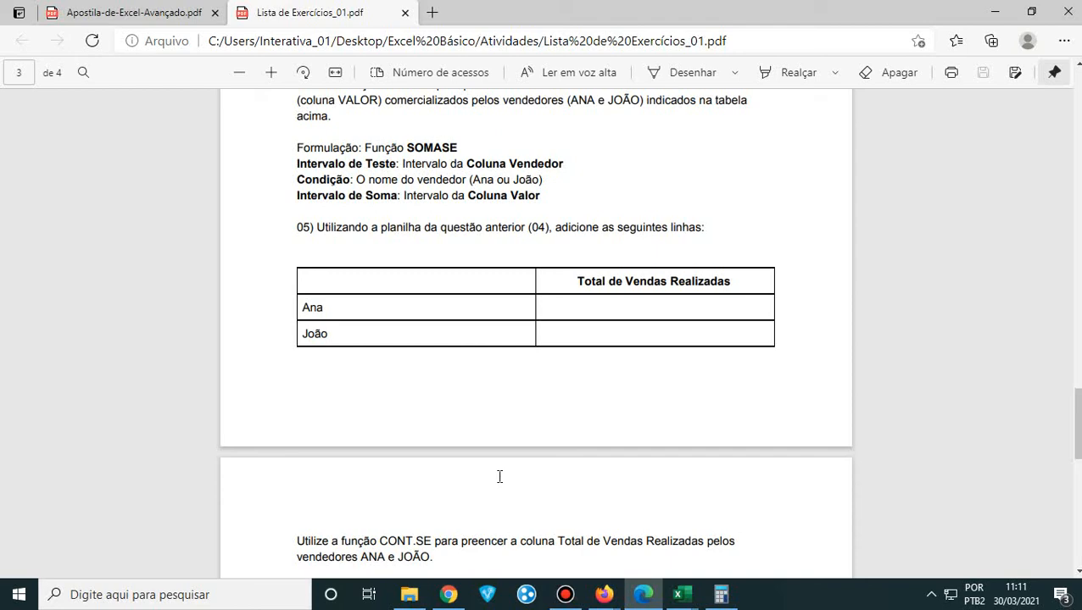
left_click_drag(603, 229, 719, 230)
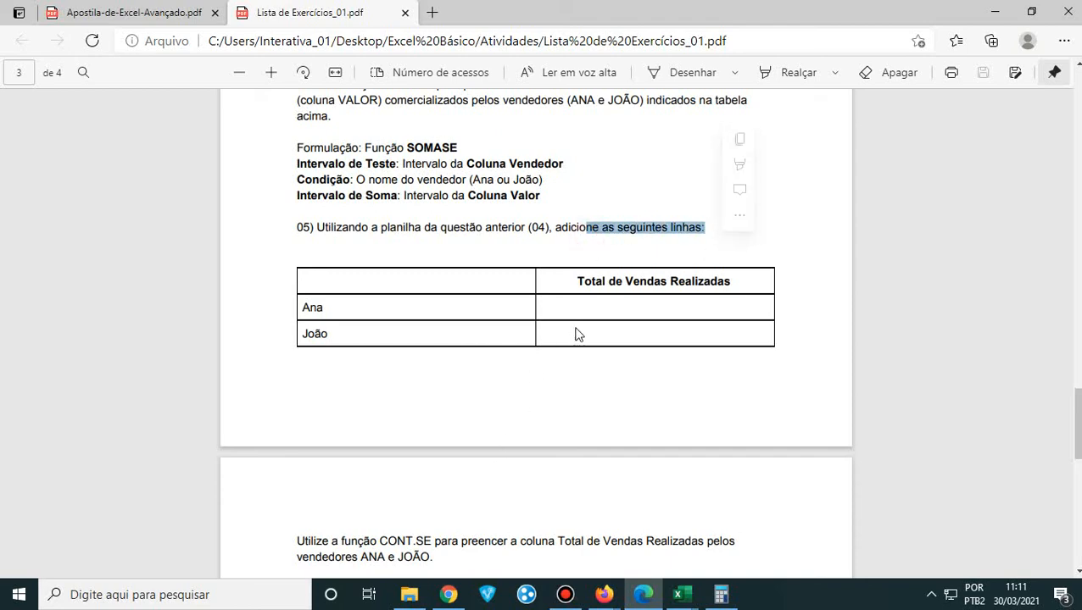
left_click_drag(581, 295, 674, 308)
scroll(565, 341, "down", 1)
scroll(566, 342, "down", 2)
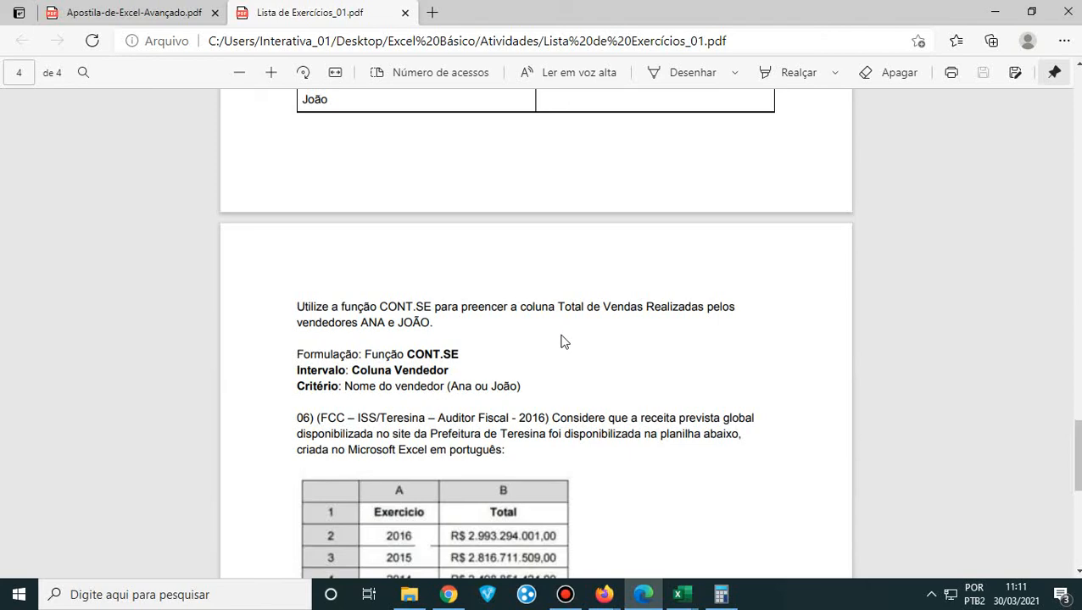
scroll(559, 337, "up", 3)
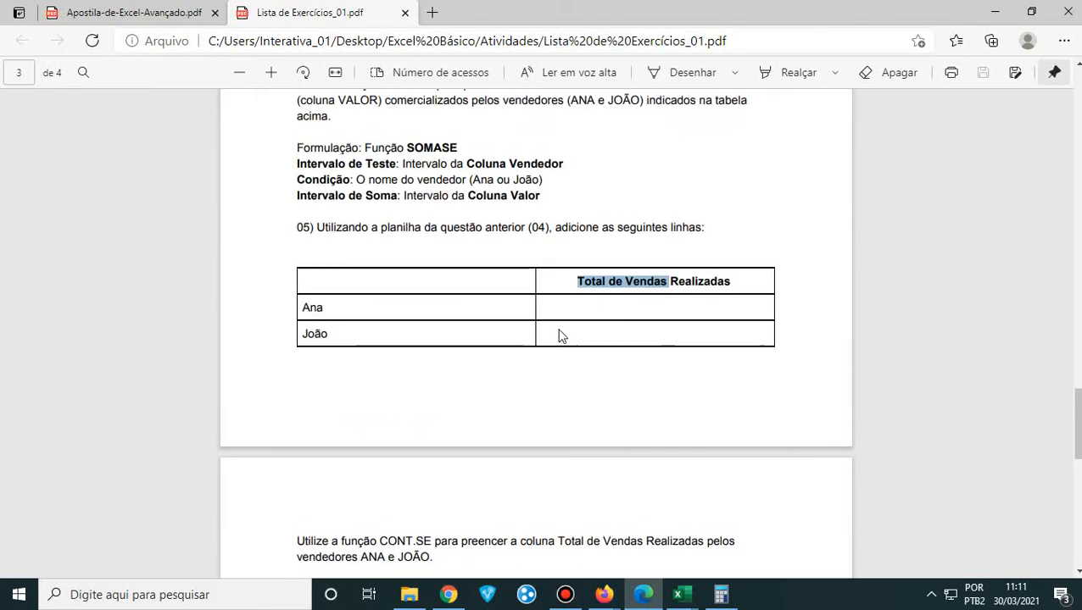
- Examine the exercise 06 revenue table, the question about cell B11 and answer options A to E
scroll(558, 337, "down", 6)
scroll(559, 336, "up", 2)
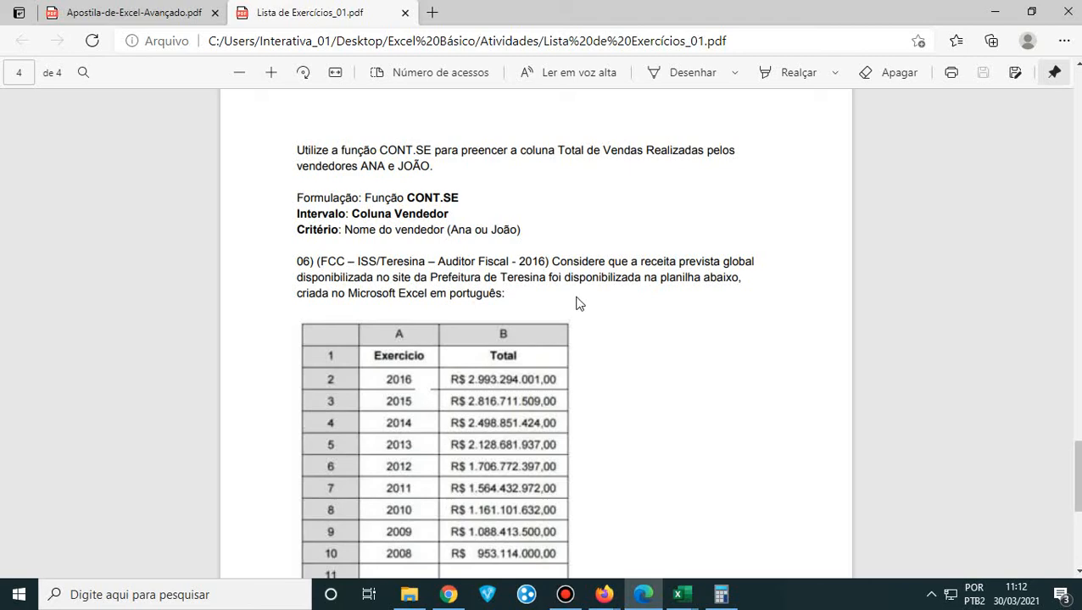
scroll(582, 297, "down", 4)
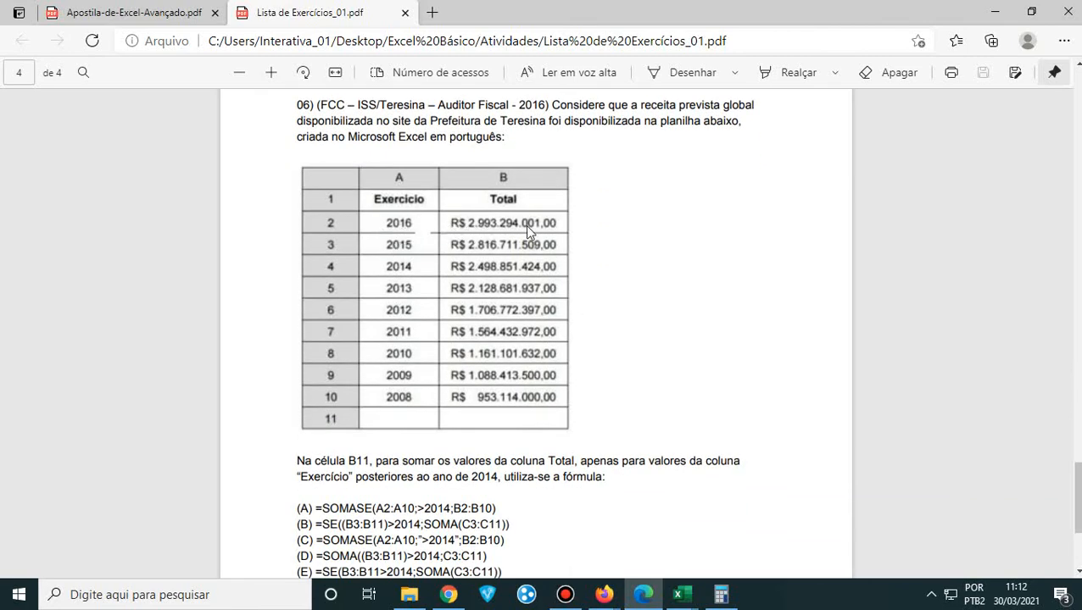
scroll(515, 251, "up", 1)
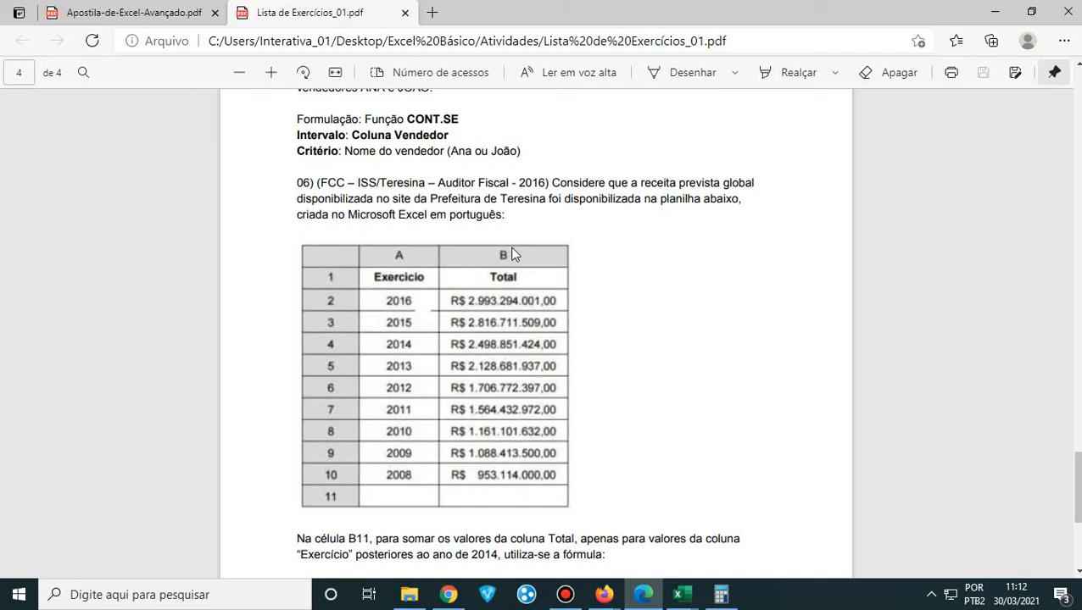
scroll(473, 413, "down", 2)
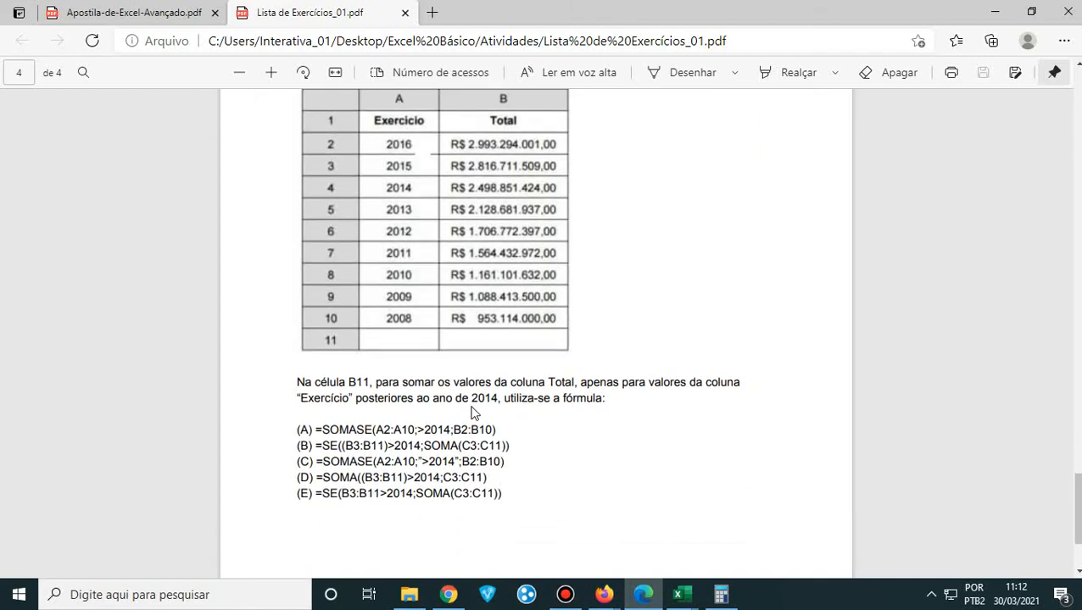
scroll(295, 378, "up", 1)
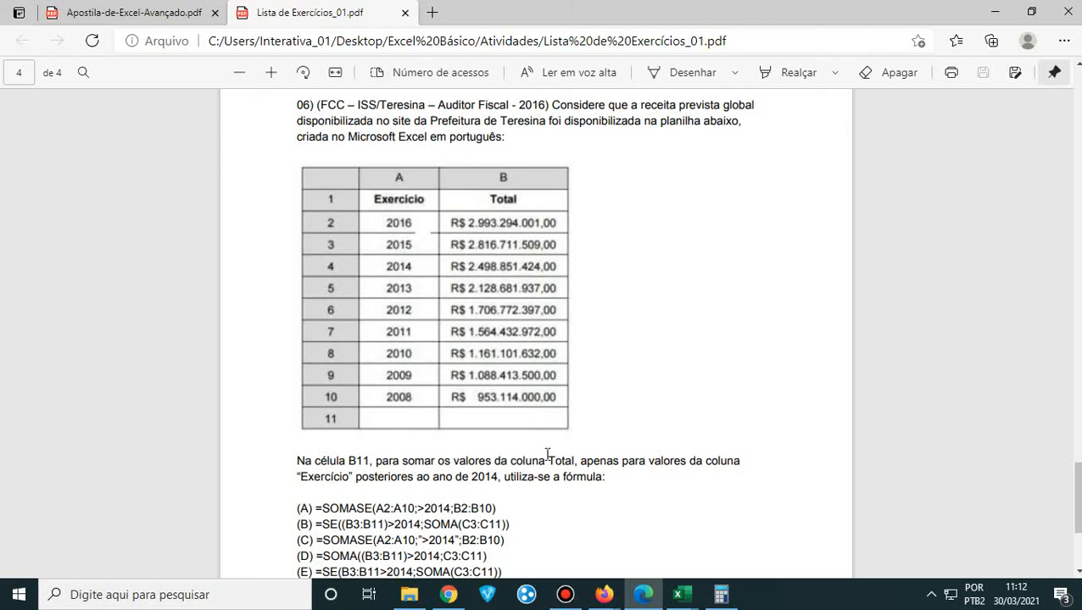
scroll(548, 456, "down", 2)
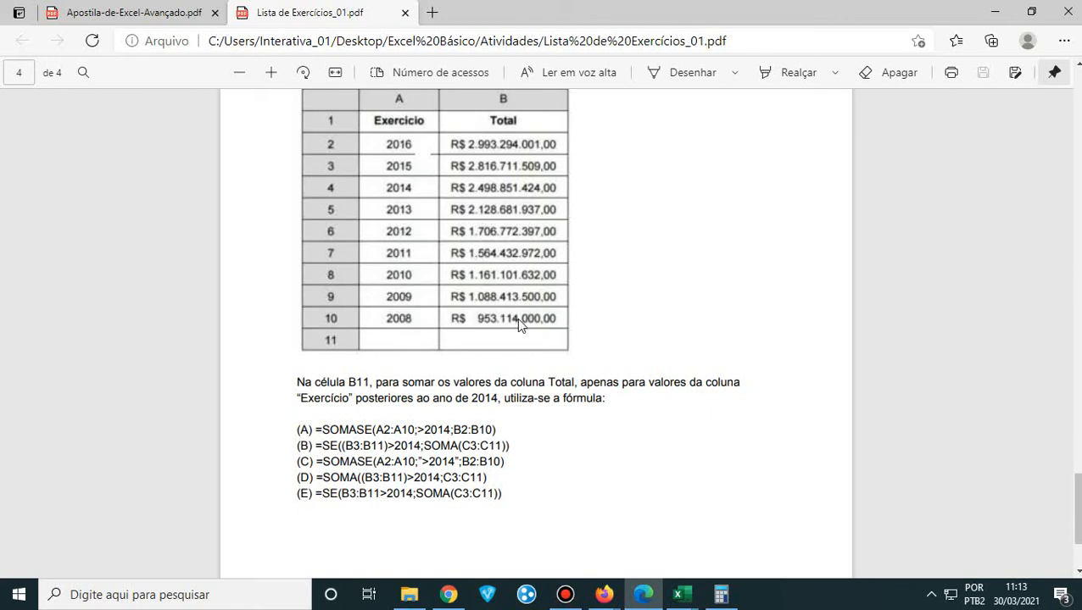
scroll(514, 390, "down", 1)
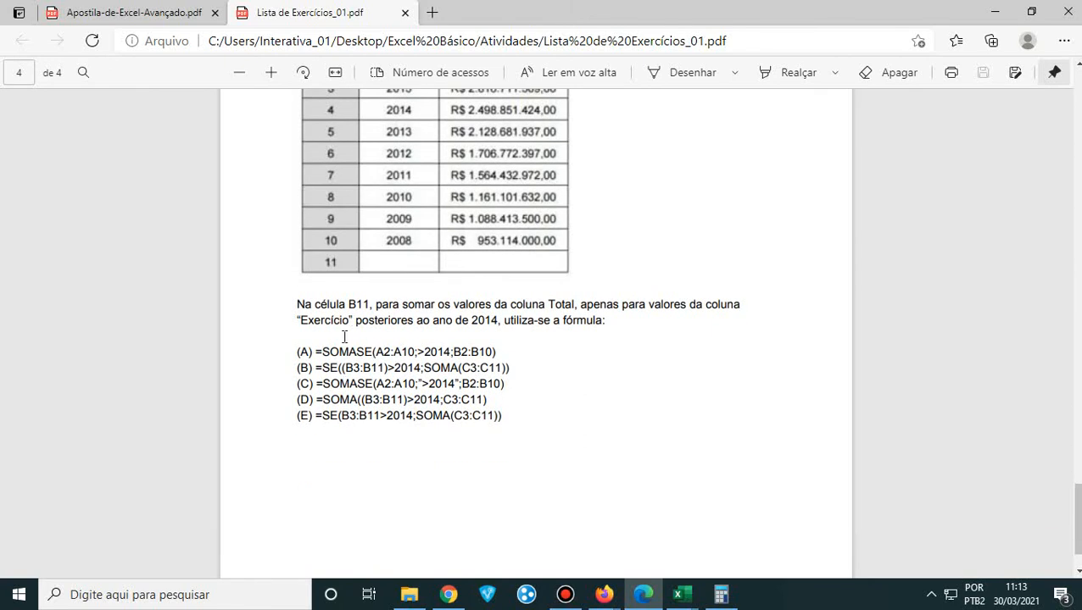
- Highlight formula options A, B and C of exercise 06 in turn, and option A again, up to the end of the list
left_click_drag(315, 351, 489, 359)
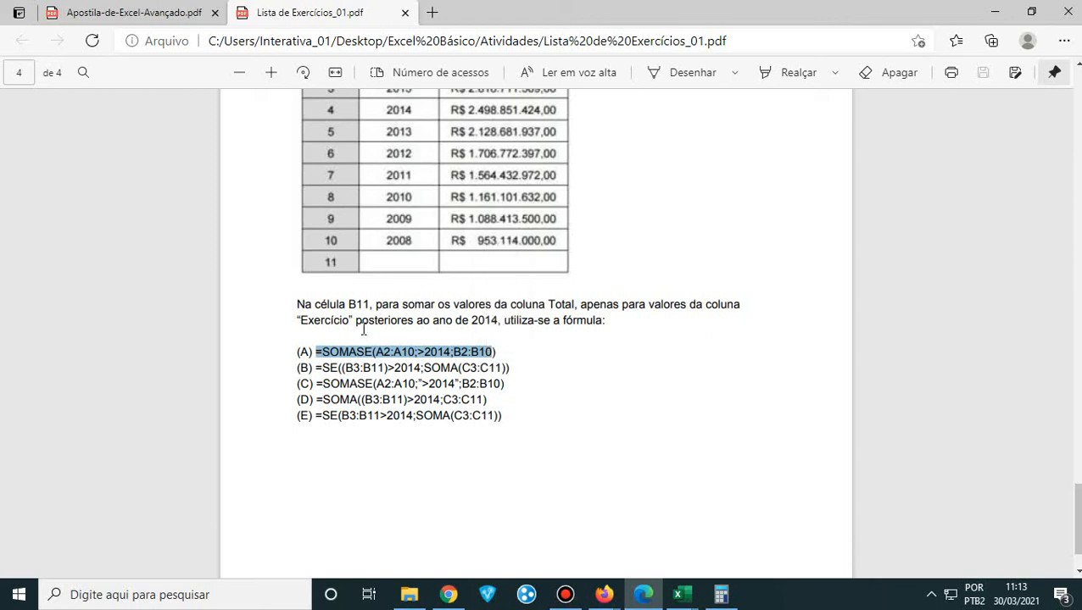
scroll(488, 251, "up", 1)
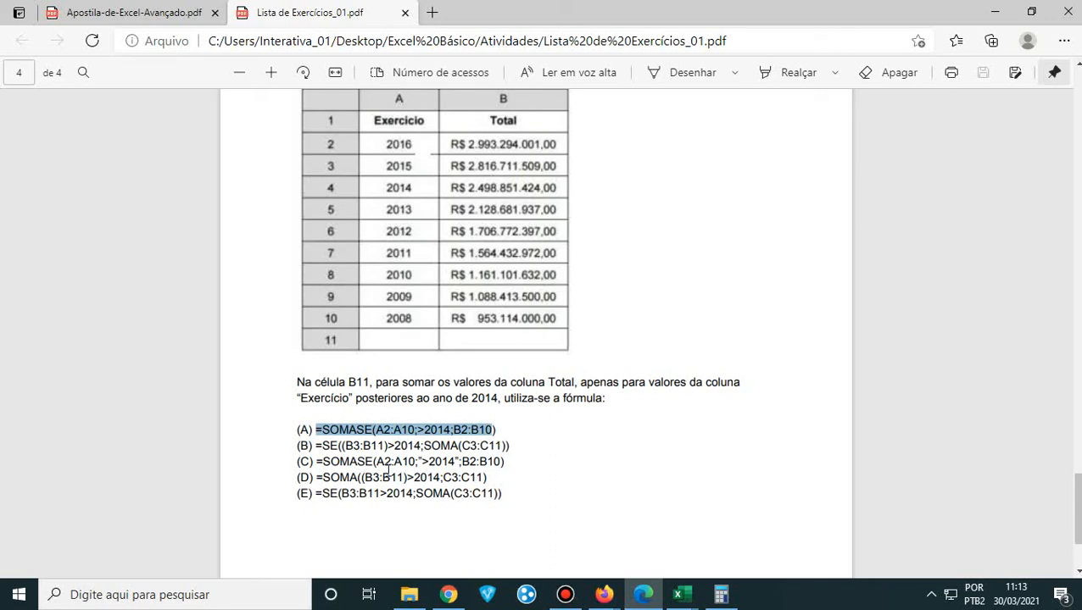
left_click_drag(316, 446, 519, 447)
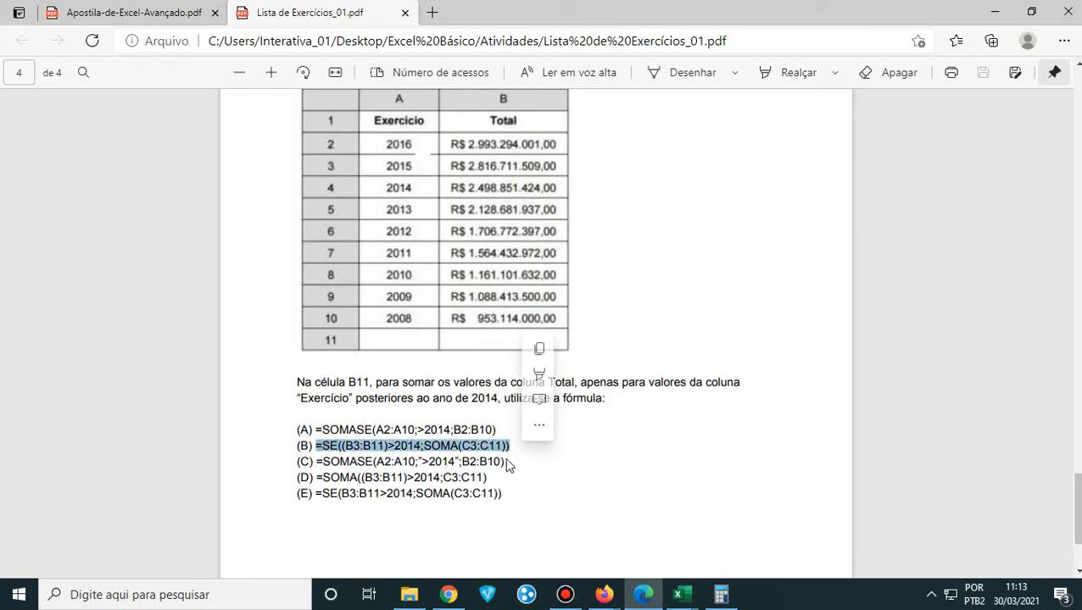
left_click_drag(508, 461, 290, 458)
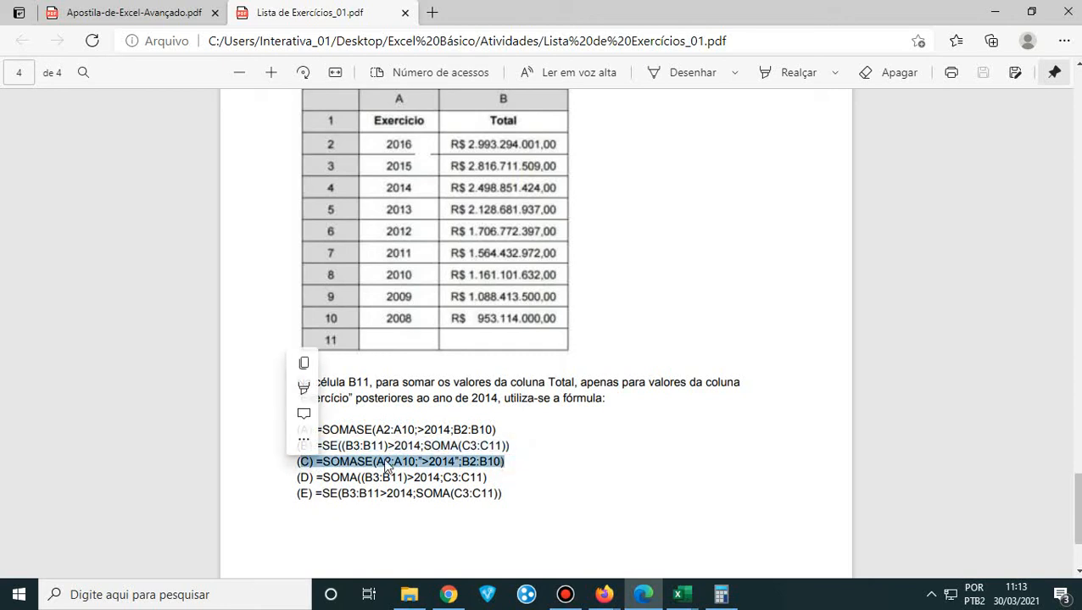
left_click_drag(509, 427, 263, 434)
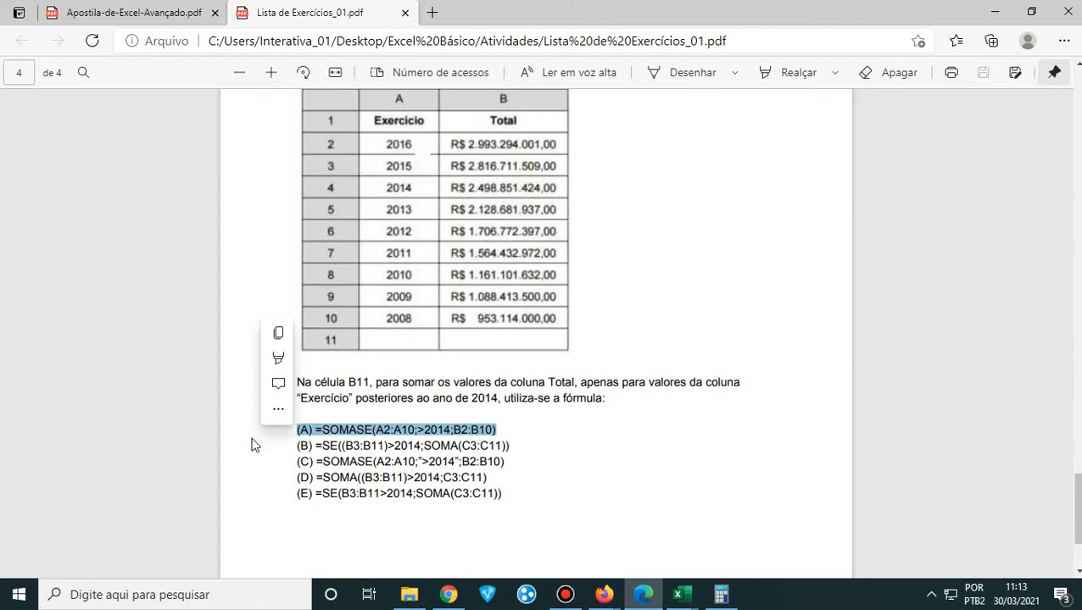
scroll(251, 444, "down", 3)
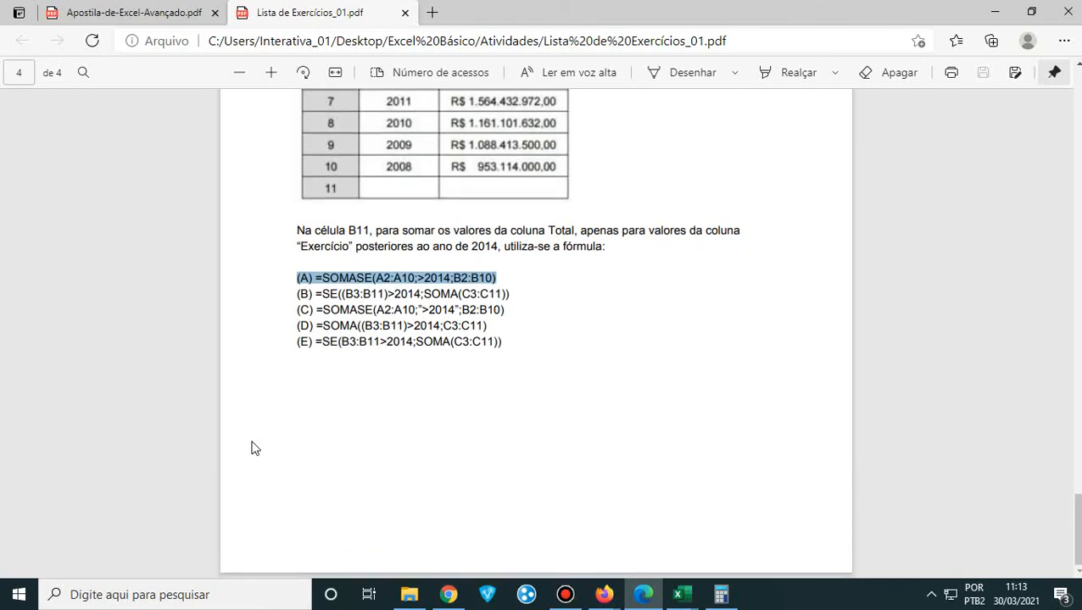
- Go back to exercise 01 and highlight its text from item B up through the instructions, then clear the highlight
scroll(251, 447, "up", 7)
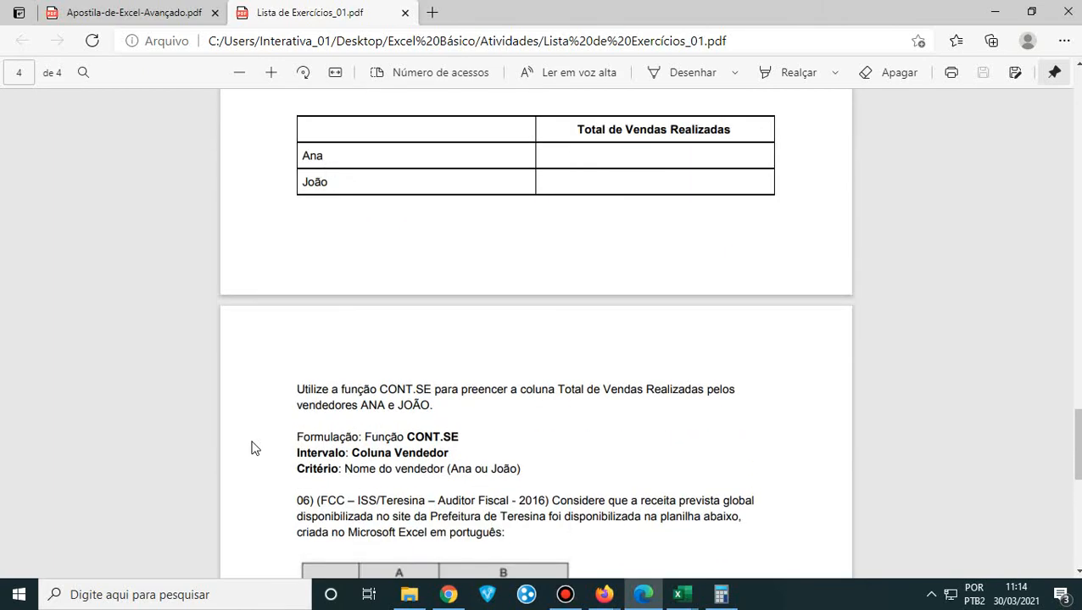
scroll(251, 448, "up", 15)
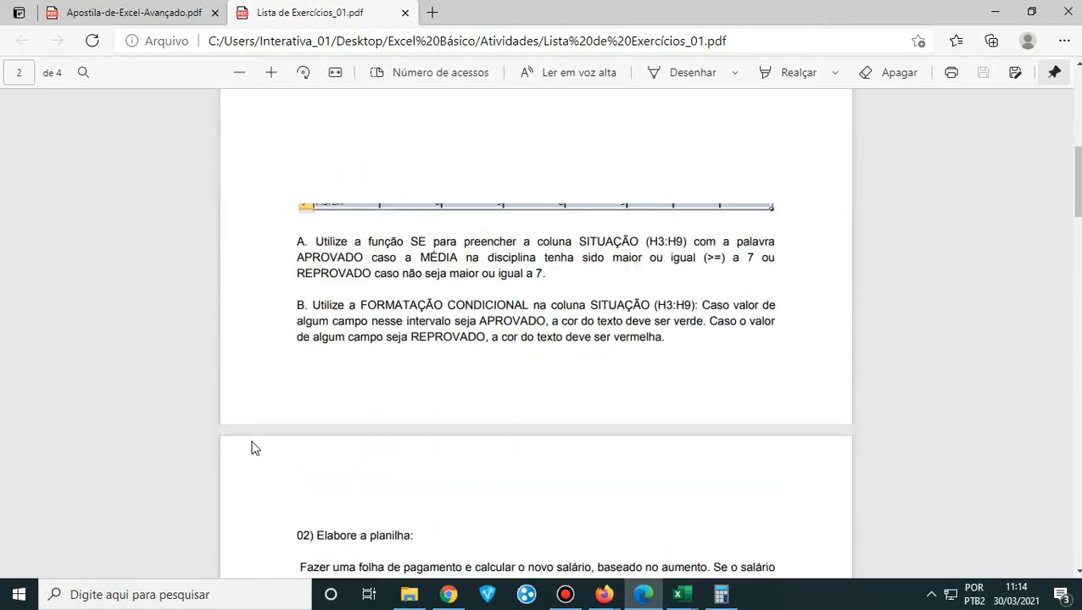
scroll(251, 447, "up", 7)
scroll(250, 448, "down", 4)
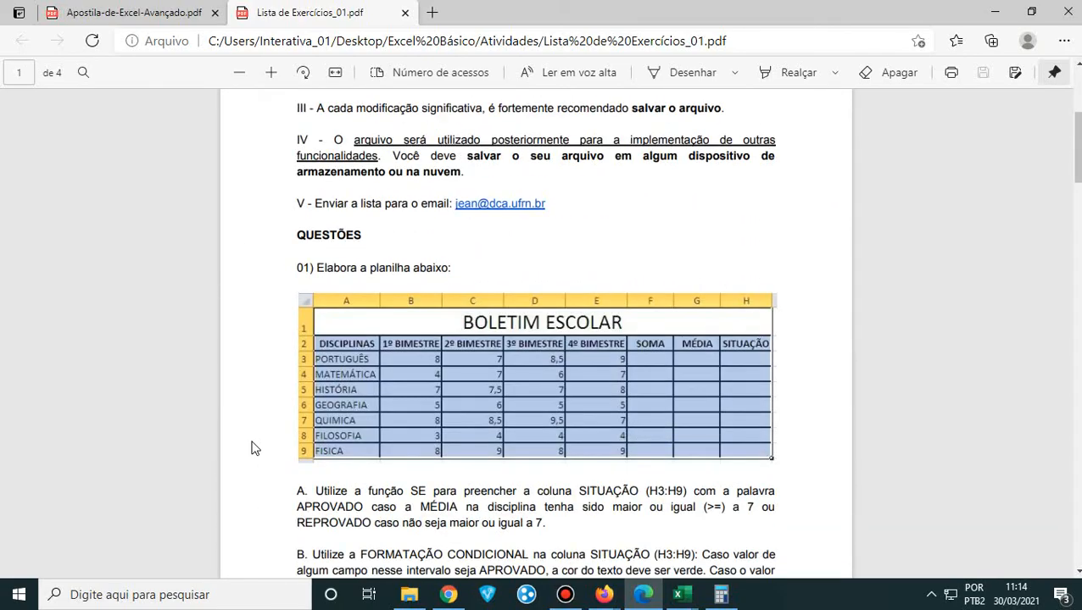
scroll(251, 447, "down", 5)
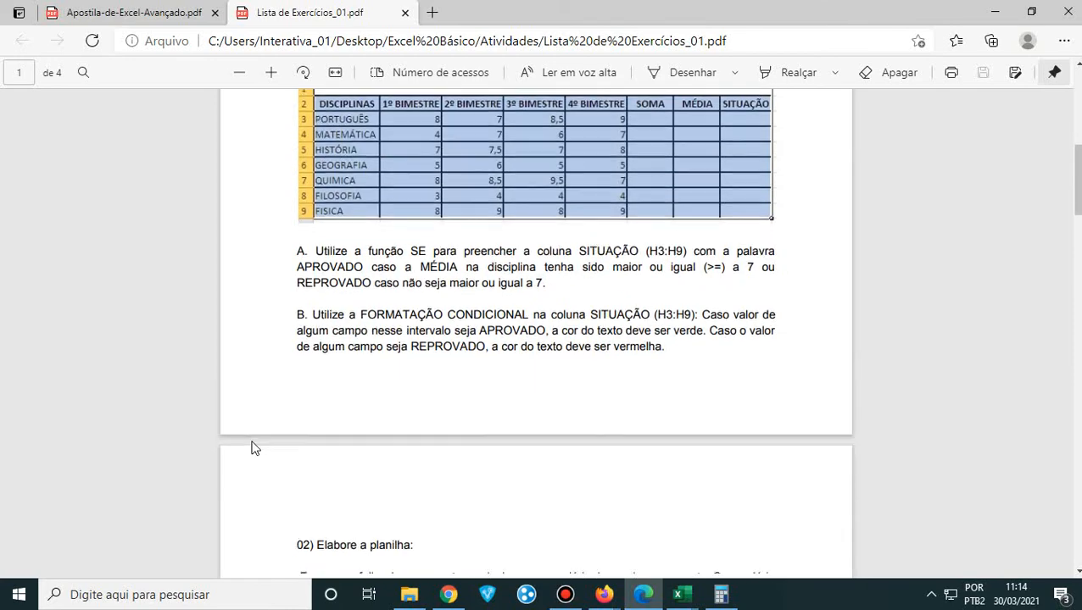
scroll(251, 448, "up", 5)
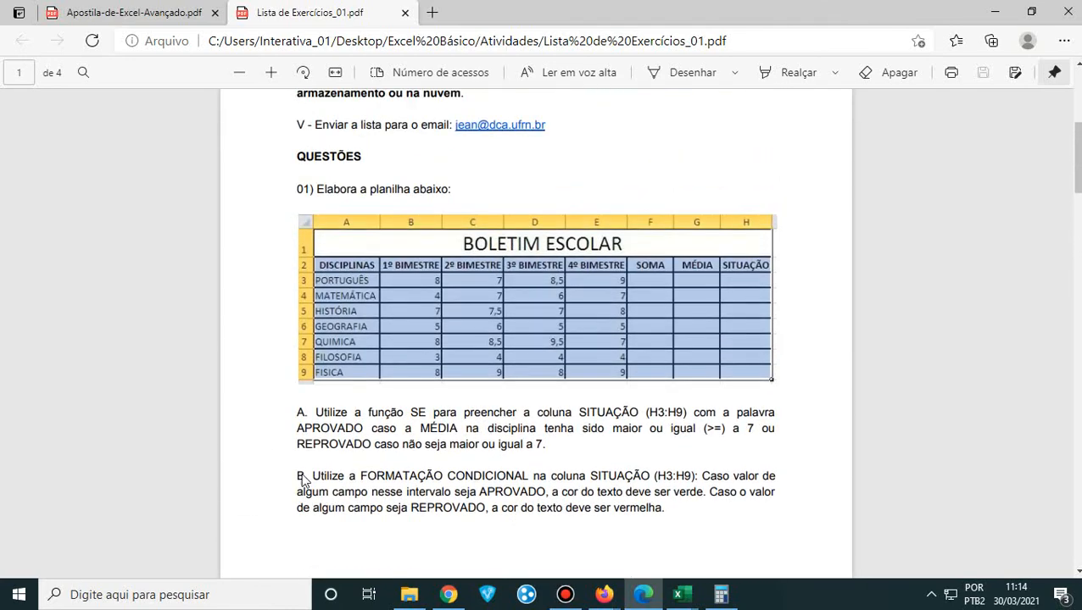
left_click_drag(670, 515, 307, 127)
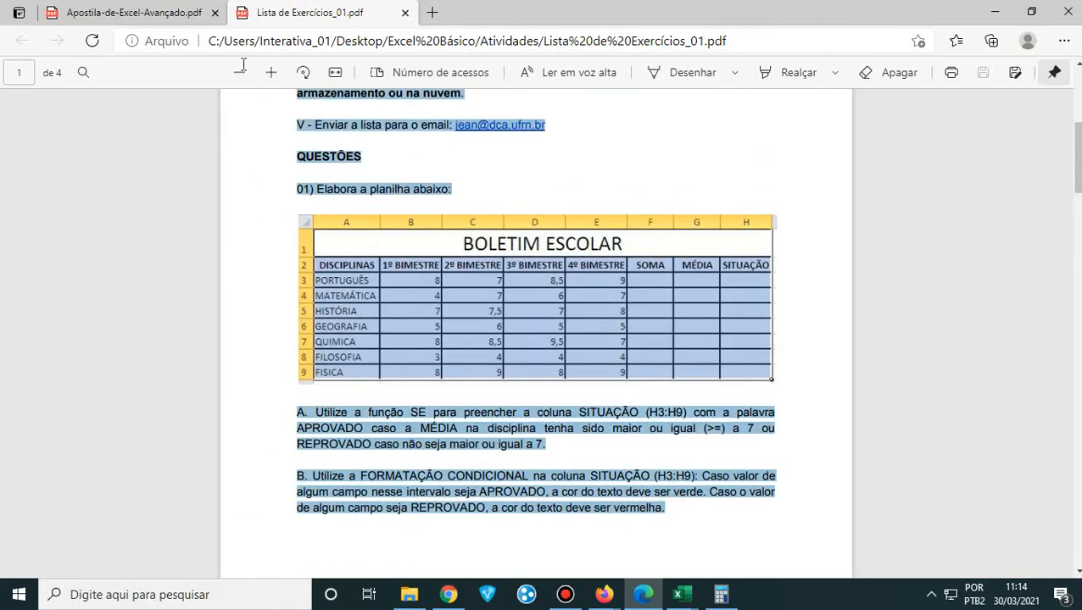
scroll(489, 443, "up", 4)
left_click(622, 532)
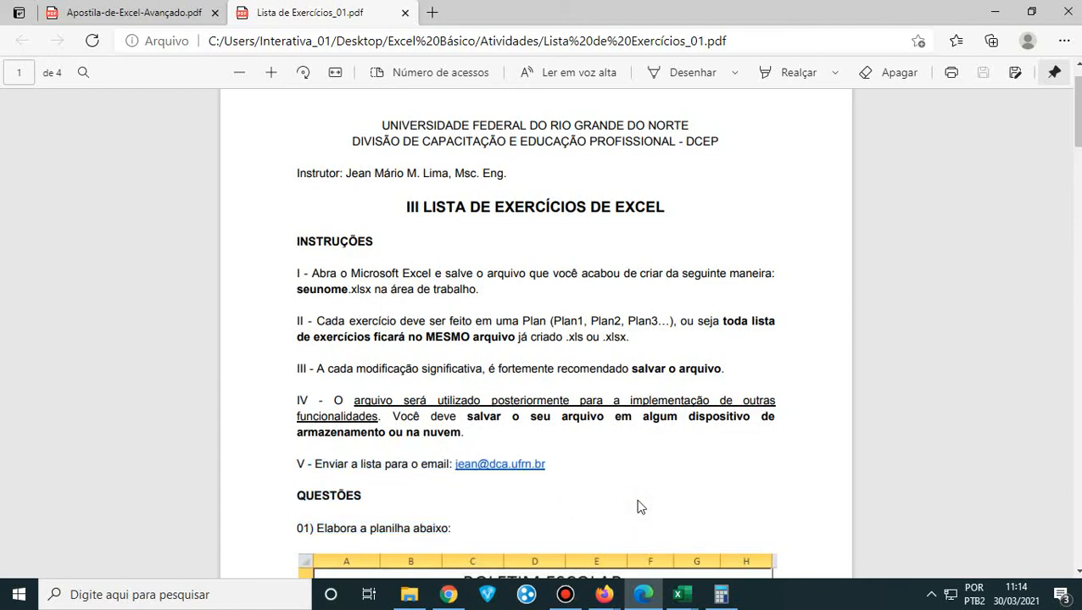
- Skim the exercise list from exercise 01 to the exercise 06 answer options and return to the first page's heading
scroll(640, 507, "down", 4)
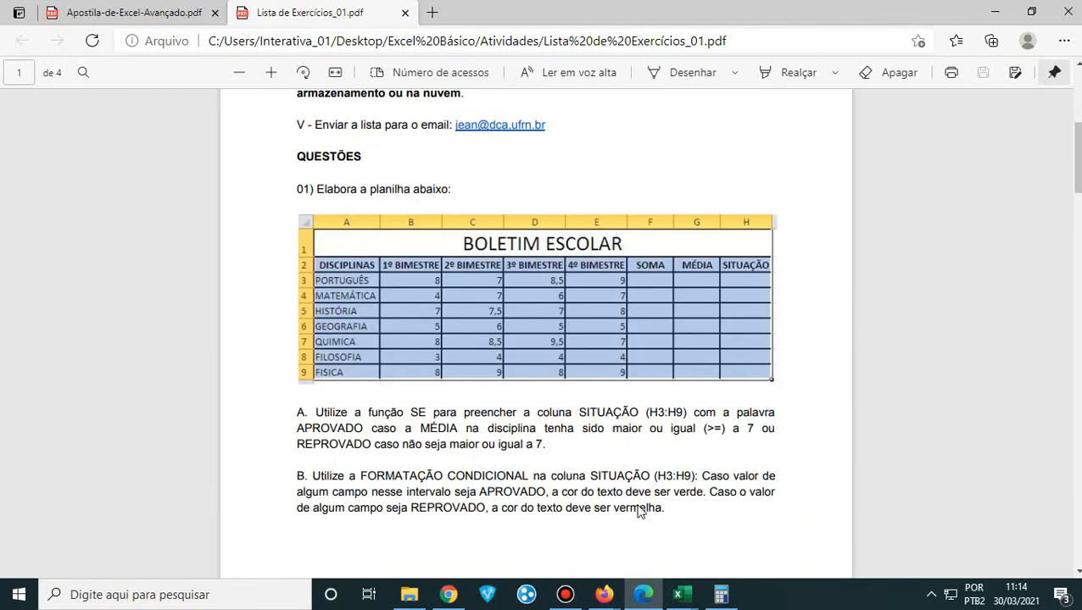
scroll(640, 509, "down", 10)
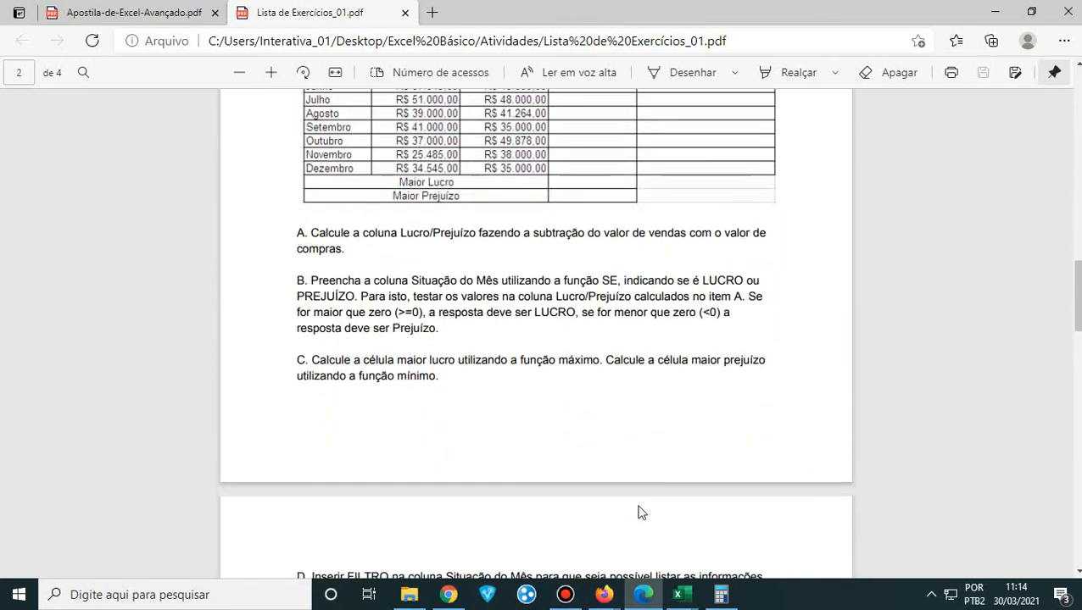
scroll(640, 512, "down", 5)
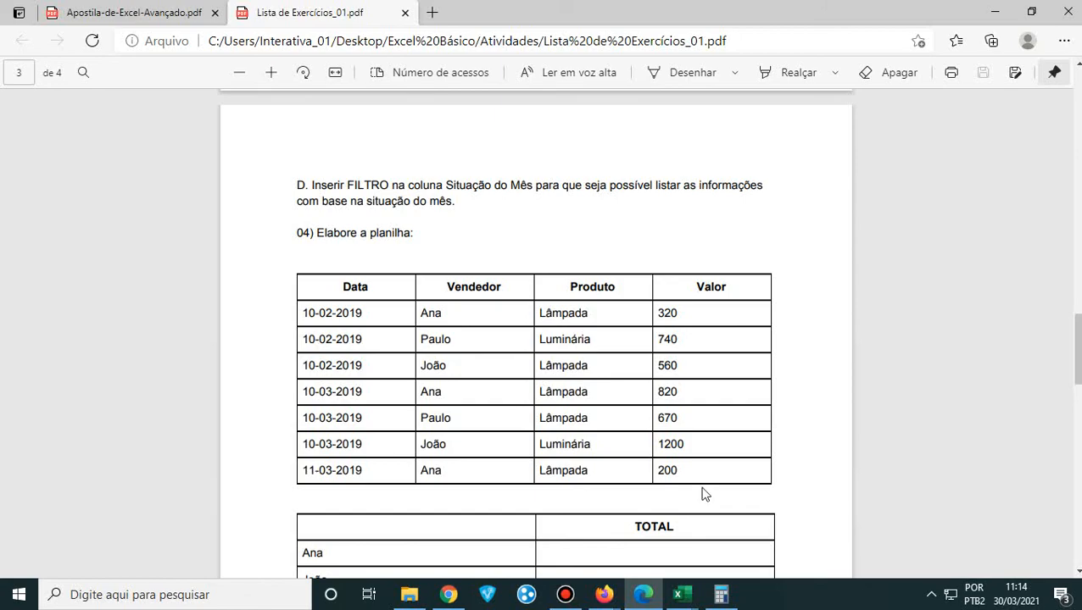
scroll(709, 482, "down", 13)
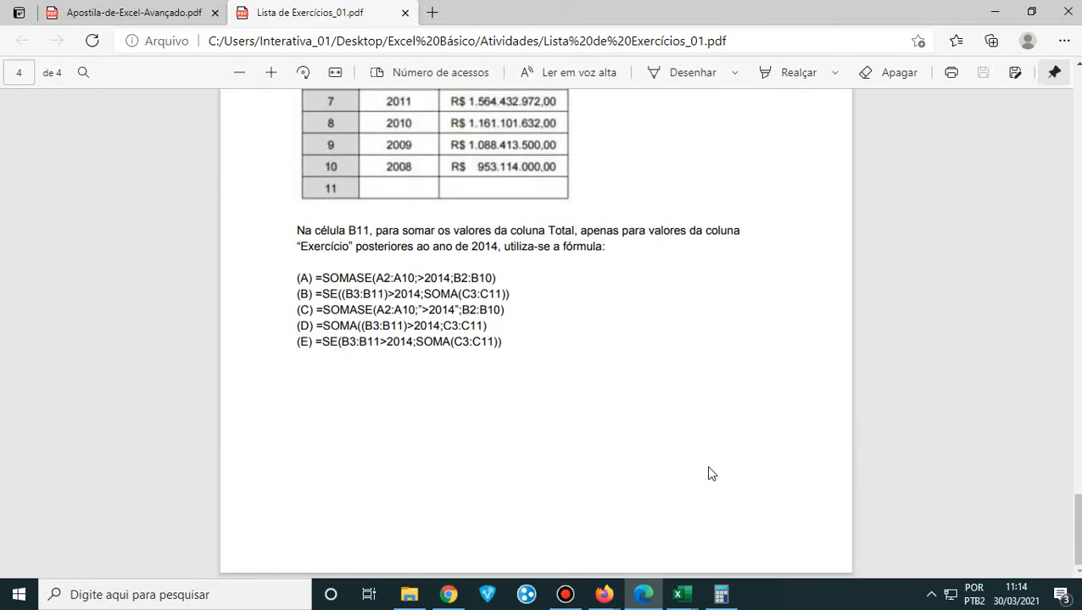
scroll(738, 403, "up", 8)
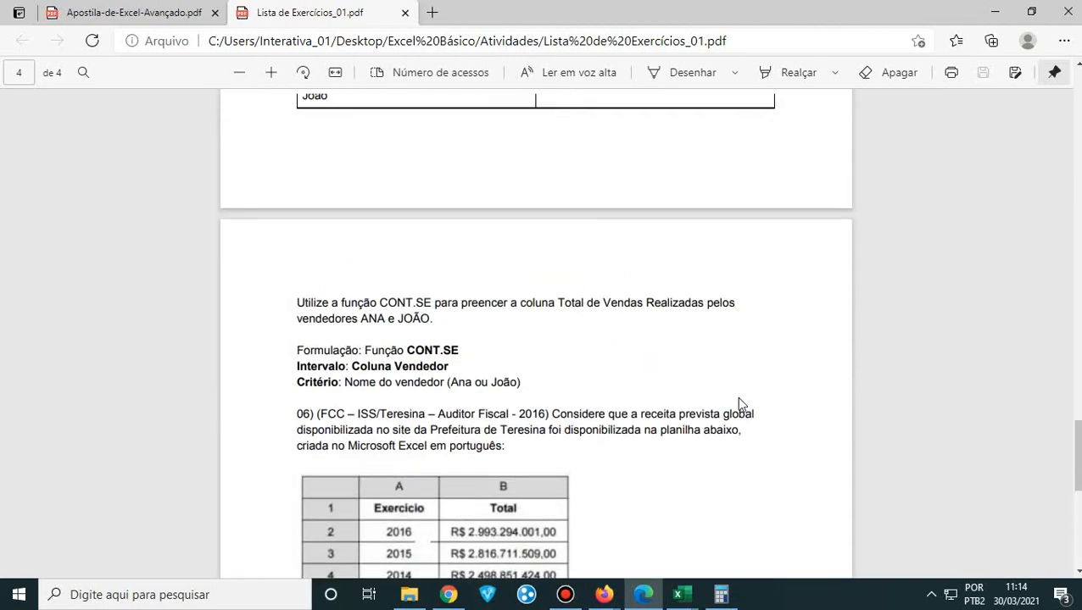
scroll(738, 404, "up", 20)
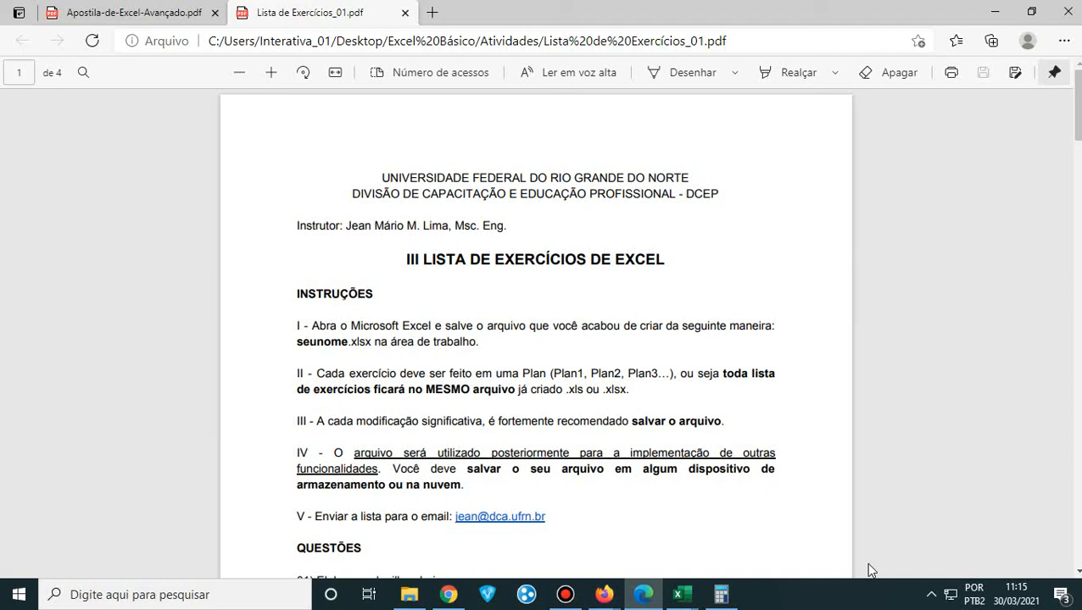
- Switch to the Google Meet call in Firefox and leave the meeting
mouse_move(604, 596)
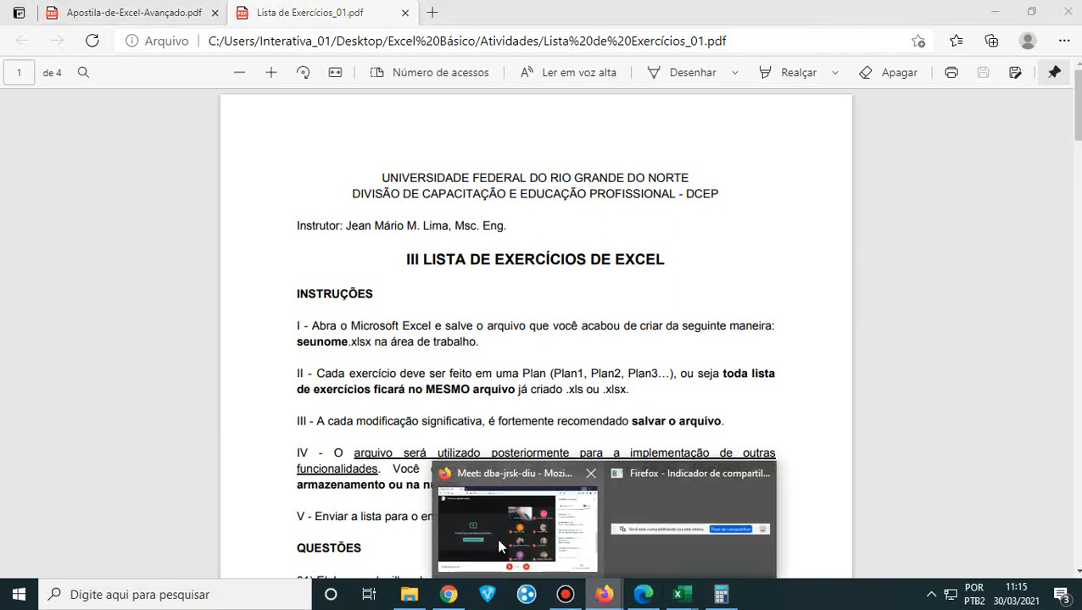
left_click(508, 458)
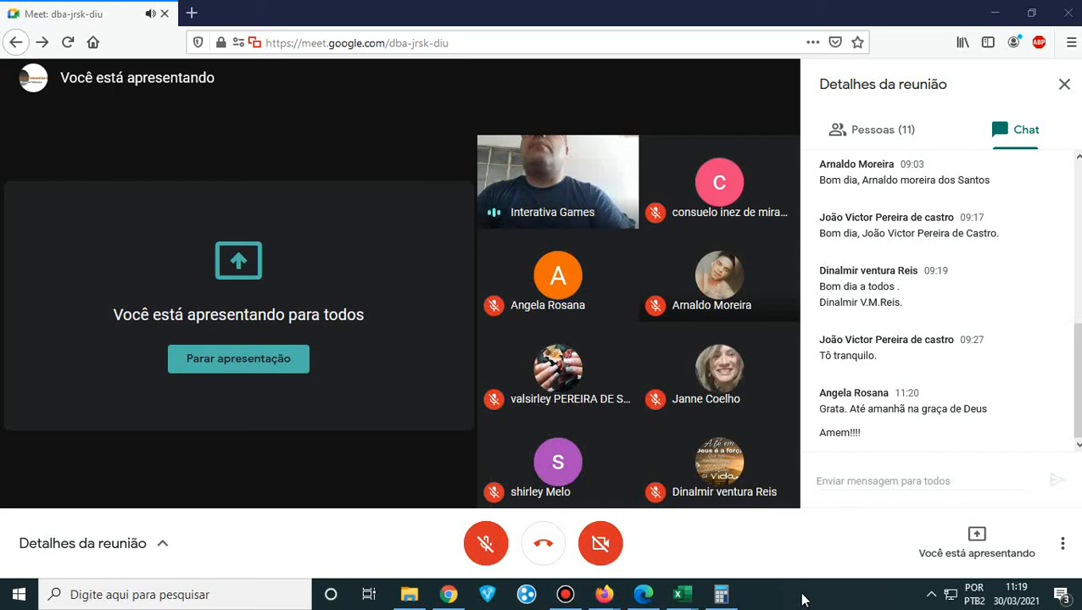
left_click(541, 547)
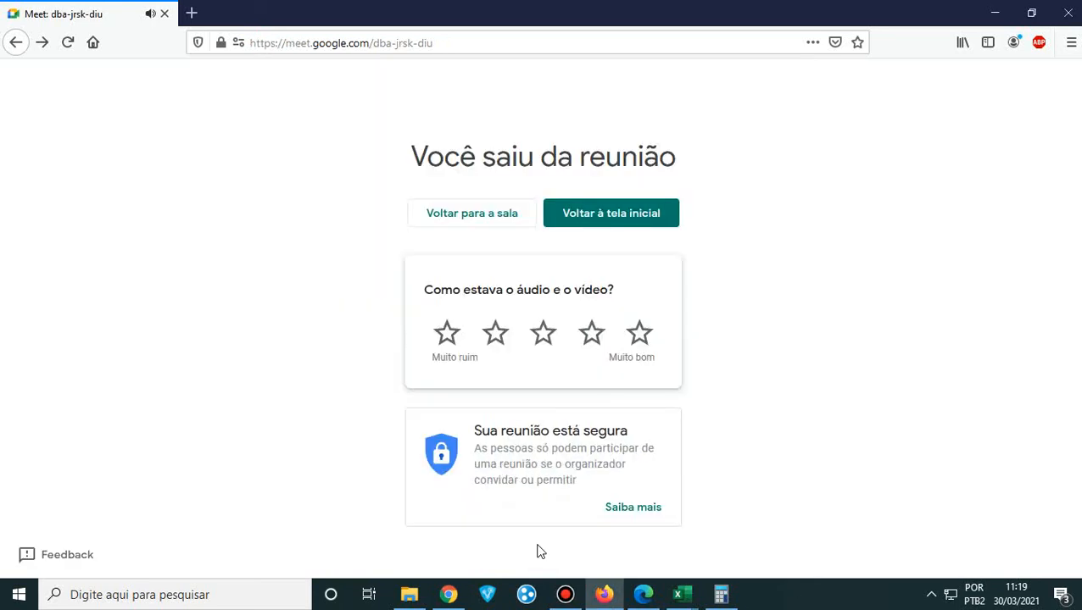